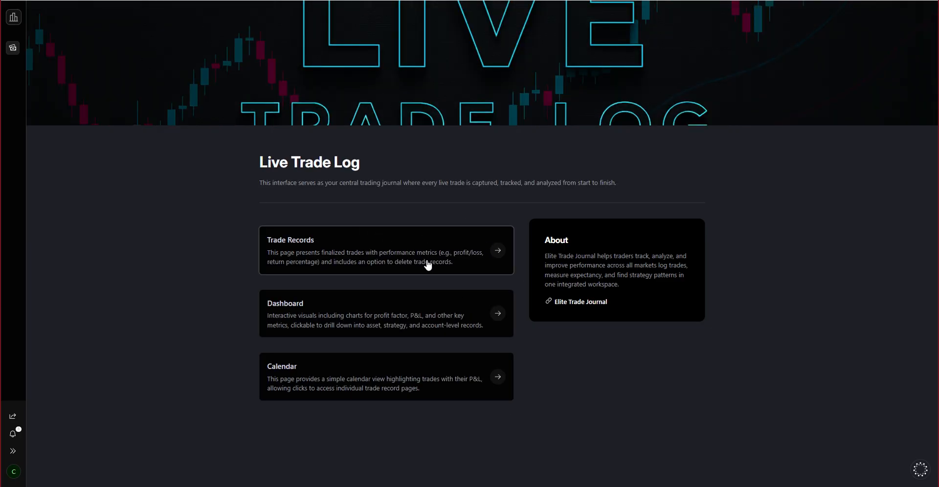
Step: Open the Trade Records and look through the details of the pending SOL trade from 6/8/2025 at 10:00am
left_click(427, 266)
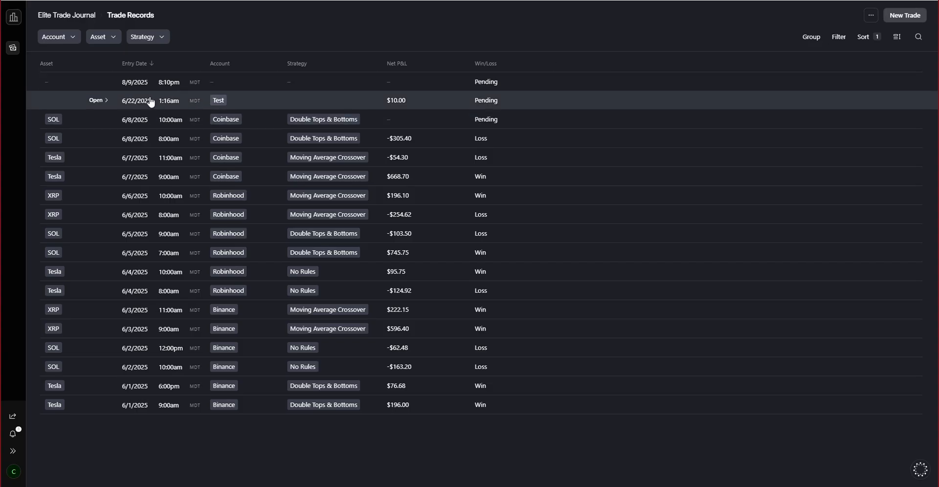
left_click(99, 125)
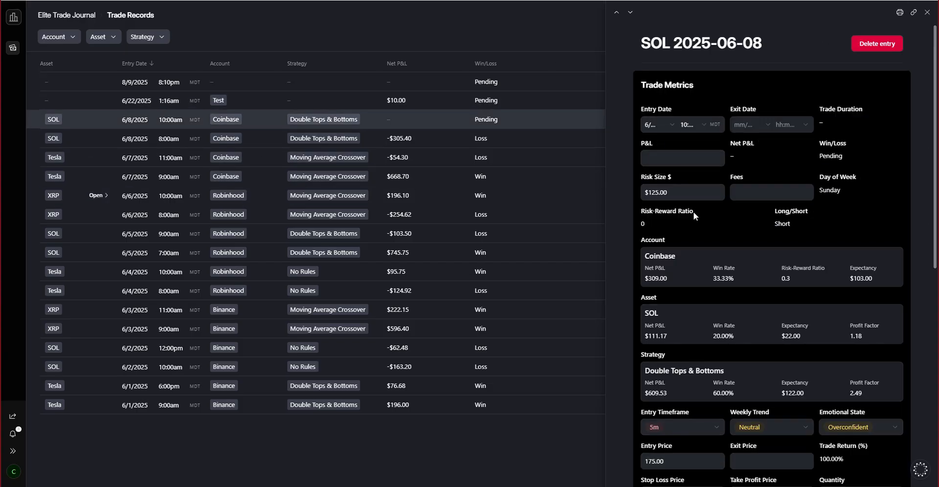
scroll(796, 210, "down", 10)
scroll(795, 243, "up", 10)
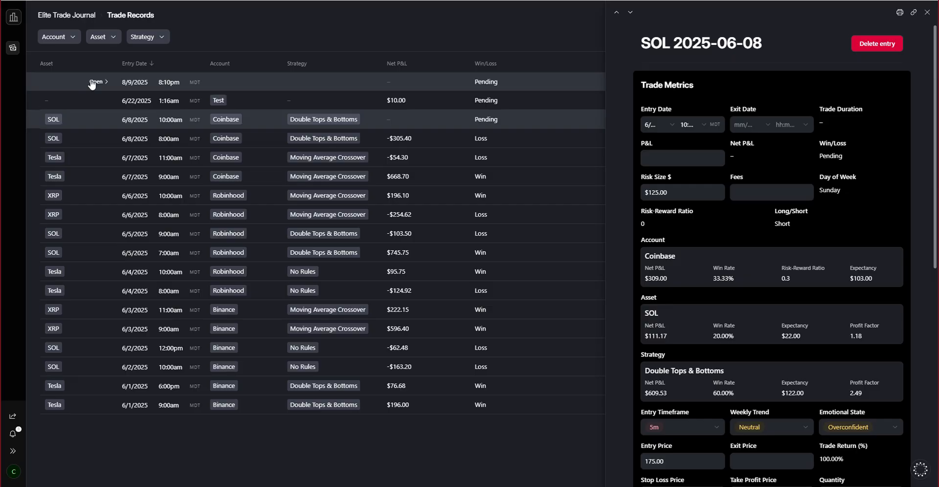
Step: Open the 8/9/2025 trade record, view its empty fields and the entry timeframe choices, and close the record
left_click(97, 82)
scroll(821, 247, "down", 3)
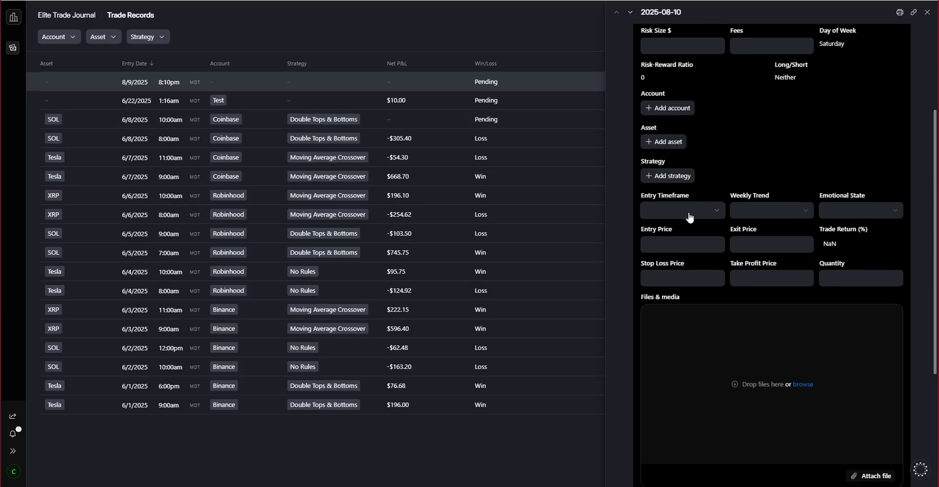
left_click(706, 211)
left_click(515, 50)
left_click(276, 50)
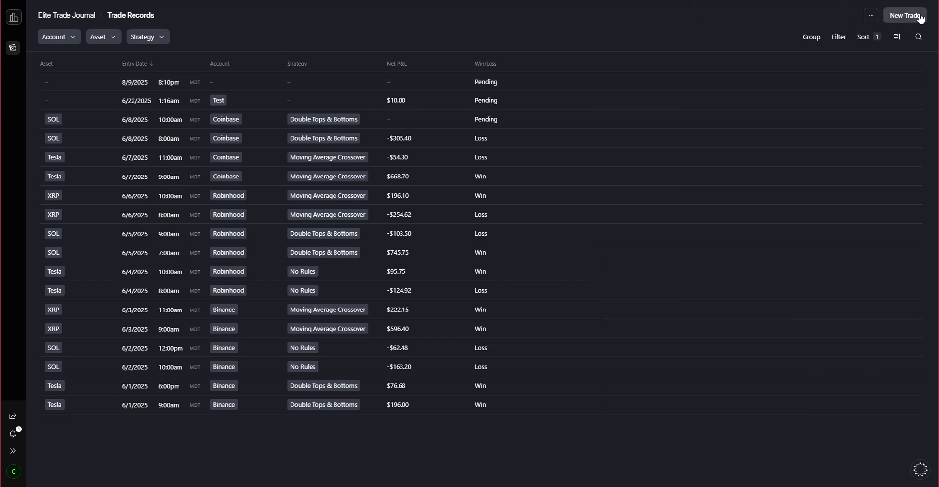
Step: Open the New Trade form, review its entry and exit fields, and close it without creating a trade
left_click(906, 15)
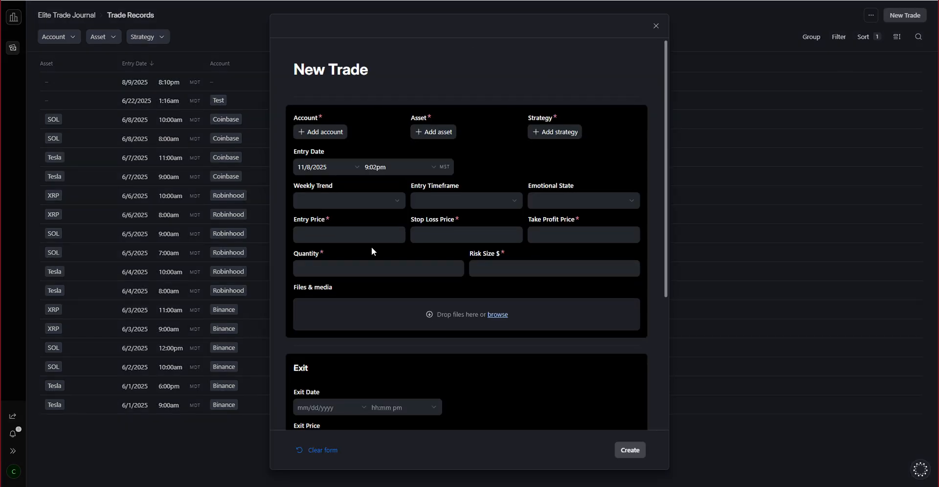
scroll(374, 247, "down", 5)
scroll(386, 251, "up", 5)
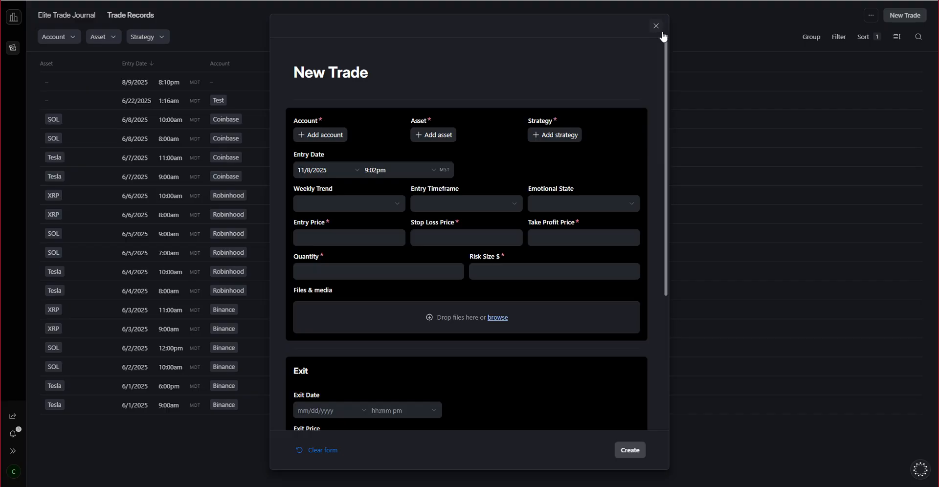
left_click(656, 27)
Step: Go through the Home page and Live Trade Log to the Dashboard's Account Metrics
mouse_move(23, 52)
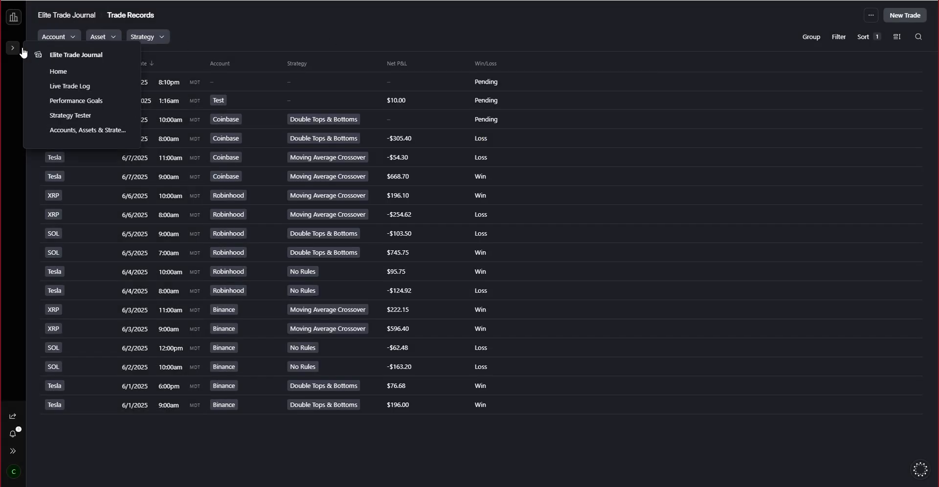
left_click(78, 71)
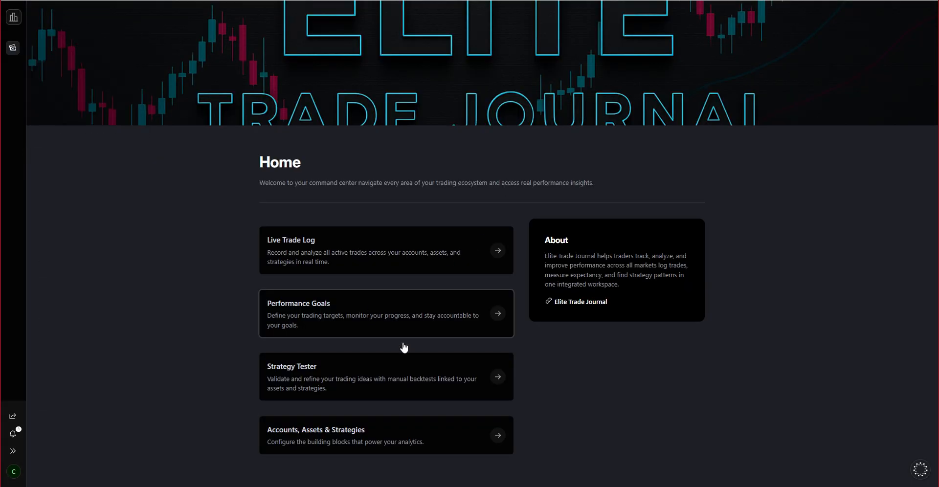
left_click(330, 258)
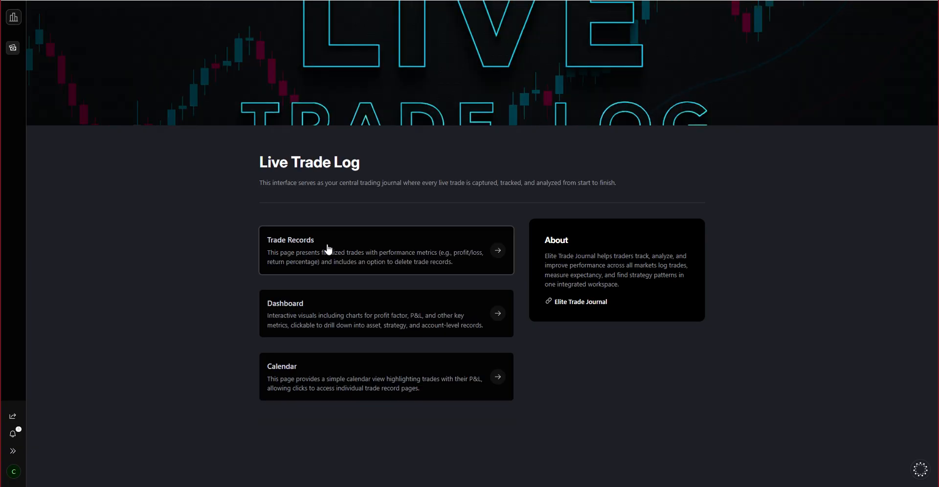
left_click(399, 322)
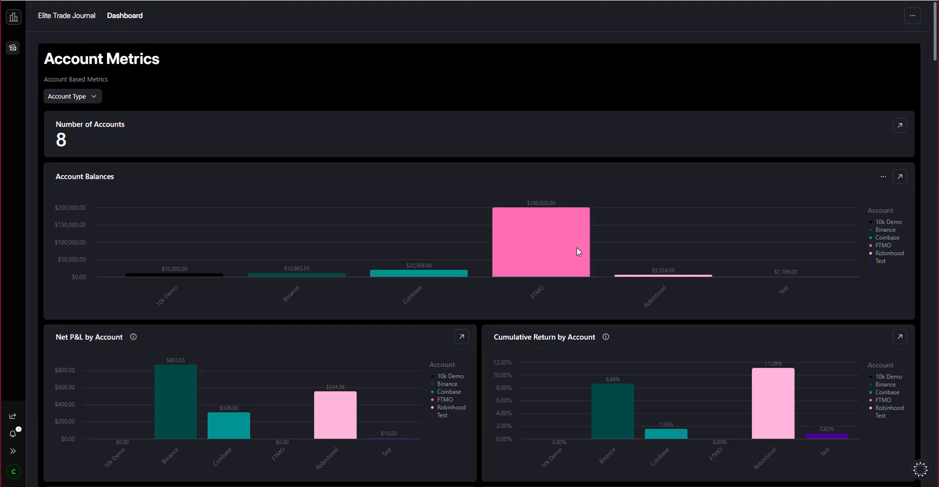
scroll(577, 248, "down", 1)
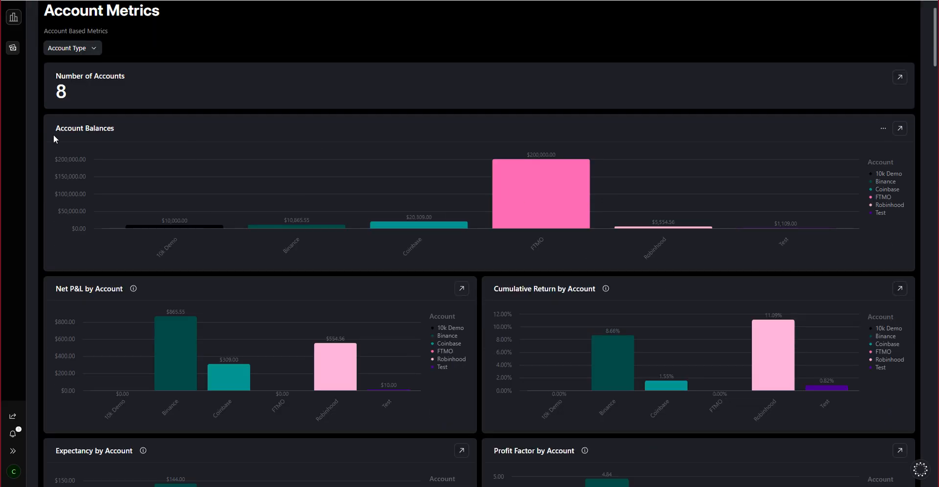
Step: Drill into the Account Balances chart for the FTMO, Coinbase and Binance accounts in turn
left_click(548, 195)
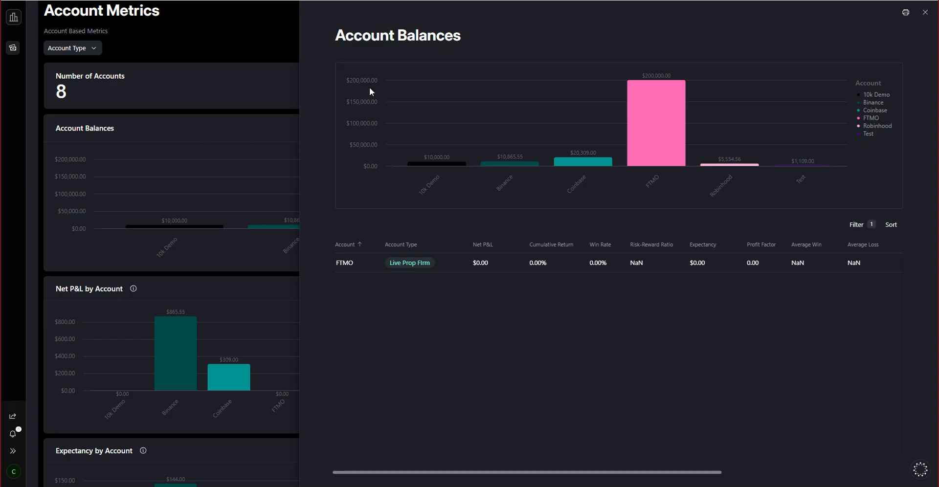
mouse_move(629, 147)
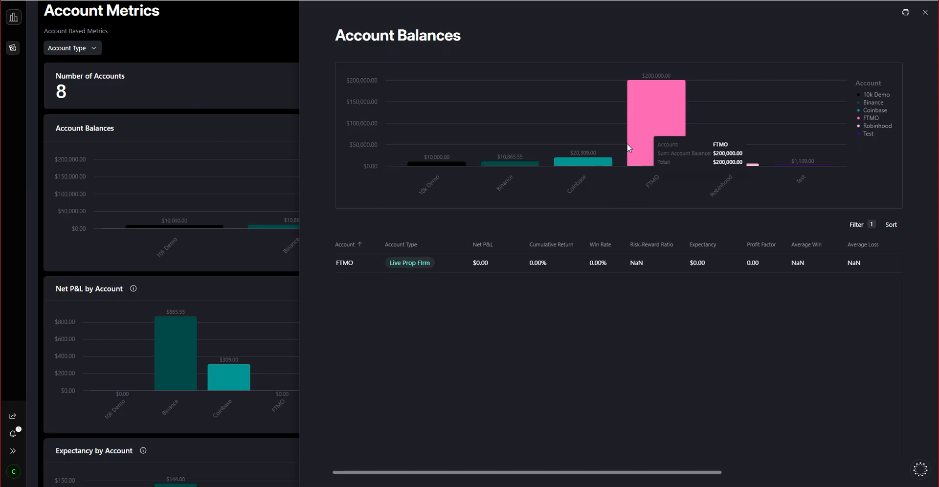
left_click(566, 159)
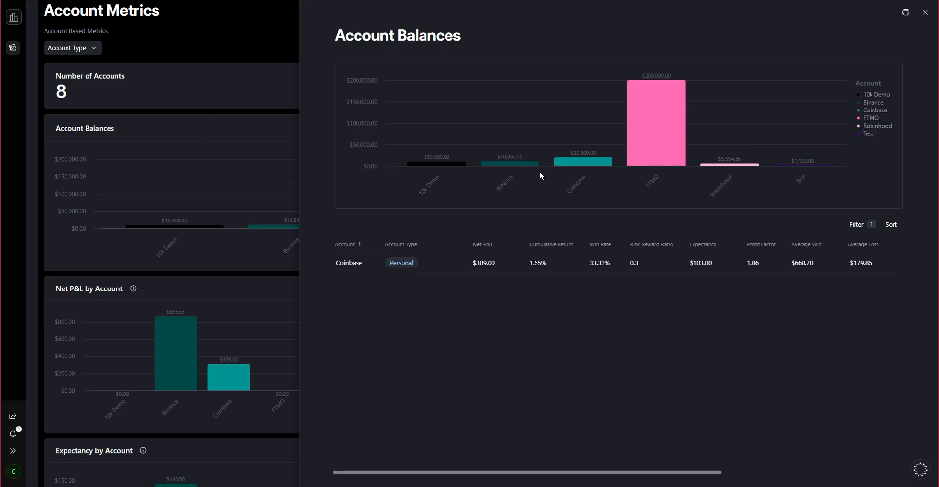
left_click(495, 161)
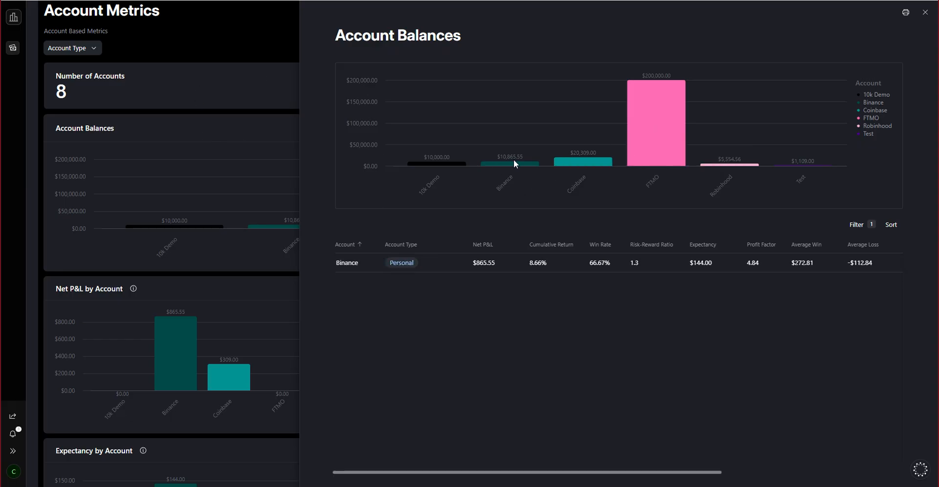
Step: Open the Binance account record and review its key metrics, drawdown, losing streak and P&L charts
left_click(429, 265)
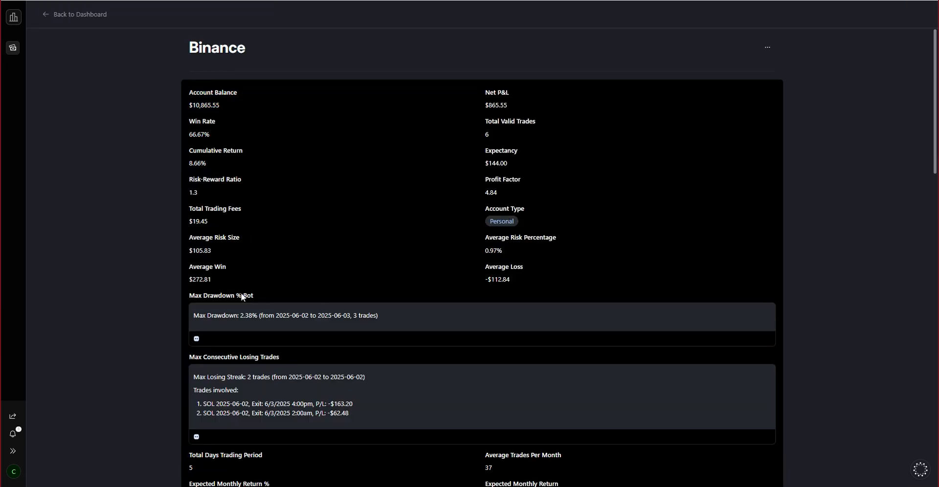
scroll(597, 197, "down", 10)
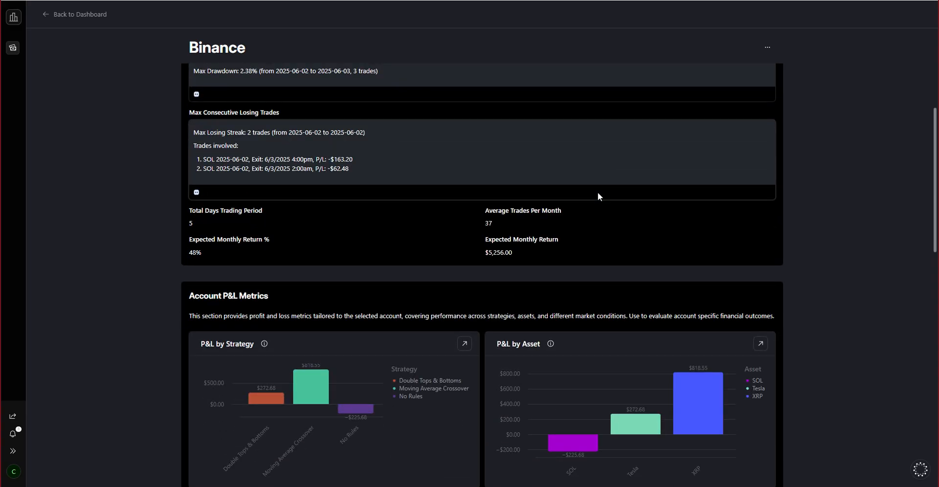
scroll(249, 216, "up", 3)
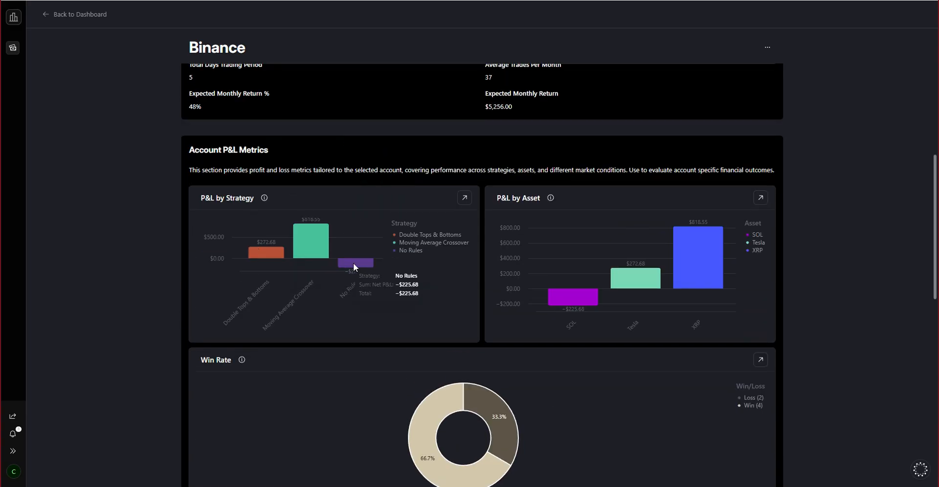
scroll(675, 274, "down", 3)
scroll(503, 294, "down", 2)
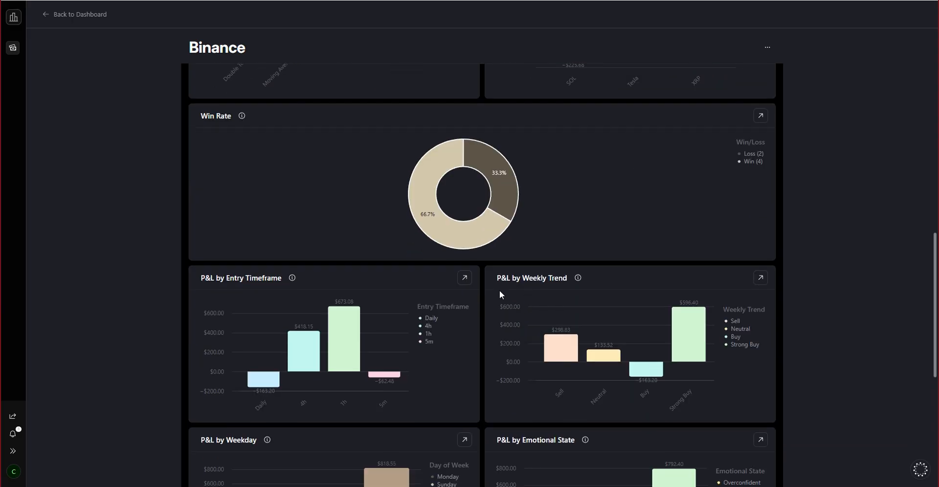
scroll(643, 286, "down", 3)
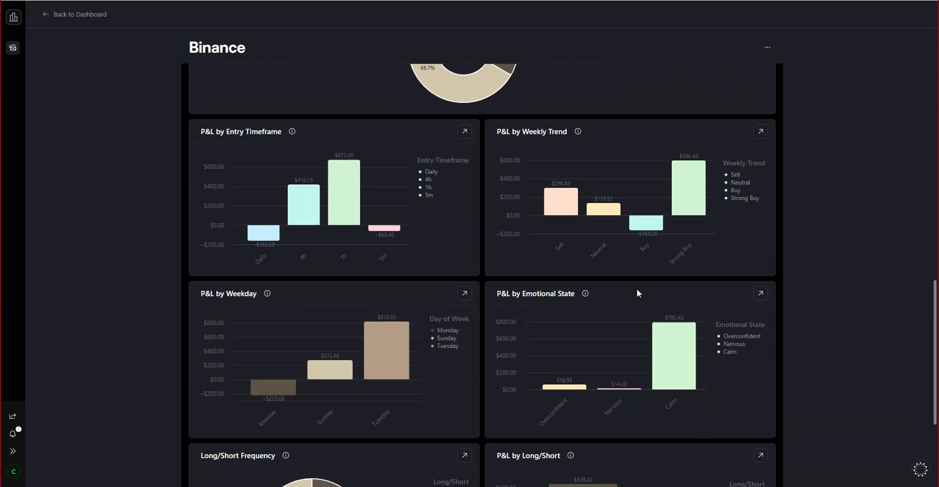
scroll(636, 292, "down", 4)
mouse_move(579, 323)
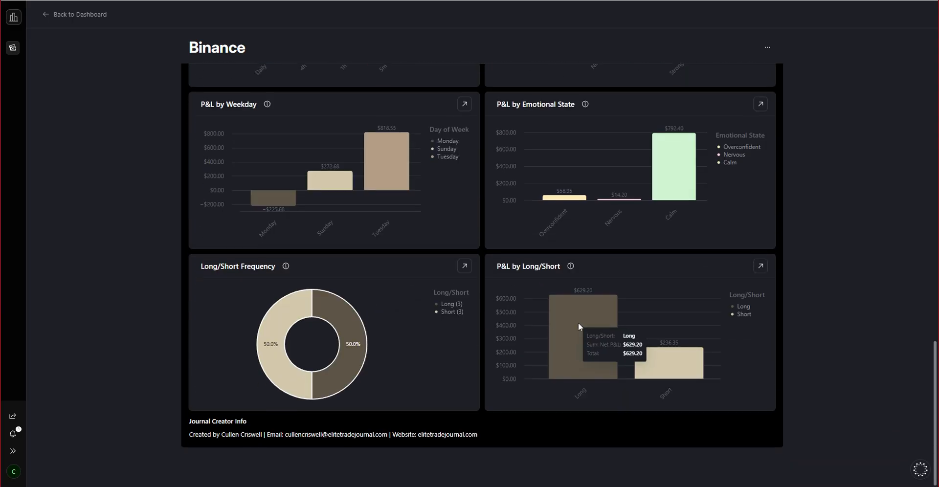
scroll(578, 321, "up", 2)
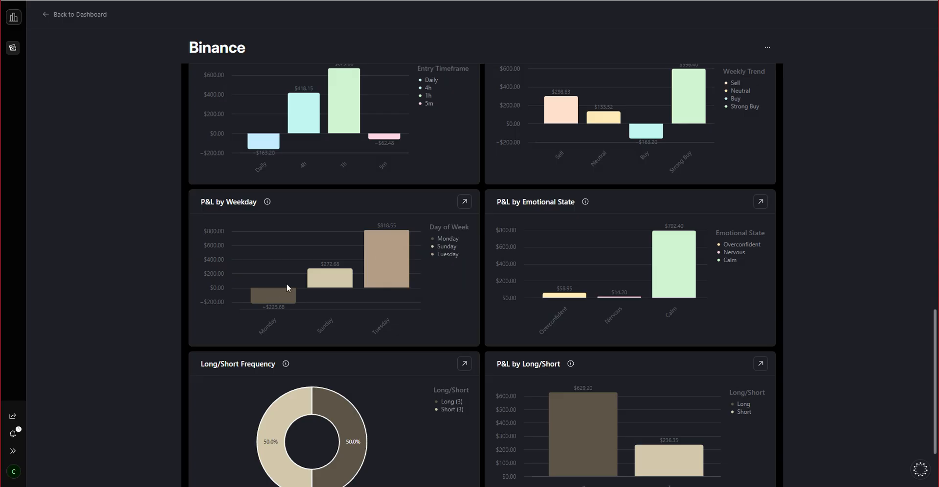
scroll(406, 268, "up", 6)
scroll(405, 268, "up", 10)
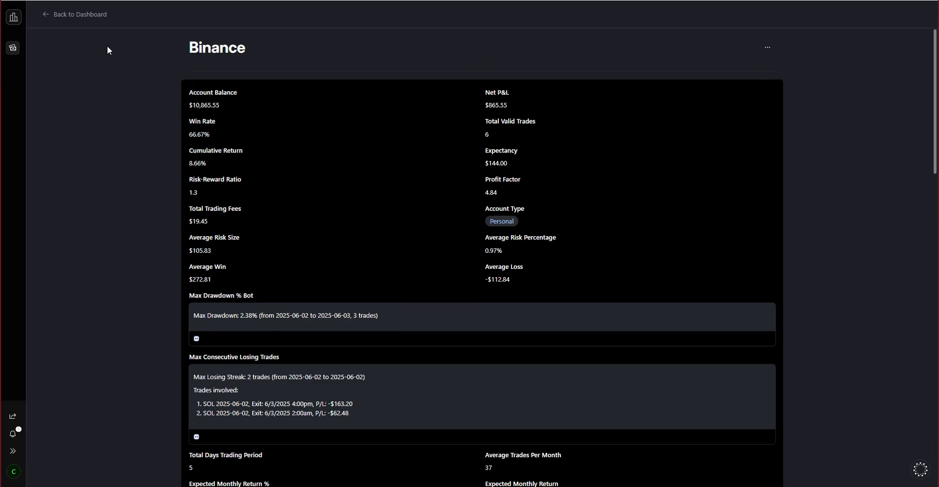
Step: Return to the Dashboard, close the Account Balances details, and review the account and overview charts down to Strategy Metrics
left_click(69, 15)
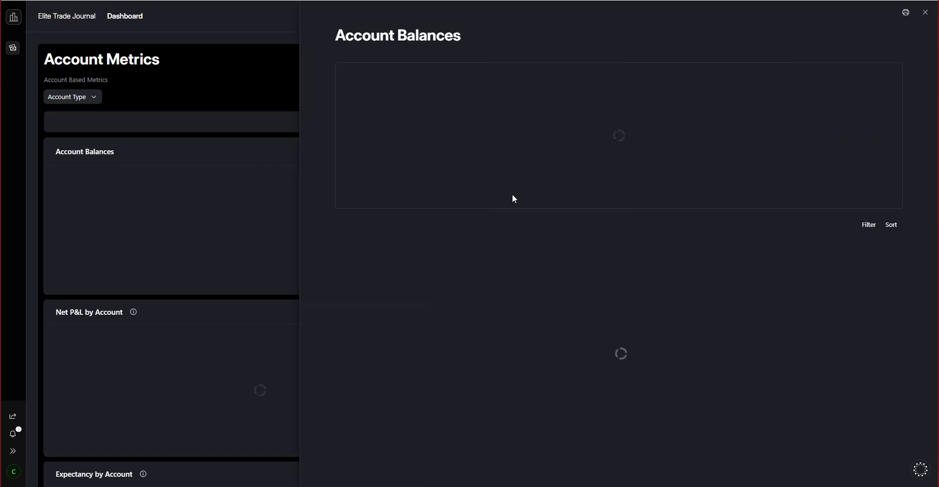
left_click(925, 13)
scroll(629, 218, "down", 10)
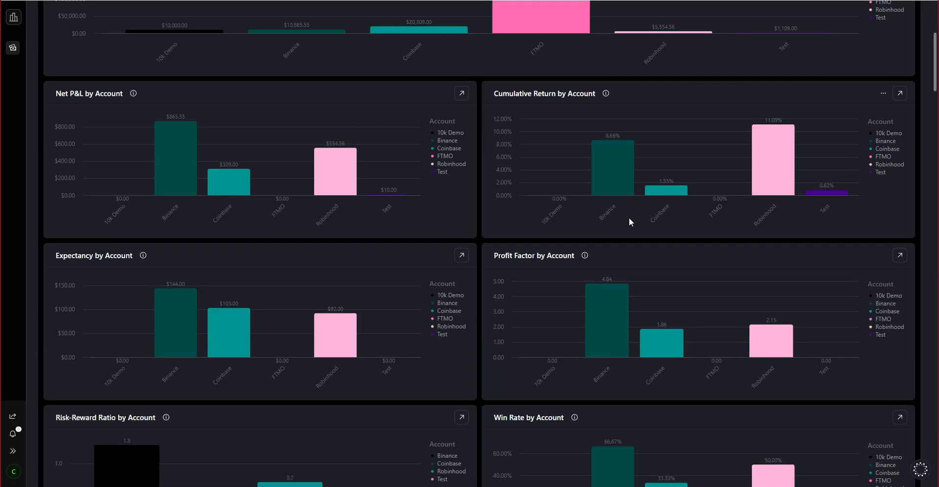
scroll(821, 209, "down", 13)
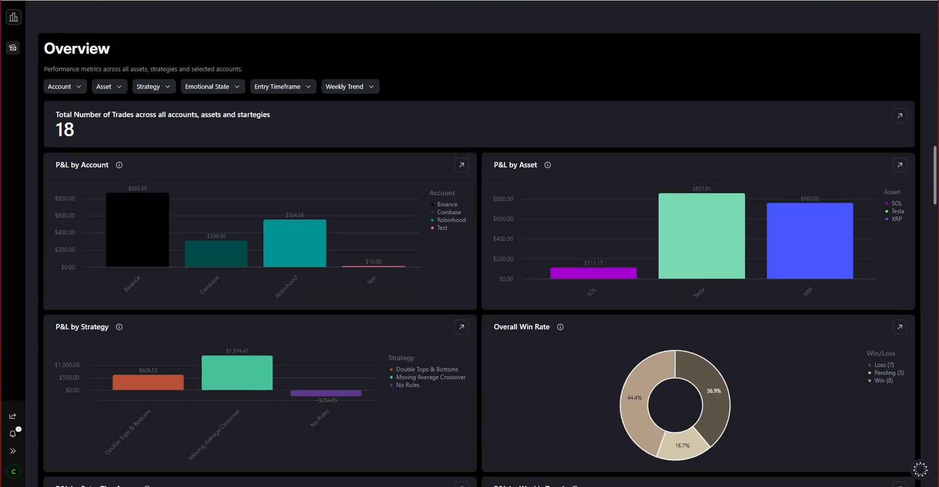
scroll(479, 244, "down", 4)
scroll(479, 239, "down", 1)
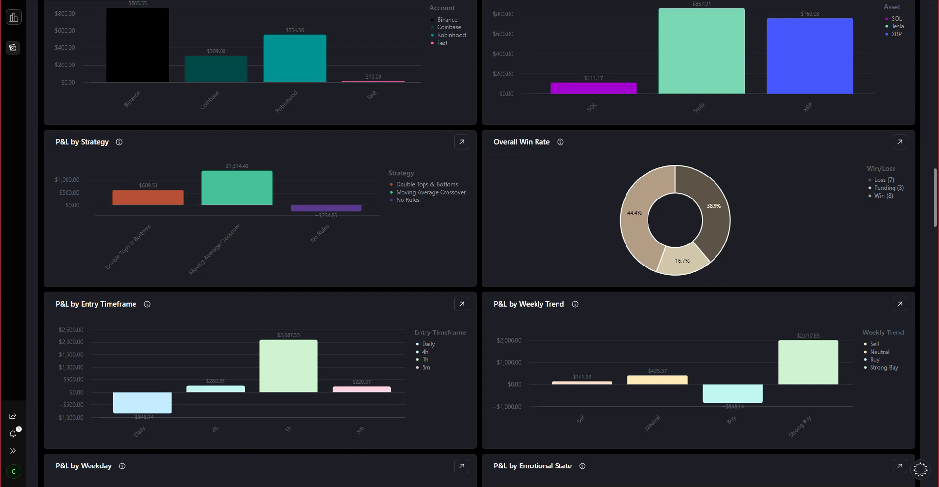
scroll(479, 244, "down", 15)
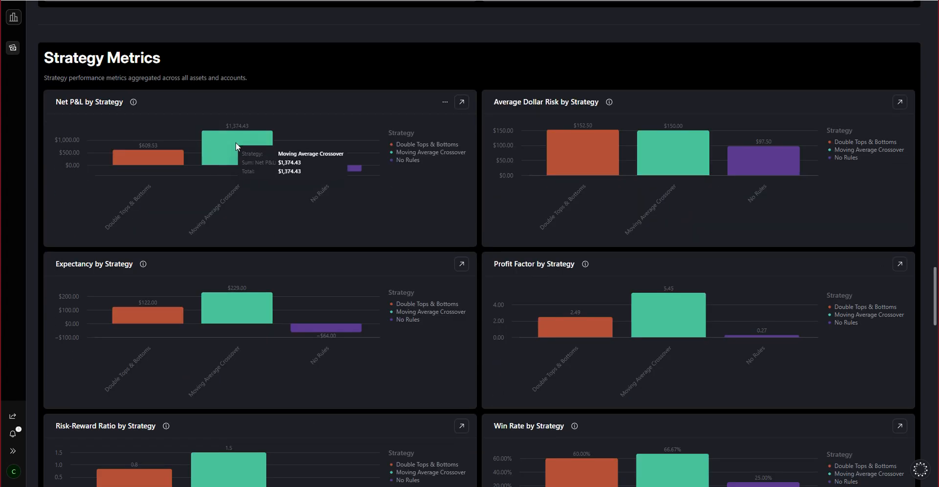
Step: Open the Moving Average Crossover strategy from Net P&L by Strategy and review its rules, metrics and charts
left_click(216, 147)
left_click(391, 259)
left_click_drag(391, 259, 621, 225)
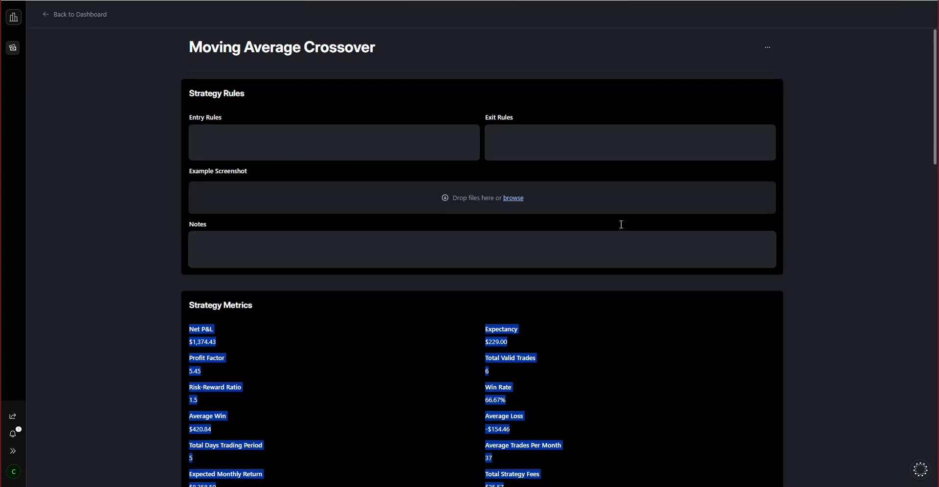
scroll(314, 111, "down", 1)
scroll(423, 153, "up", 1)
left_click_drag(733, 230, 761, 212)
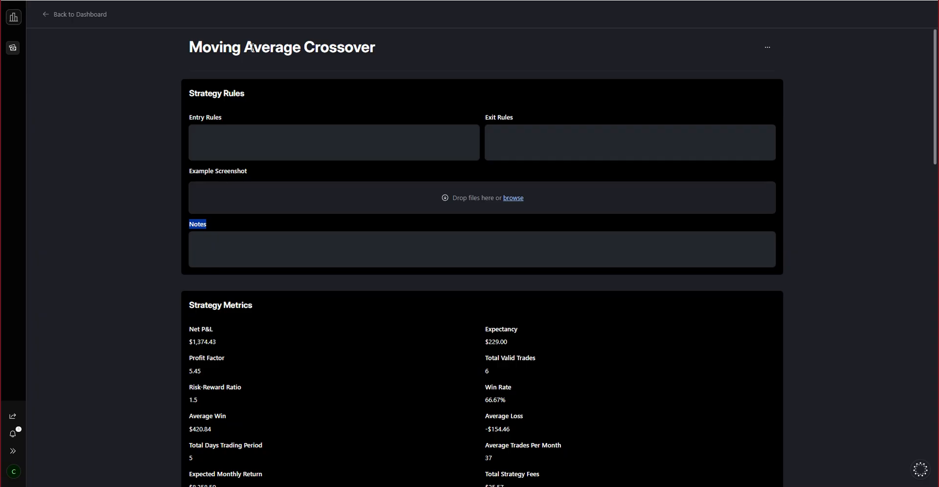
scroll(601, 222, "down", 12)
scroll(638, 272, "down", 6)
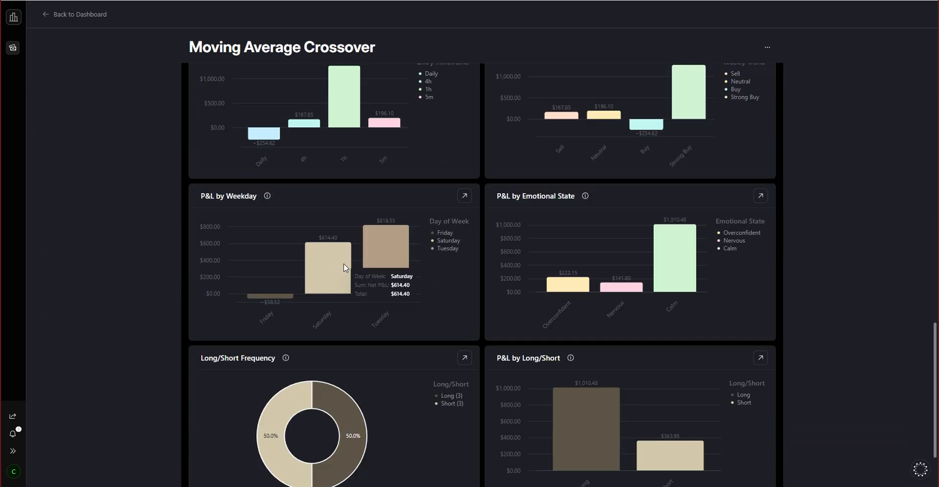
Step: View the Saturday trades behind the strategy's P&L by Weekday chart, close them, and return to the Dashboard
left_click(343, 264)
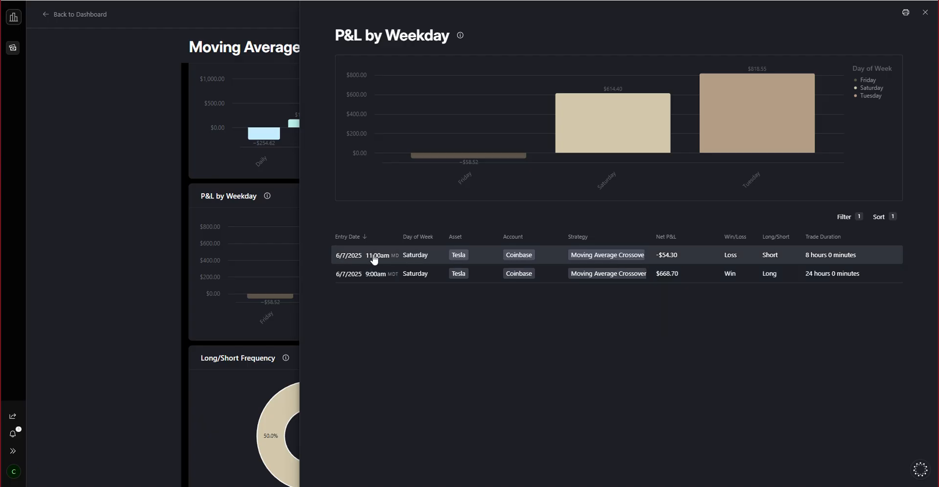
left_click(925, 12)
left_click(69, 14)
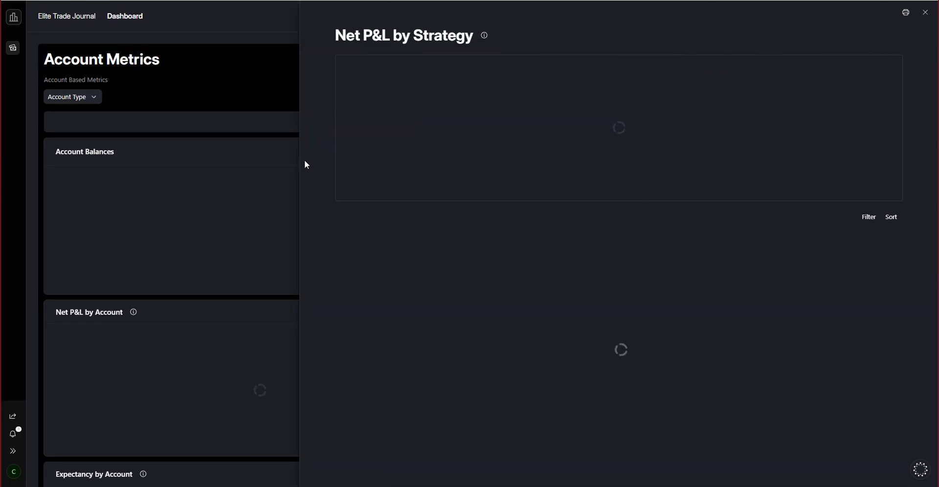
Step: Open the Backtest Dashboard of the Strategy Tester and review the backtest charts by strategy and asset
mouse_move(16, 50)
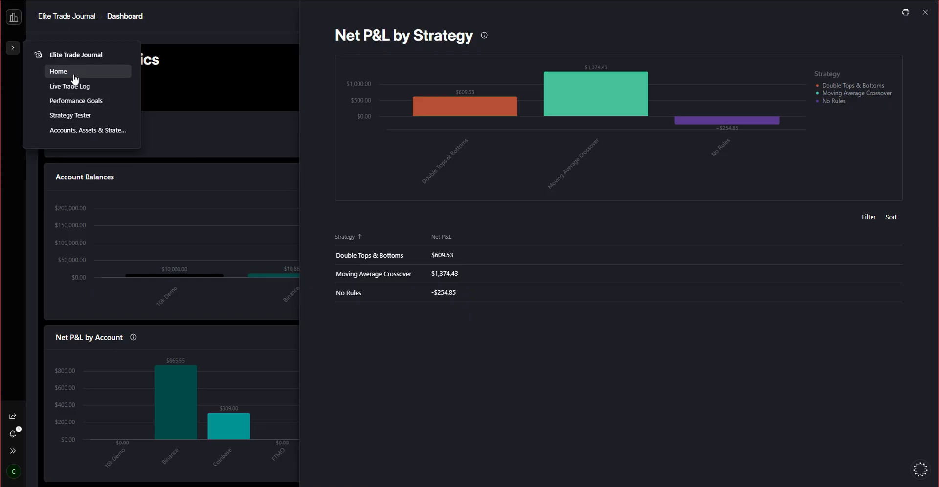
left_click(88, 116)
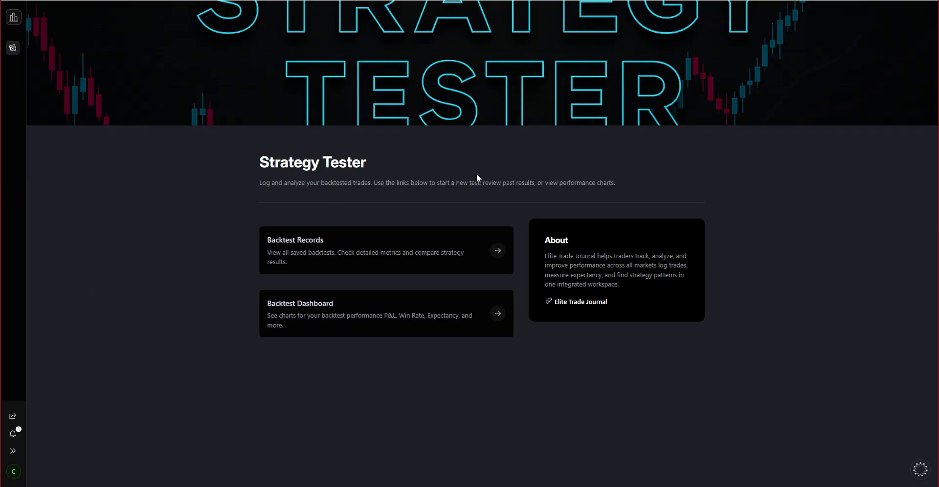
left_click(479, 317)
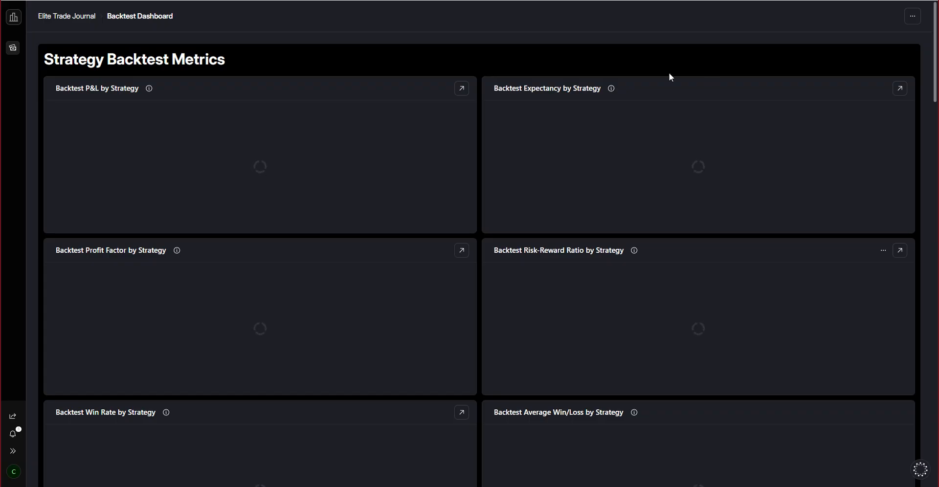
scroll(215, 105, "down", 8)
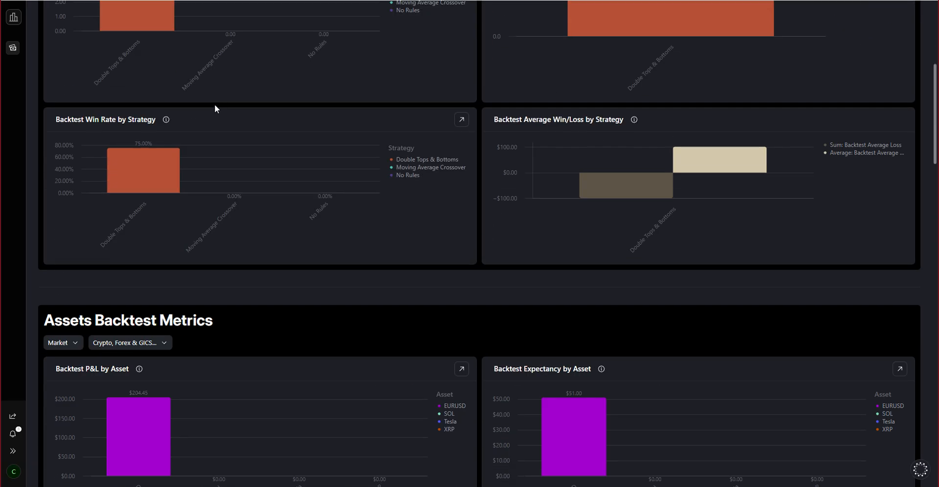
scroll(219, 105, "up", 6)
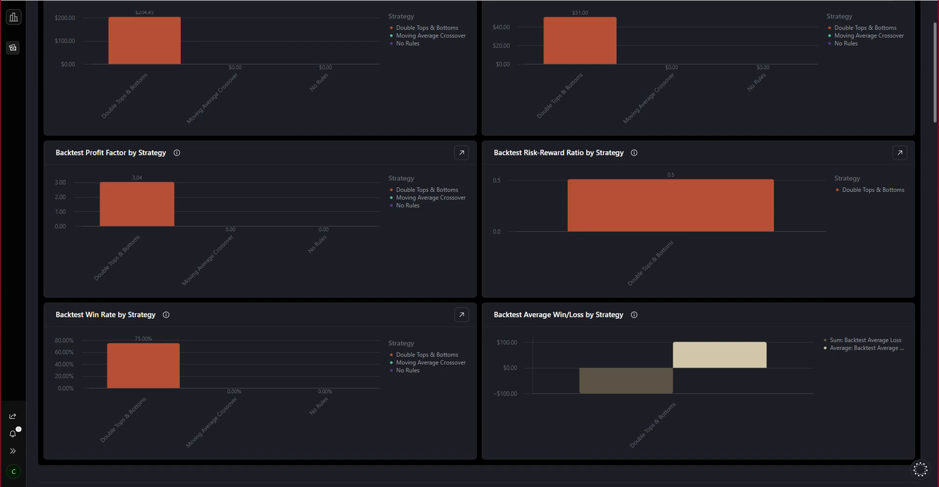
scroll(830, 132, "up", 2)
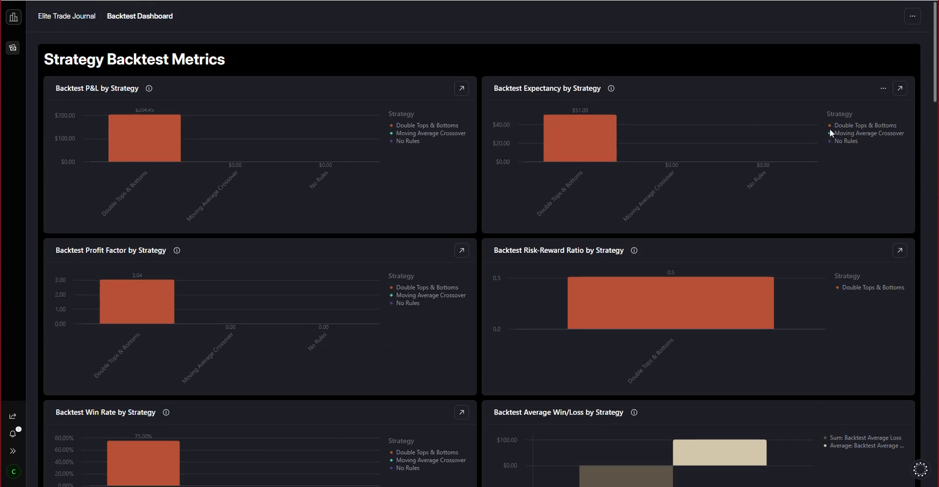
Step: Switch to the other Elite Trade Journal interface and show its Home page
left_click(882, 0)
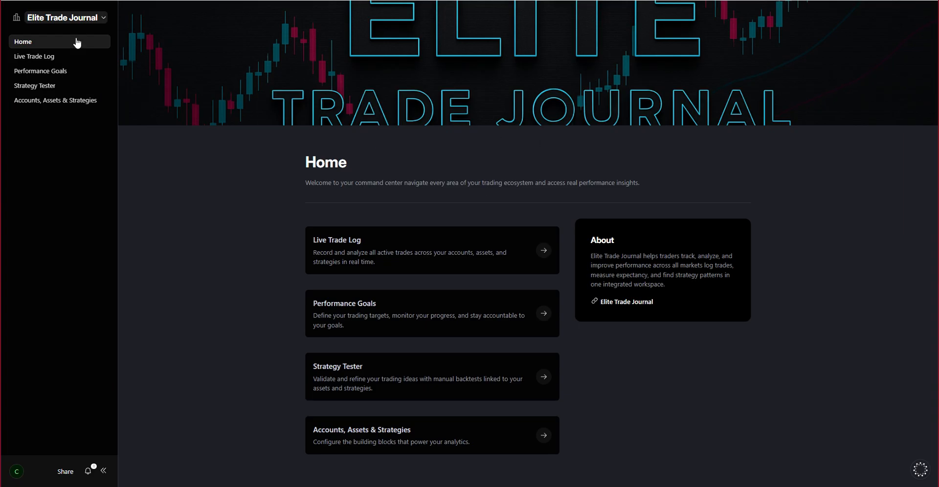
left_click(42, 56)
left_click(56, 44)
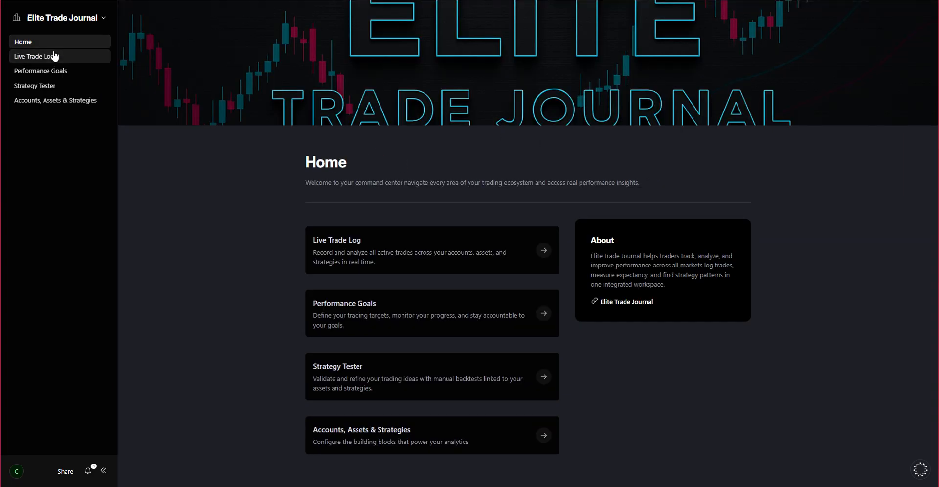
Step: Switch to the Elite Trading Journal document in Google Docs and read the setup steps, support section and disclaimer
mouse_move(649, 415)
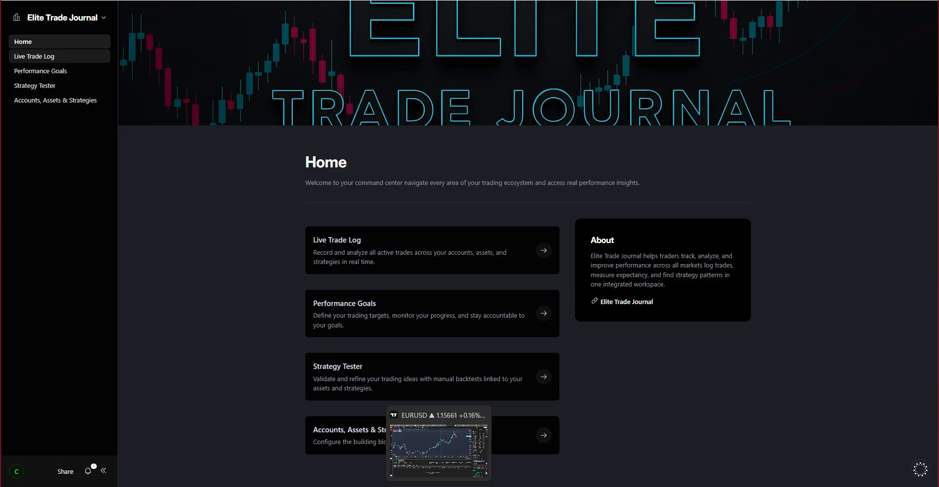
mouse_move(654, 486)
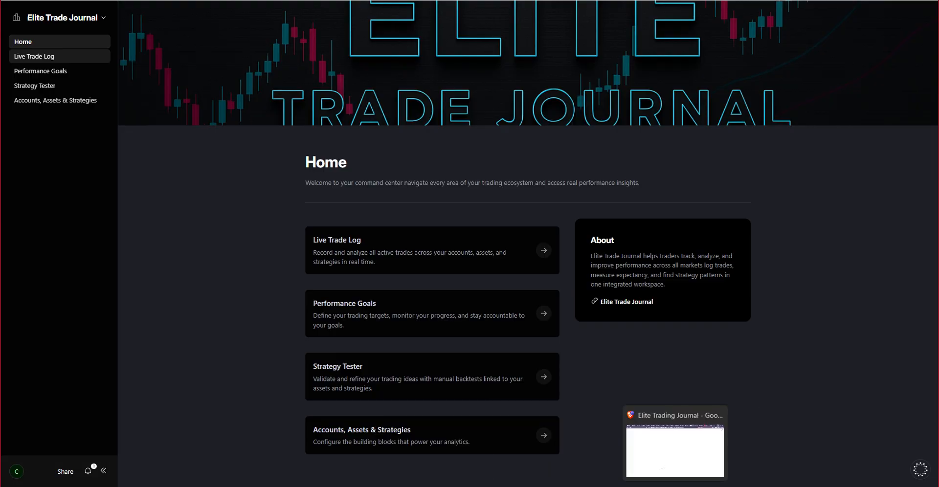
left_click(675, 450)
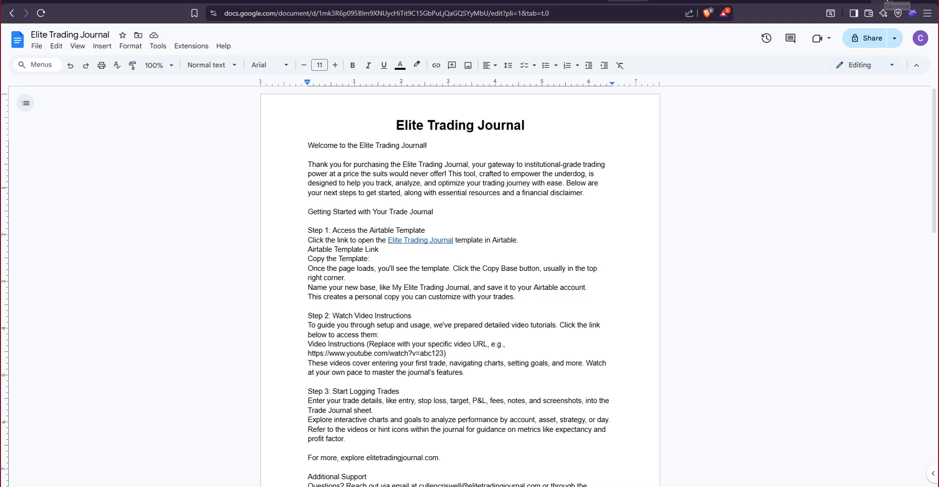
scroll(560, 221, "down", 3)
scroll(560, 221, "up", 3)
scroll(559, 221, "down", 5)
scroll(559, 221, "up", 5)
scroll(559, 221, "down", 8)
scroll(560, 221, "down", 6)
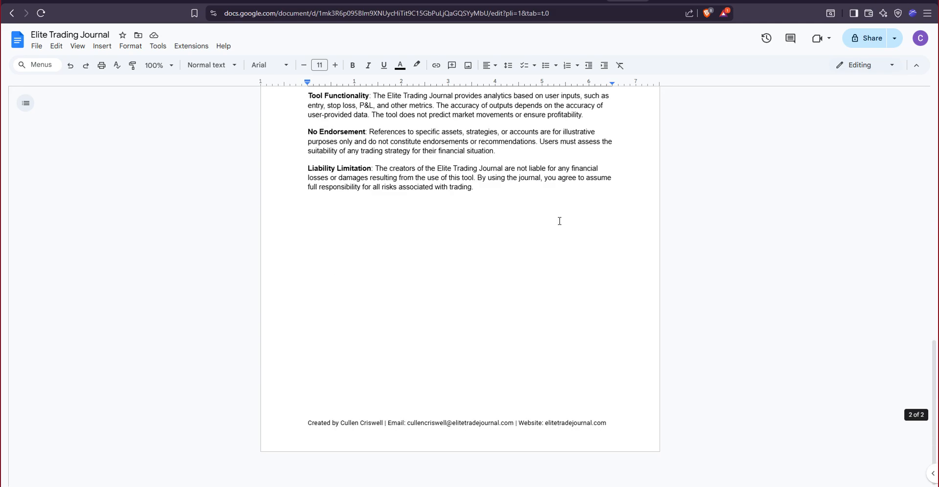
scroll(560, 221, "up", 14)
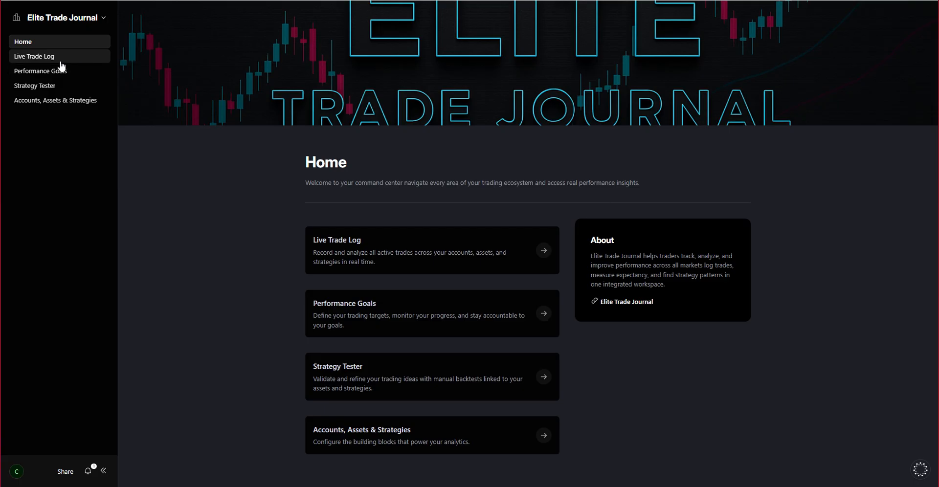
Step: Go back from the journal interface to the Airtable home and reopen the Elite Trade Journal app
left_click(90, 24)
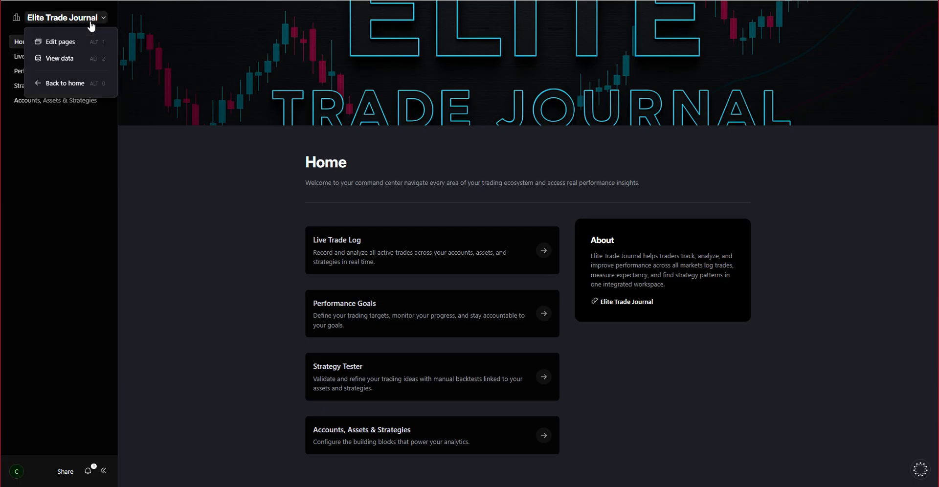
left_click(67, 83)
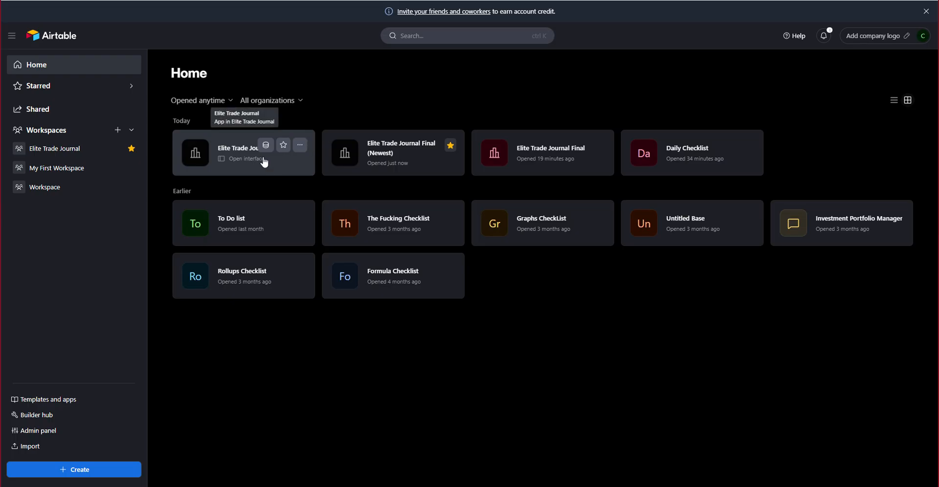
left_click(291, 147)
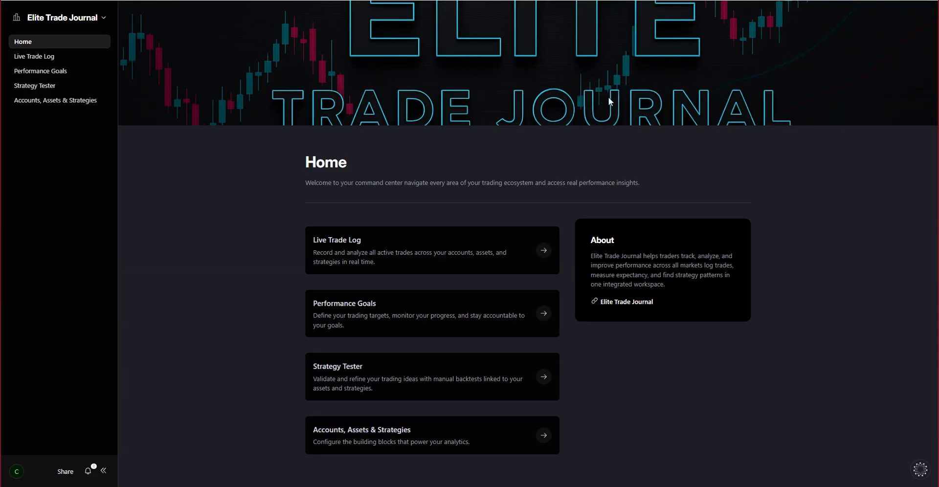
Step: View the journal's underlying data and look through its tables from Accounts to Performance Goals, ending on Trade Journal
left_click(89, 22)
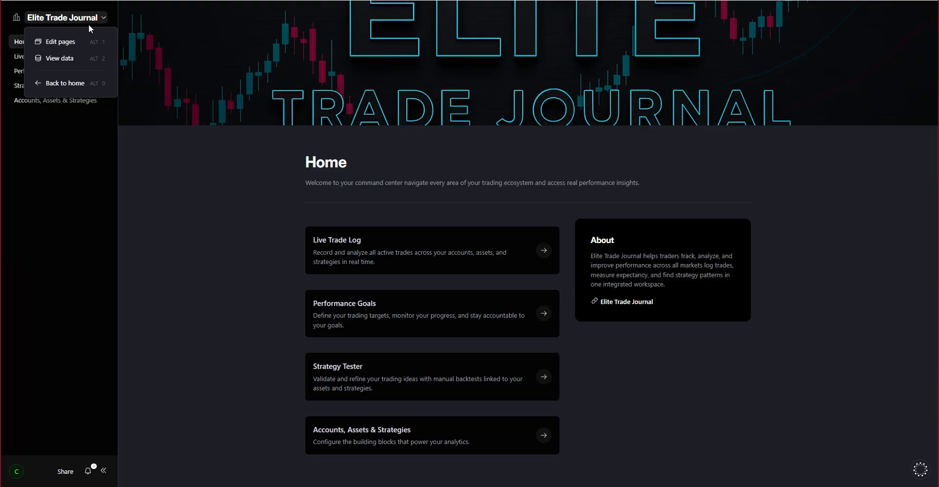
left_click(71, 58)
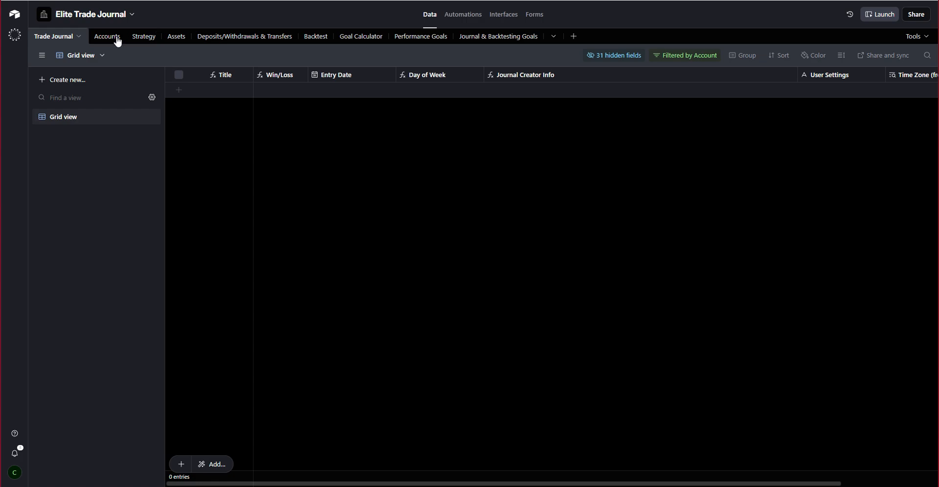
left_click(117, 41)
left_click(151, 39)
left_click(168, 38)
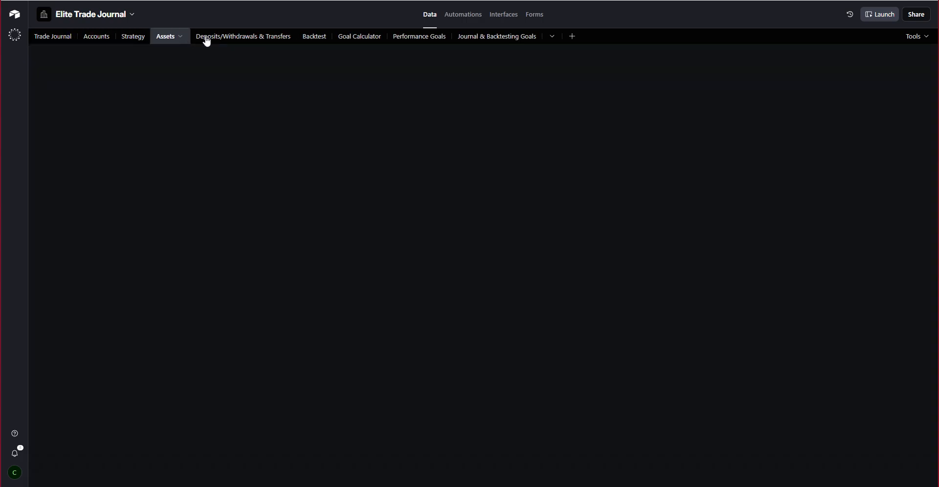
left_click(230, 38)
left_click(318, 39)
left_click(377, 38)
left_click(414, 37)
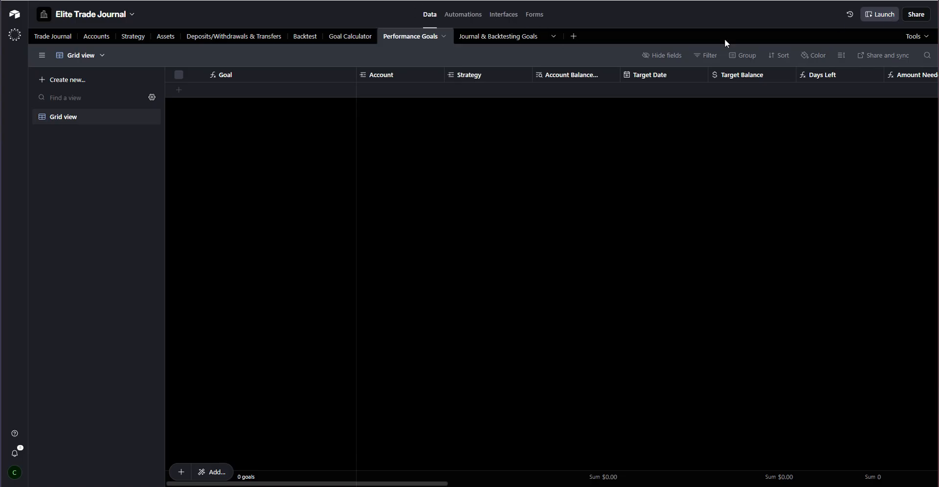
left_click(45, 36)
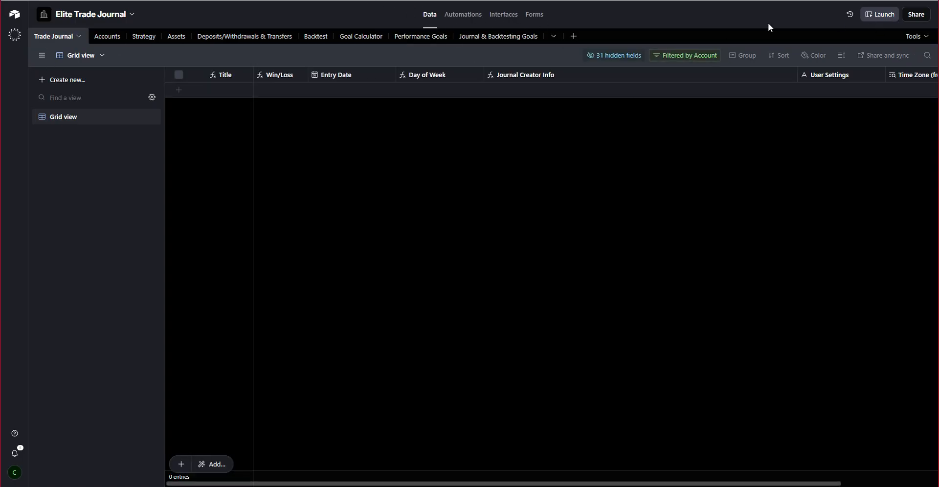
Step: Launch the journal interface from the data view and visit the Home and Live Trade Log pages
left_click(883, 18)
left_click(63, 57)
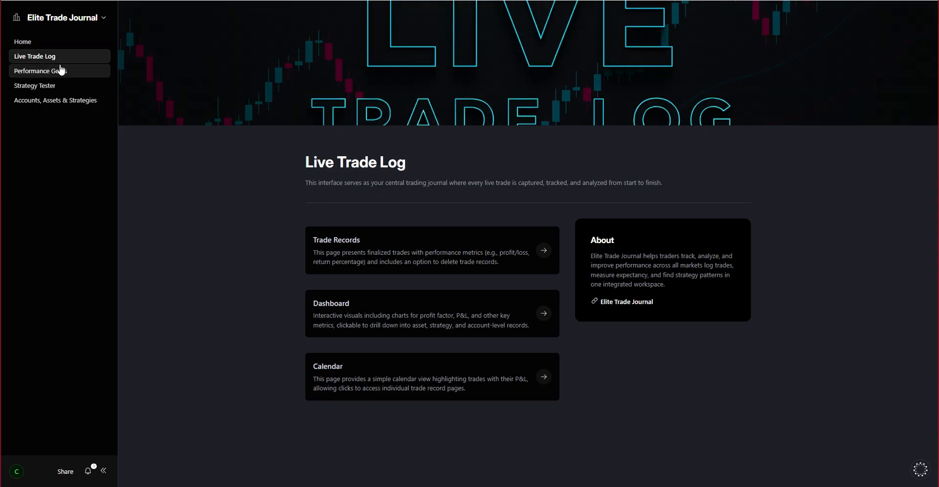
left_click(65, 43)
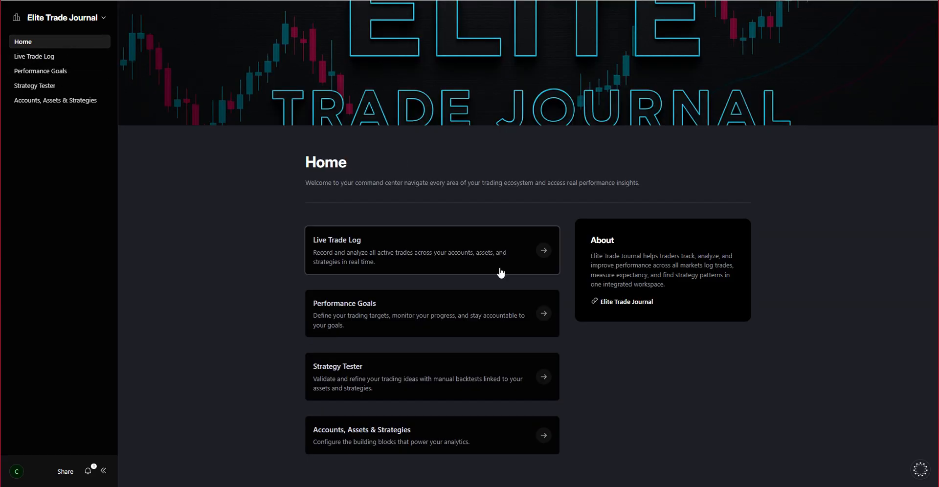
left_click(475, 250)
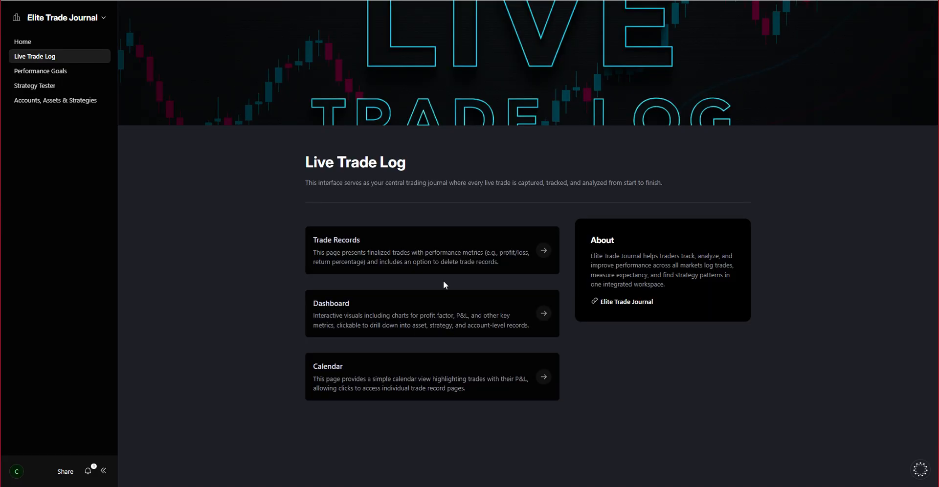
Step: Open Performance Goals Records, view the new performance goal form and its account picker, and close the form without creating a goal
left_click(34, 70)
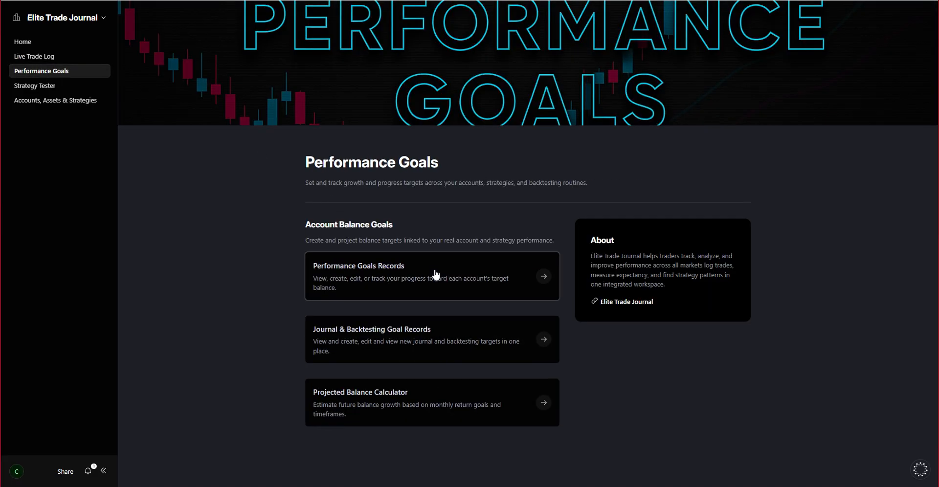
left_click(424, 281)
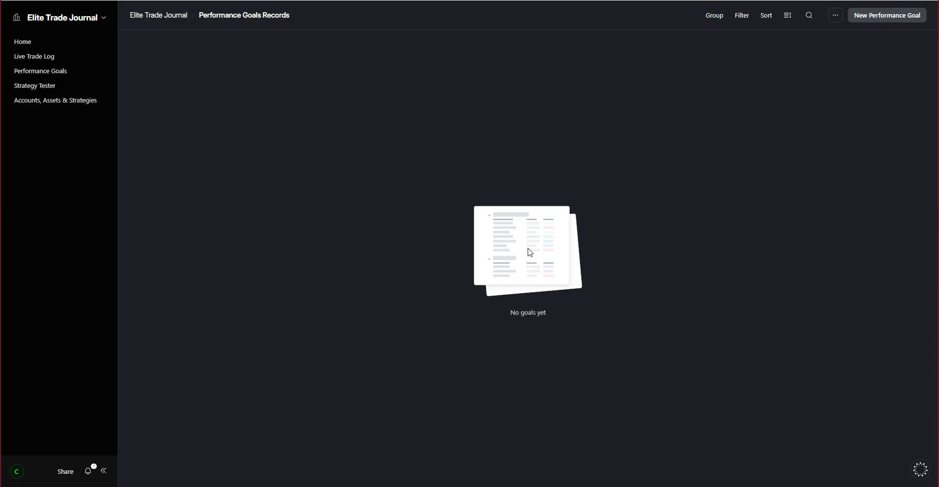
left_click(873, 16)
left_click(328, 139)
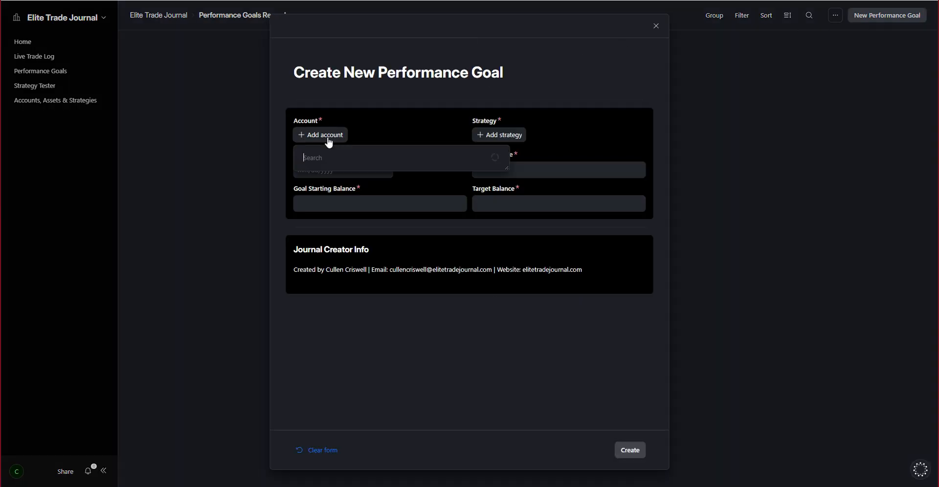
left_click(690, 238)
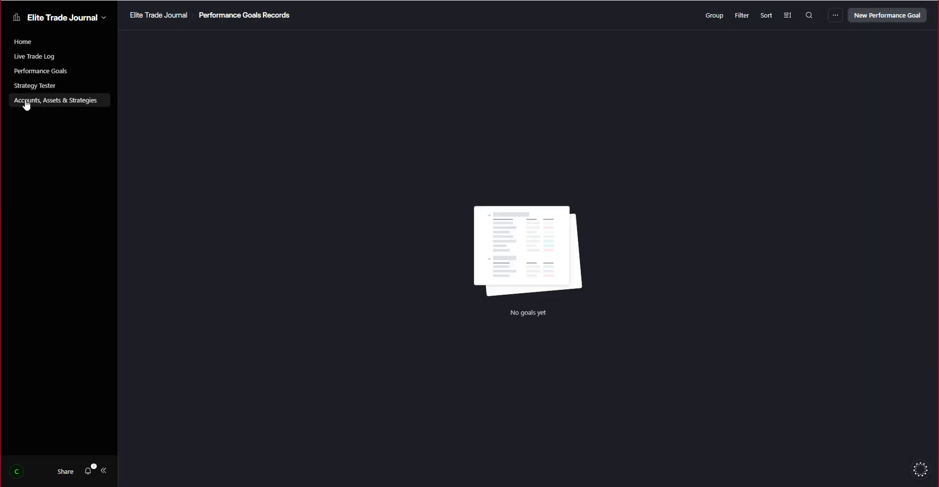
Step: Return to Home and open Accounts Records within Accounts, Assets & Strategies
left_click(33, 43)
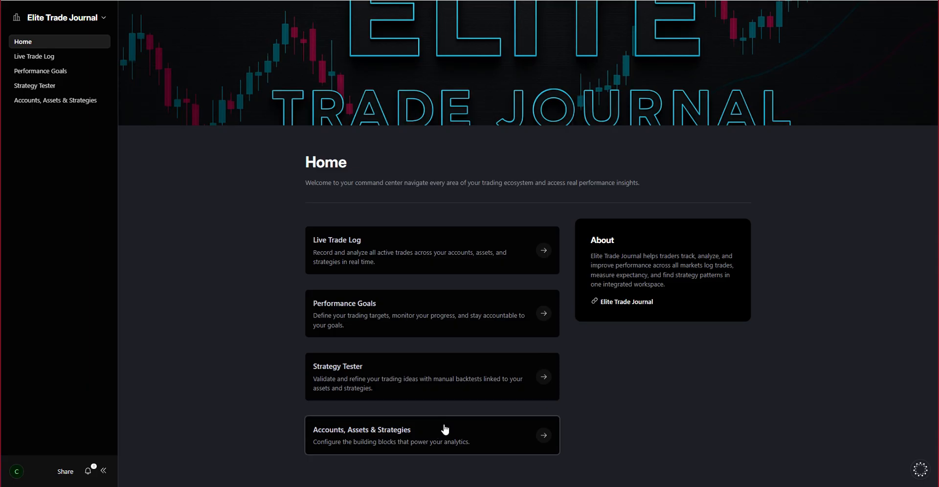
left_click(508, 436)
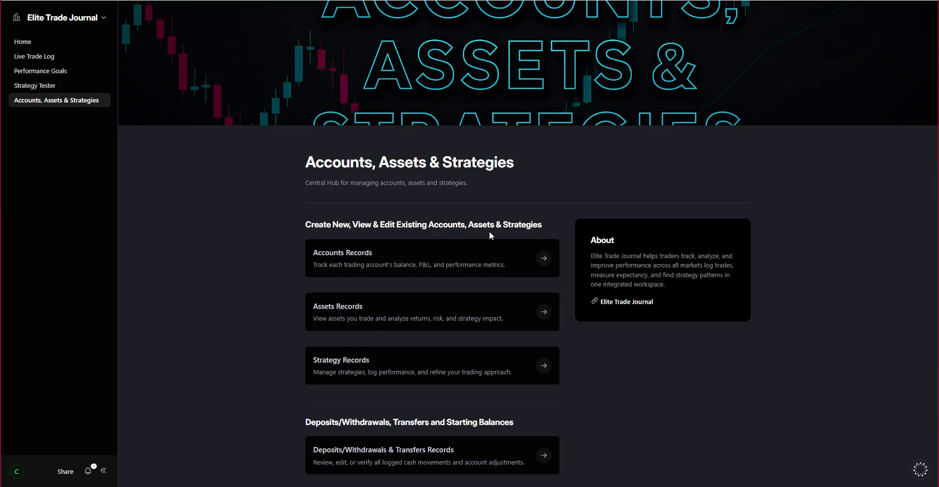
left_click(497, 267)
Step: Create a new account named Robinhood with the account type Personal
left_click(909, 16)
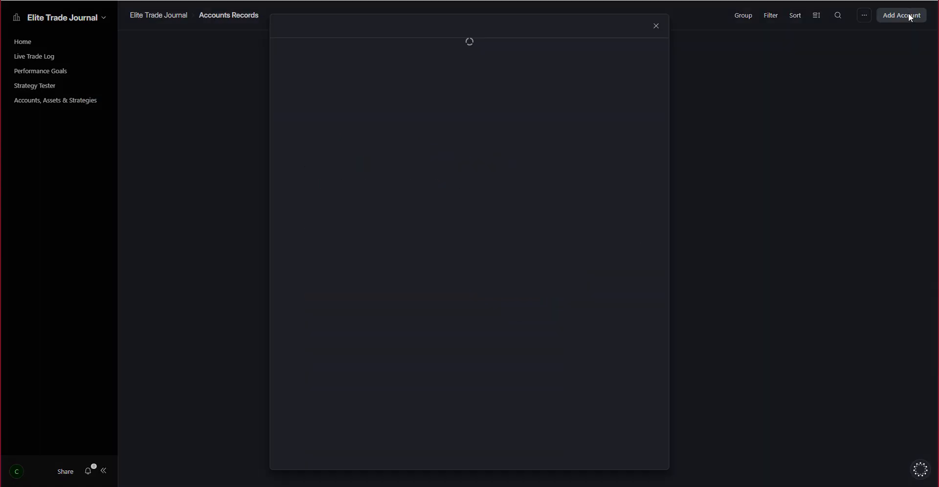
left_click(402, 137)
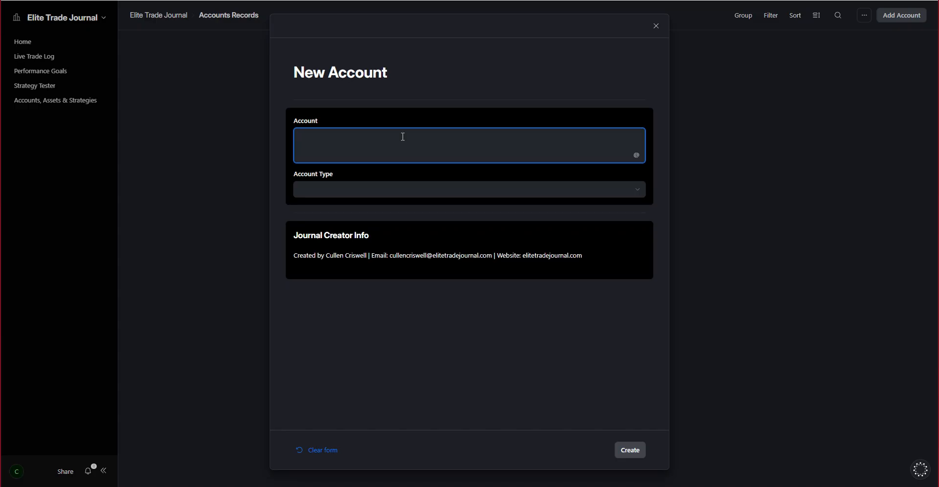
type("Robinhood")
left_click(471, 190)
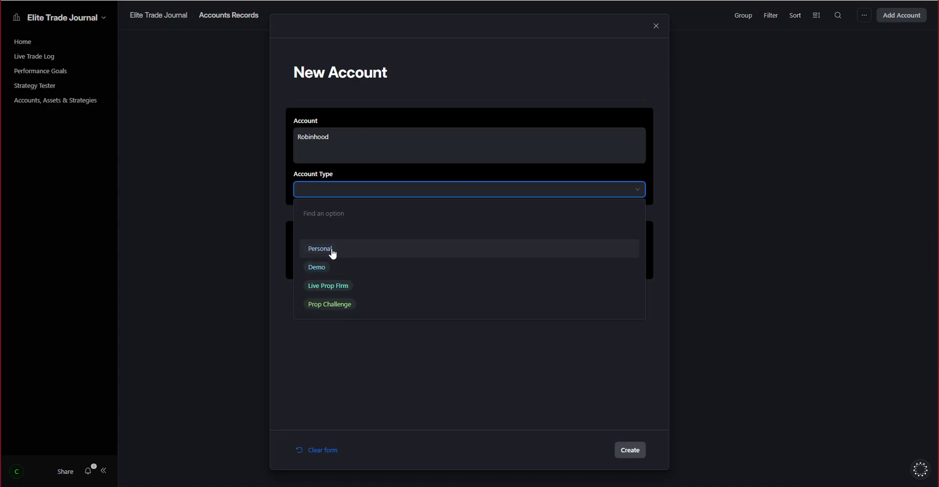
left_click(335, 252)
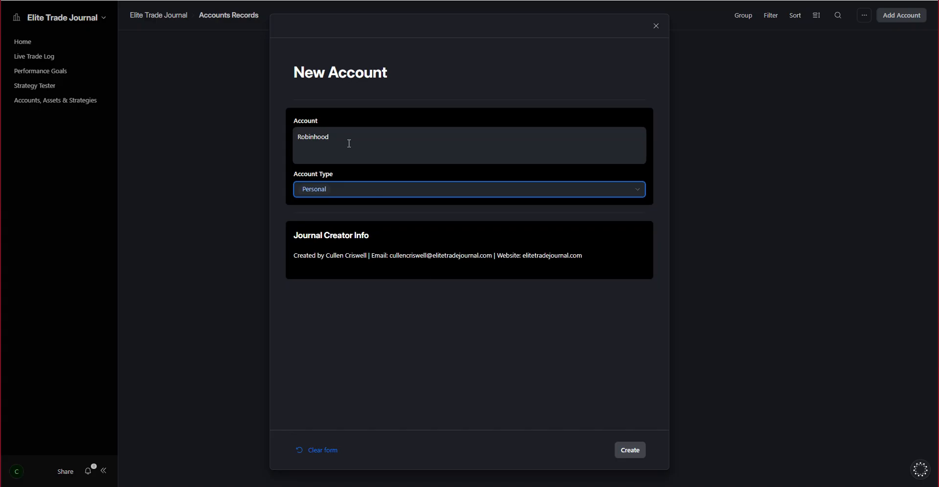
left_click(628, 450)
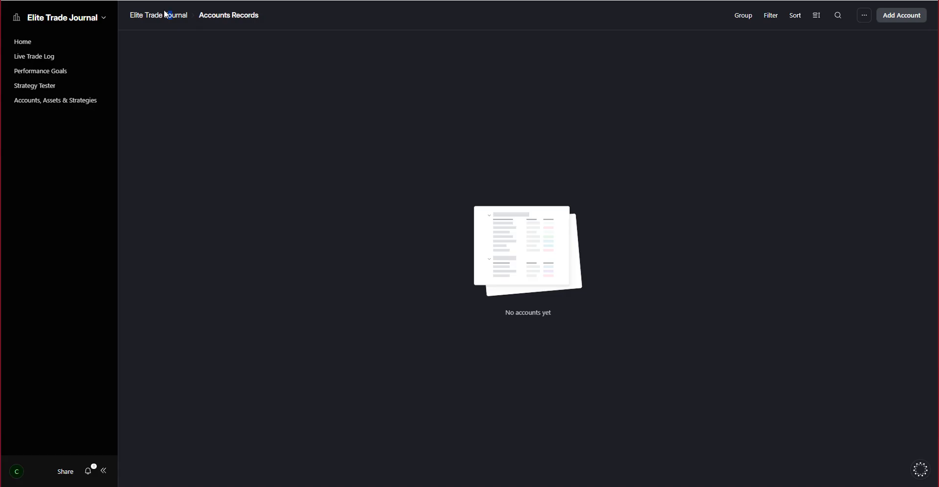
Step: Start a new asset in Assets Records, name it Apple, set its market to Stocks, and look through the sector options
left_click(48, 104)
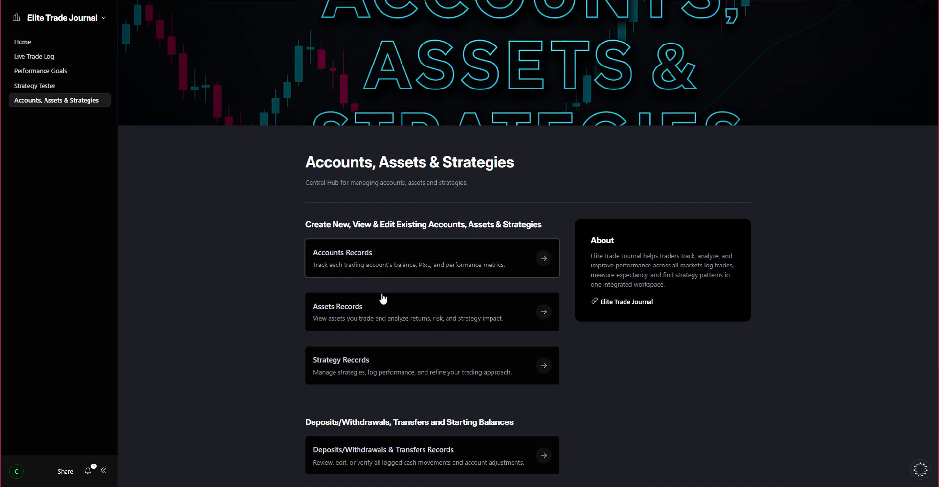
left_click(382, 299)
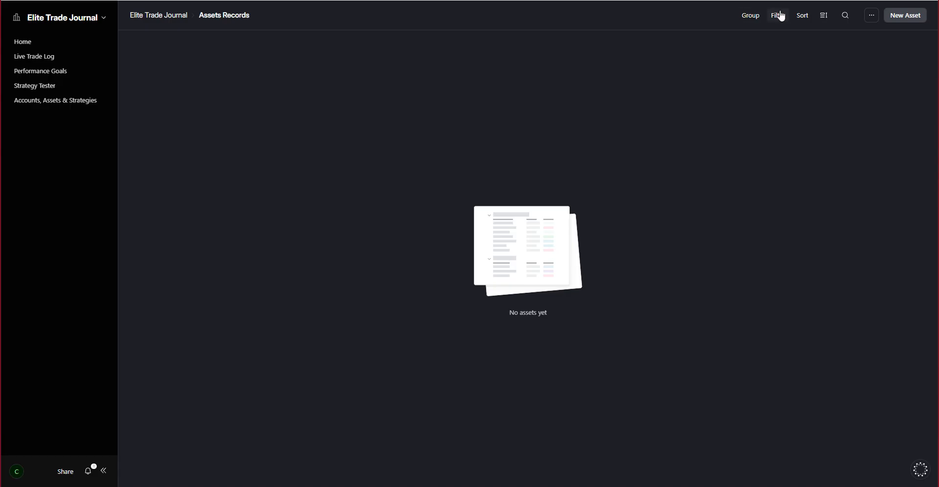
left_click(920, 19)
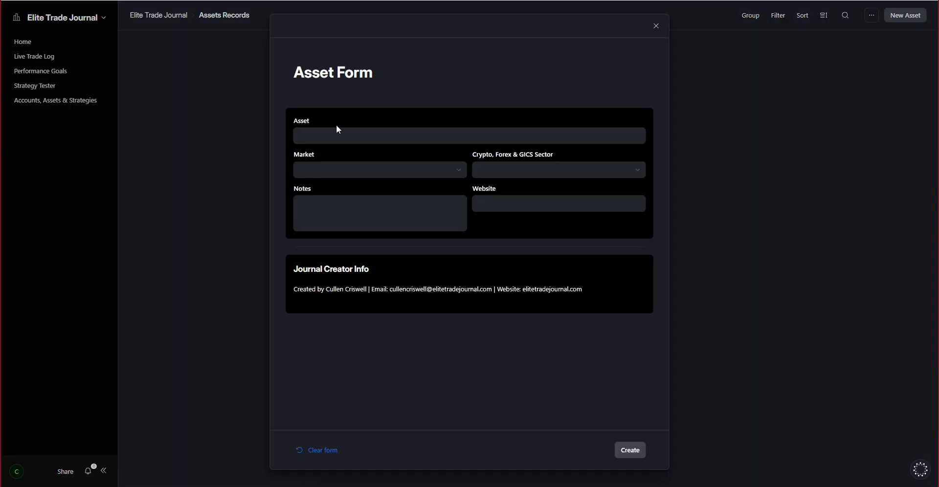
left_click(343, 133)
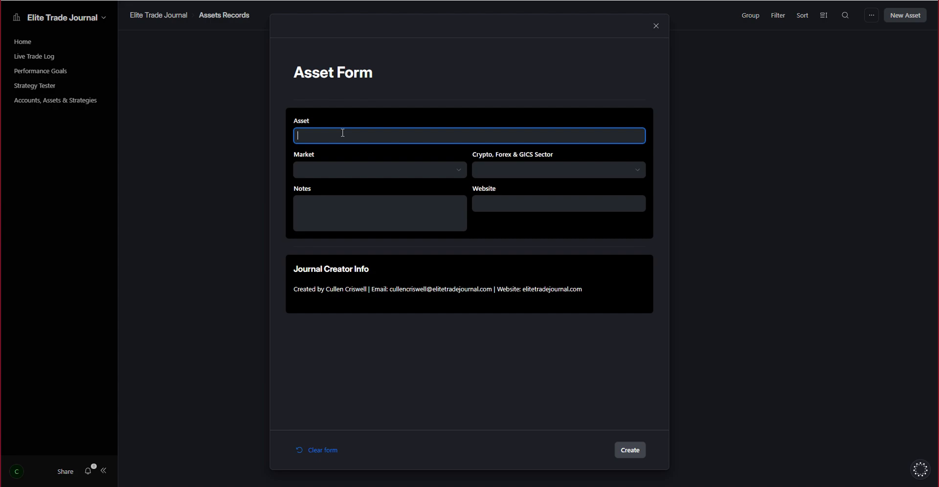
type("Apple")
left_click(456, 172)
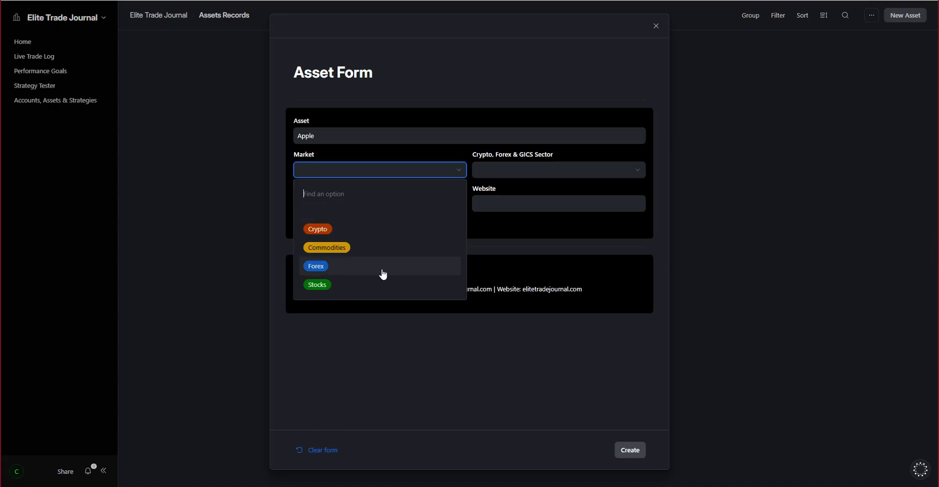
left_click(380, 284)
left_click(547, 171)
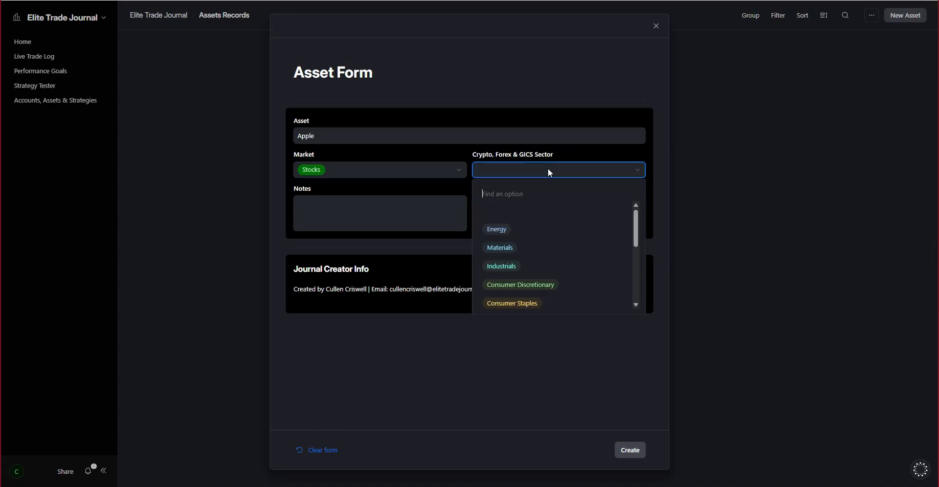
scroll(562, 250, "down", 3)
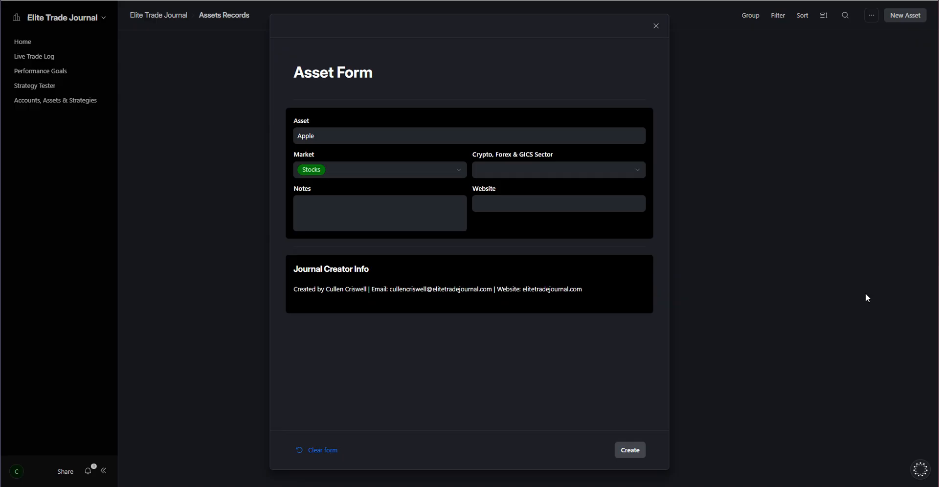
Step: Switch to the Claude app and move its window fully into view over the asset form
key("super")
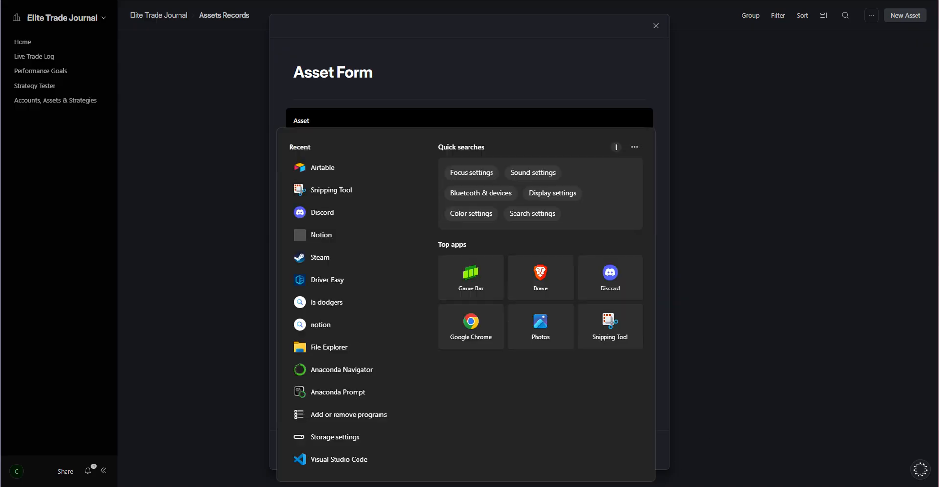
type("clu")
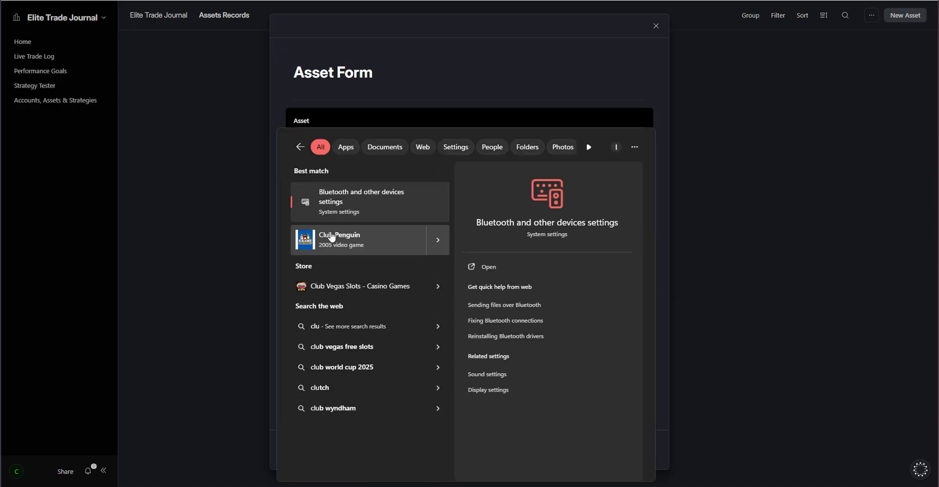
key("BackSpace")
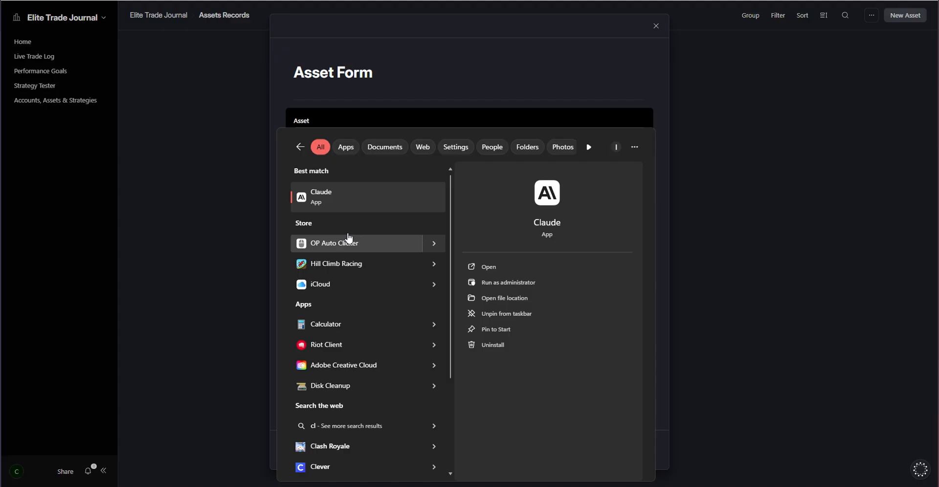
left_click(315, 205)
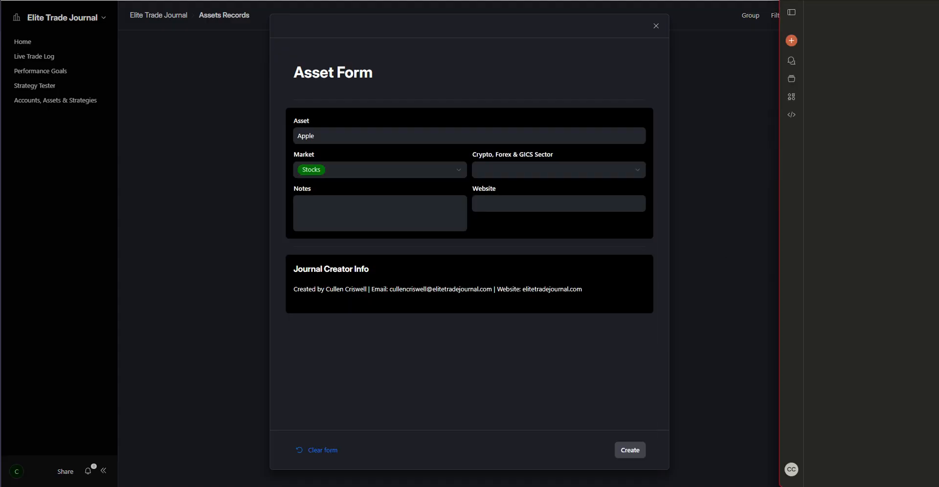
left_click_drag(938, 1, 602, 1)
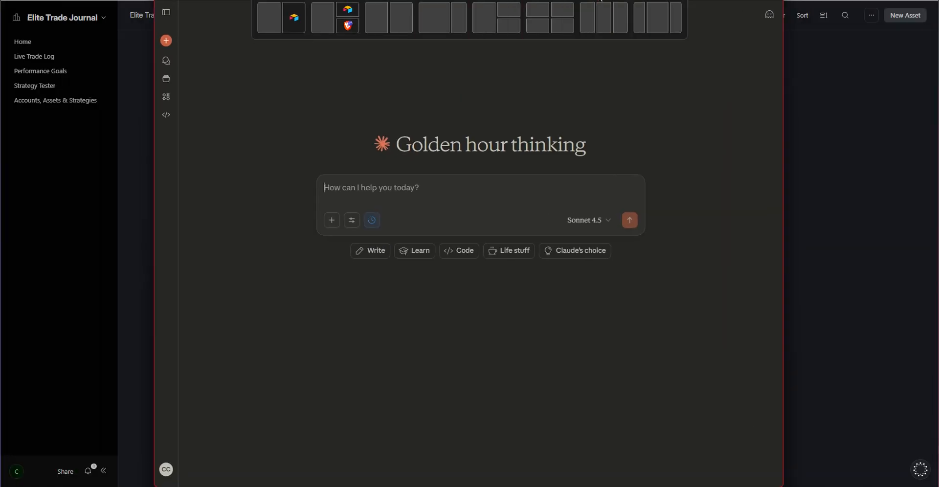
Step: Ask Claude "whats gsic sector is apple?", read the answer, and return to the asset form
left_click(459, 189)
type("what")
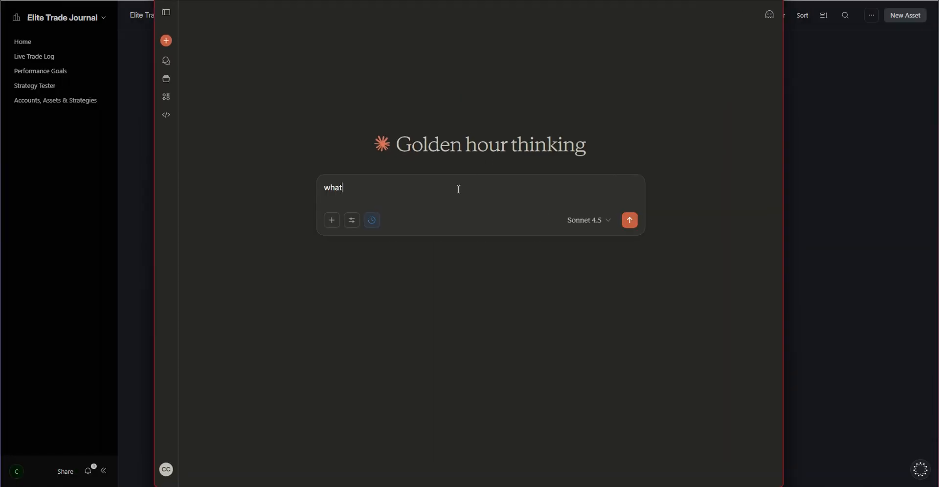
type("s gsic sector is apple?")
key("Return")
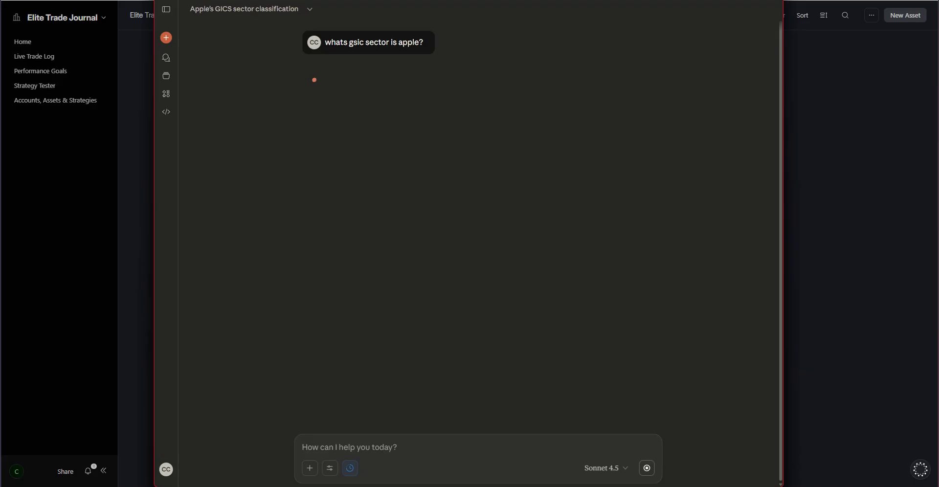
left_click_drag(603, 3, 632, 8)
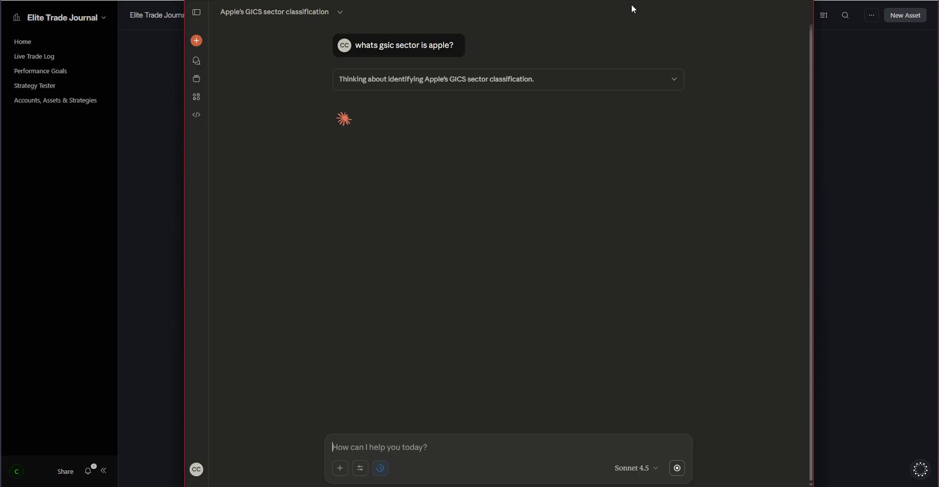
mouse_move(631, 8)
left_mouse_down()
mouse_move(0, 8)
mouse_move(512, 1)
mouse_move(618, 13)
left_mouse_up()
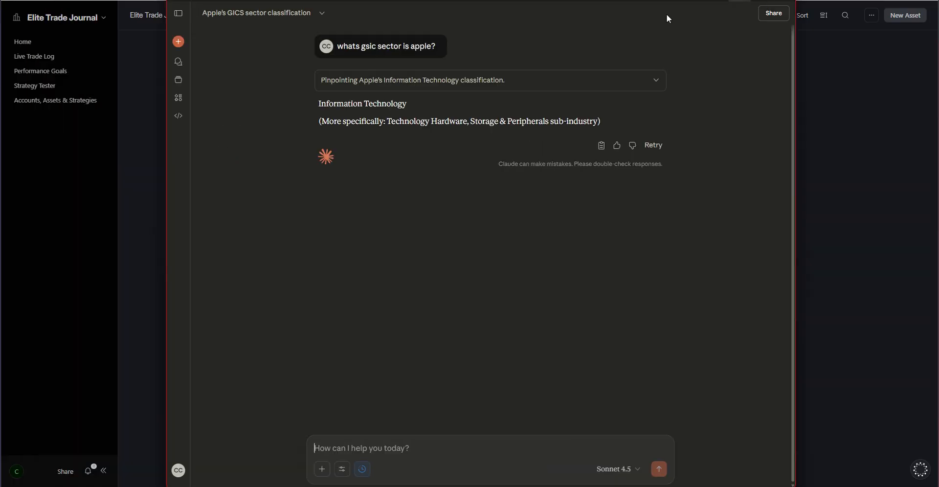
left_click(738, 0)
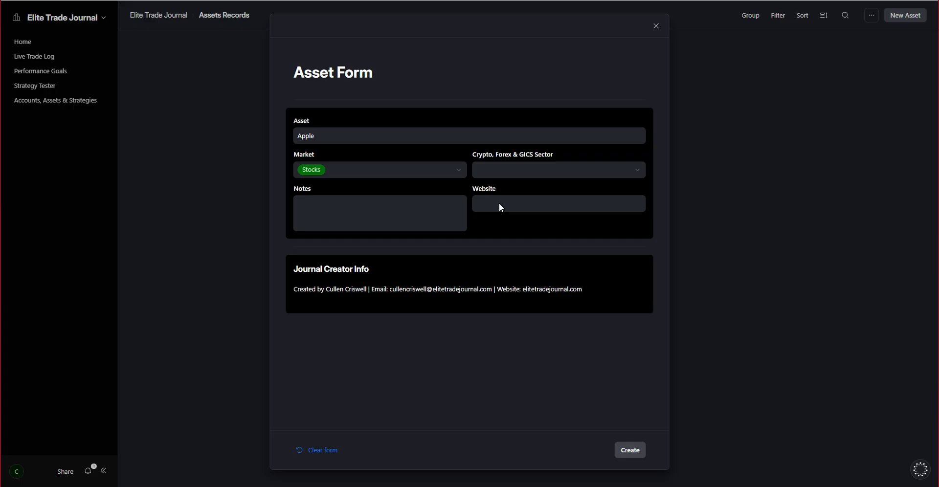
Step: Set the Apple asset's Crypto, Forex & GICS Sector to Information Technology
left_click(507, 168)
scroll(568, 232, "down", 3)
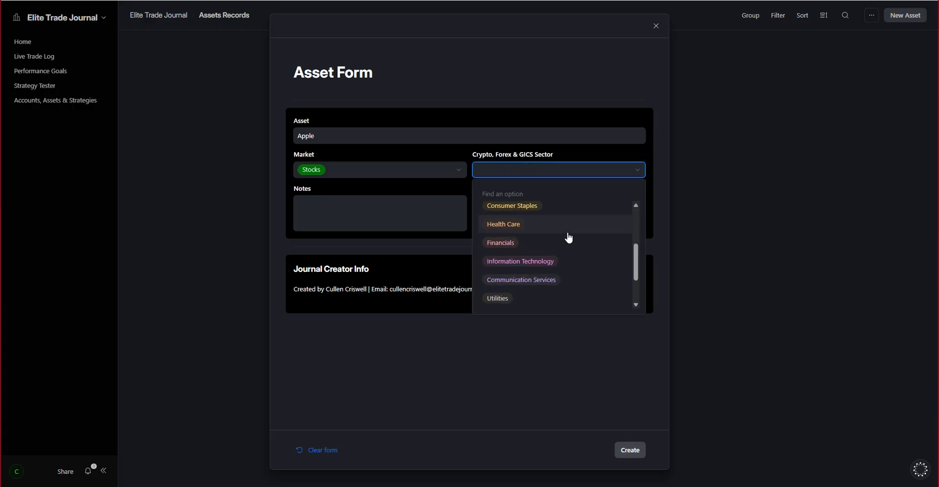
scroll(569, 238, "up", 2)
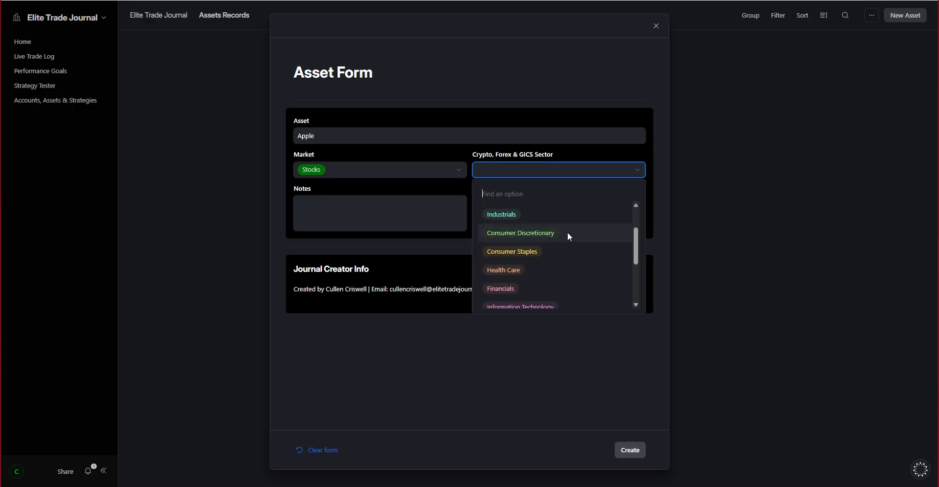
scroll(569, 238, "down", 4)
scroll(568, 237, "up", 2)
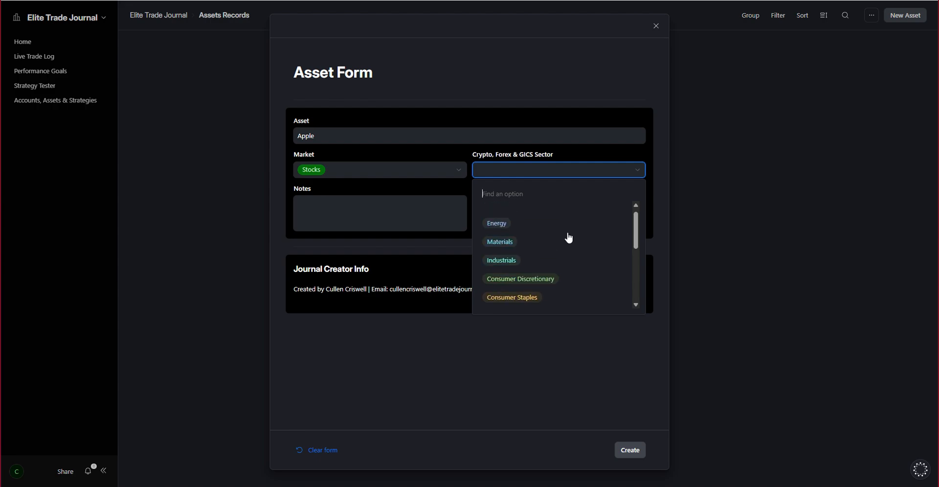
scroll(567, 237, "down", 1)
left_click(552, 254)
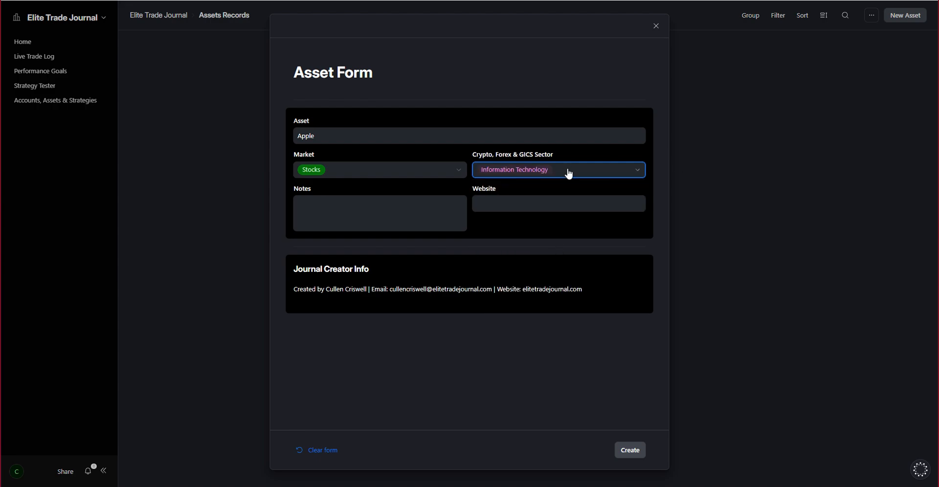
Step: Create the Apple asset with the notes and website left blank
left_click(380, 210)
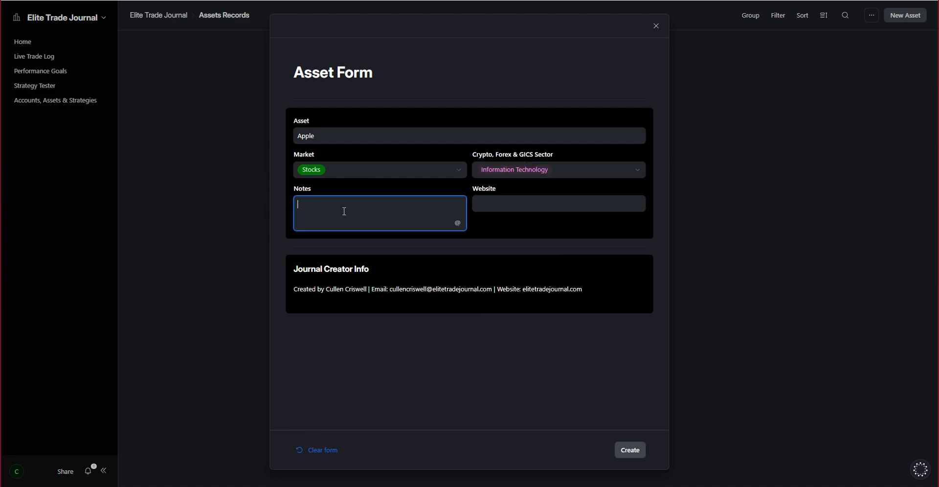
left_click(501, 205)
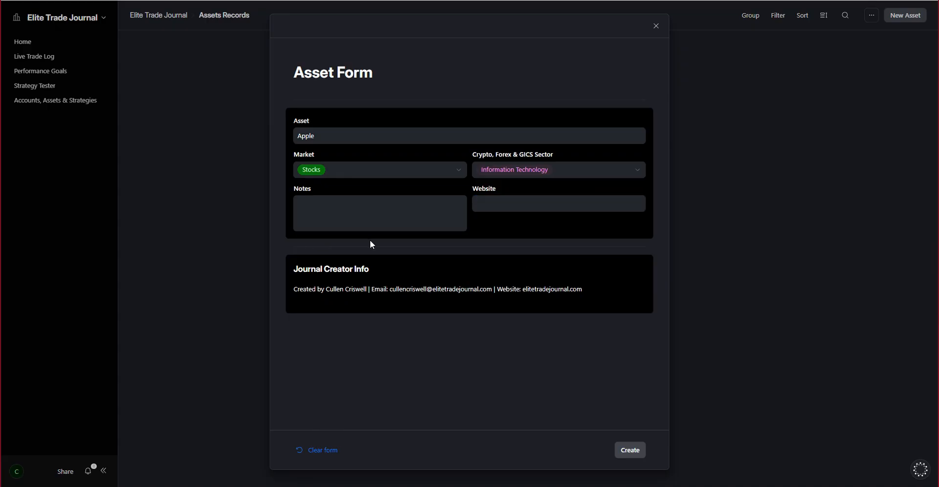
left_click(399, 229)
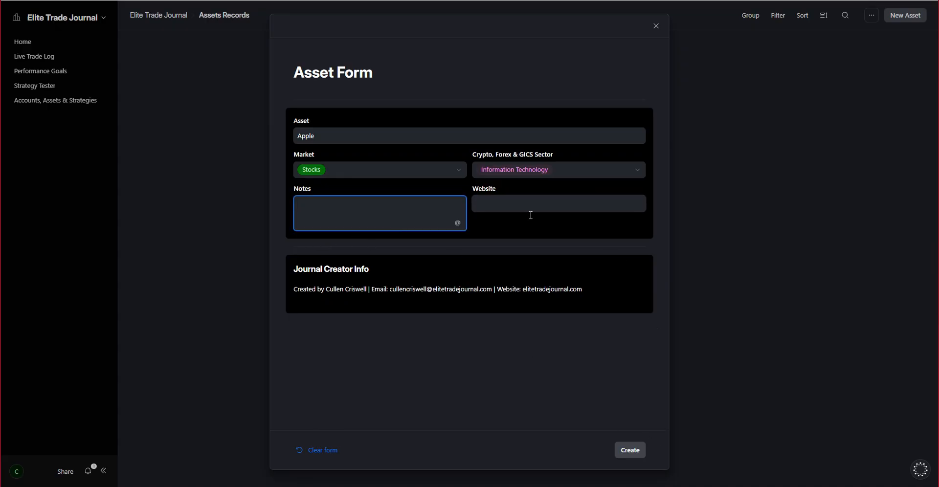
left_click(632, 448)
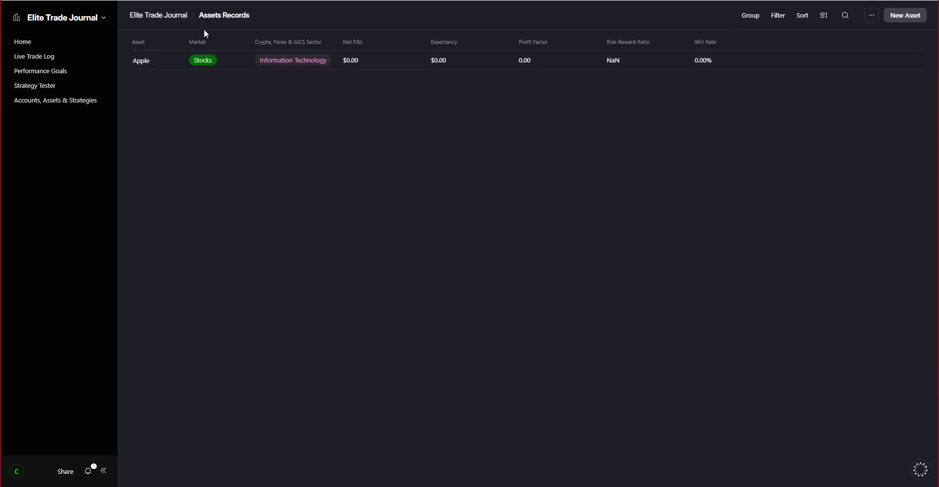
Step: Open Strategy Records and start a new strategy named Double Tops & Bottoms
left_click(52, 102)
left_click(429, 379)
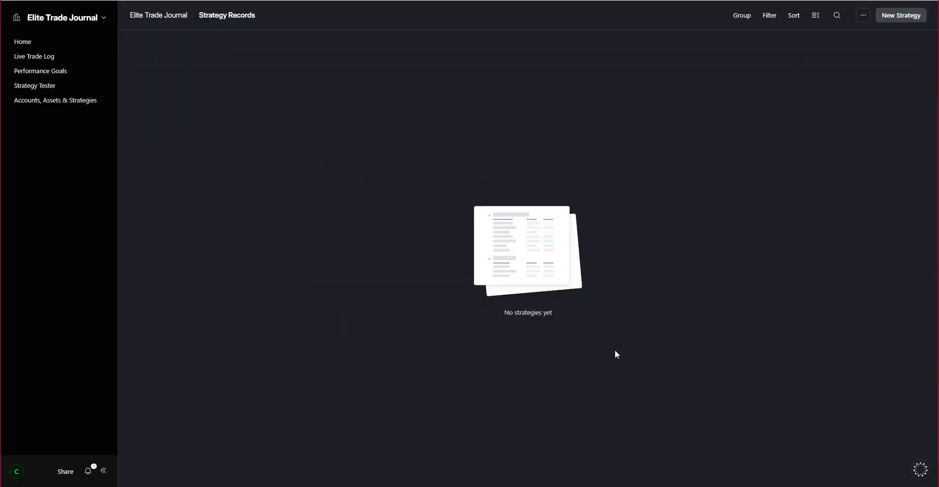
left_click(898, 15)
left_click(357, 133)
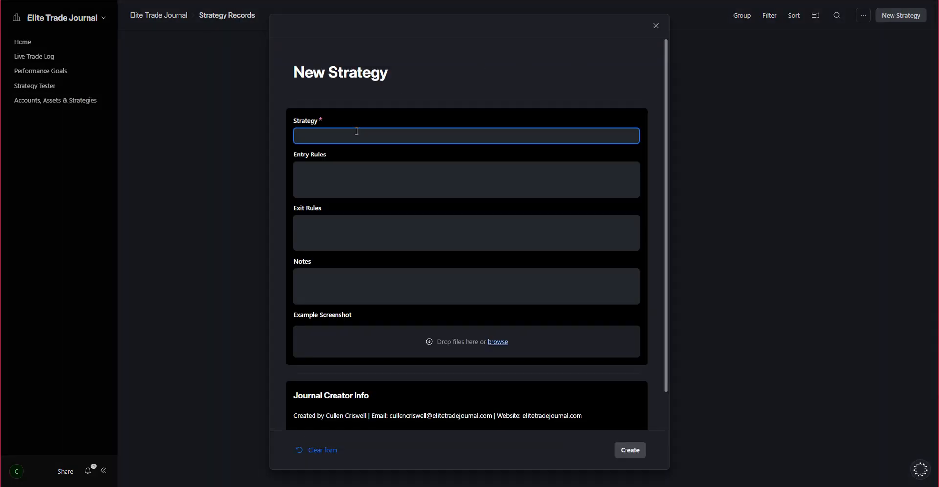
type("Doublt R")
key("BackSpace")
type("e Tops")
type("& Bottoms")
Step: Review the rules, notes and screenshot upload options, and create the strategy with those optional fields left blank
left_click(343, 175)
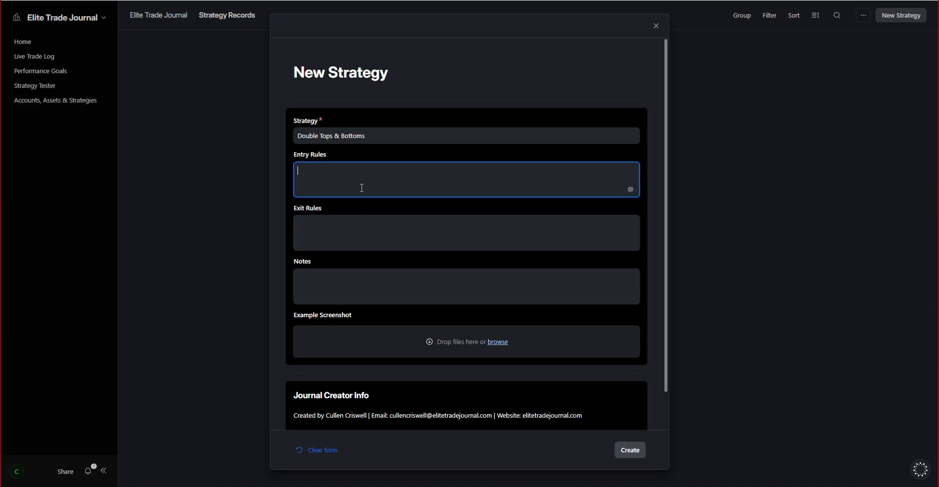
left_click(345, 275)
scroll(440, 294, "down", 1)
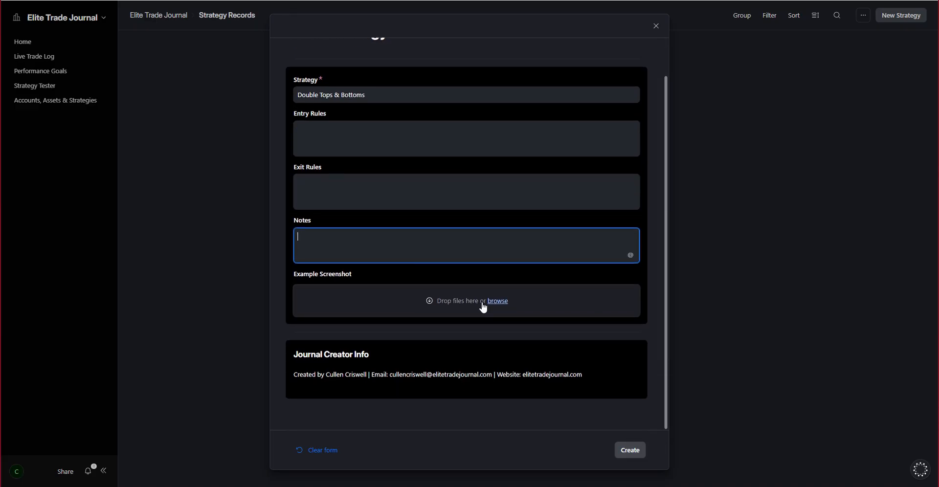
left_click(469, 303)
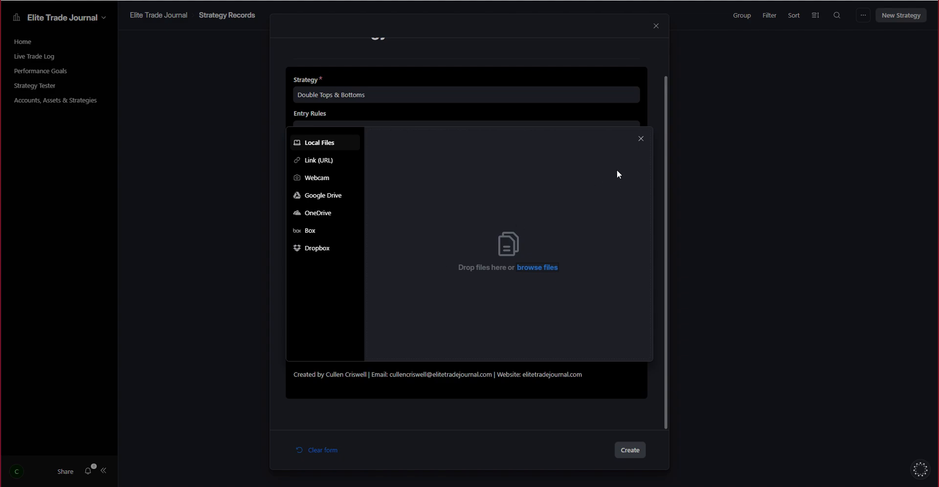
left_click(640, 139)
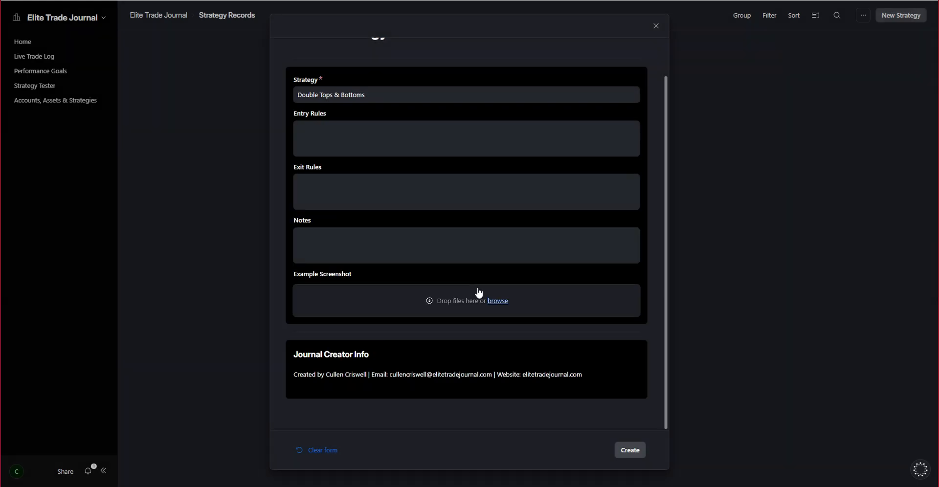
scroll(478, 294, "up", 1)
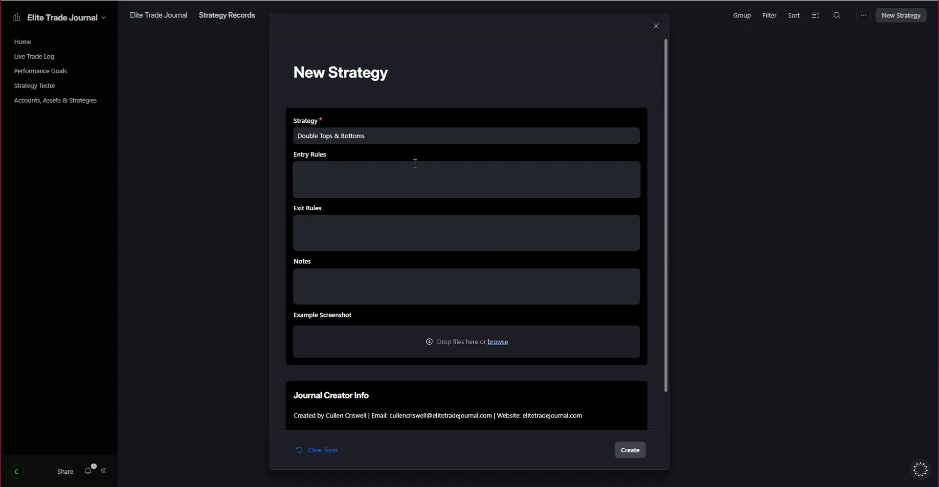
left_click(633, 450)
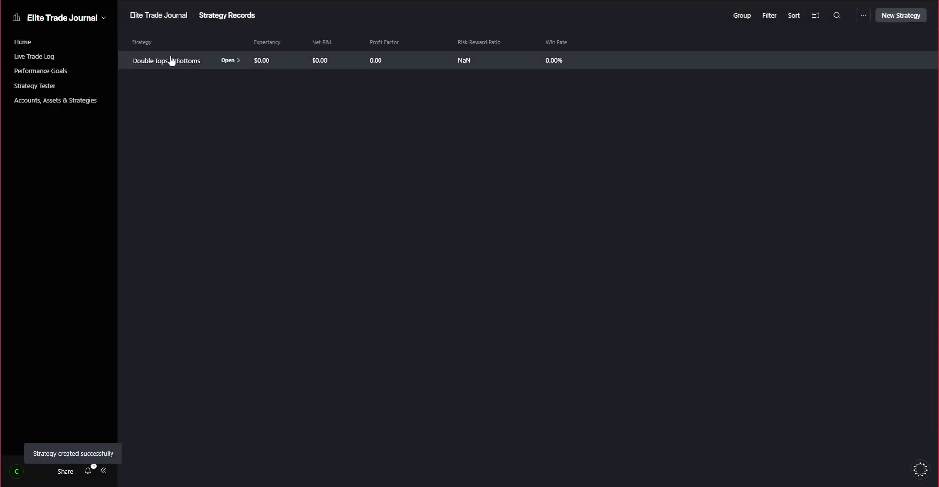
Step: Visit Deposits/Withdrawals & Transfers Records from Accounts, Assets & Strategies, and return to Home
left_click(46, 101)
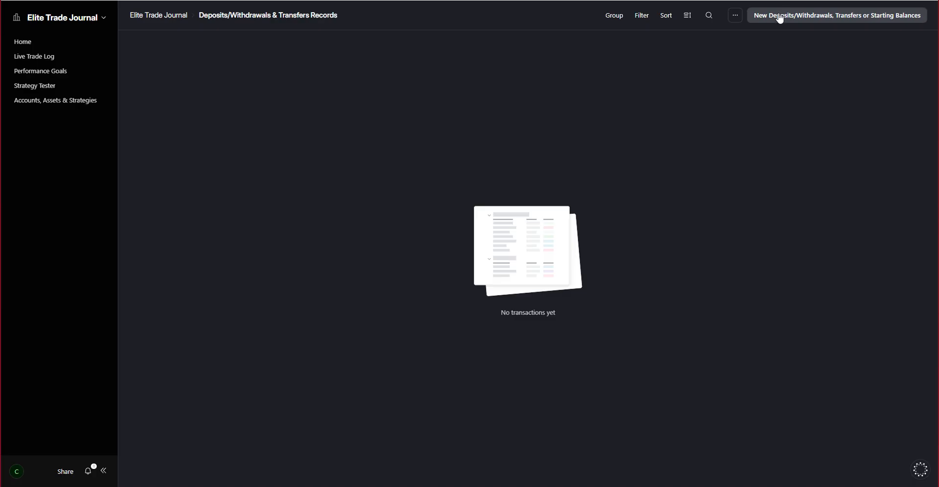
left_click(44, 43)
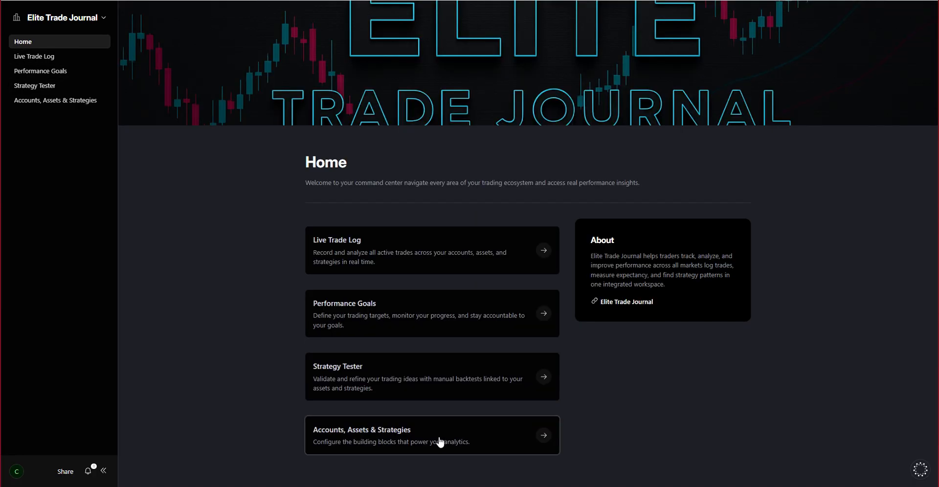
Step: Open Deposits/Withdrawals & Transfers Records from Accounts, Assets & Strategies and start a new transaction entry
left_click(440, 443)
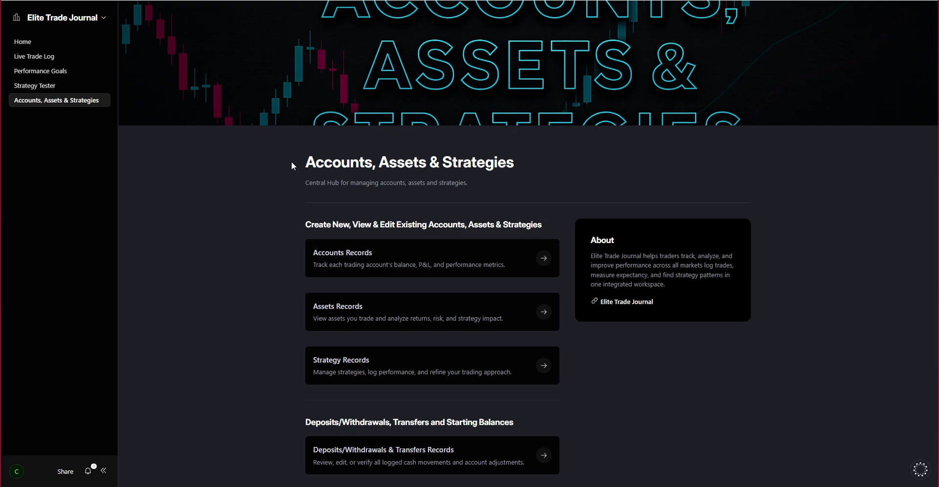
left_click_drag(397, 163, 543, 179)
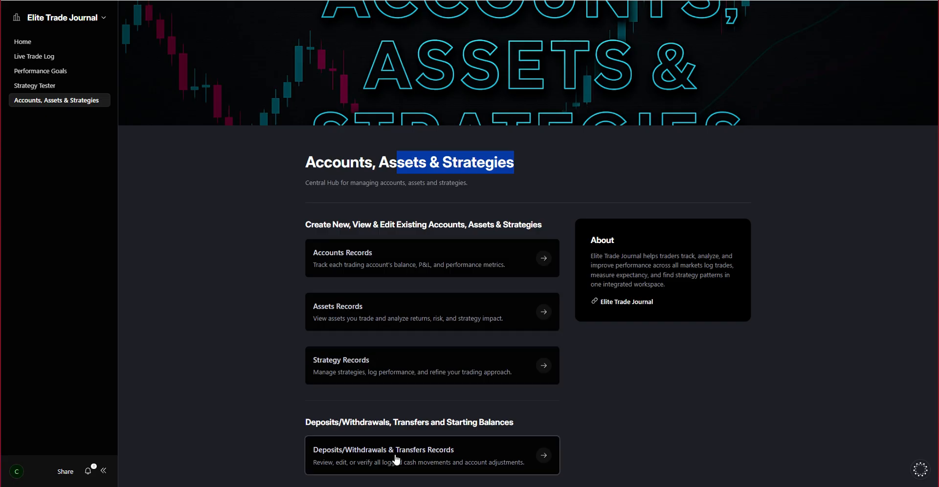
left_click_drag(447, 423, 506, 423)
left_click(494, 422)
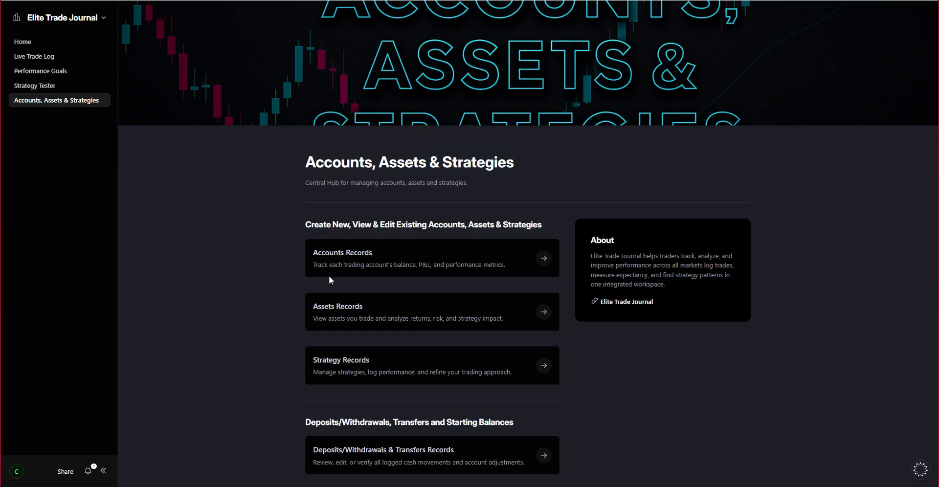
left_click(388, 455)
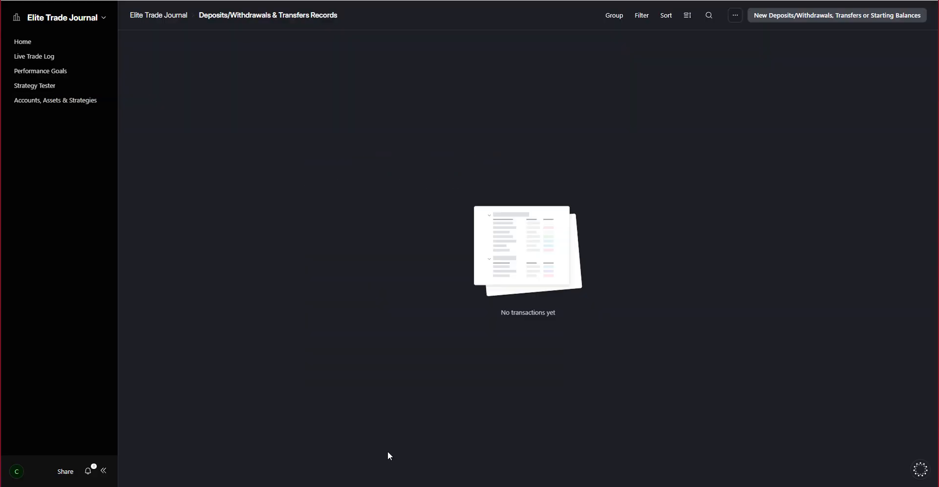
left_click(781, 16)
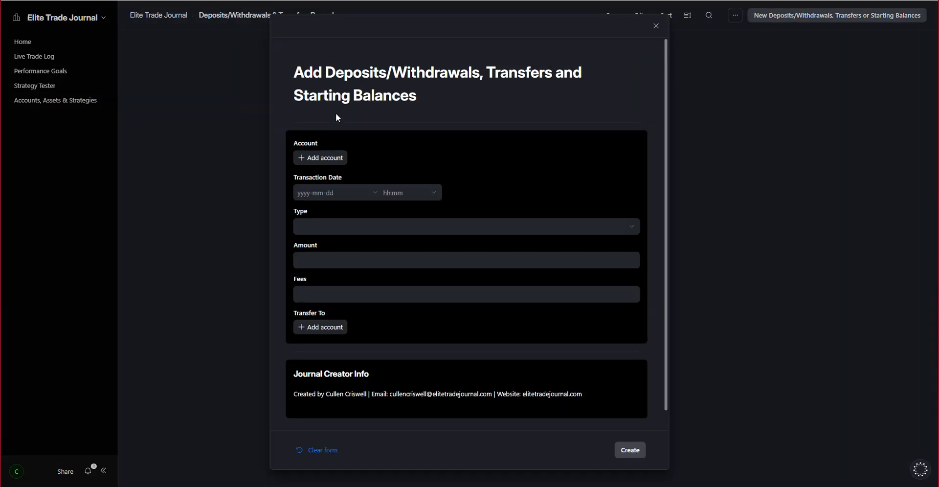
Step: Assign the transaction to the Robinhood account and date it 2025-11-08
left_click(317, 158)
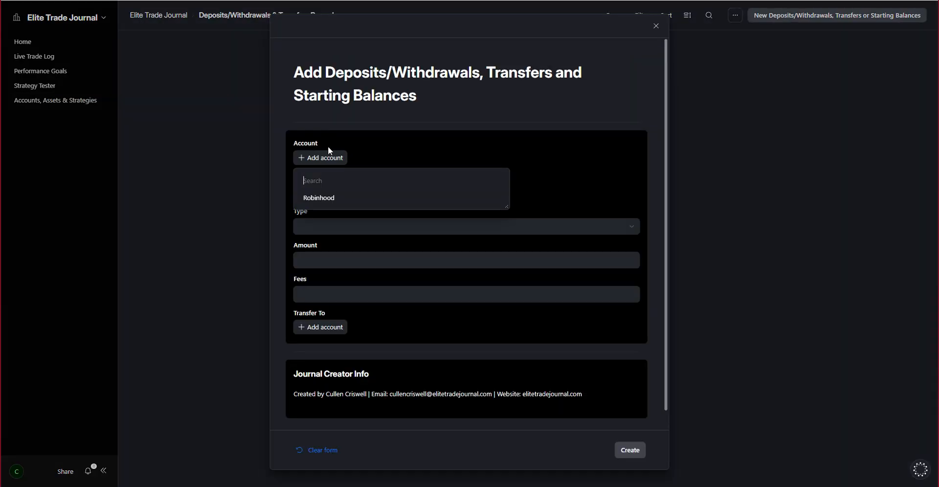
left_click(321, 198)
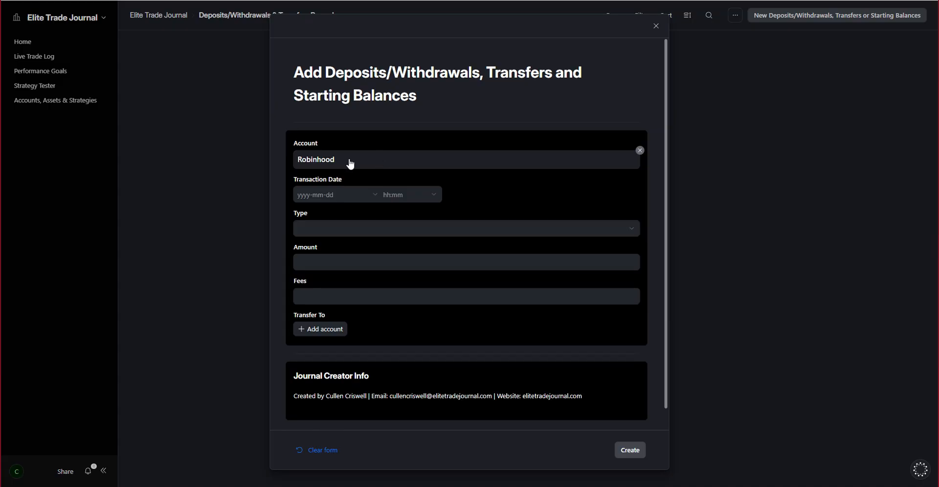
left_click(351, 194)
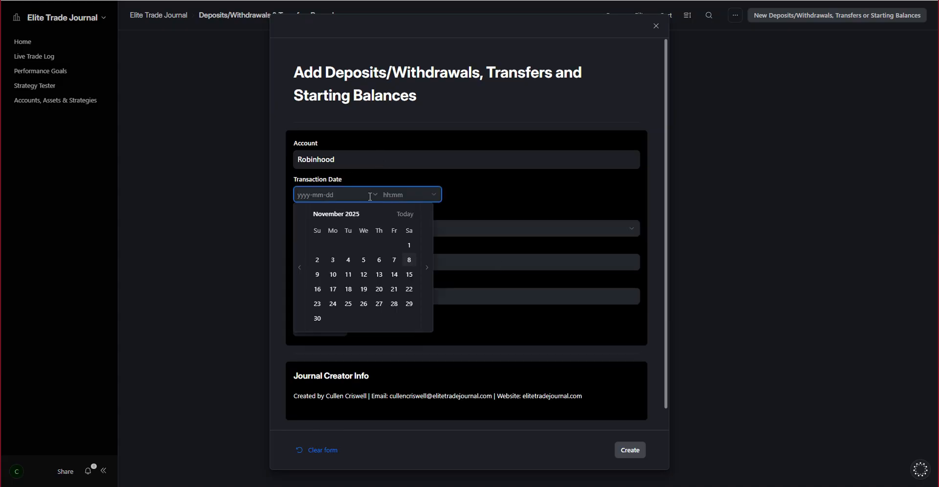
left_click(410, 260)
Step: Review the available transaction types and set the type to Starting Balance
left_click(379, 229)
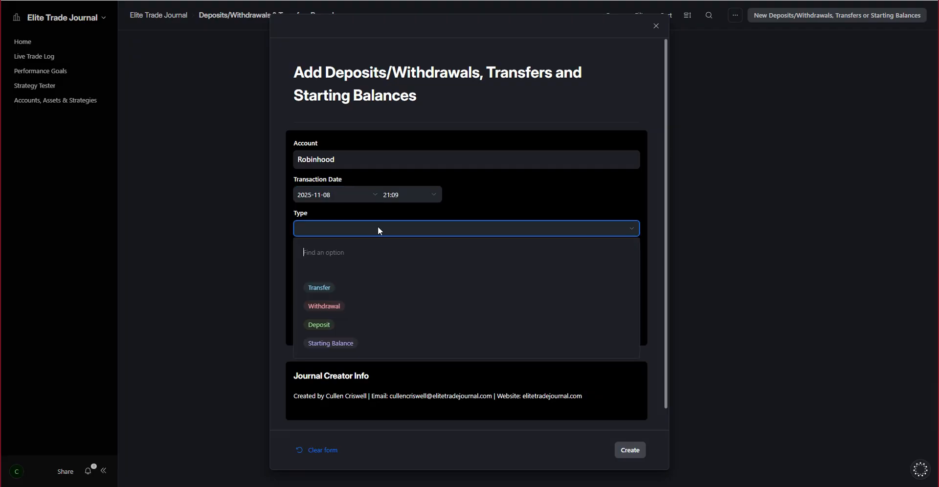
left_click(361, 344)
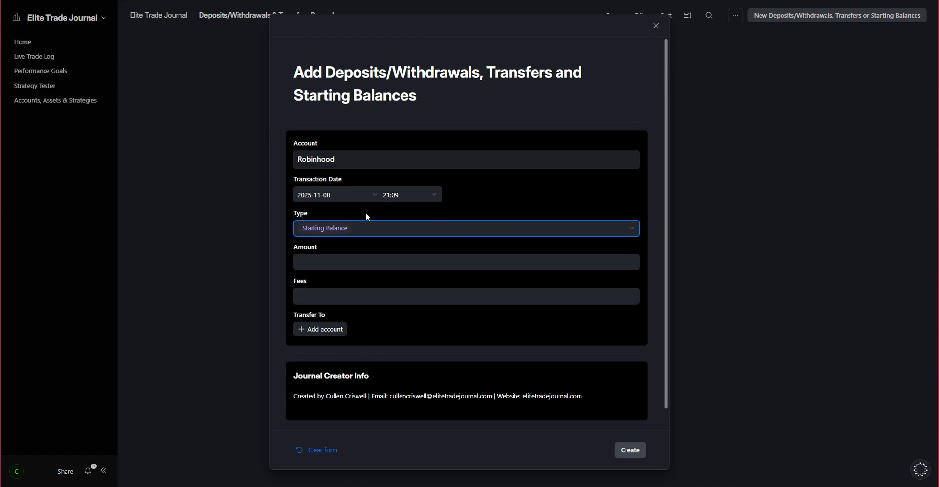
left_click(374, 230)
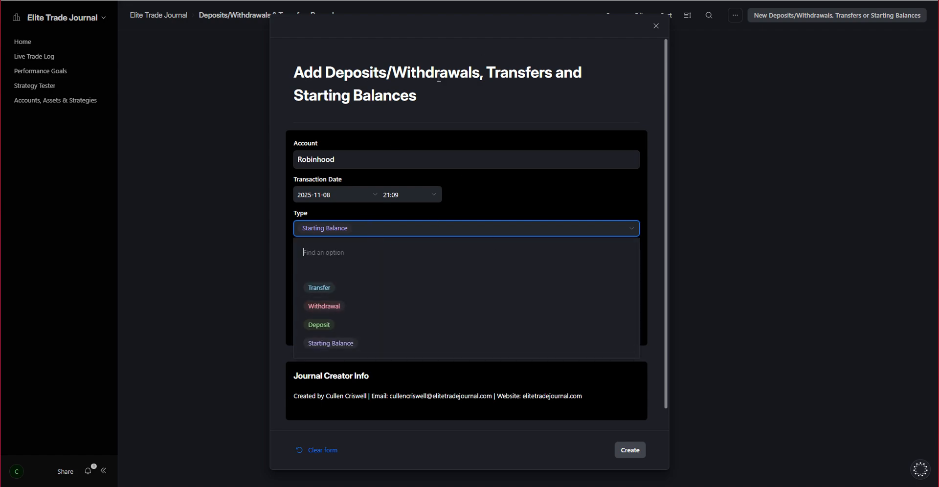
left_click(539, 190)
left_click(318, 230)
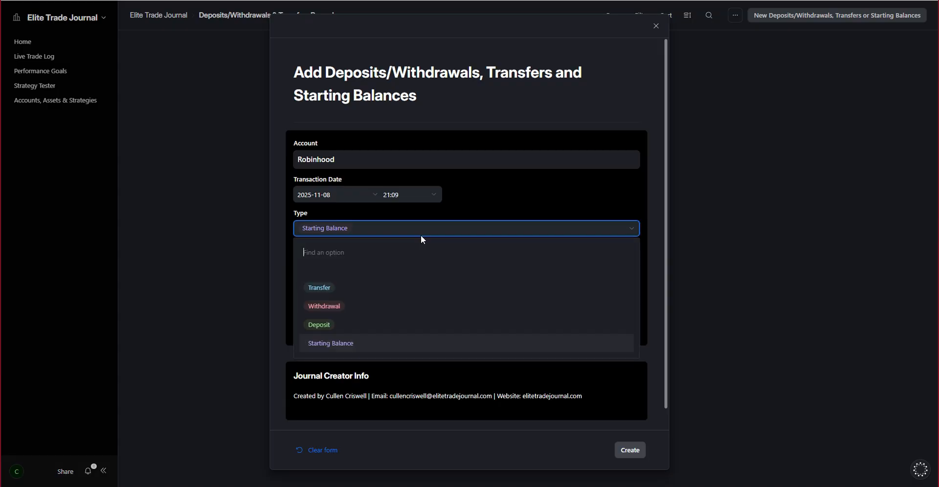
left_click(383, 341)
Step: Enter an amount of 20000, leave the fees and transfer account blank, and create the transaction
left_click(346, 264)
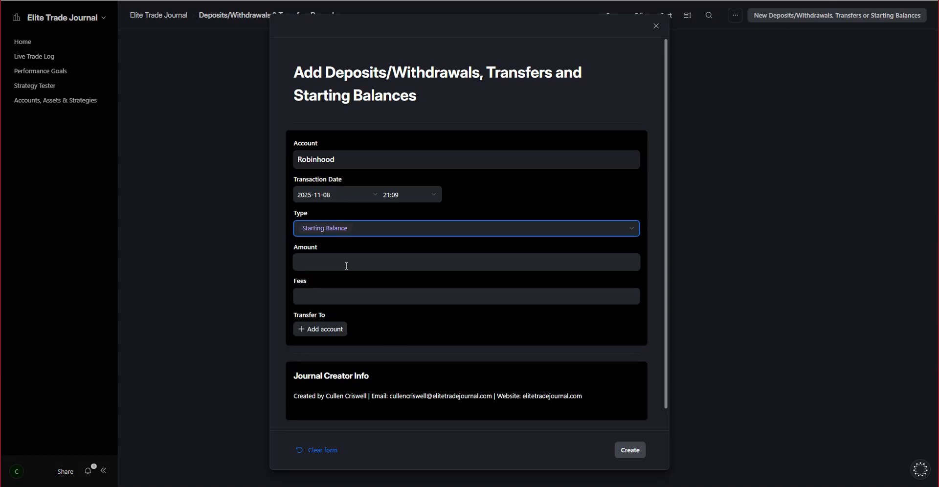
type("20000")
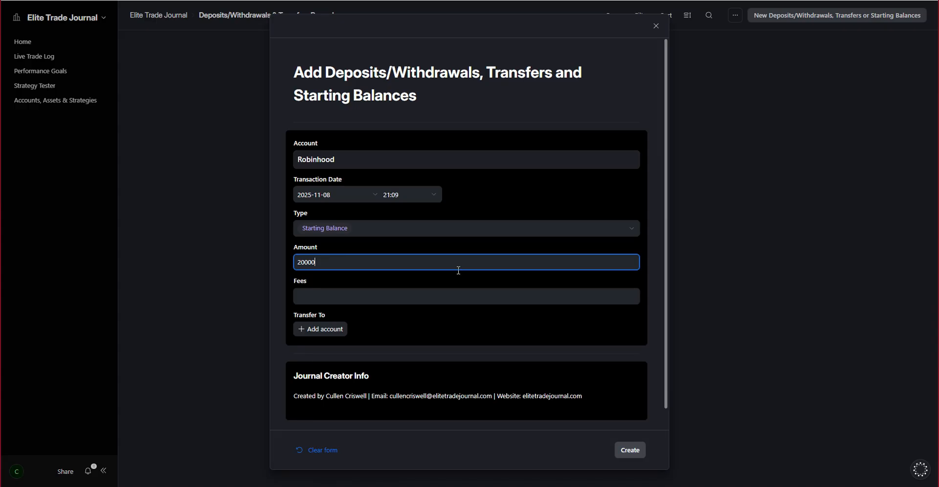
key("Tab")
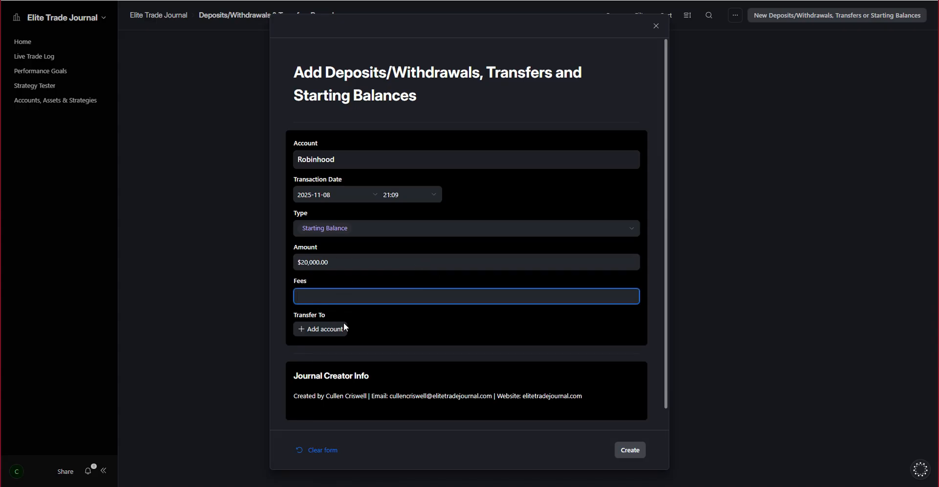
left_click(313, 332)
left_click(494, 322)
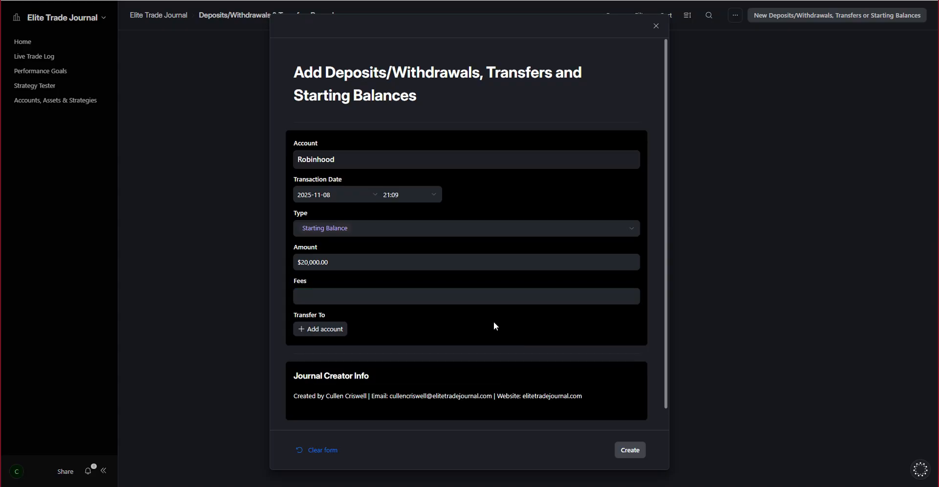
scroll(504, 330, "down", 1)
left_click(638, 455)
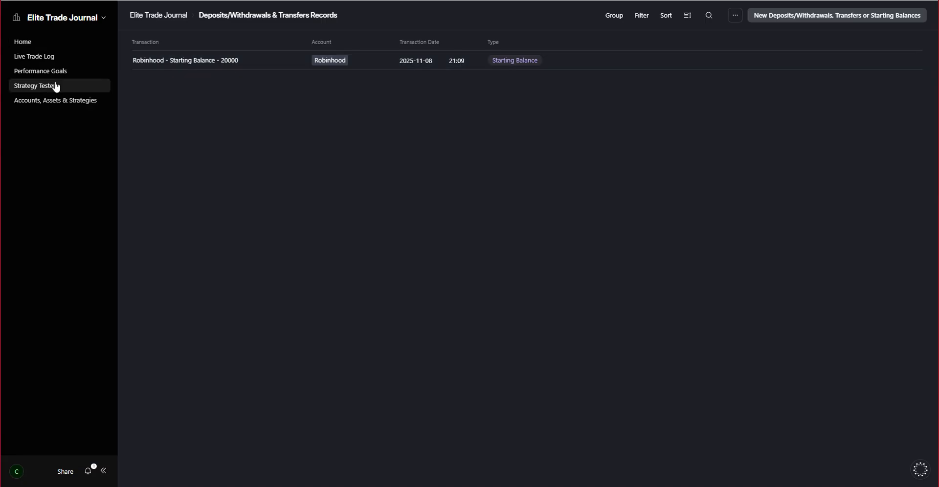
Step: Check the account balance in the Robinhood record under Accounts Records, and return to the records list
left_click(59, 106)
left_click(379, 267)
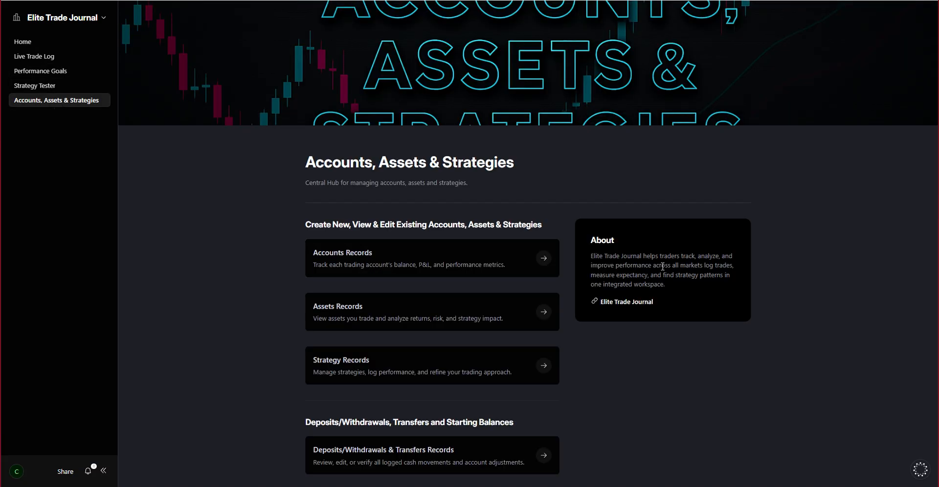
left_click(249, 62)
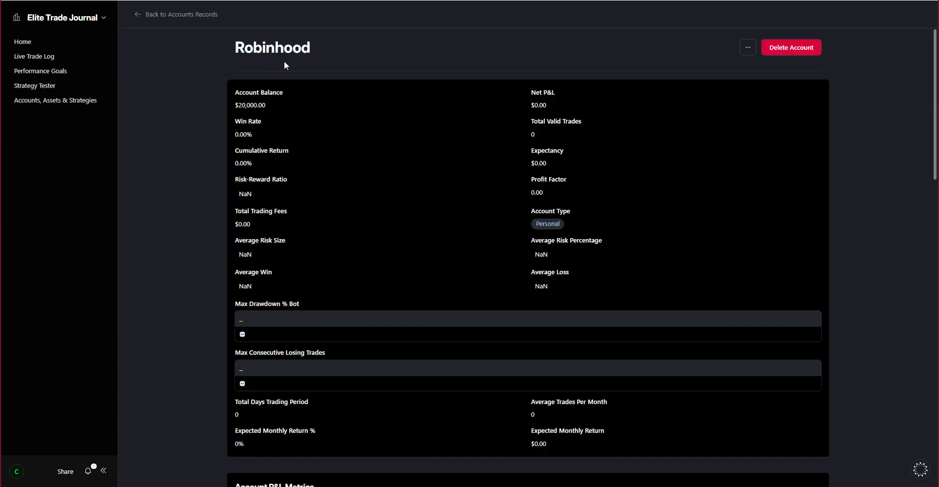
left_click_drag(236, 104, 184, 40)
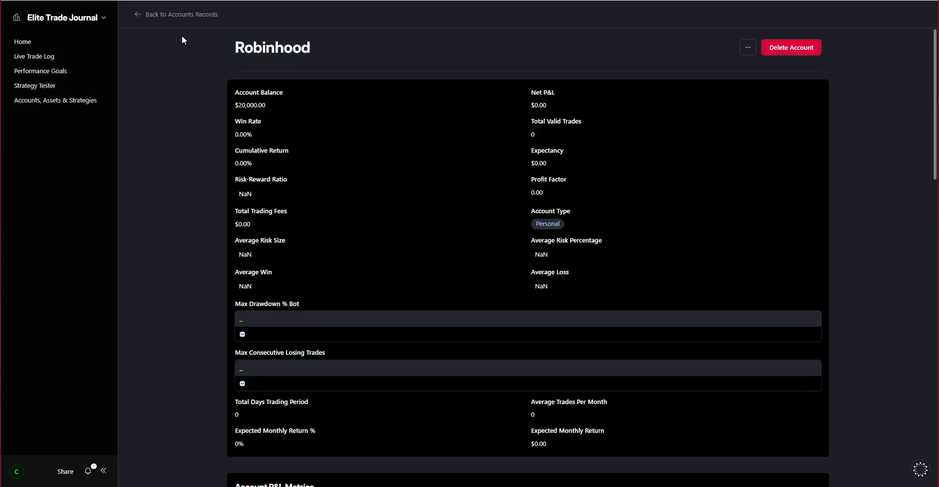
left_click(147, 14)
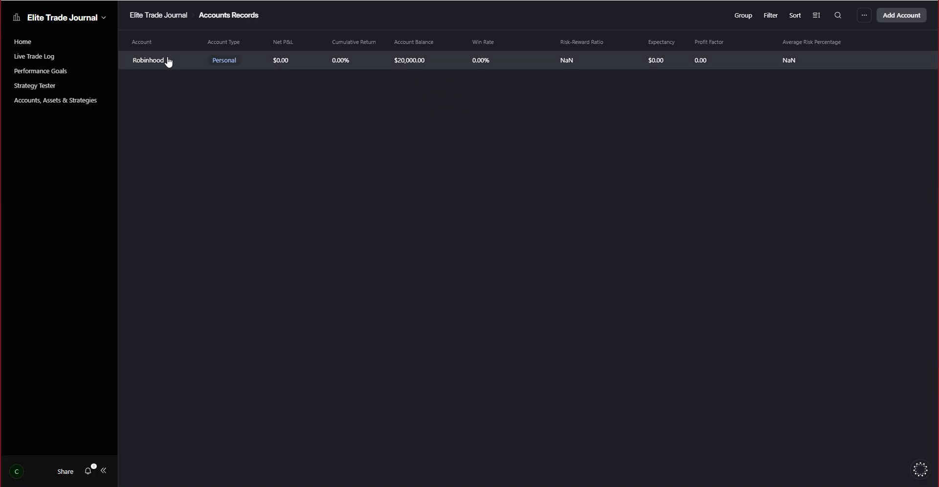
Step: Open the Live Trade Log's Dashboard and examine the Account Balances chart under Account Metrics
left_click(44, 42)
left_click(71, 56)
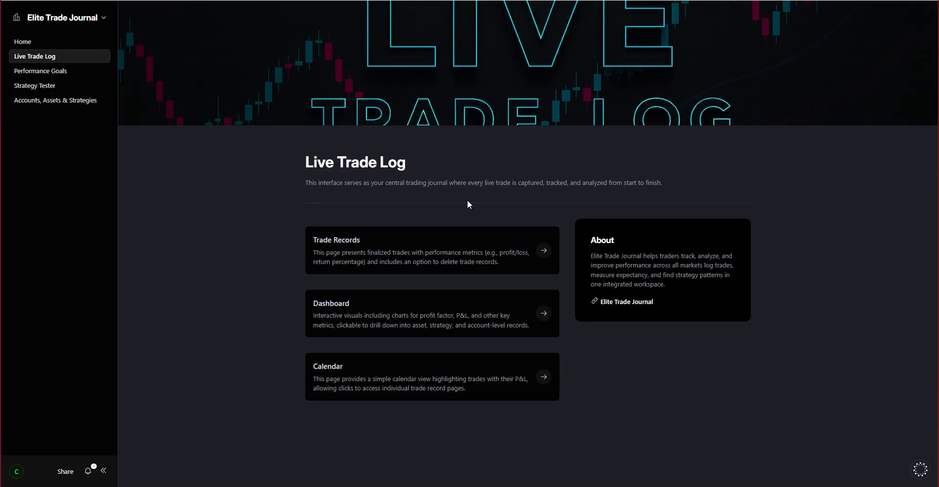
left_click(486, 315)
scroll(560, 198, "down", 4)
scroll(532, 181, "up", 3)
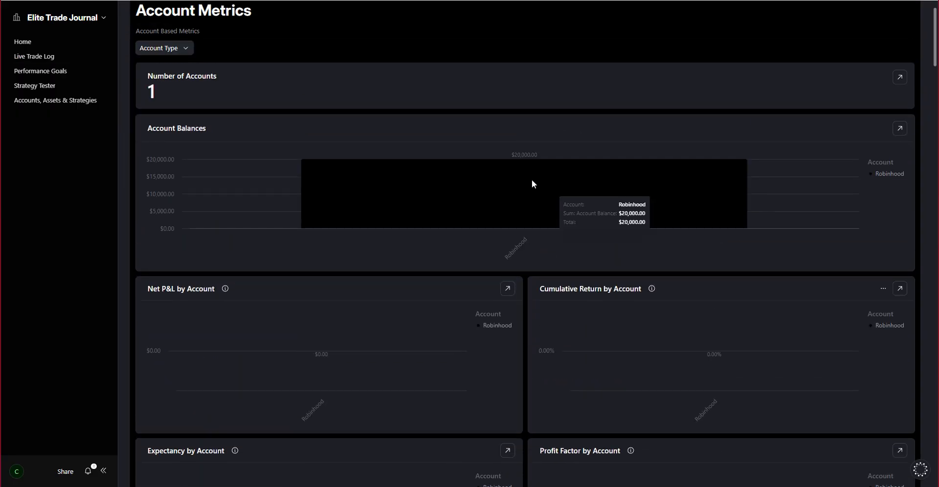
Step: Drill down from the Account Balances chart to the Robinhood record, review its metrics, and return to the Dashboard
left_click(553, 185)
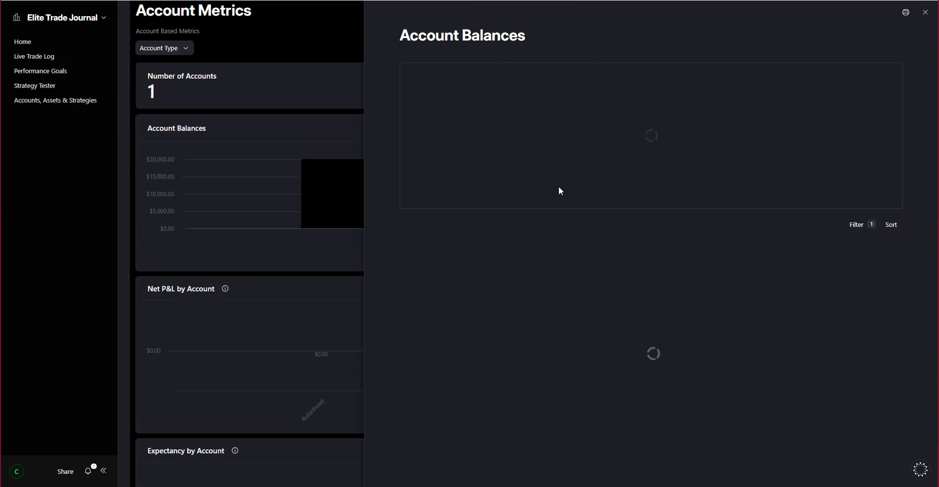
left_click(530, 267)
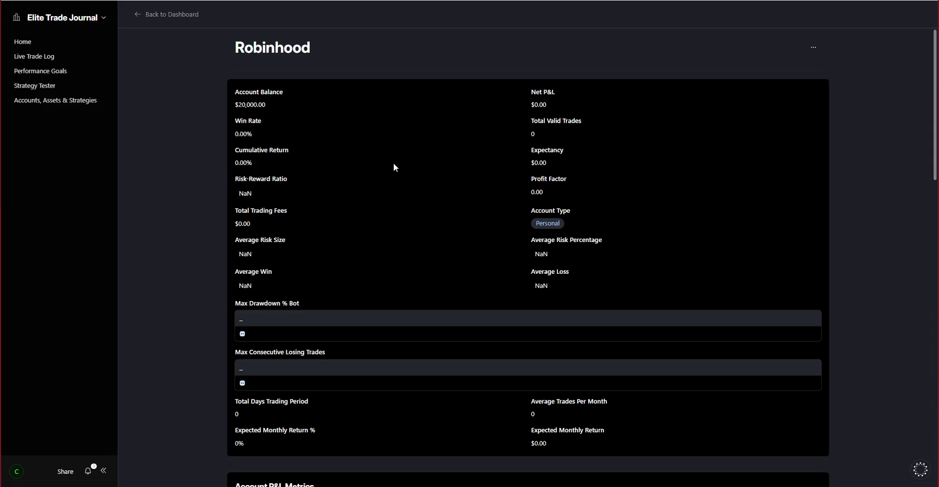
scroll(393, 162, "down", 6)
scroll(585, 289, "down", 8)
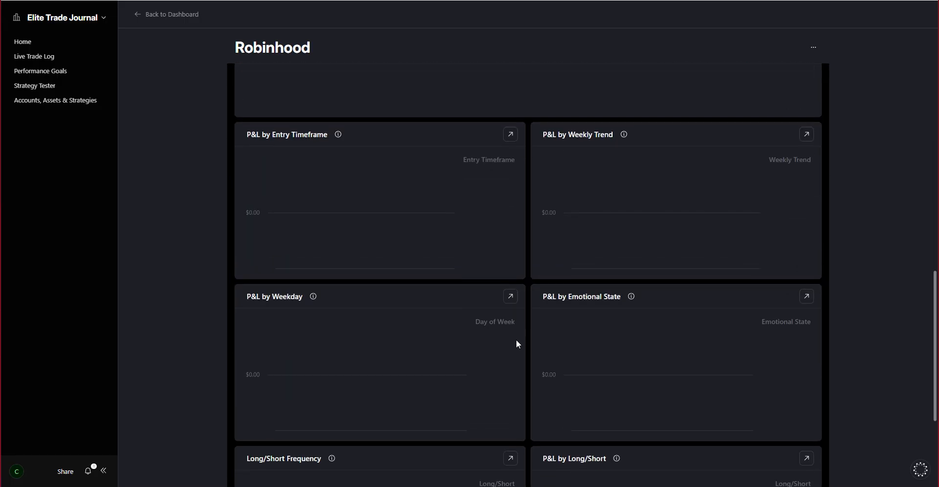
scroll(515, 340, "up", 14)
left_click(144, 14)
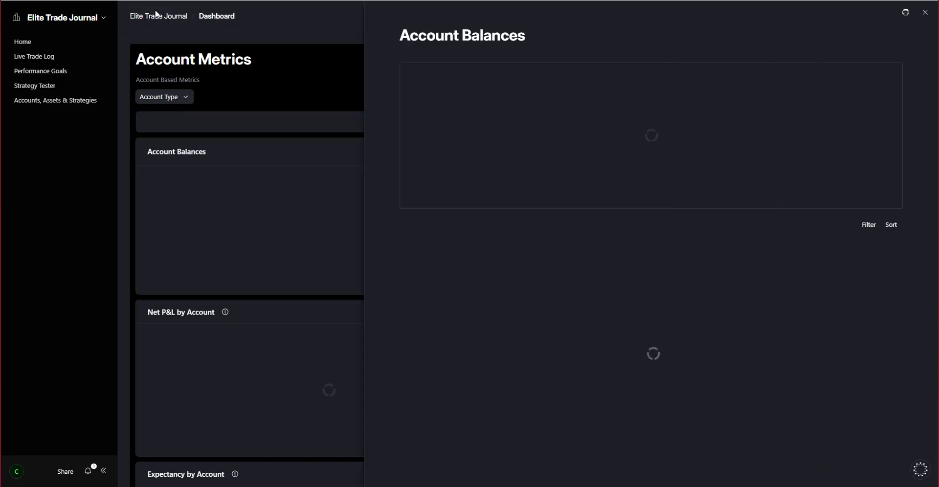
left_click(925, 13)
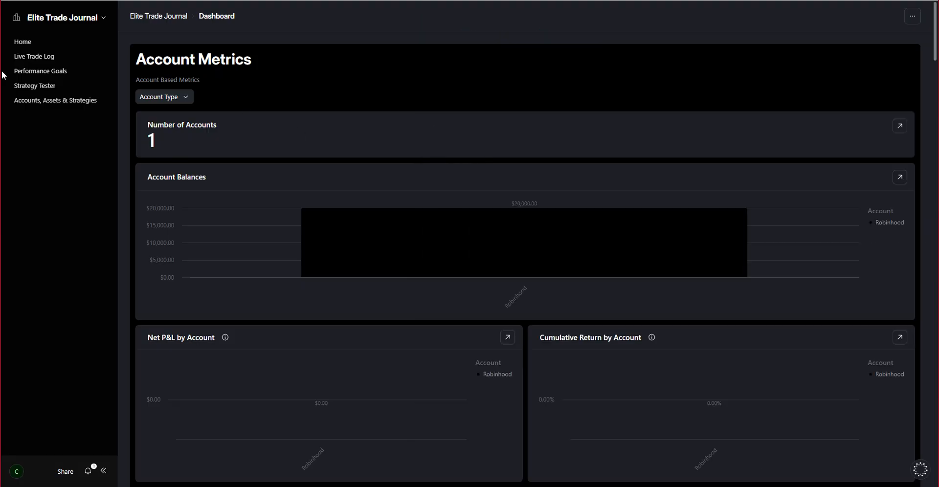
Step: Open a new trade form in the Live Trade Log's Trade Records and look over its fields
left_click(54, 61)
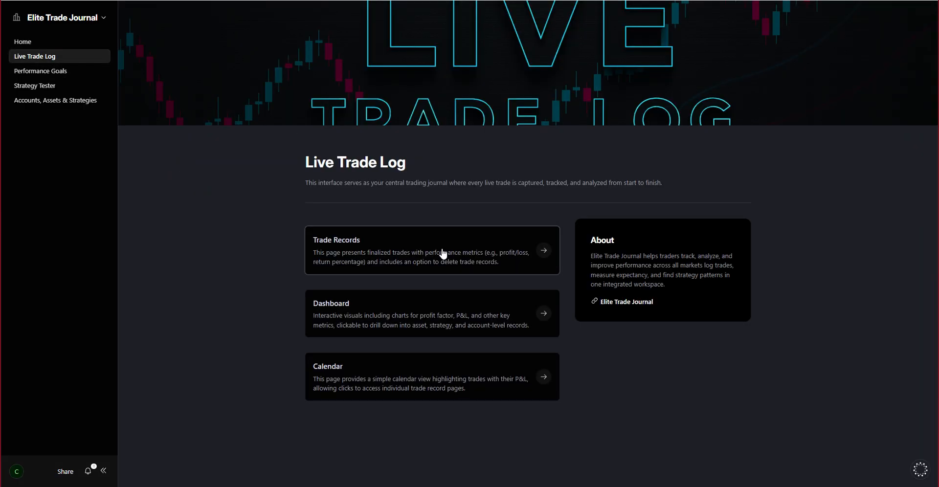
left_click(440, 252)
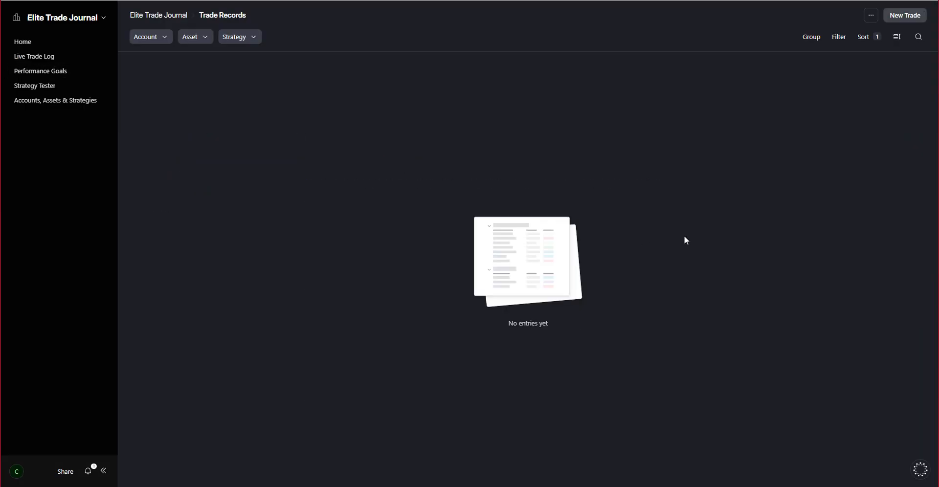
left_click(900, 20)
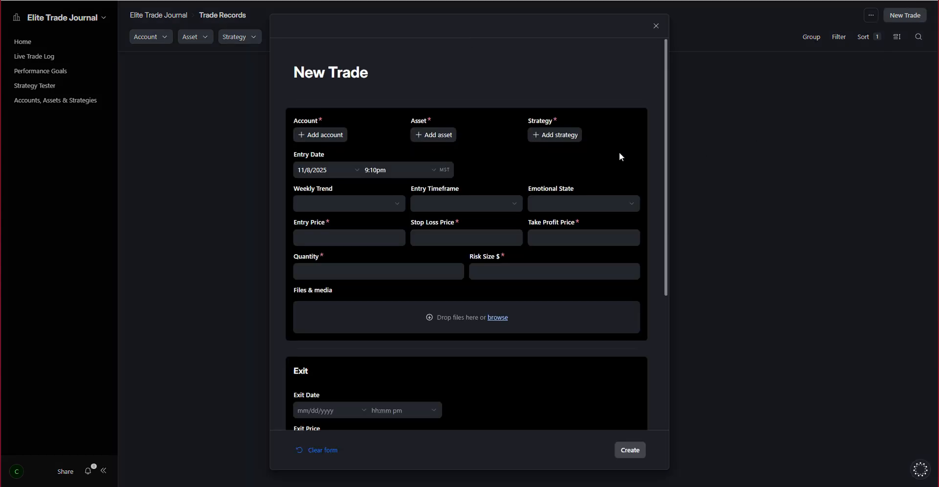
scroll(619, 152, "down", 4)
scroll(406, 161, "up", 4)
Step: Check the Weekly Trend options and the Exit section of the new trade form, and close it without creating a trade
left_click(358, 205)
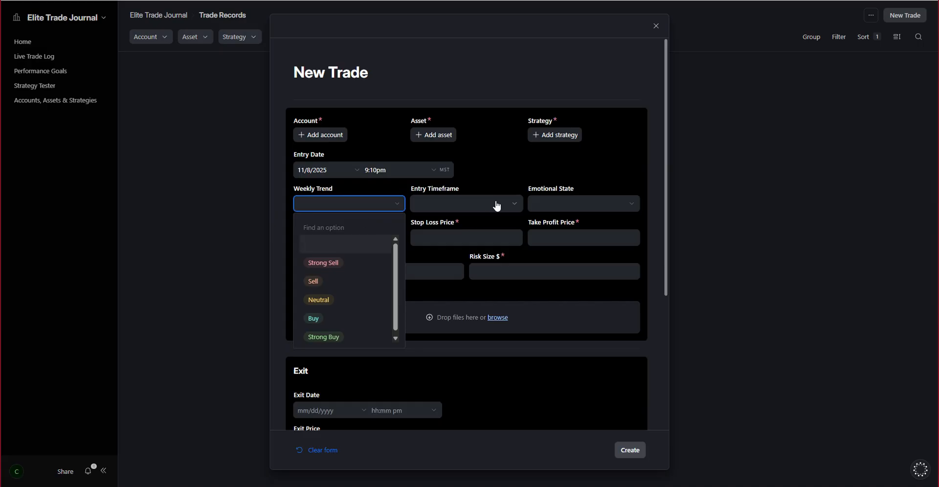
left_click(592, 180)
scroll(614, 226, "down", 4)
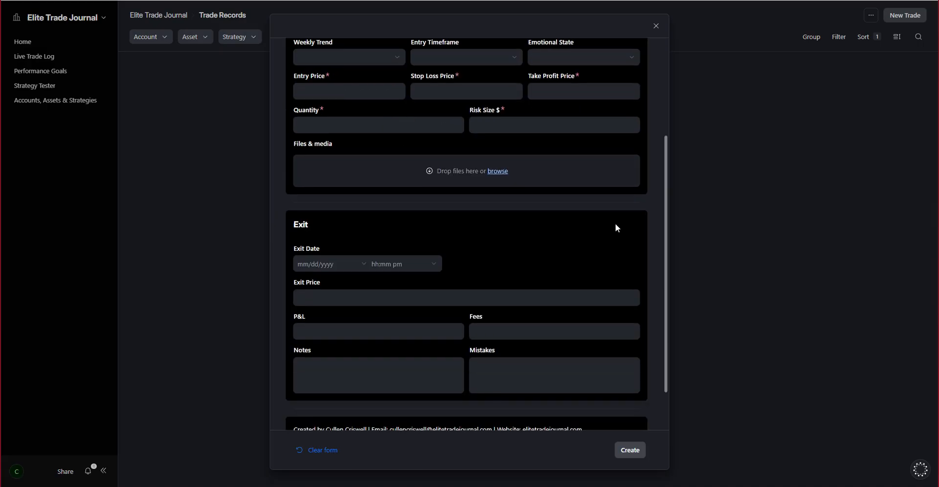
scroll(340, 231, "up", 4)
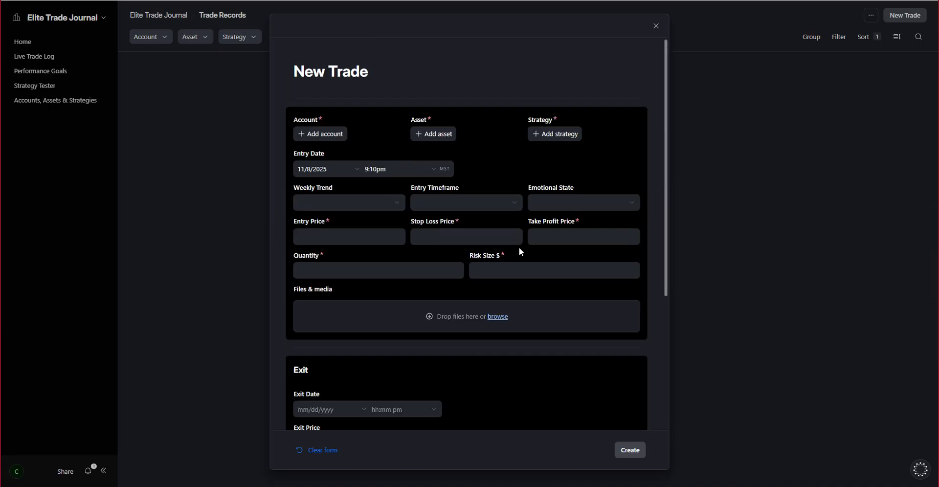
left_click(656, 27)
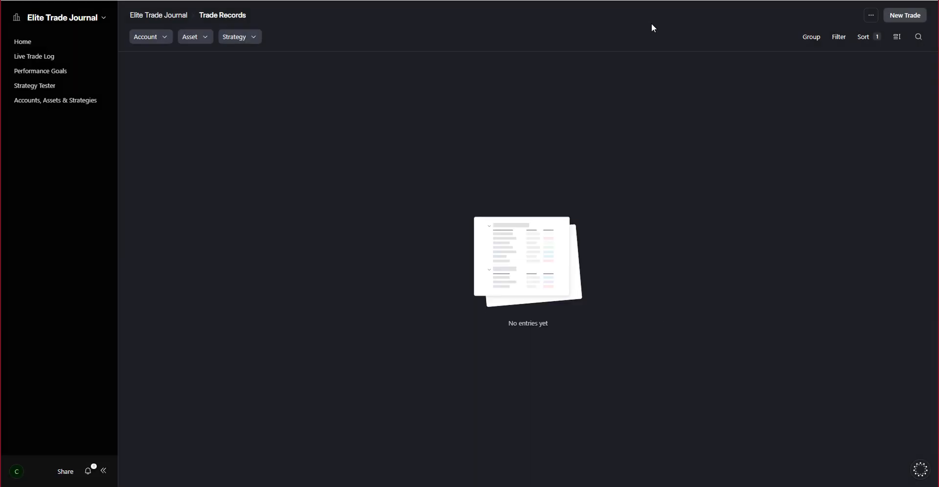
Step: Open the Strategy Tester's Backtest Records and bring up a new backtest entry form to look over its fields
left_click(73, 87)
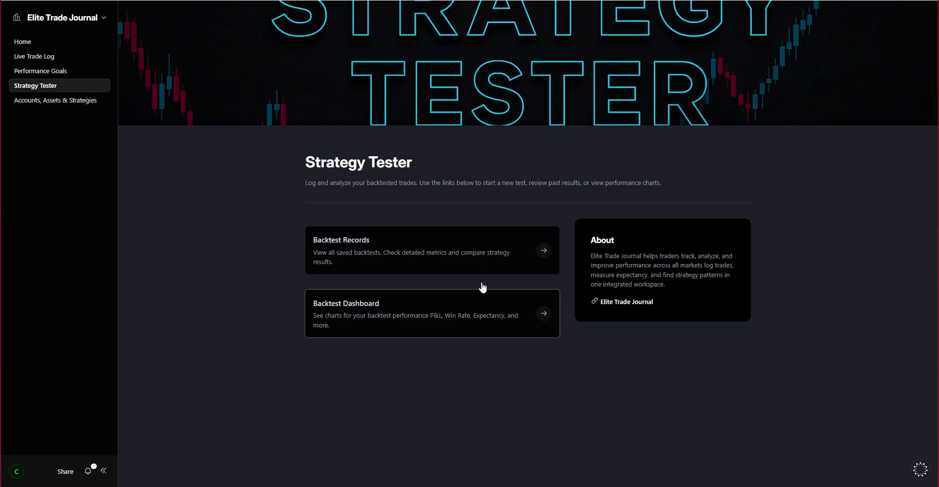
left_click(466, 247)
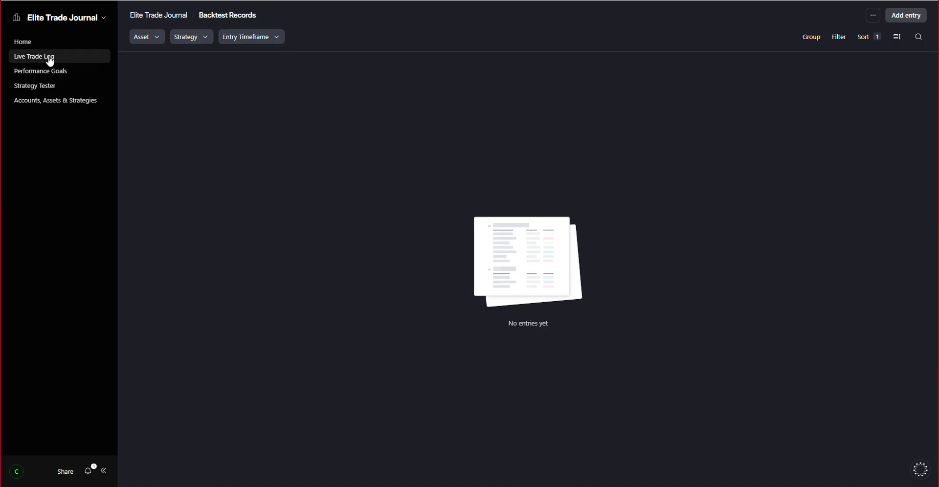
left_click(39, 42)
left_click(430, 377)
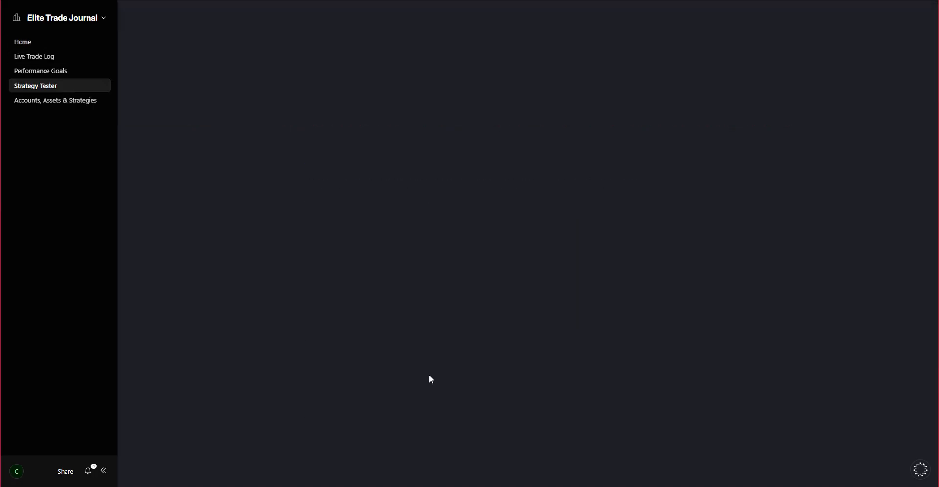
left_click(338, 254)
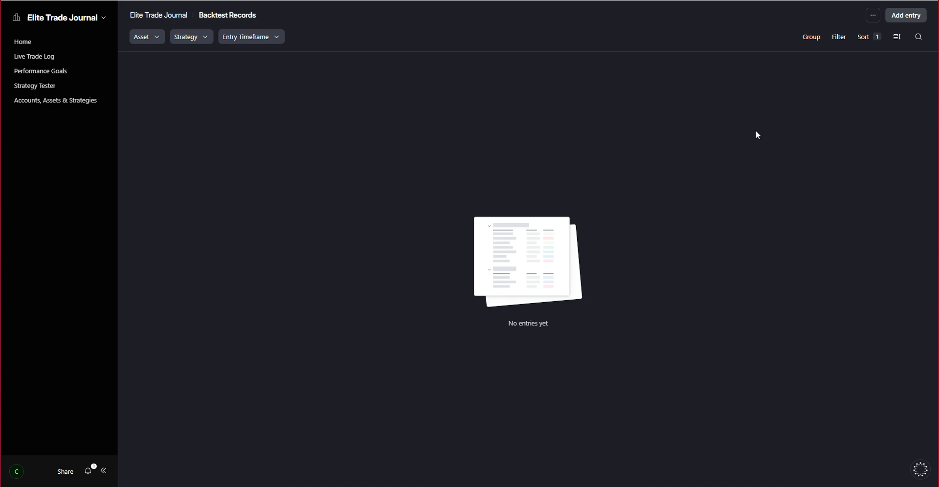
left_click(909, 16)
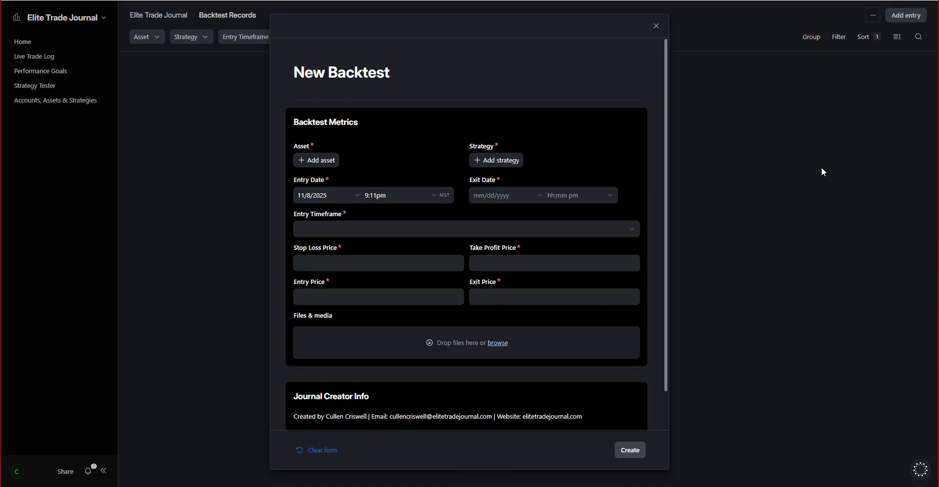
Step: Switch to TradingView and log out of the Paper Trading account
key("alt+Tab")
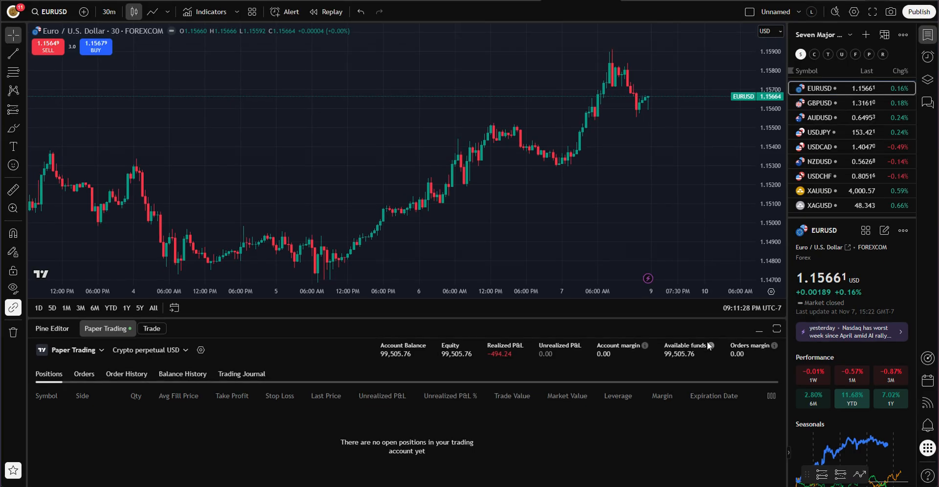
left_click_drag(251, 47, 436, 168)
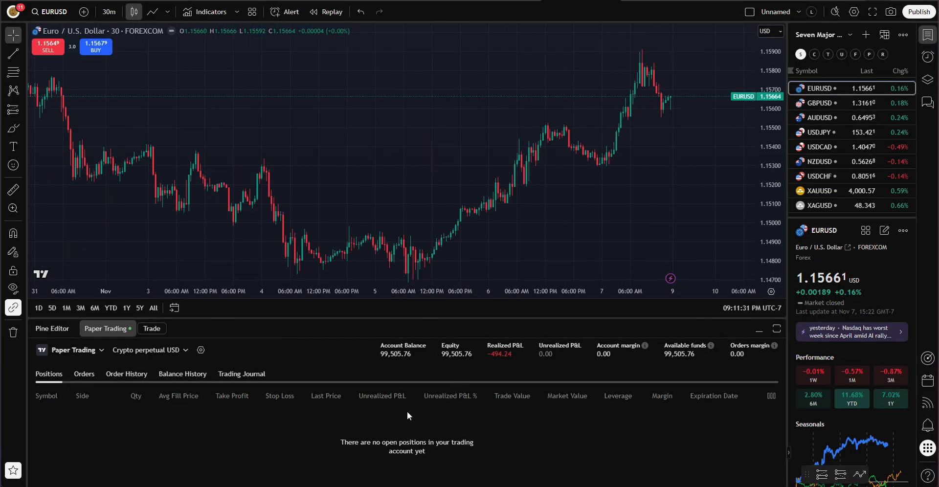
left_click(65, 328)
left_click(104, 327)
left_click(101, 349)
mouse_move(95, 390)
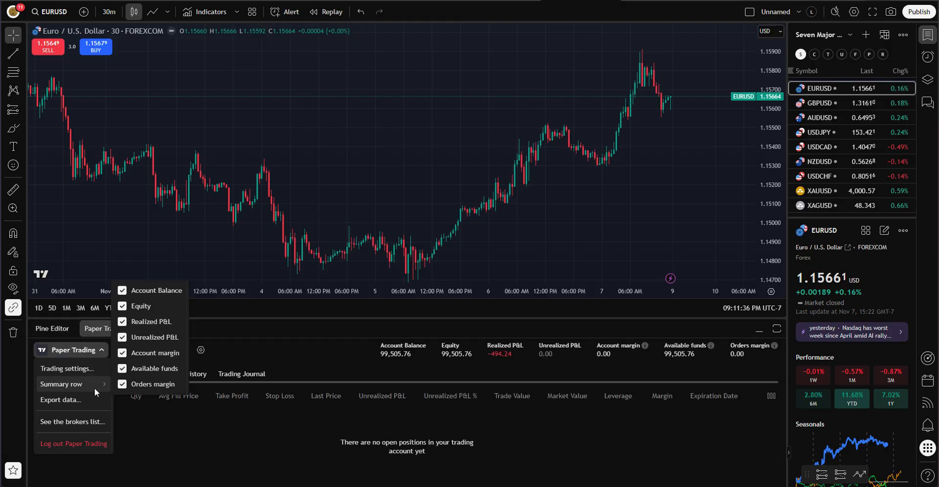
left_click(81, 445)
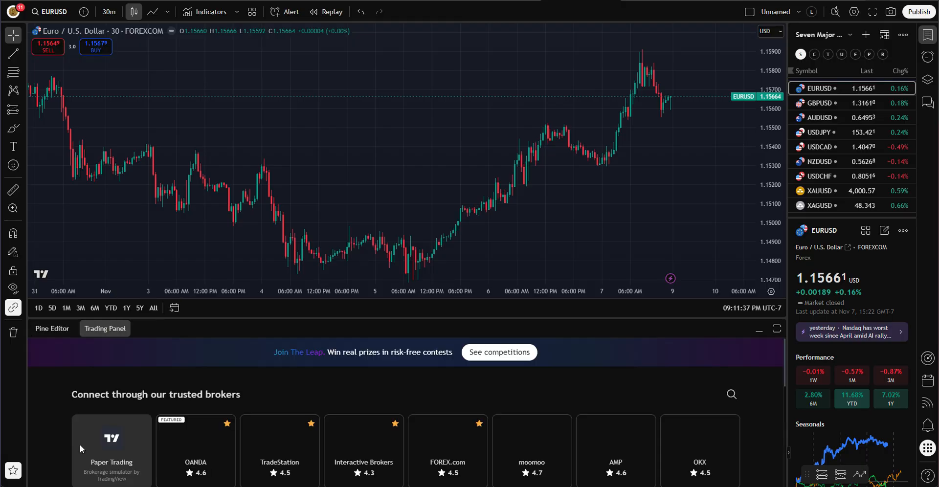
Step: Look through the trusted brokers list and connect Paper Trading
scroll(116, 377, "down", 1)
scroll(122, 379, "up", 1)
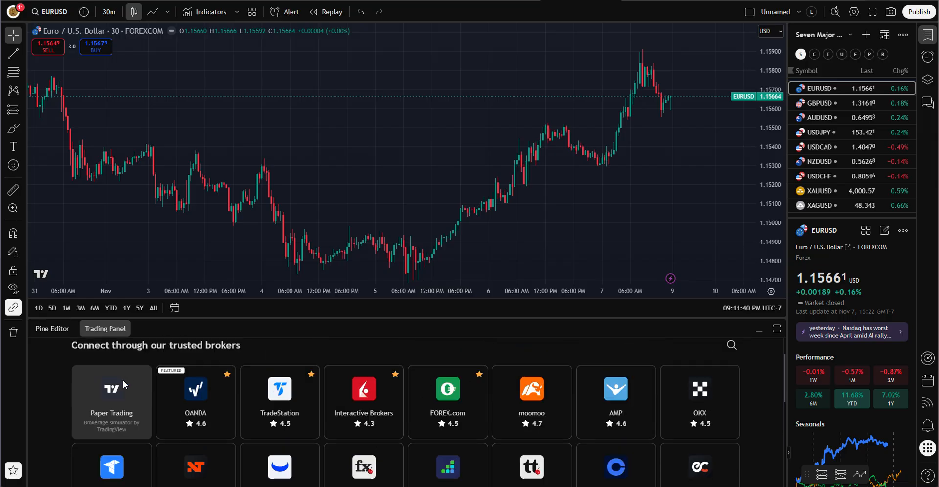
scroll(607, 392, "down", 1)
scroll(404, 395, "up", 1)
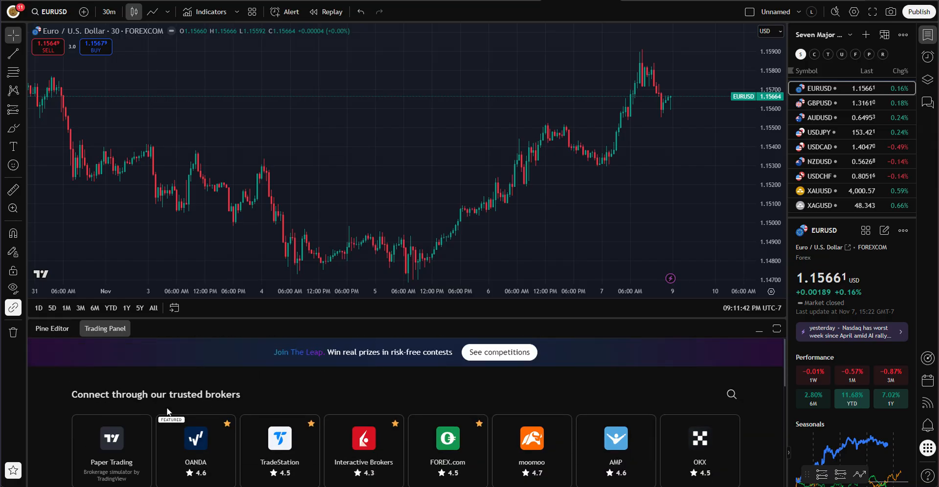
left_click(112, 442)
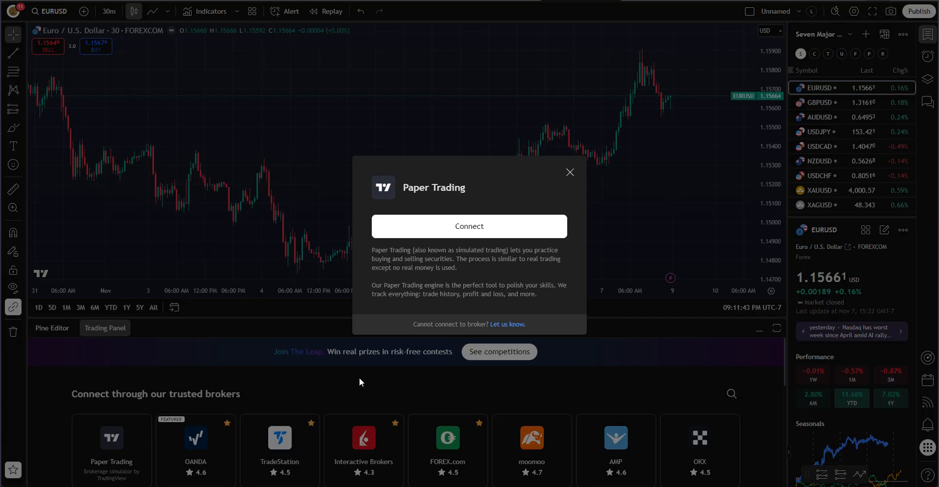
left_click(497, 224)
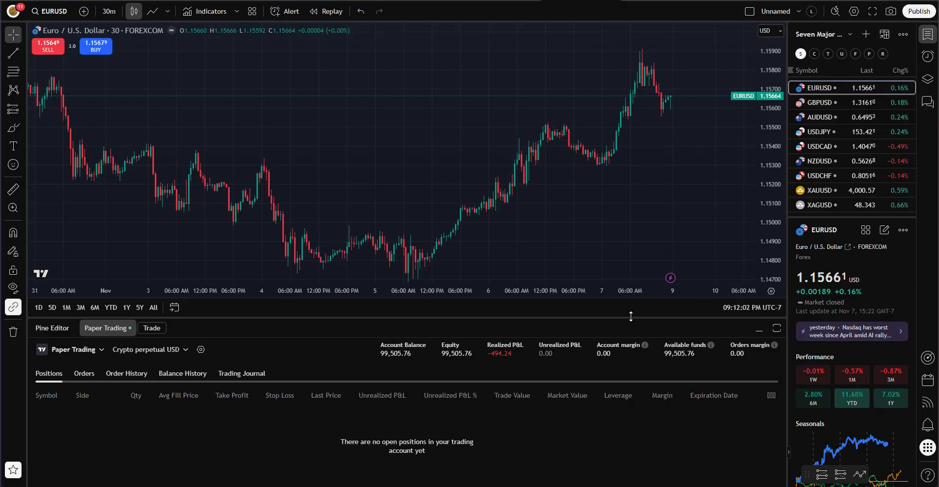
Step: Shrink the Paper Trading panel to give the EURUSD chart more height, and compress the chart's price scale
left_click_drag(632, 319, 647, 403)
left_click_drag(302, 95, 245, 119)
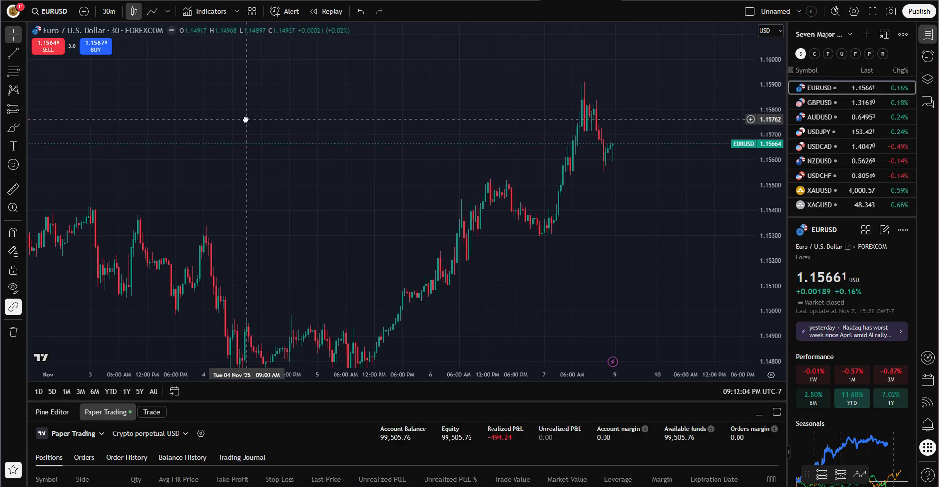
left_click_drag(769, 143, 769, 175)
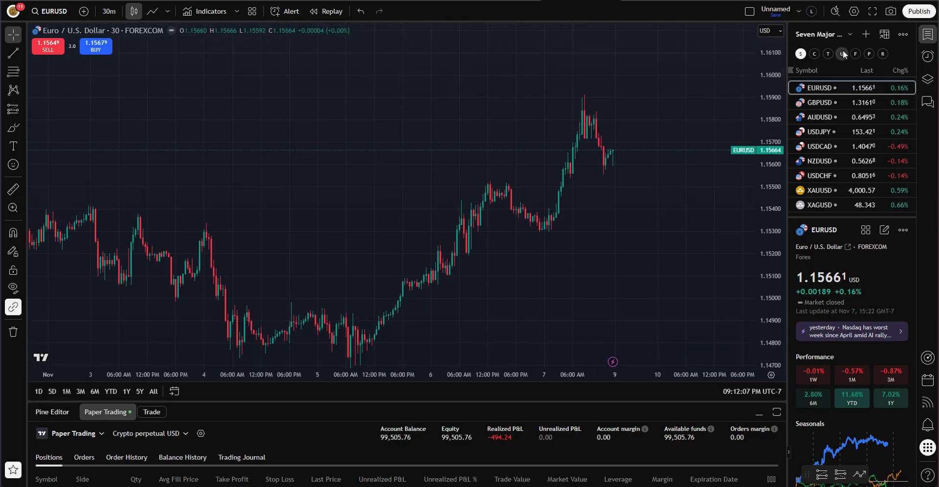
Step: Search for the symbol APPLE and load the Apple Inc NASDAQ chart (AAPL)
left_click(40, 32)
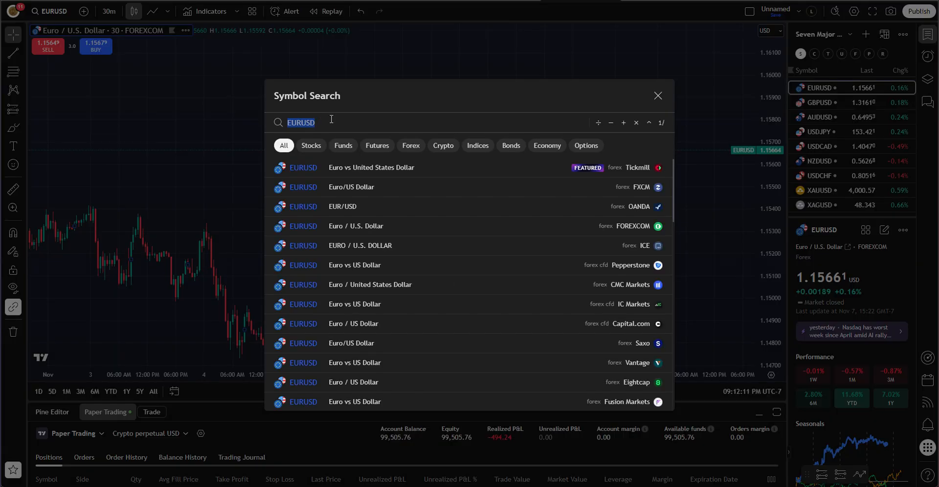
type("APPLE")
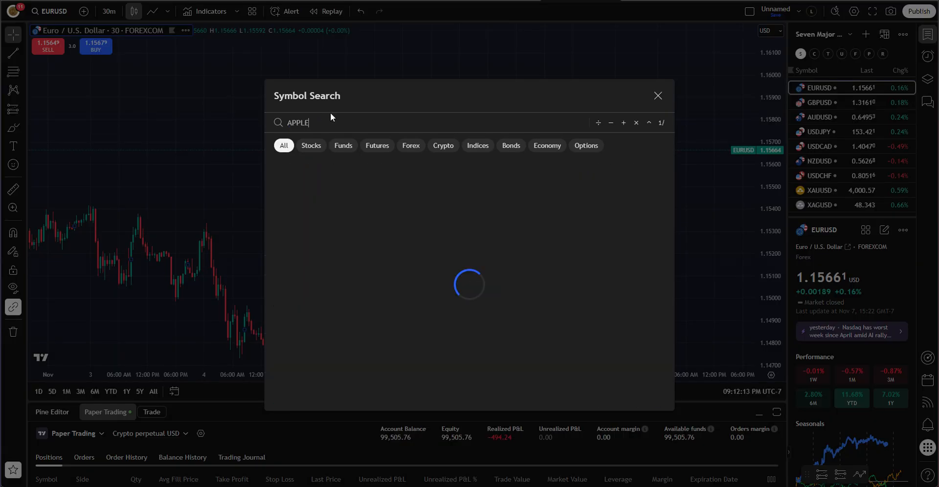
left_click(335, 168)
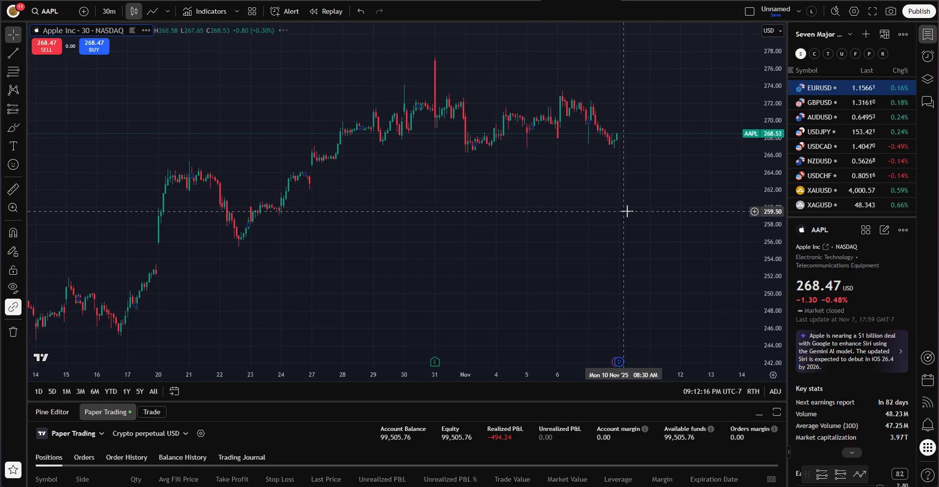
left_click_drag(439, 237, 483, 233)
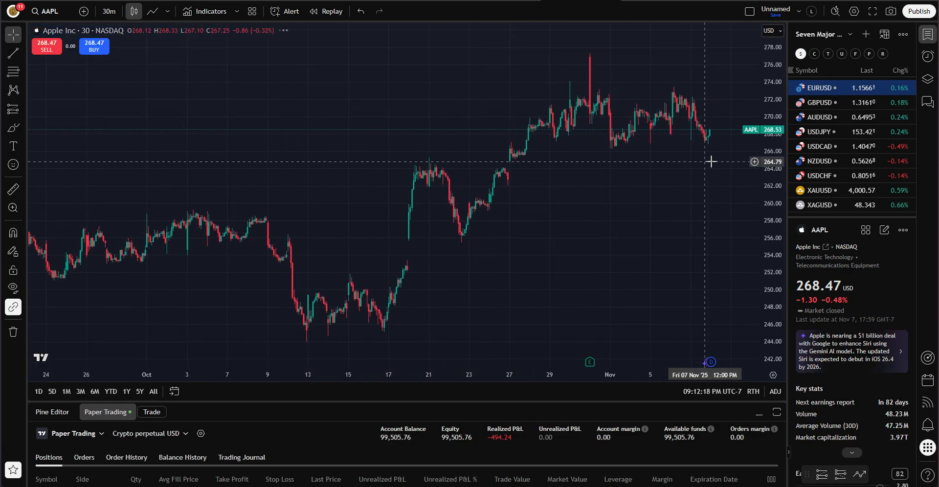
left_click_drag(778, 158, 767, 214)
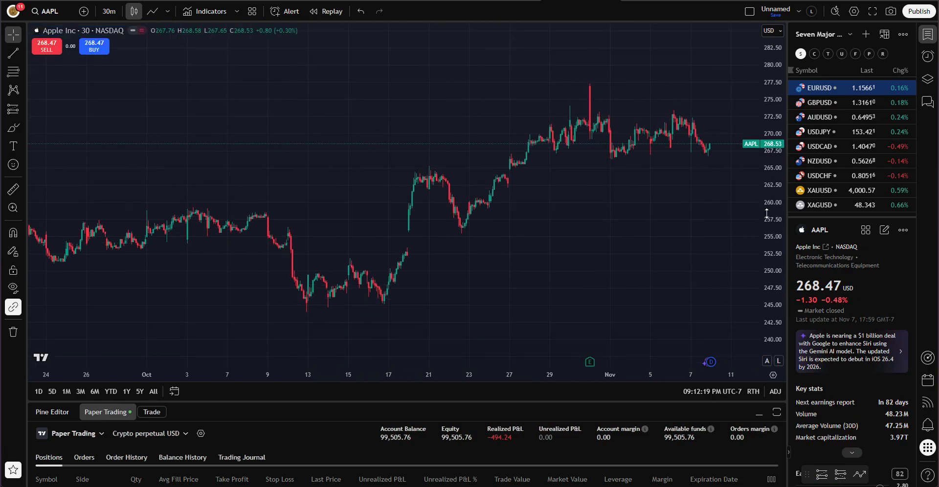
Step: Start Bar Replay on the AAPL chart from 2024-11-01 at 00:00
left_click(326, 12)
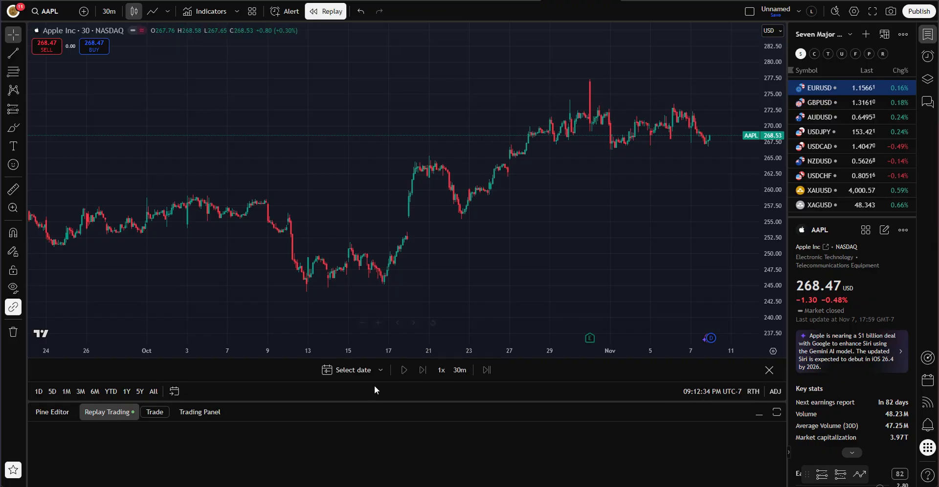
left_click(347, 370)
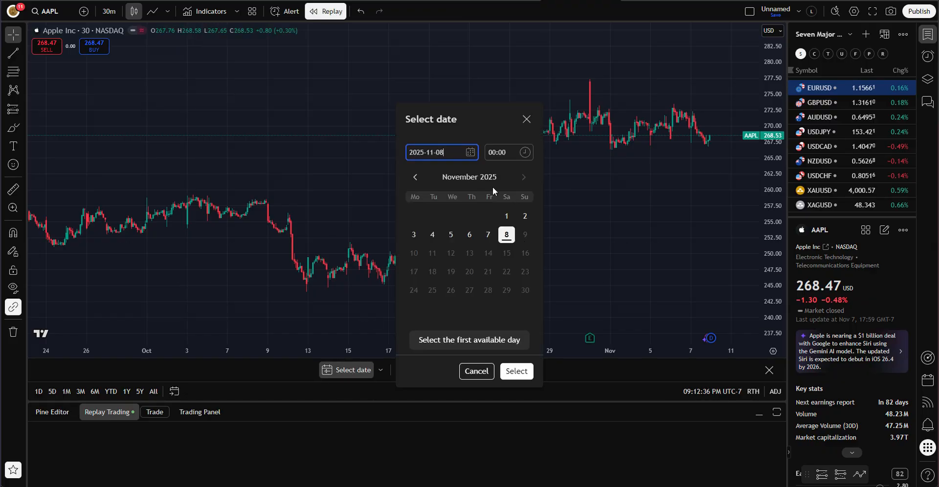
left_click(414, 177)
left_click(414, 177)
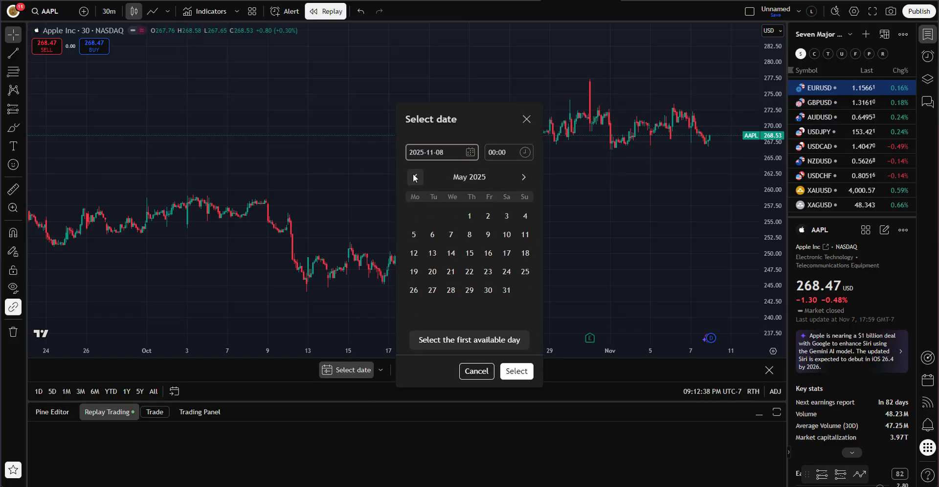
left_click(413, 177)
left_click(413, 177)
left_click(413, 177)
left_click(414, 177)
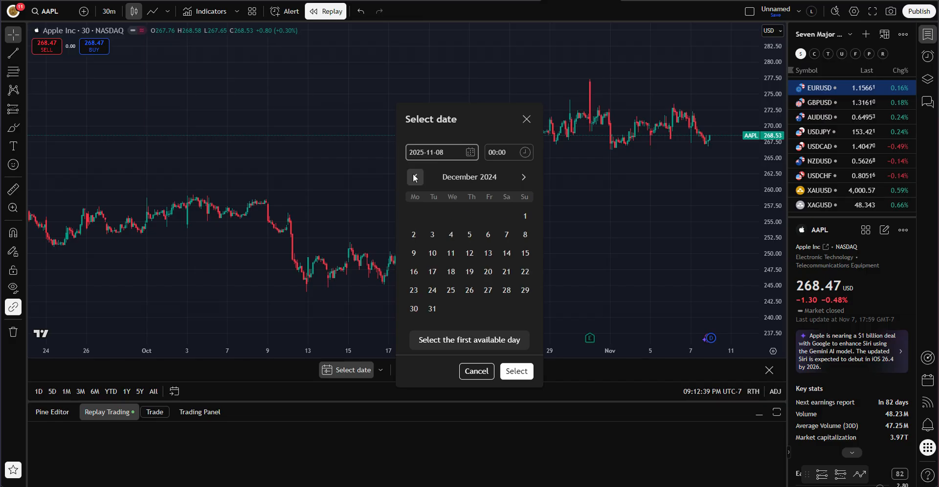
left_click(415, 177)
left_click(488, 216)
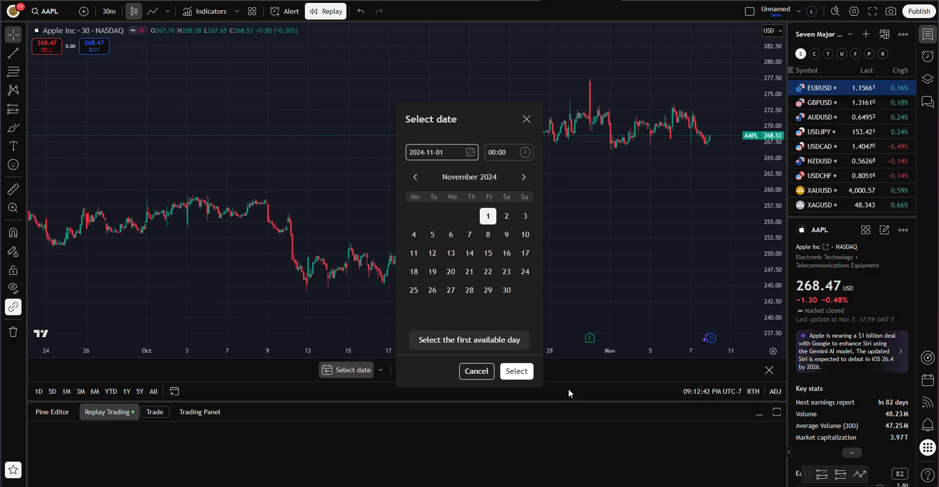
left_click(518, 370)
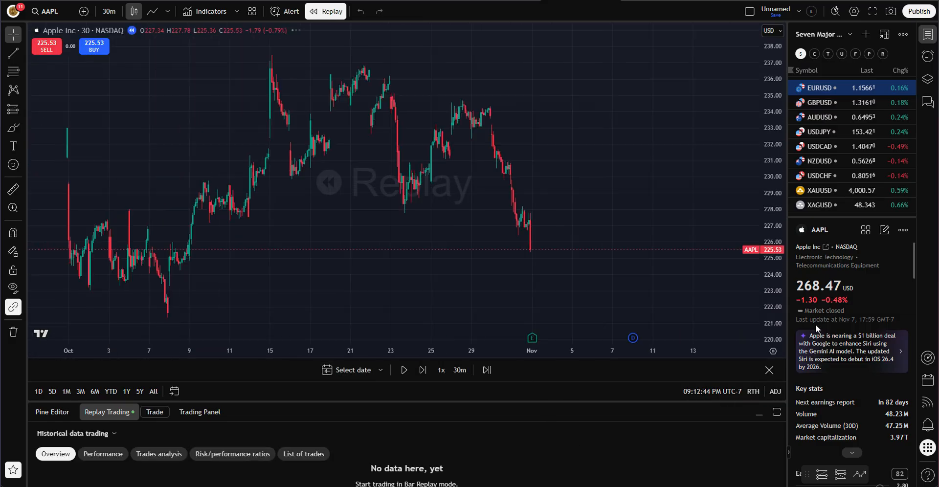
Step: Set the replayed AAPL chart's interval to 4 hours
left_click_drag(612, 238, 498, 246)
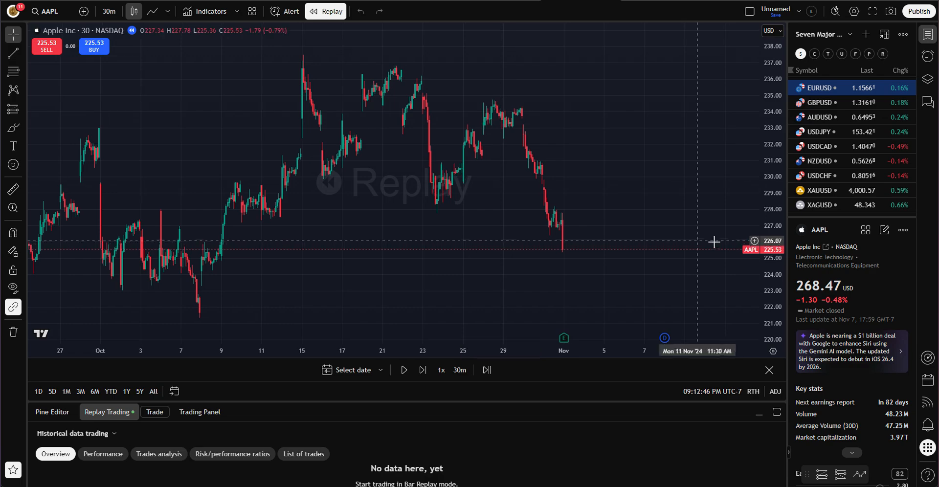
scroll(653, 227, "up", 1)
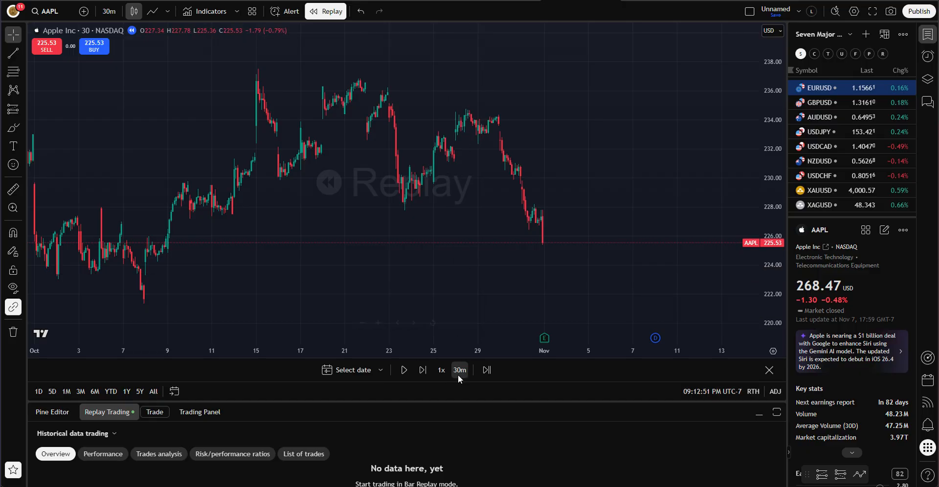
left_click(109, 11)
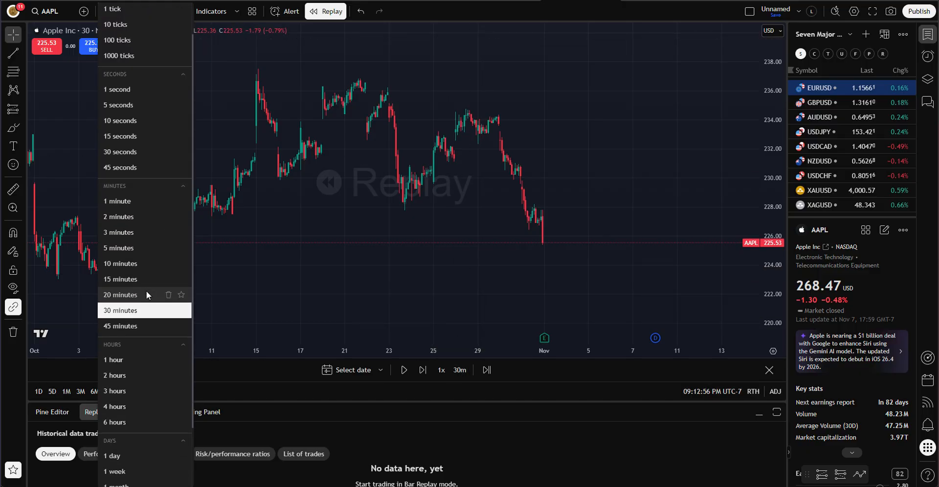
scroll(141, 318, "down", 1)
left_click(133, 397)
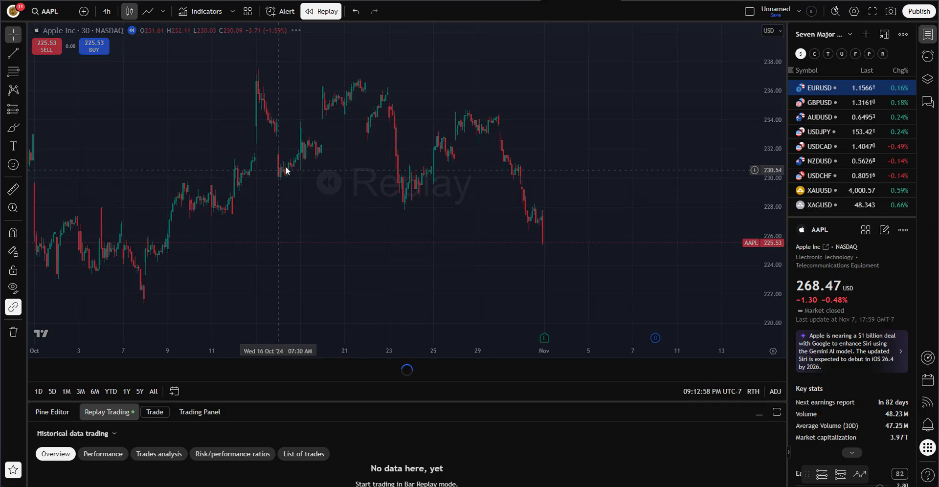
Step: Rescale the 4-hour AAPL chart to show more price history, and advance the replay by two bars
scroll(532, 212, "up", 4)
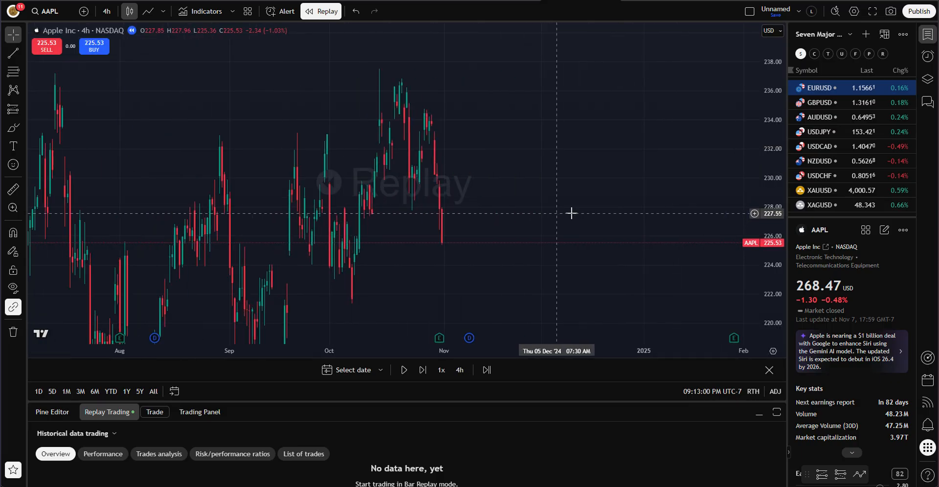
left_click_drag(773, 165, 786, 297)
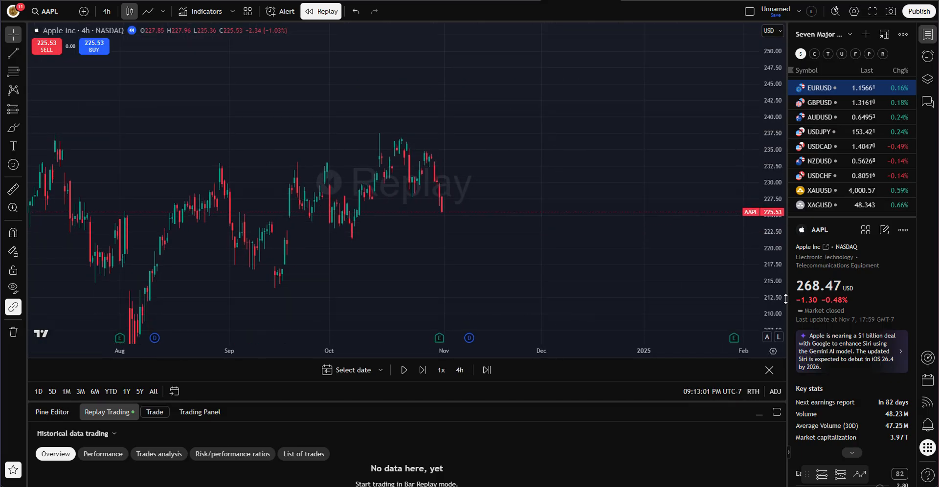
left_click_drag(527, 94, 560, 114)
left_click_drag(532, 234, 656, 254)
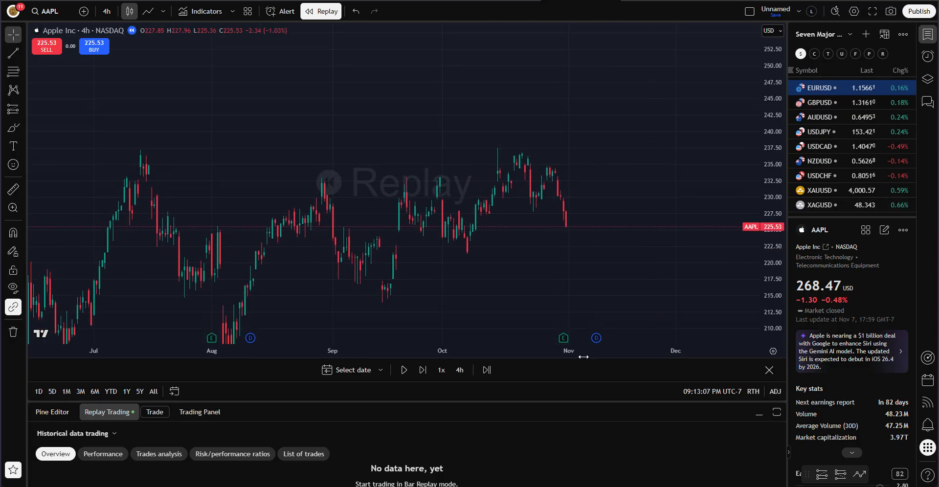
left_click(417, 370)
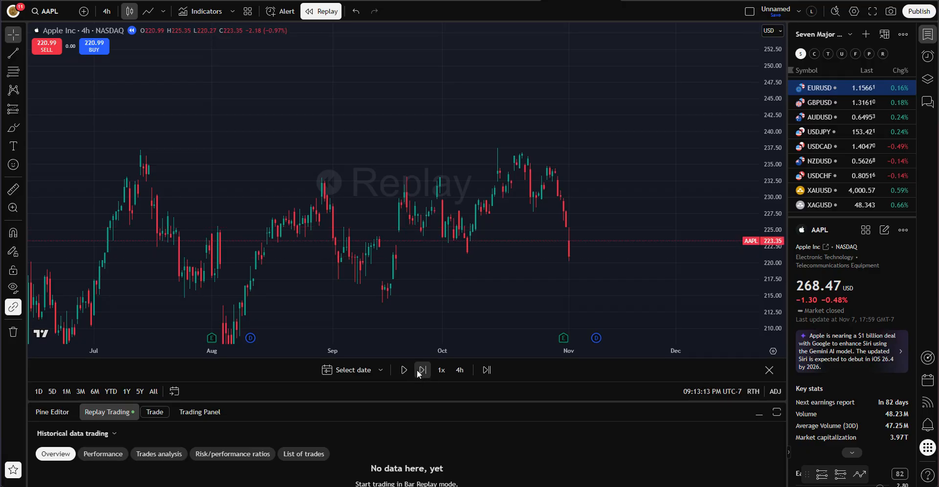
left_click(416, 370)
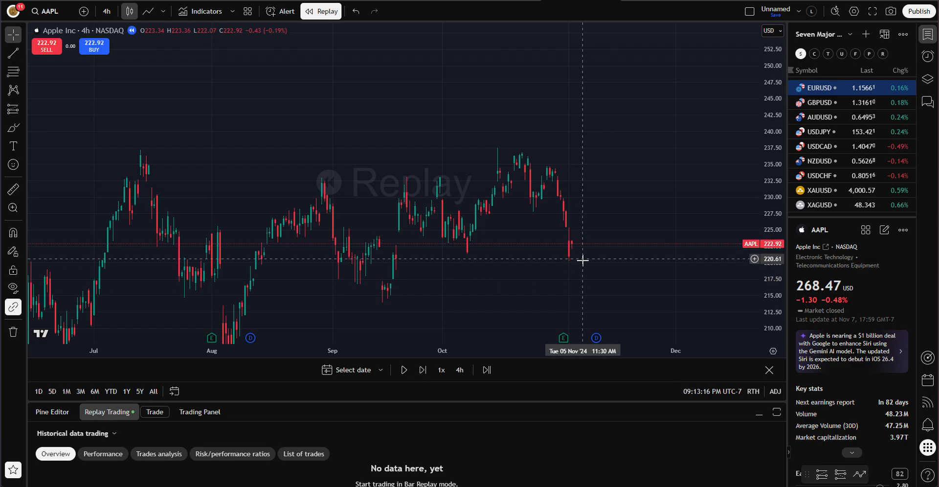
Step: Advance the 4-hour AAPL replay bar by bar past mid-November 2024
left_click(424, 370)
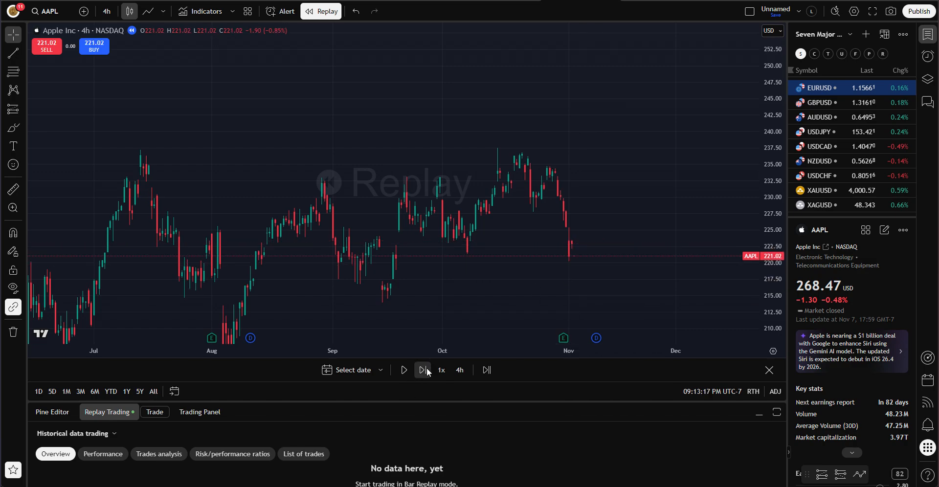
left_click(423, 371)
left_click(423, 370)
left_click(423, 370)
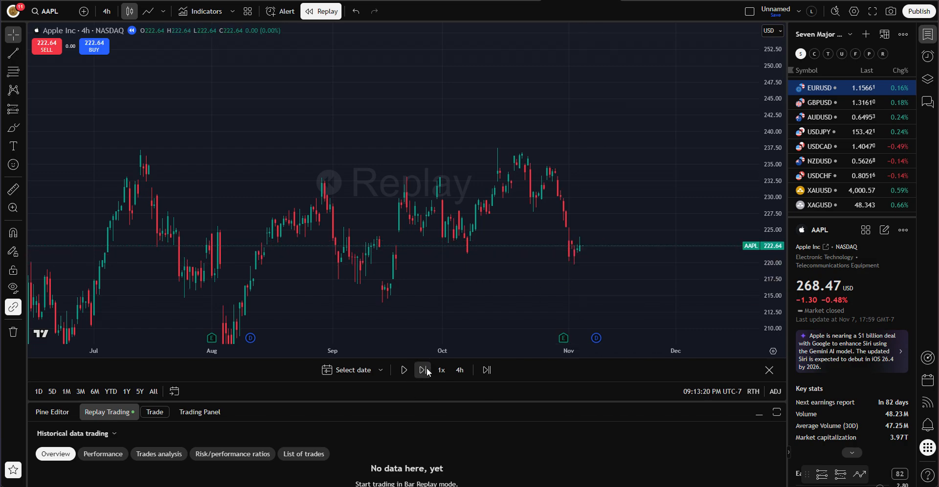
left_click(424, 371)
left_click(423, 371)
left_click(423, 370)
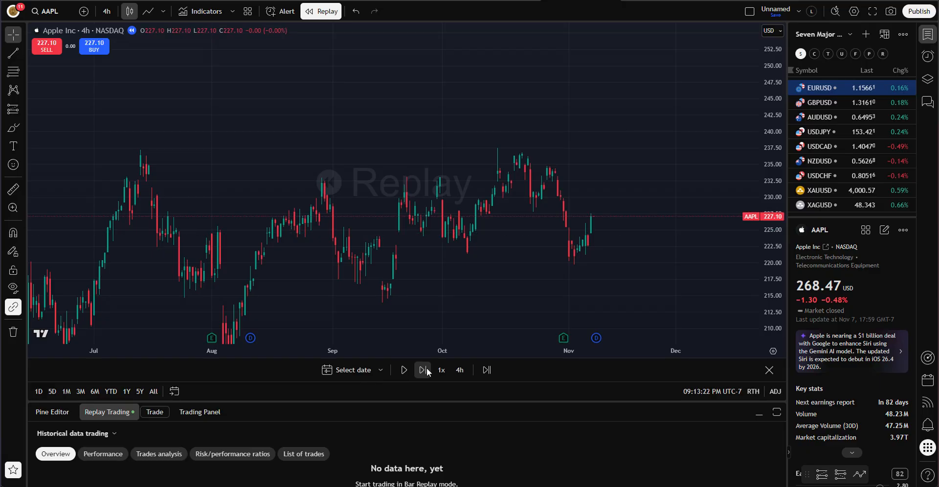
left_click(424, 370)
left_click(426, 368)
left_click(426, 368)
left_click(427, 368)
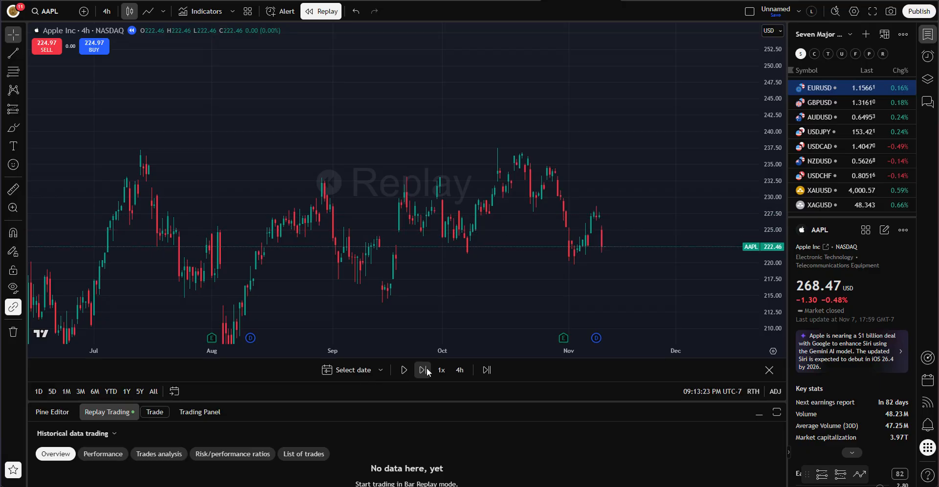
left_click(426, 368)
left_click(426, 367)
left_click(426, 367)
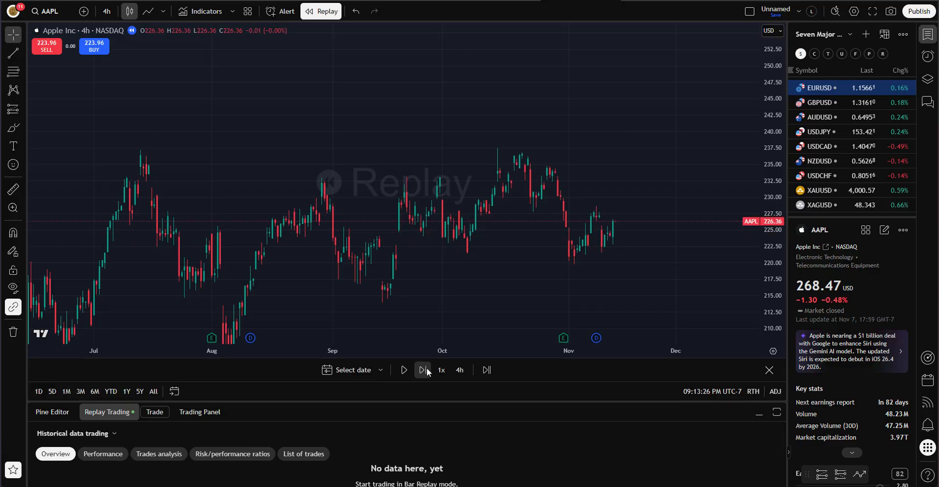
left_click(426, 367)
left_click(426, 368)
left_click(426, 368)
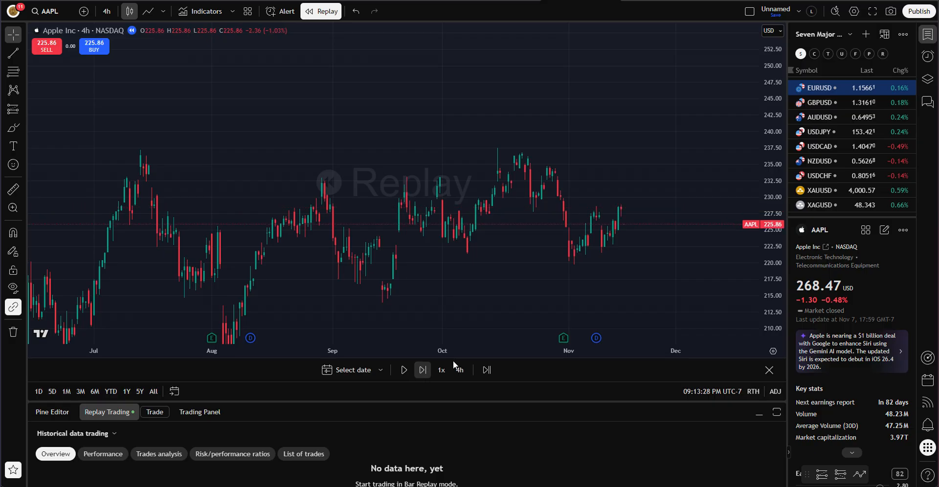
left_click_drag(713, 243, 680, 261)
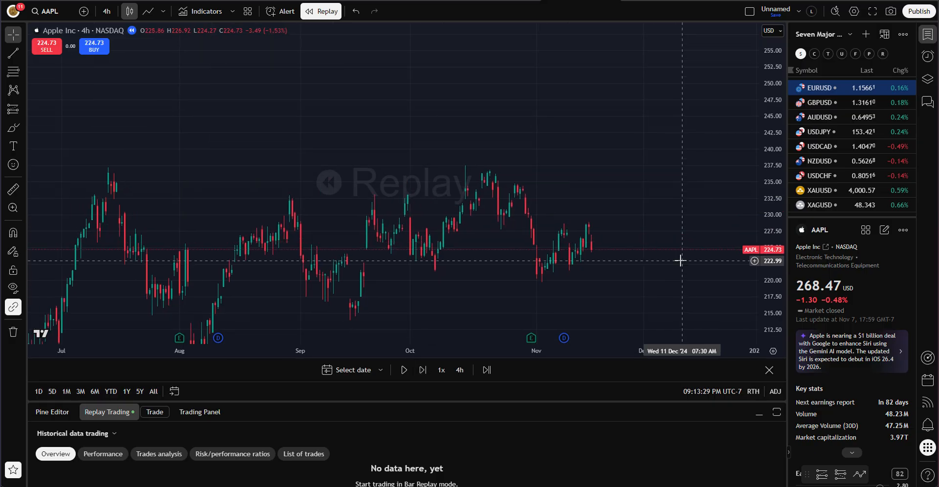
left_click(422, 372)
left_click(423, 370)
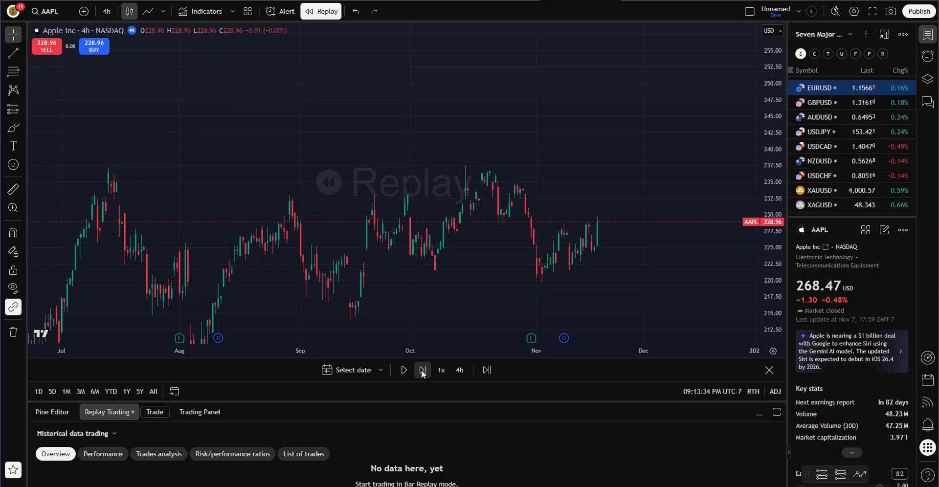
left_click(422, 371)
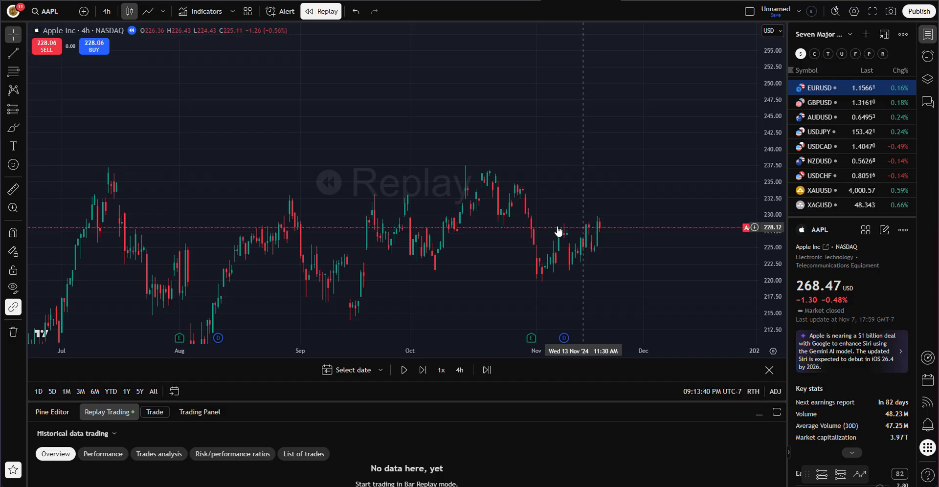
Step: Place a long position on the AAPL chart from early November with entry 227.74 and stop 219.44, and lower its target to 232.80
left_click(21, 108)
left_click(88, 138)
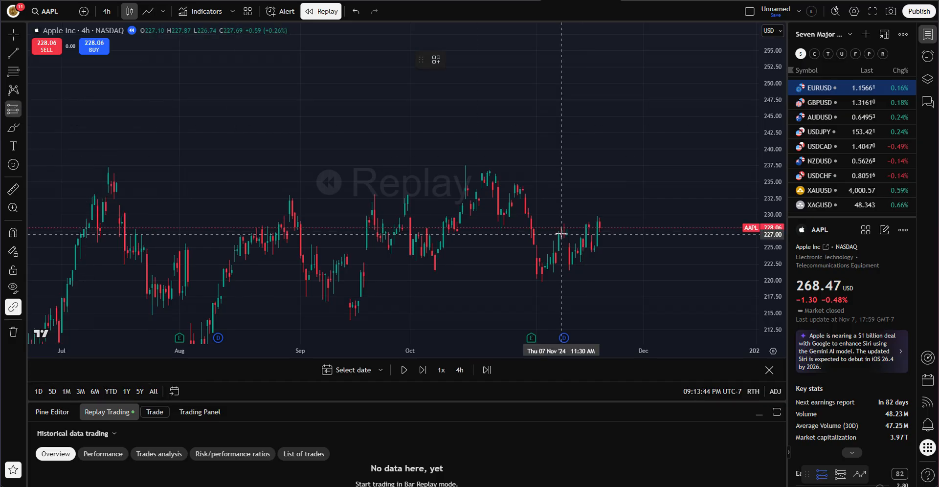
left_click(544, 228)
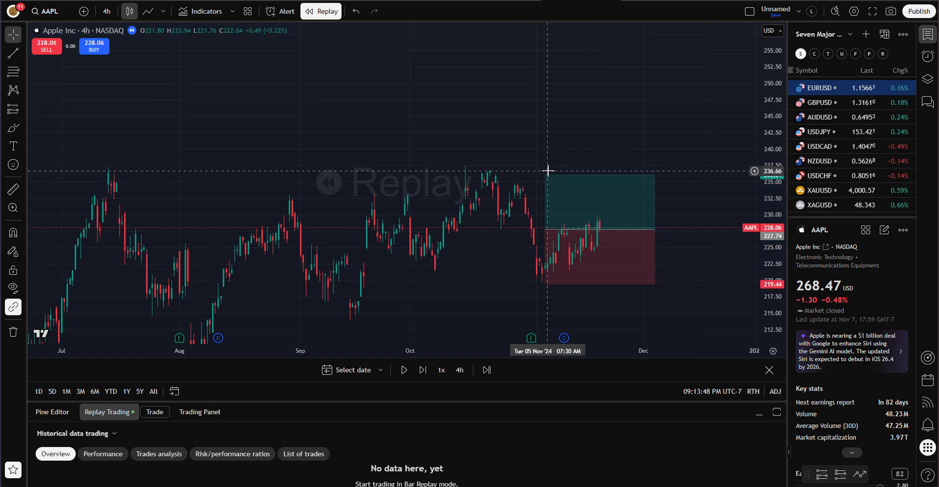
left_click_drag(546, 175, 547, 197)
left_click(669, 148)
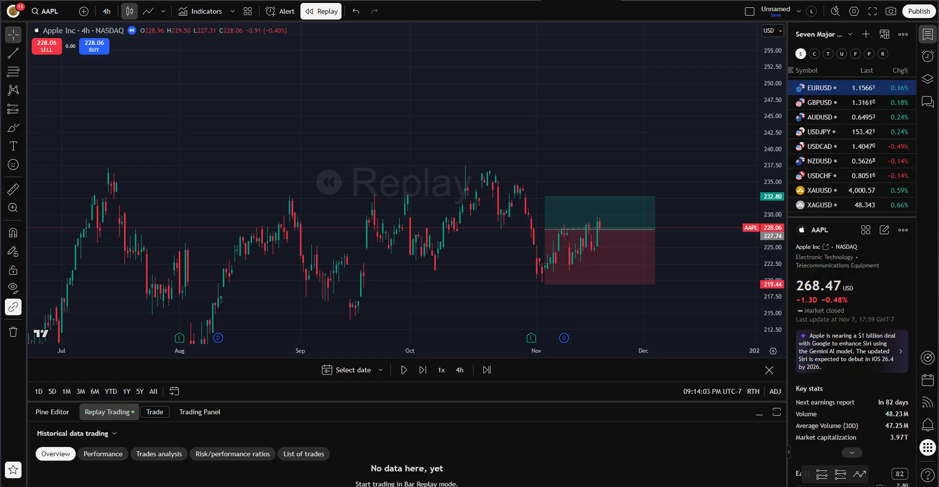
Step: Switch to the Airtable window with the New Backtest form and narrow it so the TradingView chart shows beside it
mouse_move(653, 486)
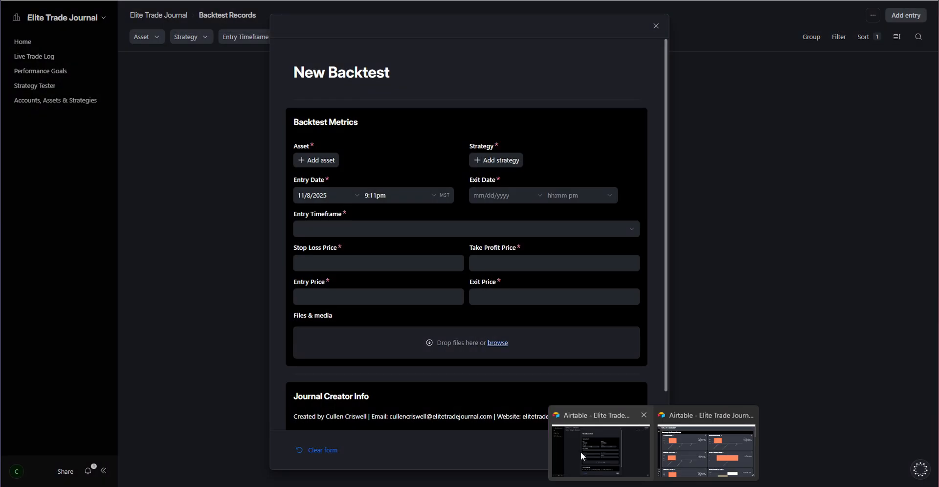
left_click(580, 451)
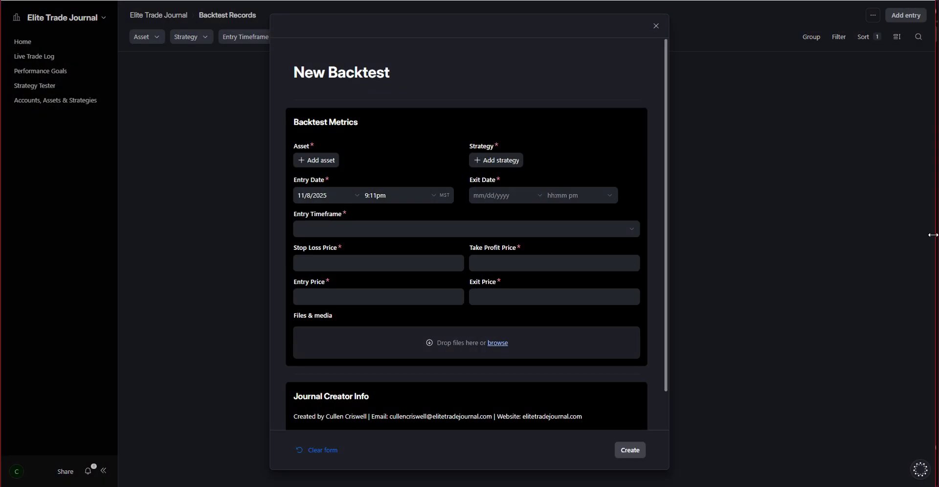
left_click_drag(937, 238, 510, 186)
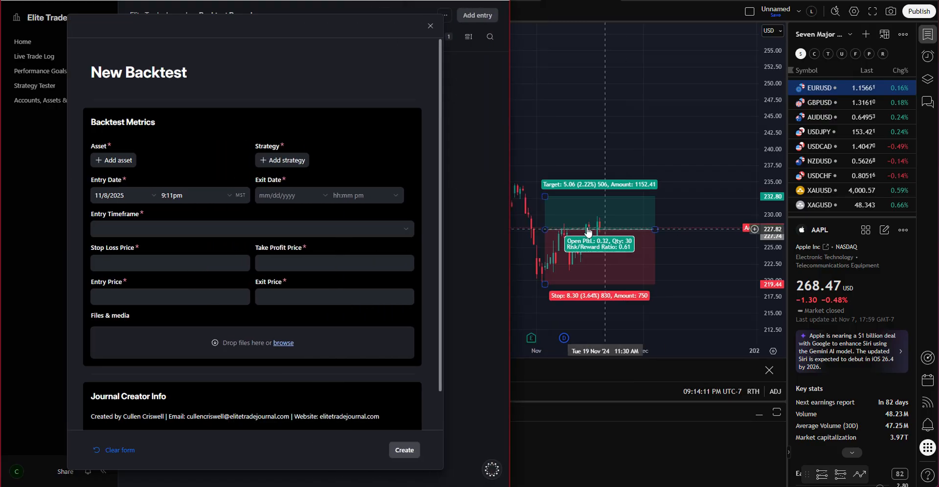
Step: Set the new backtest's asset to Apple and its strategy to Double Tops & Bottoms
left_click(113, 160)
left_click(122, 199)
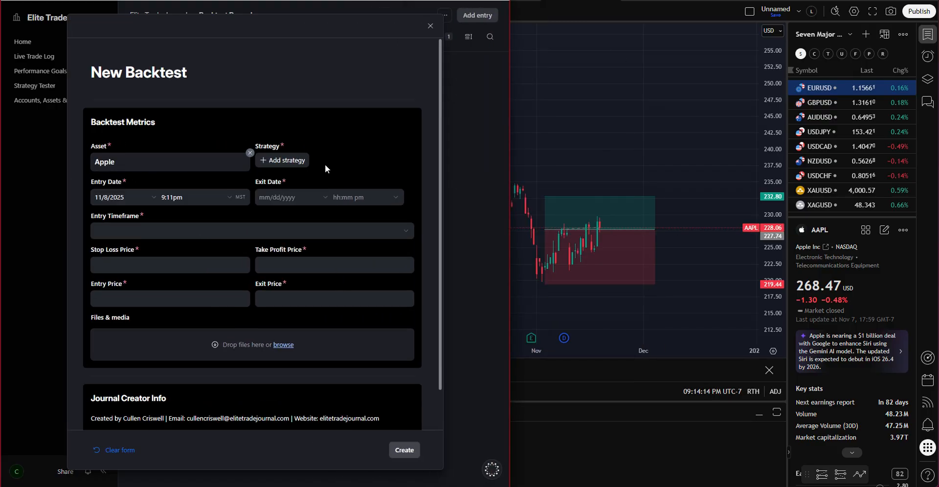
left_click(282, 160)
left_click(292, 200)
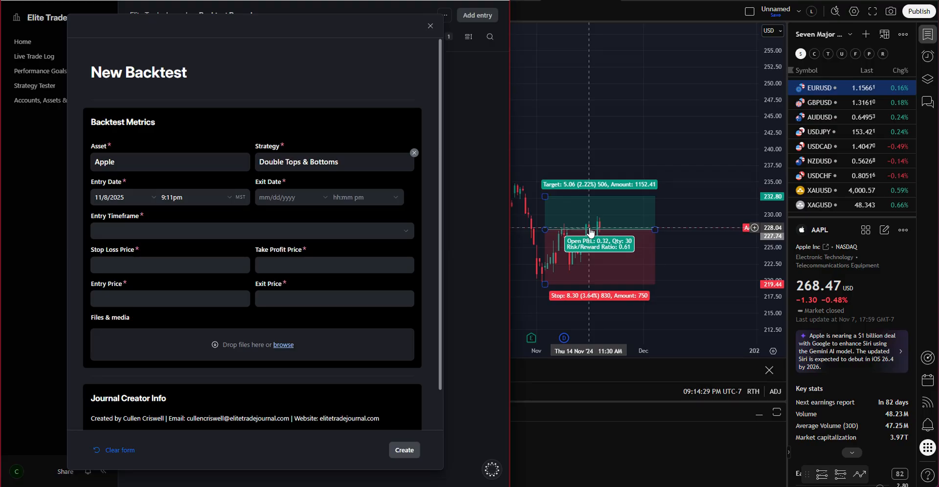
Step: Set the new backtest's entry date to 11/14/2024
left_click(129, 195)
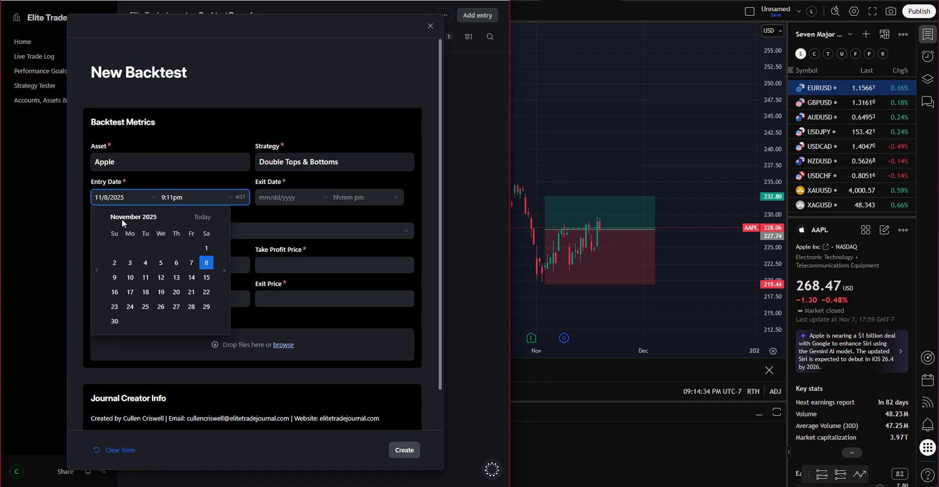
left_click(97, 271)
left_click(98, 272)
left_click(97, 272)
left_click(97, 273)
left_click(97, 271)
left_click(97, 271)
left_click(97, 271)
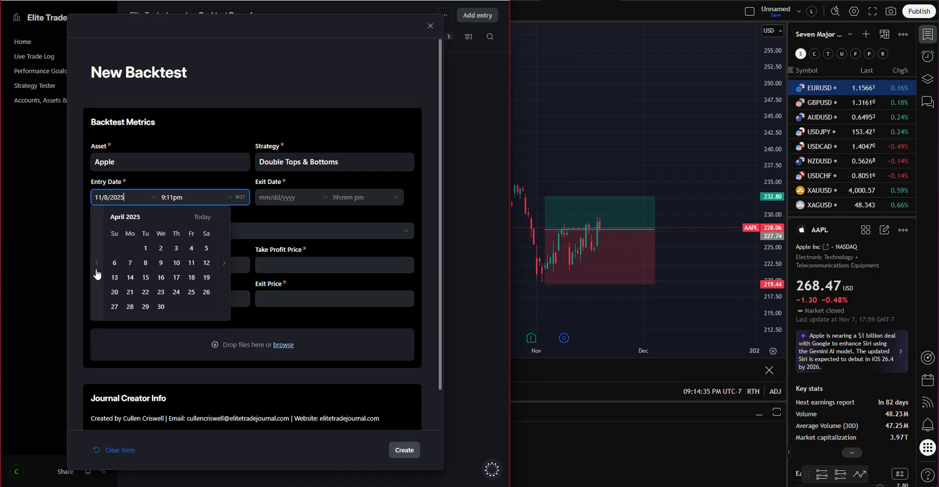
left_click(97, 272)
left_click(96, 272)
left_click(97, 271)
left_click(97, 271)
left_click(96, 271)
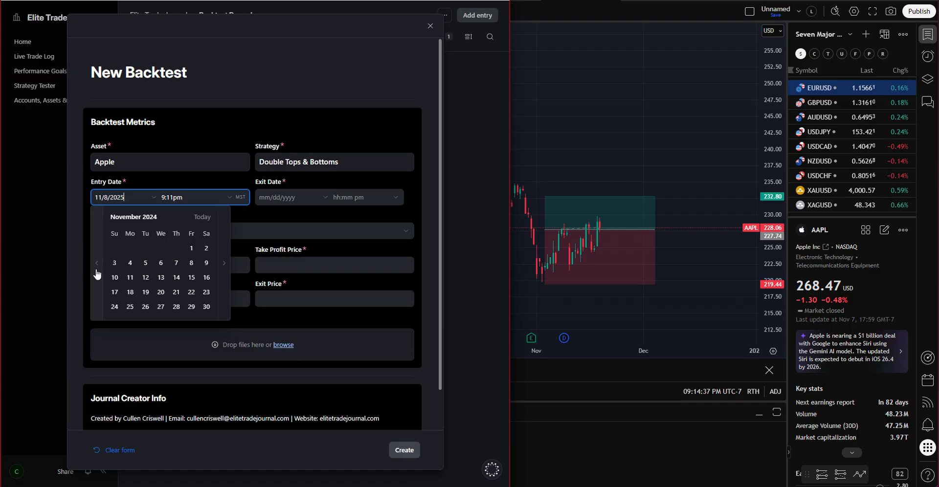
left_click(97, 271)
left_click(224, 264)
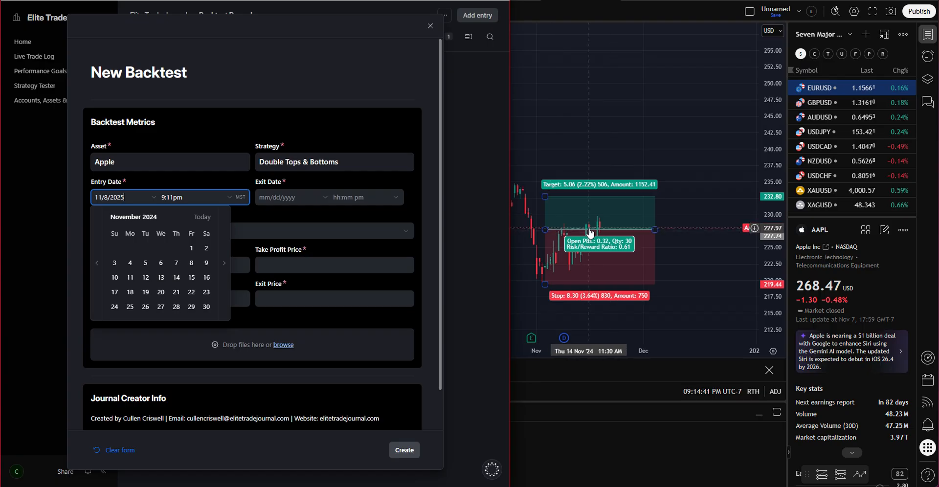
left_click(176, 278)
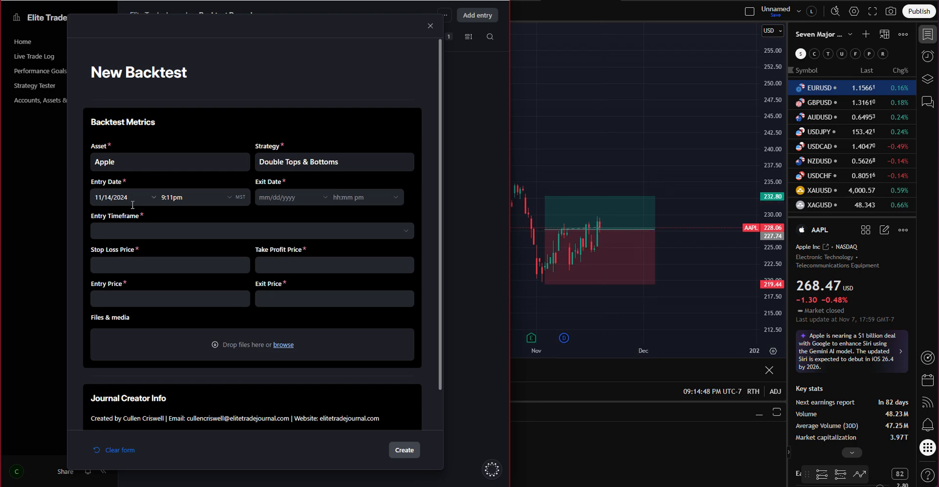
Step: Set the new backtest's entry time to 11:30am
left_click(193, 198)
scroll(211, 249, "down", 1)
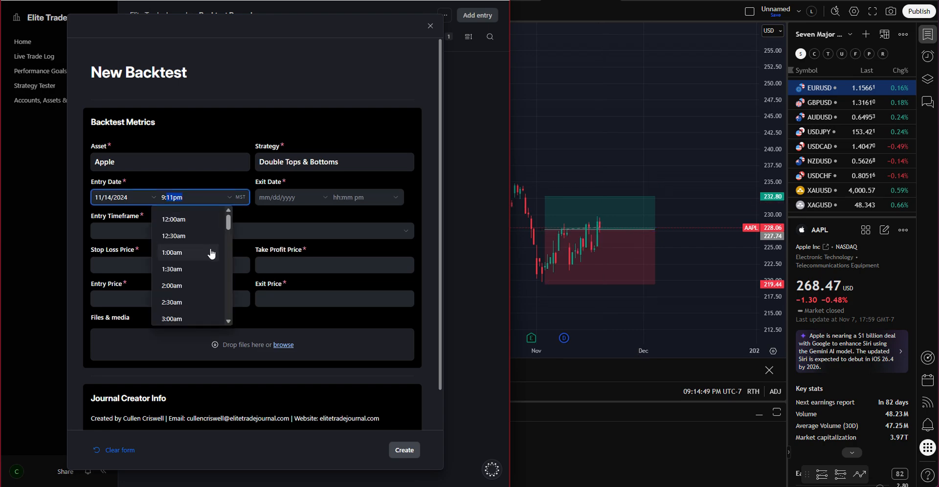
scroll(211, 253, "down", 5)
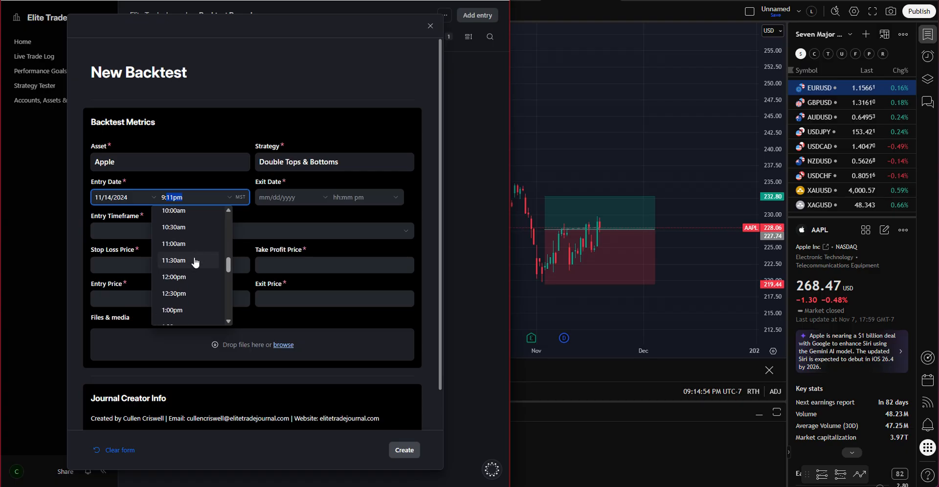
left_click(195, 261)
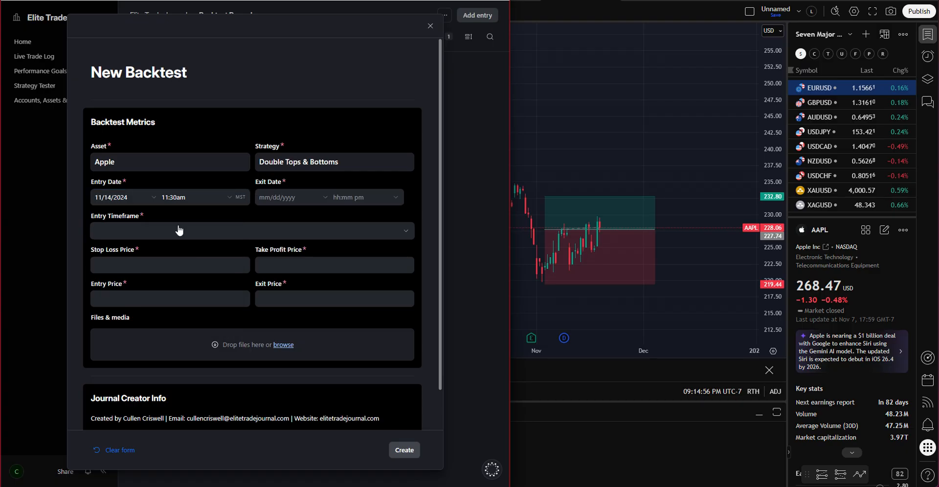
Step: Set the entry timeframe to 4h and the stop loss price to 219.44
left_click(210, 231)
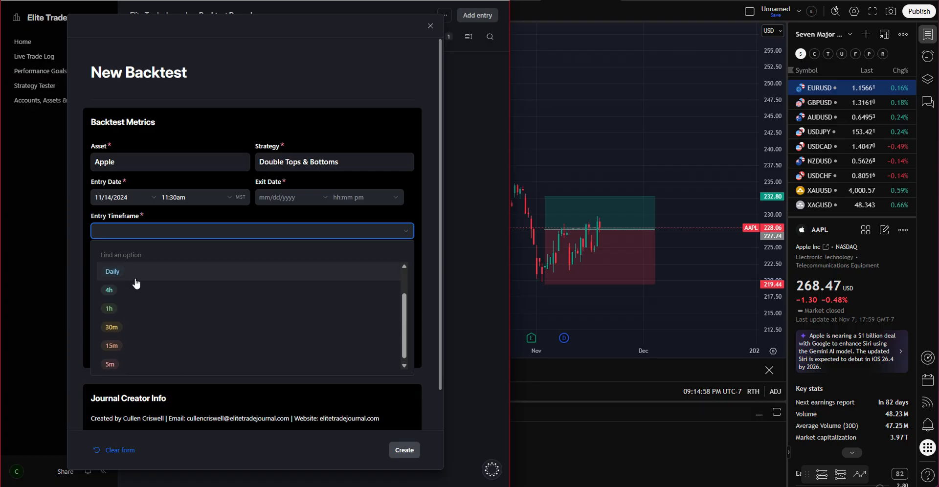
left_click(135, 283)
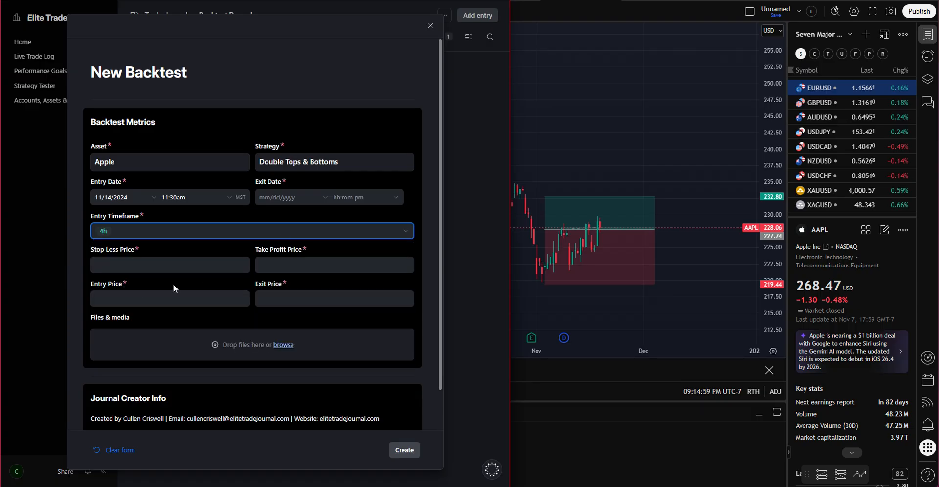
left_click(158, 263)
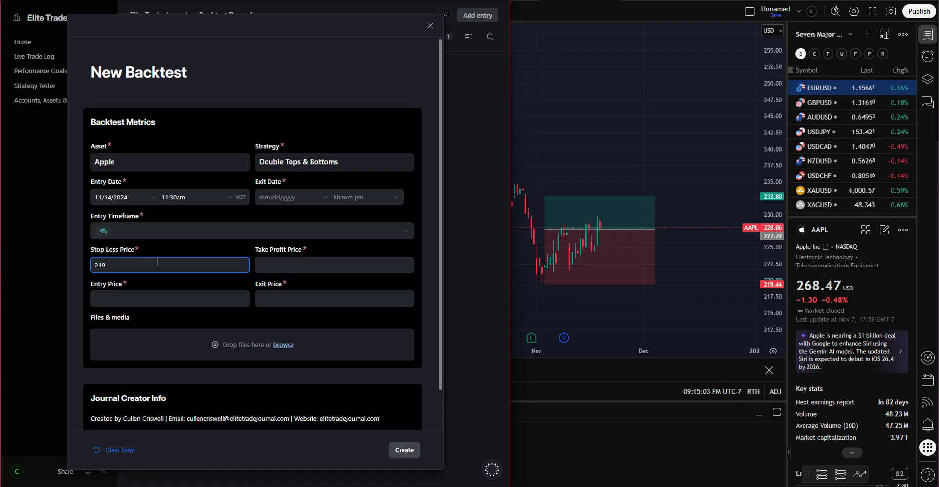
key("Tab")
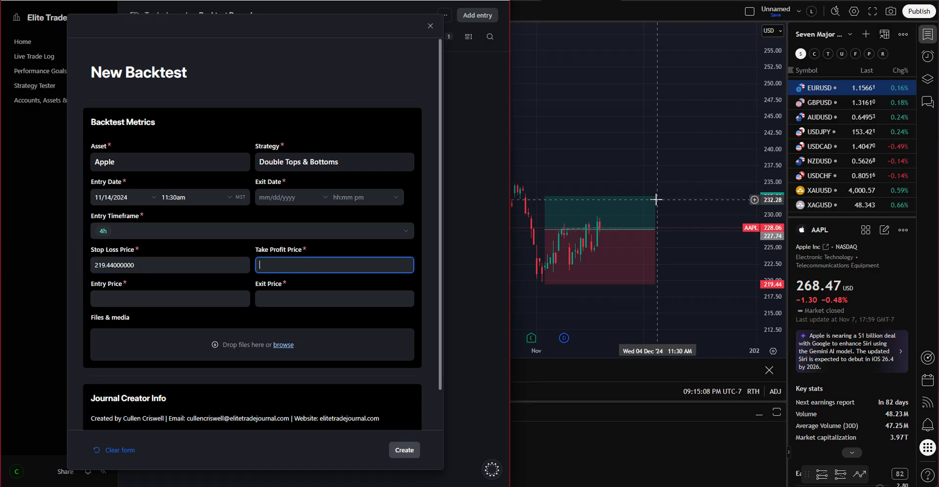
Step: Enter a take profit price of 232.80 and an entry price of 228.06
type("232")
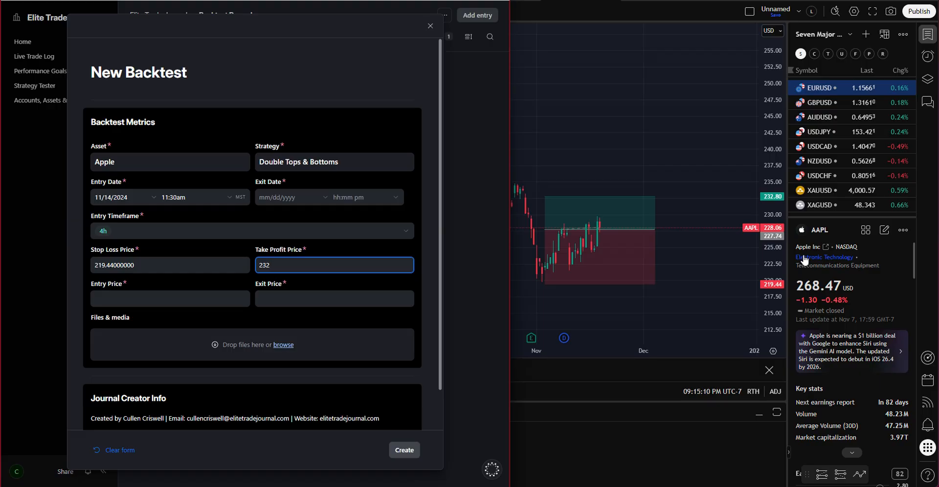
type(".80")
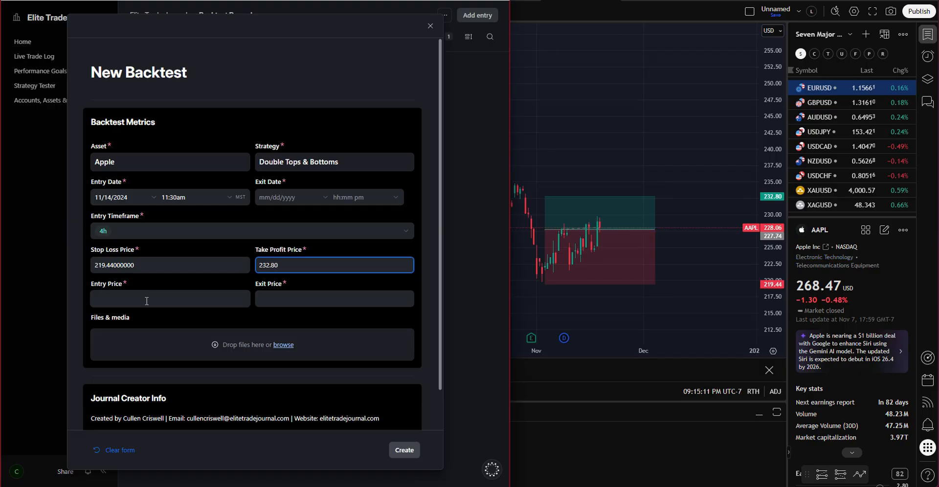
left_click(146, 298)
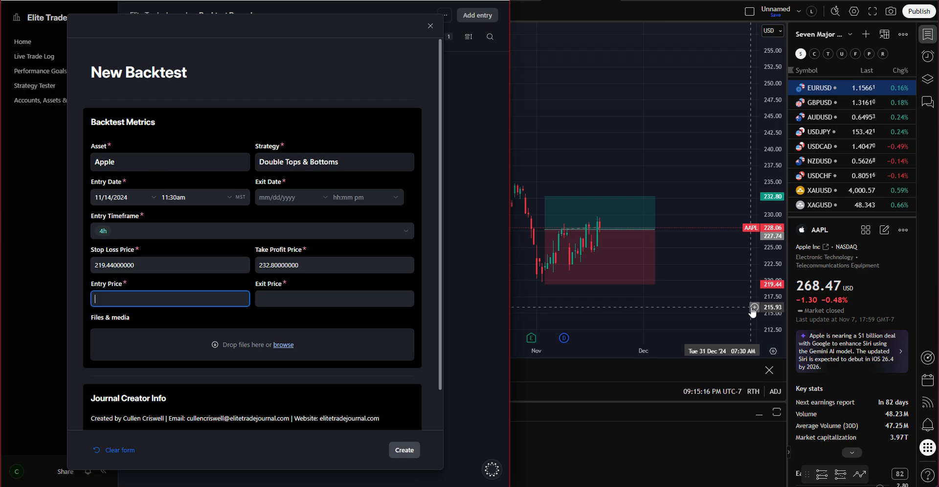
type("228.06")
key("Tab")
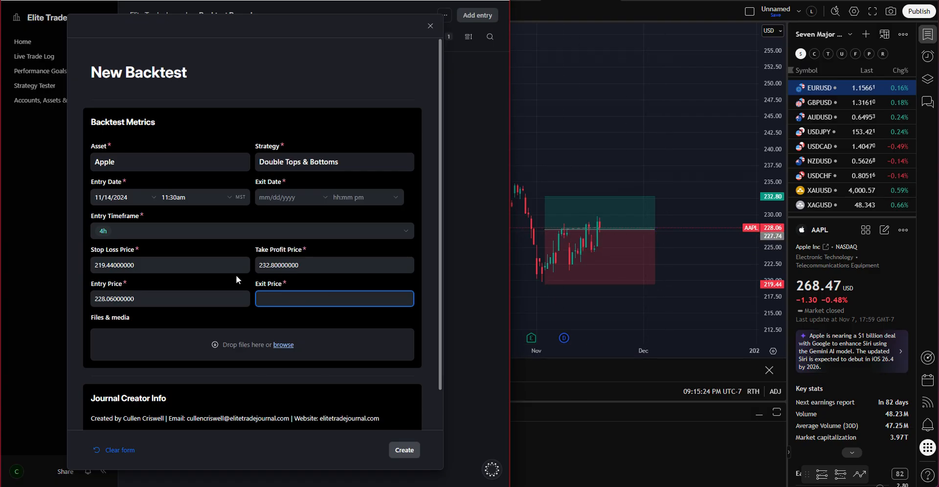
Step: Examine the upload sources available for the New Backtest form's Files & media, and close them without adding a file
scroll(222, 330, "down", 2)
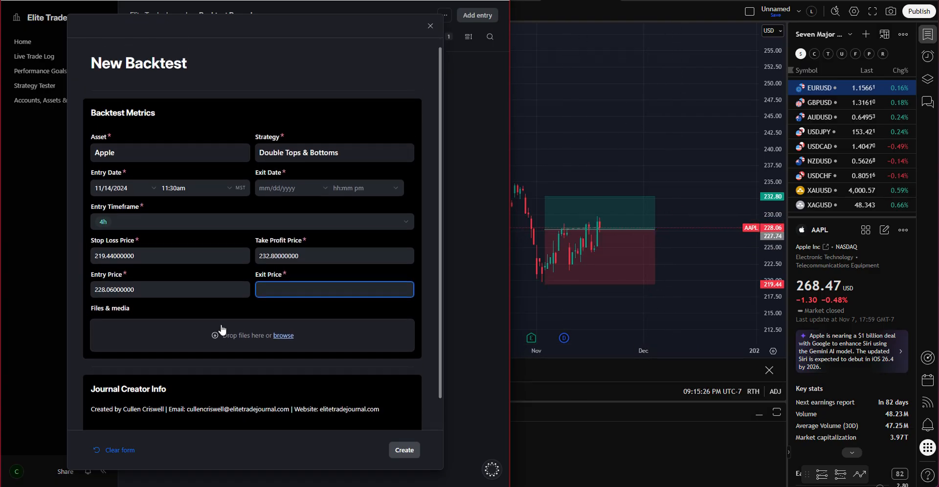
scroll(221, 330, "down", 3)
left_click(690, 283)
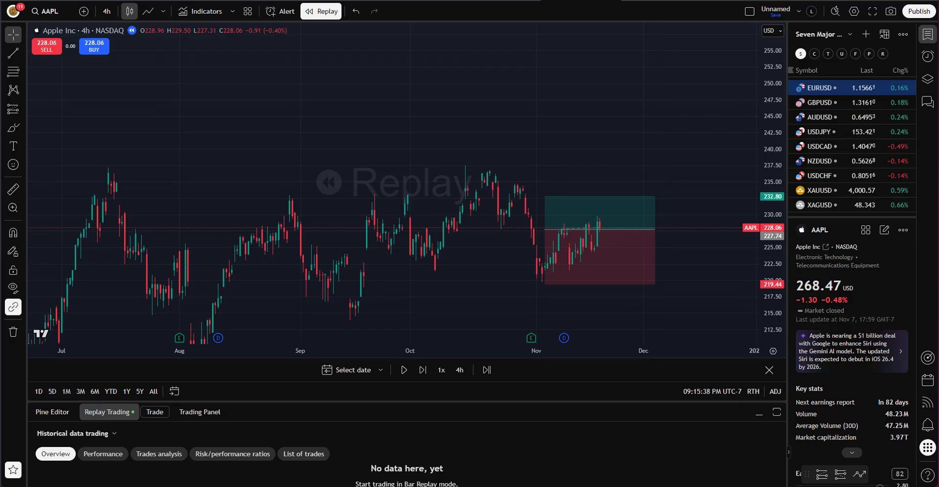
left_click(596, 458)
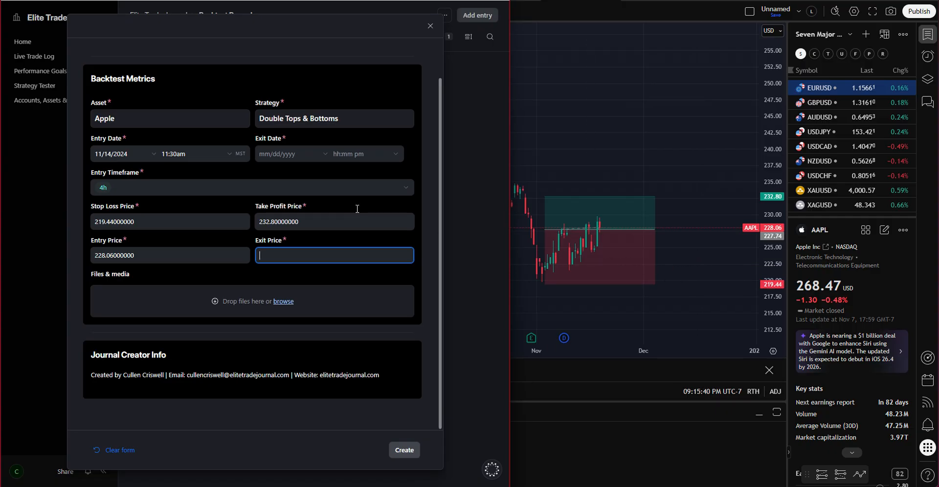
left_click(276, 296)
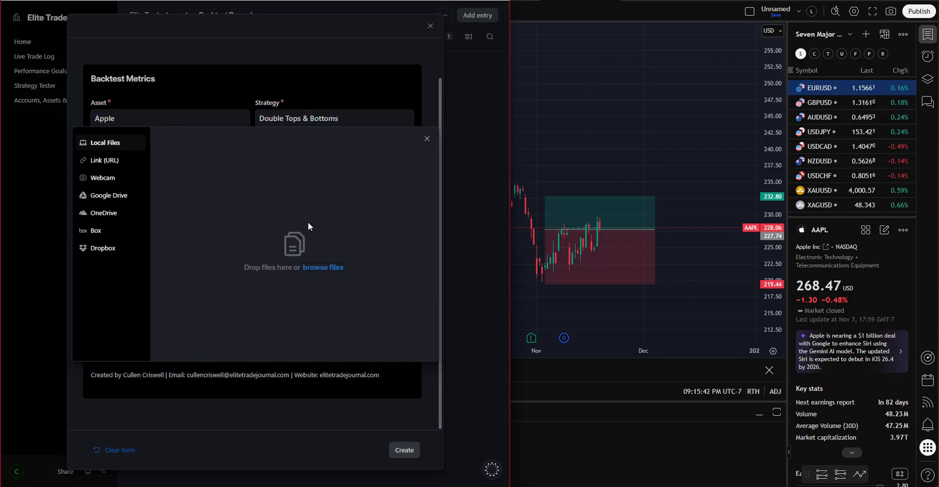
left_click(428, 139)
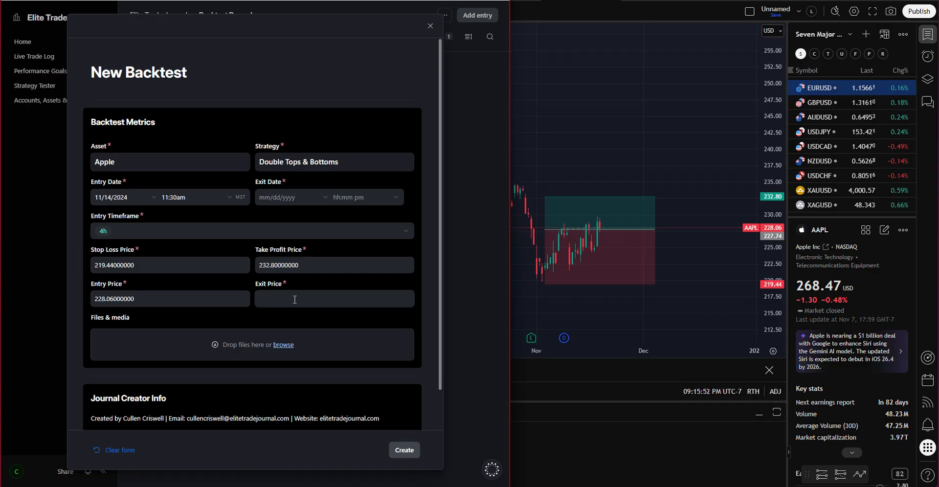
scroll(299, 299, "down", 1)
Step: Switch back to the TradingView chart and continue the AAPL replay bar by bar from the placed long position
left_click(709, 203)
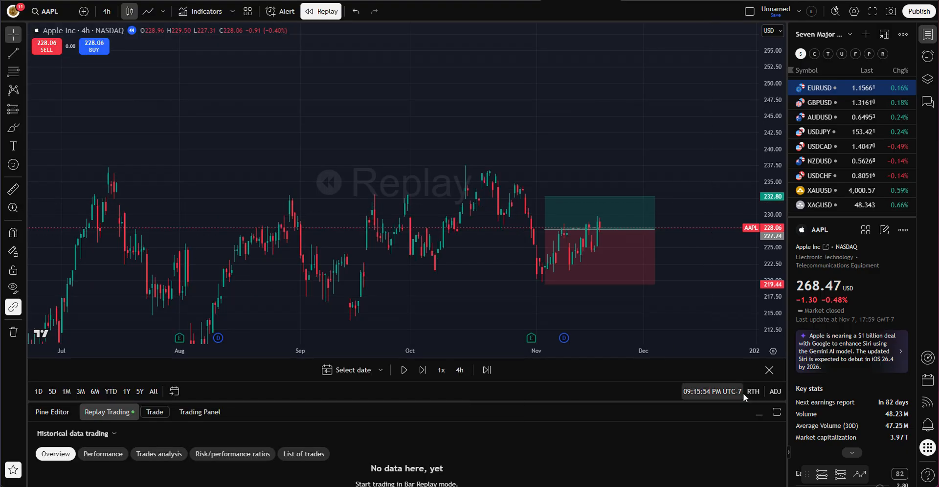
left_click(421, 372)
left_click(421, 370)
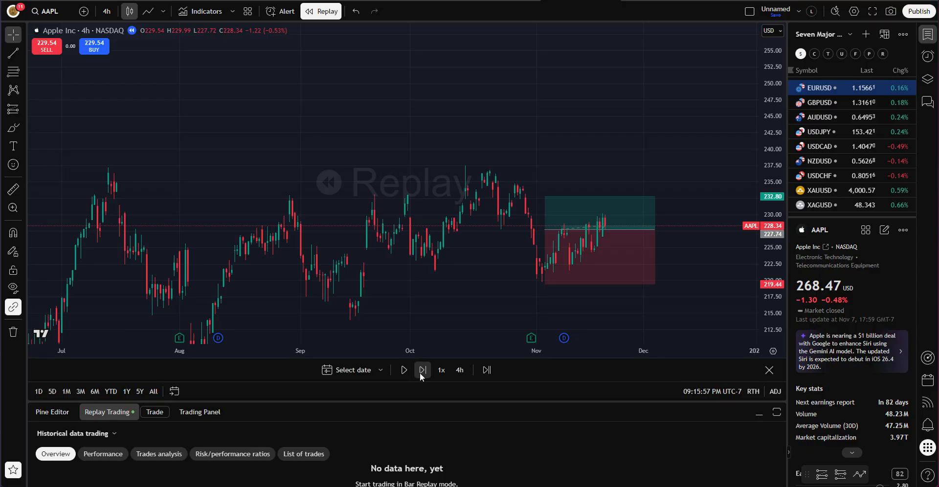
Step: Advance the AAPL 4h replay bar by bar until price reaches the long position's 232.80 take-profit level
left_click(420, 371)
left_click(420, 371)
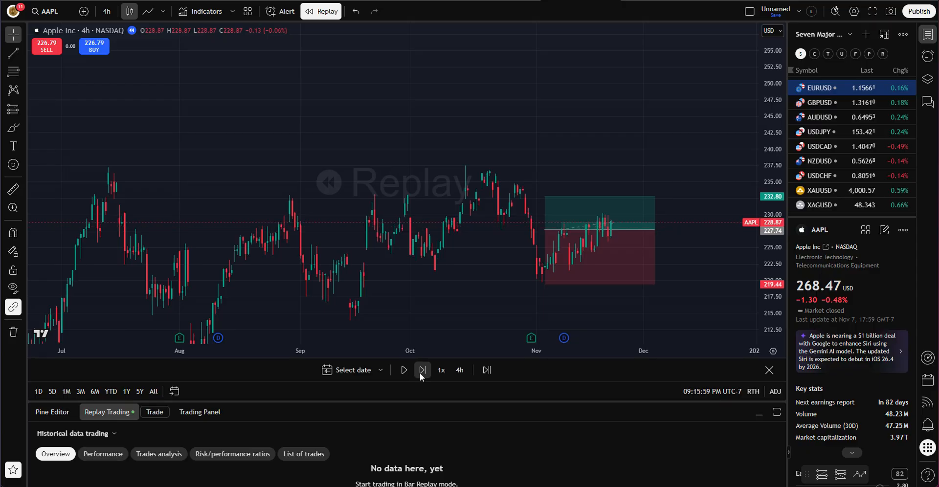
left_click(419, 371)
left_click(419, 371)
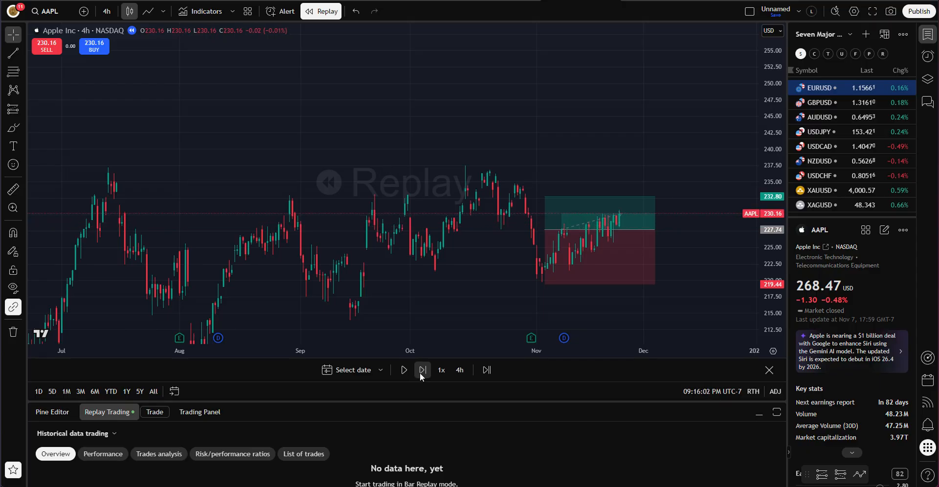
left_click(420, 371)
left_click(420, 370)
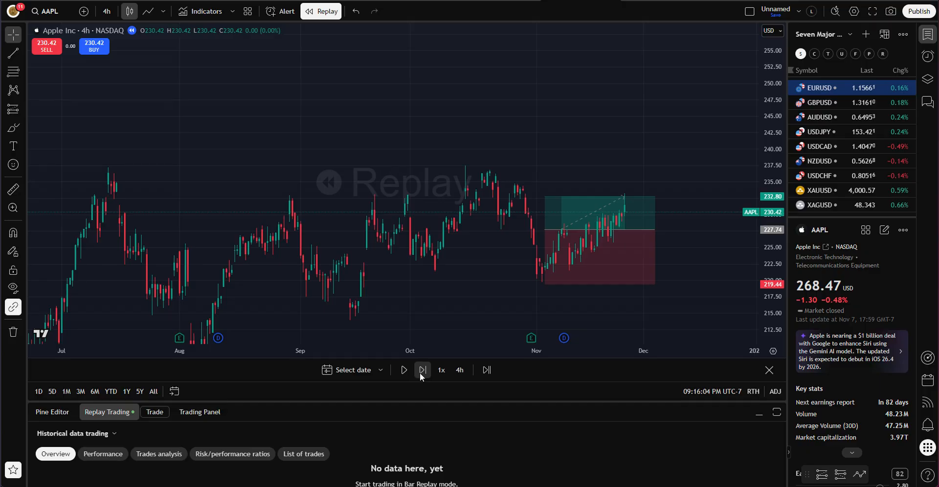
left_click(419, 371)
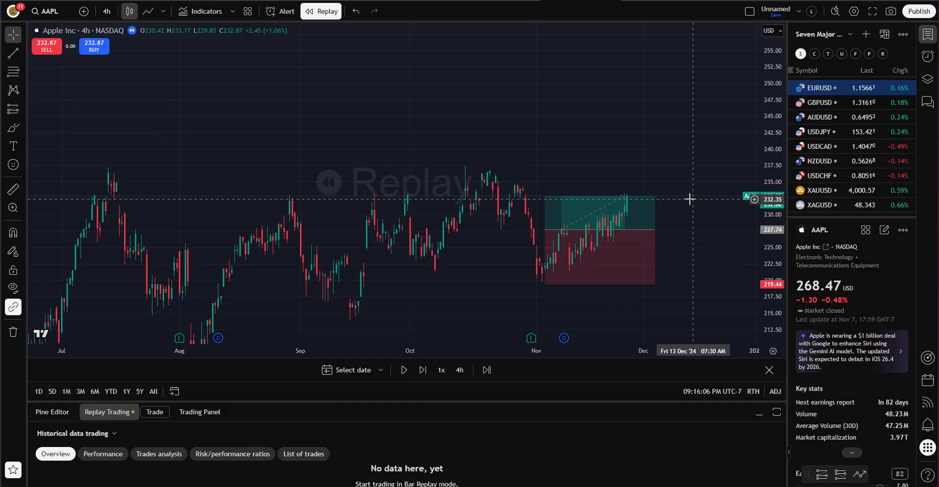
left_click_drag(776, 257, 776, 247)
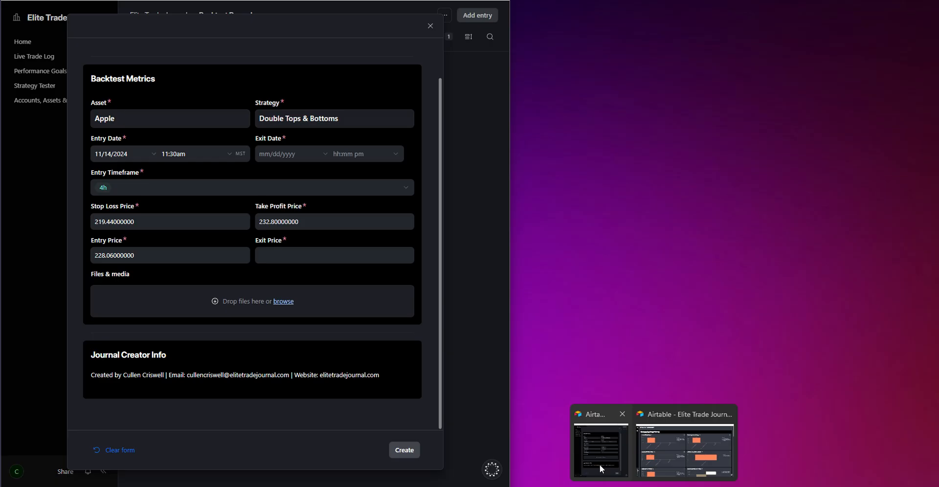
Step: Switch to the Airtable backtest form, enter 232.8 as the exit price, and try to create the entry
left_click(600, 464)
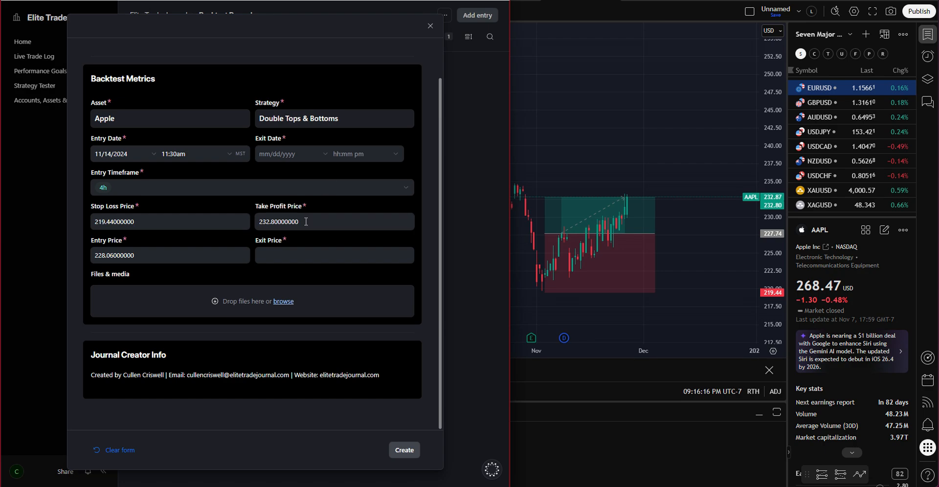
left_click(279, 252)
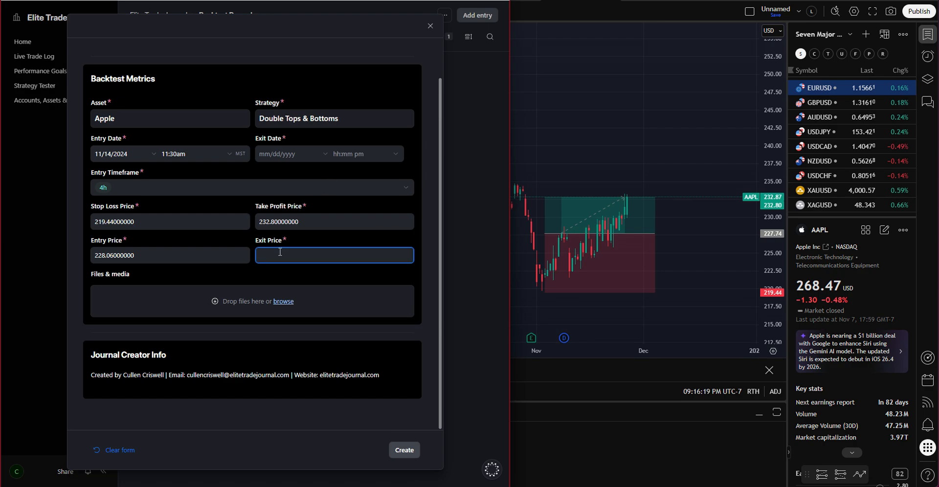
type("232.8")
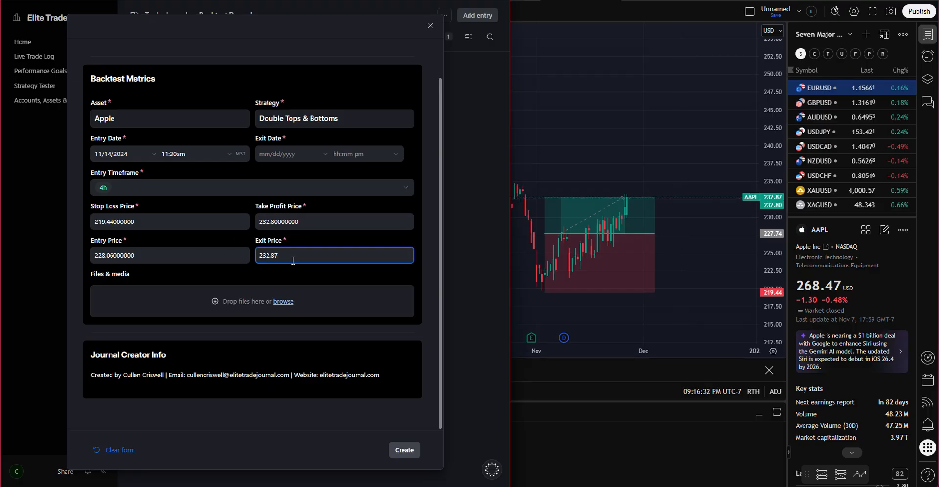
key("BackSpace")
left_click(321, 269)
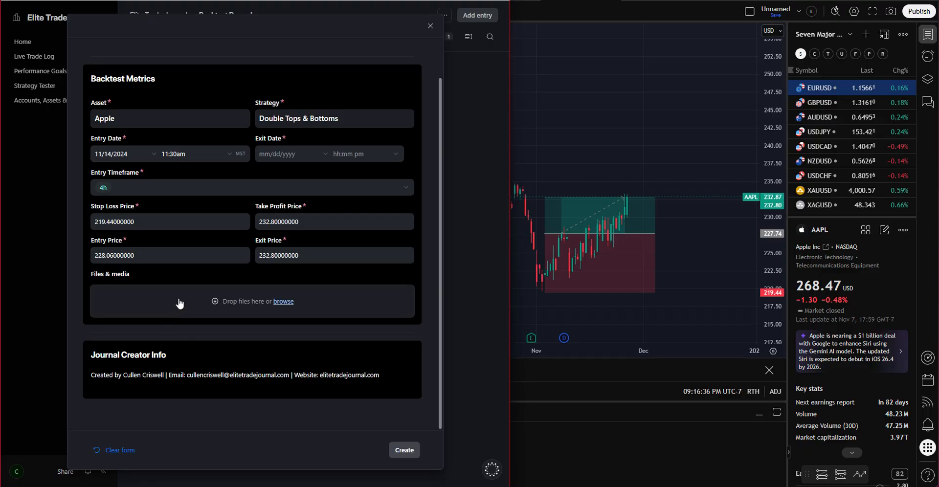
left_click(403, 453)
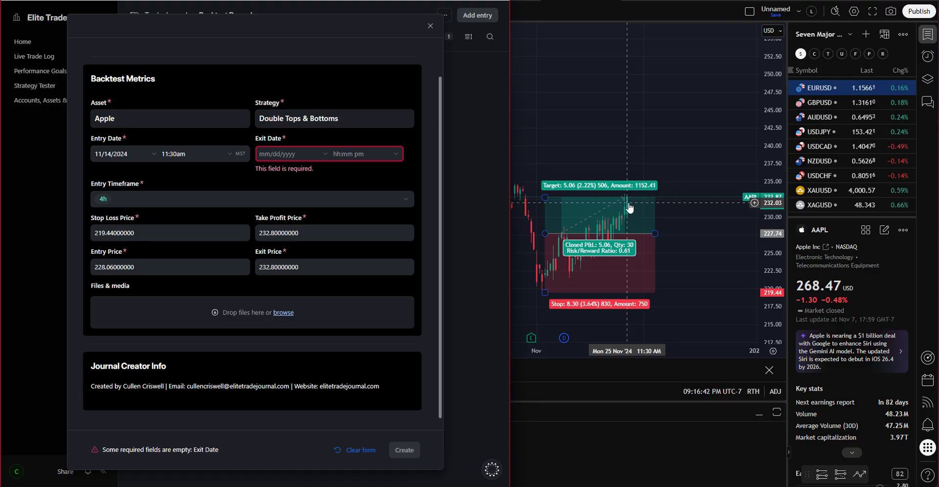
Step: Set the backtest entry's exit date to 11/25/2024
left_click(273, 153)
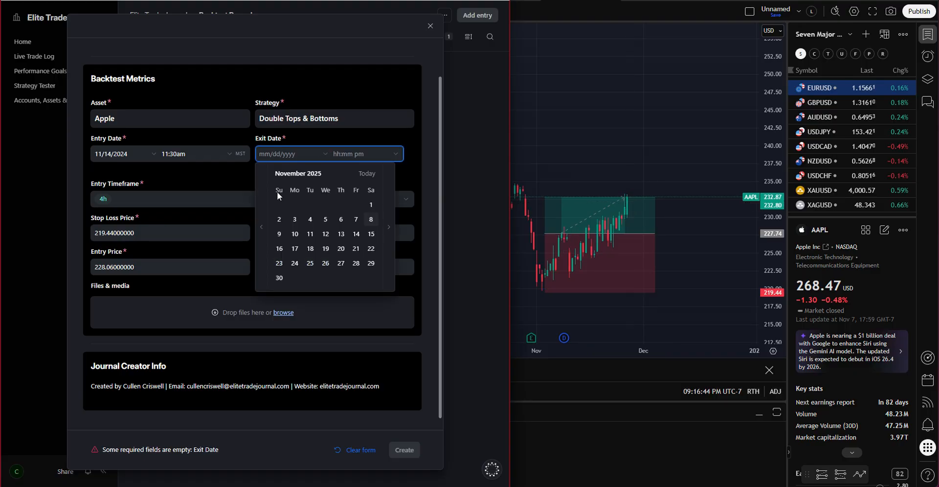
double_click(263, 227)
triple_click(262, 227)
triple_click(263, 227)
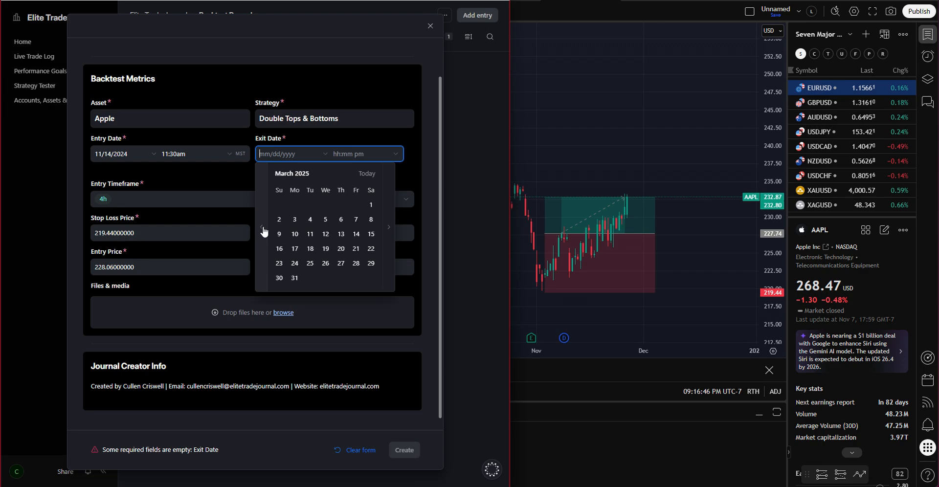
left_click(263, 227)
left_click(263, 227)
left_click(262, 227)
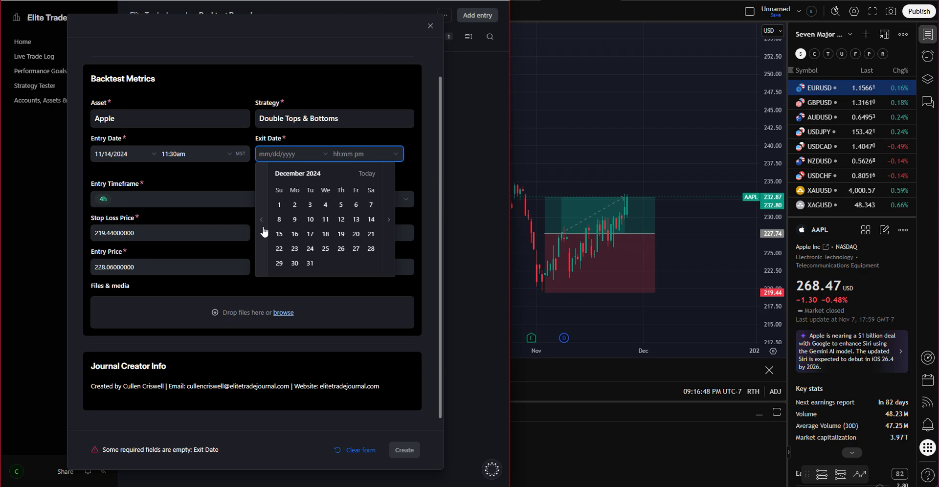
left_click(262, 228)
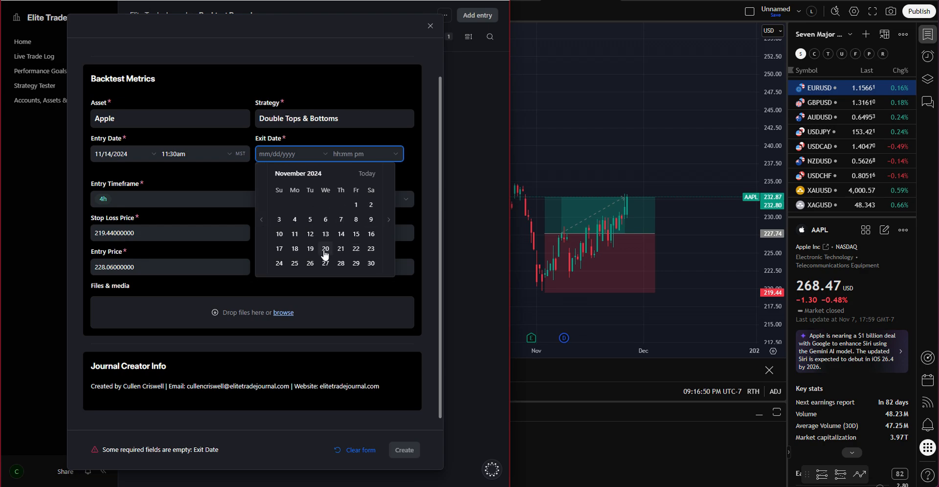
left_click(294, 263)
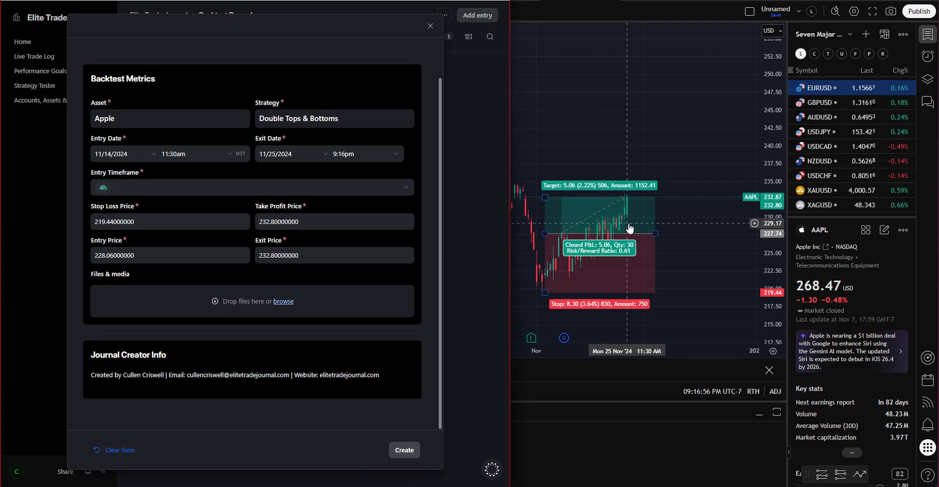
Step: Set the exit time to 11:30am and create the backtest entry
left_click(394, 155)
scroll(372, 205, "down", 2)
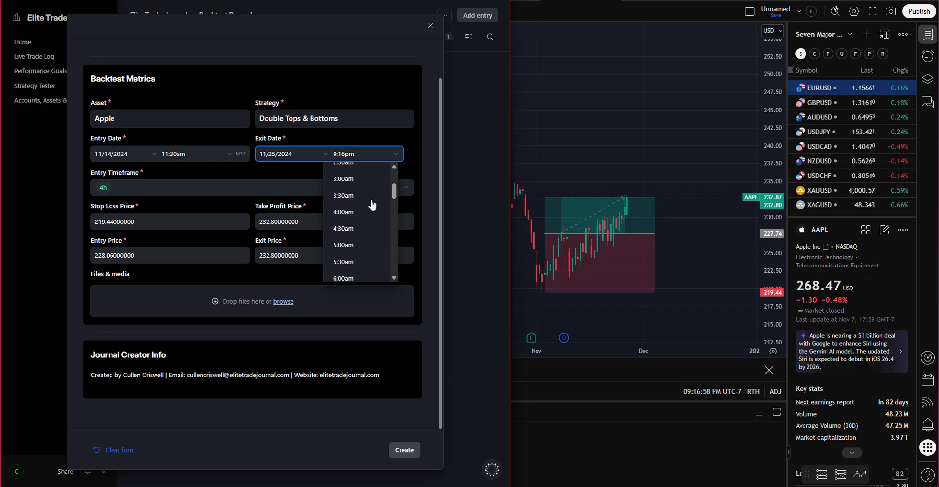
scroll(372, 205, "down", 5)
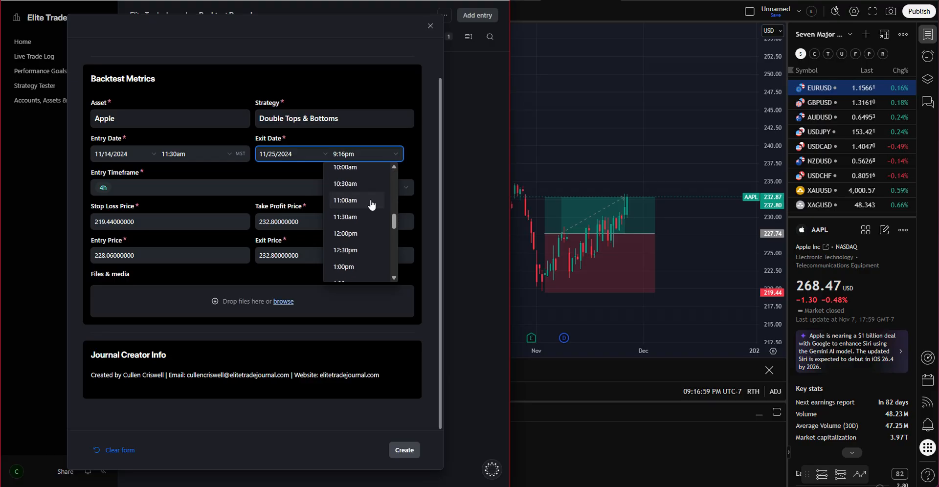
left_click(371, 216)
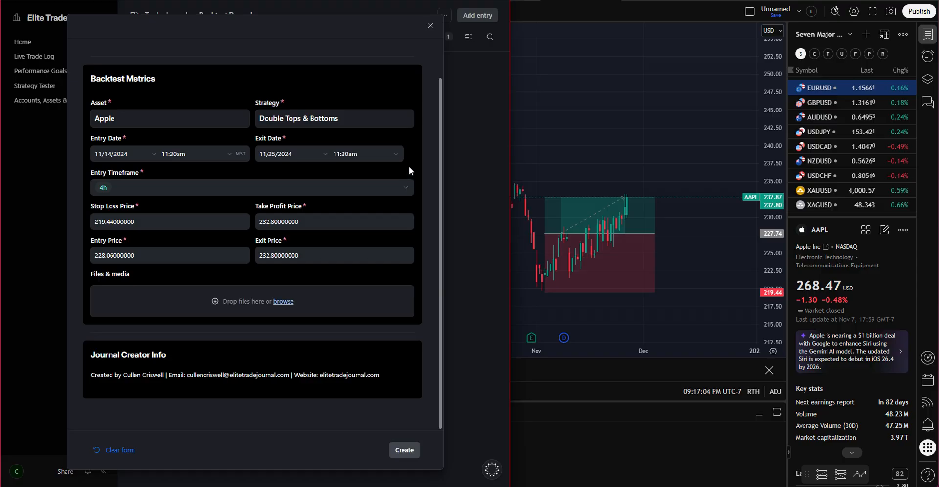
left_click(399, 446)
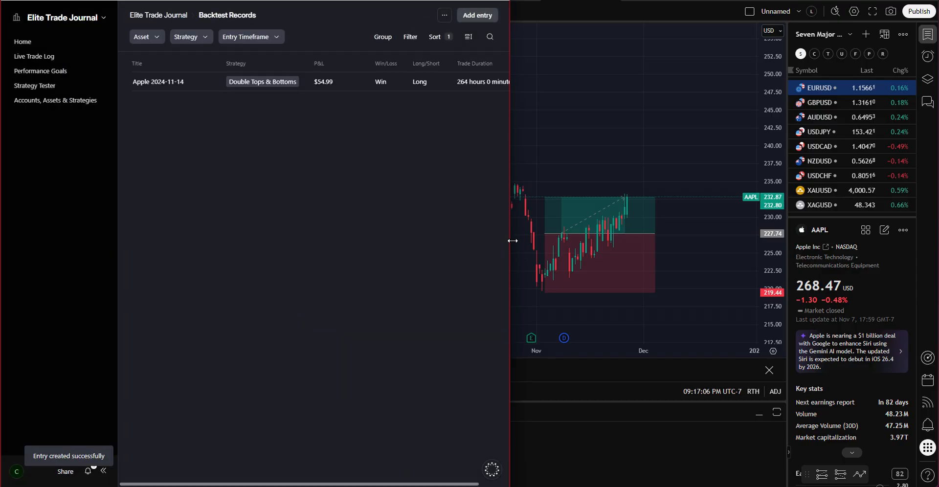
Step: Review the backtest metrics in the Apple 2024-11-14 record, then close its details
left_click(207, 82)
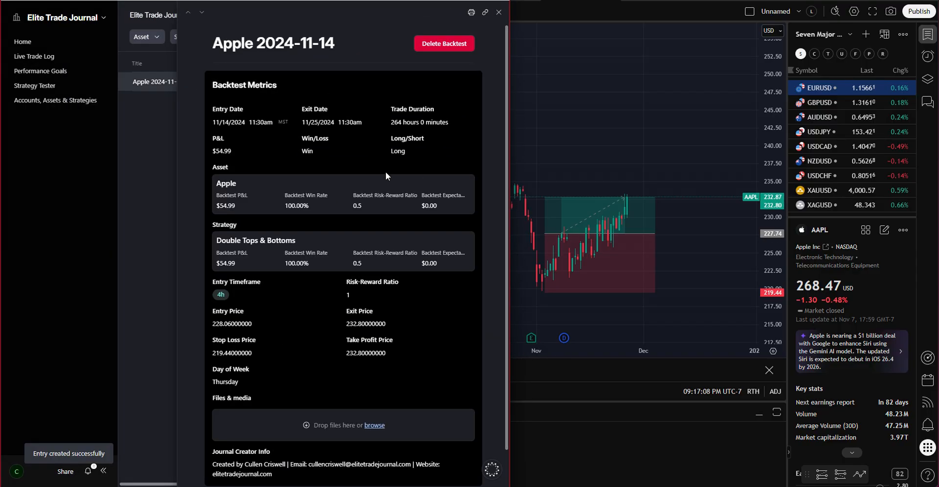
scroll(342, 198, "down", 2)
scroll(341, 197, "up", 2)
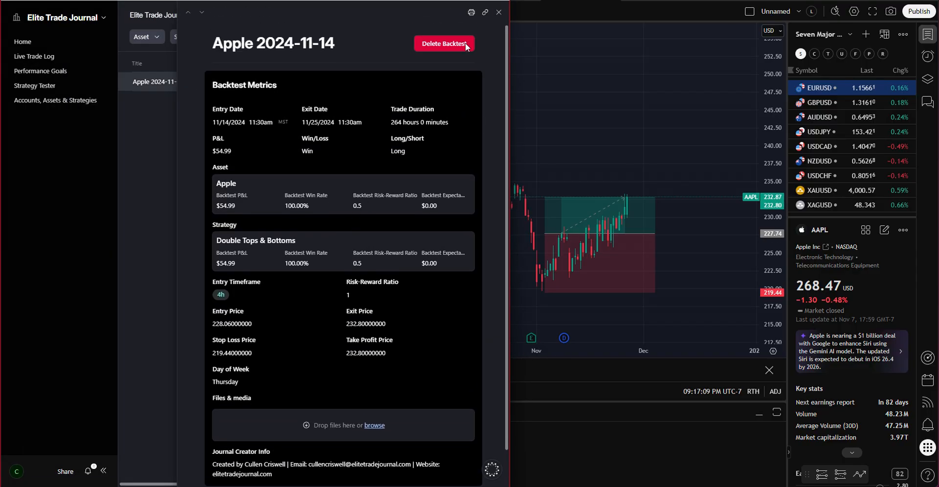
left_click(147, 130)
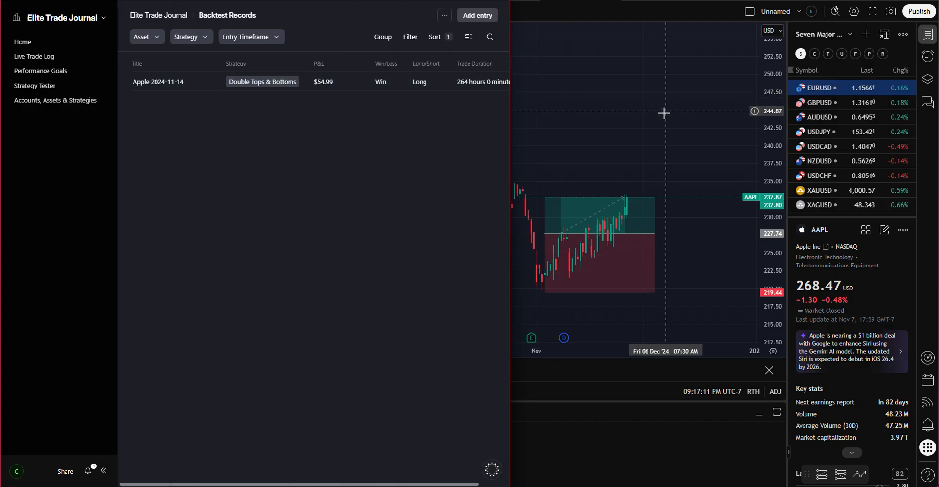
Step: Switch to the TradingView chart and advance the Apple 4h replay bar by bar from 25 November to late December 2024
left_click(687, 120)
left_click_drag(675, 147, 605, 105)
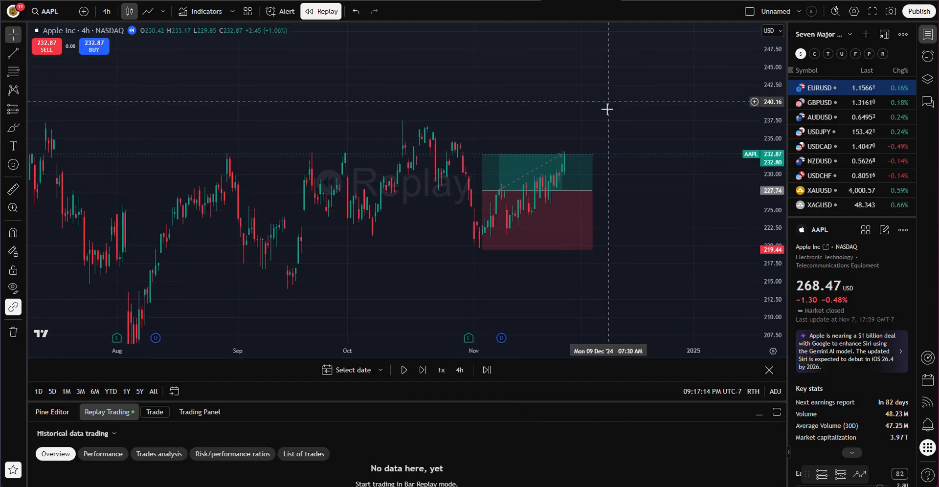
left_click(422, 370)
left_click(422, 371)
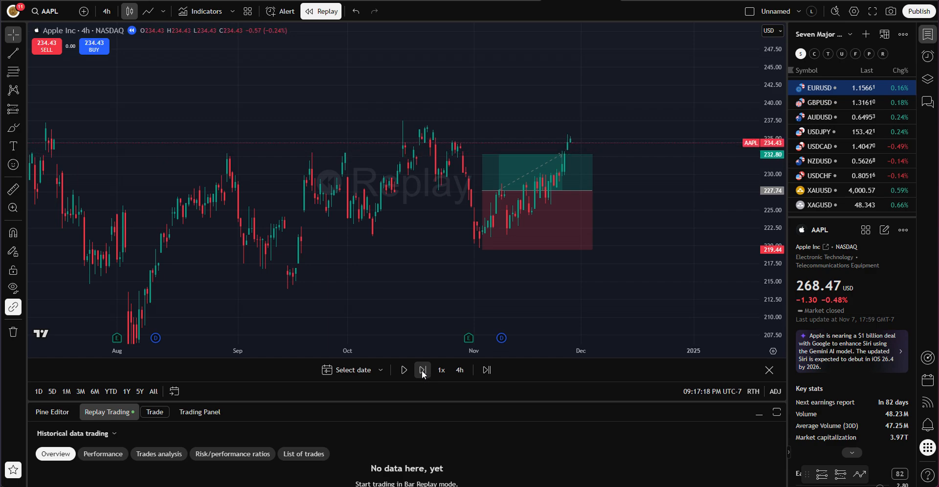
left_click(423, 370)
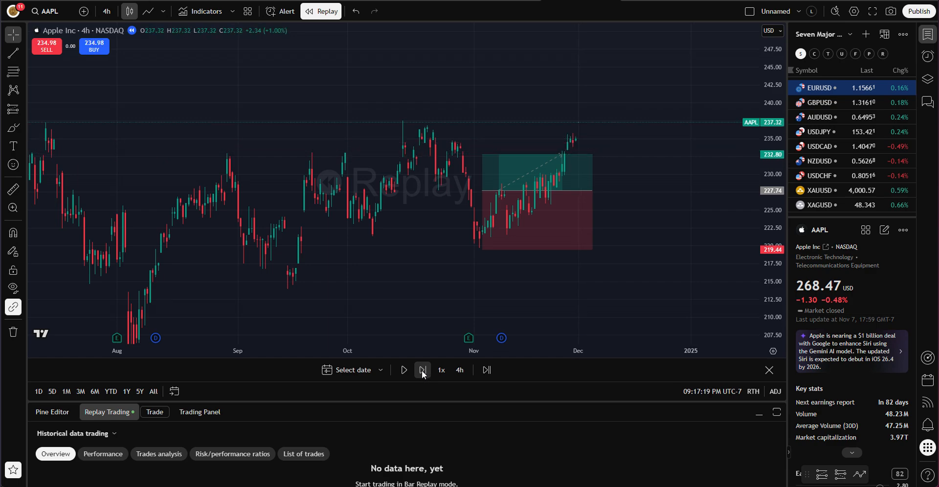
left_click(423, 370)
left_click(422, 370)
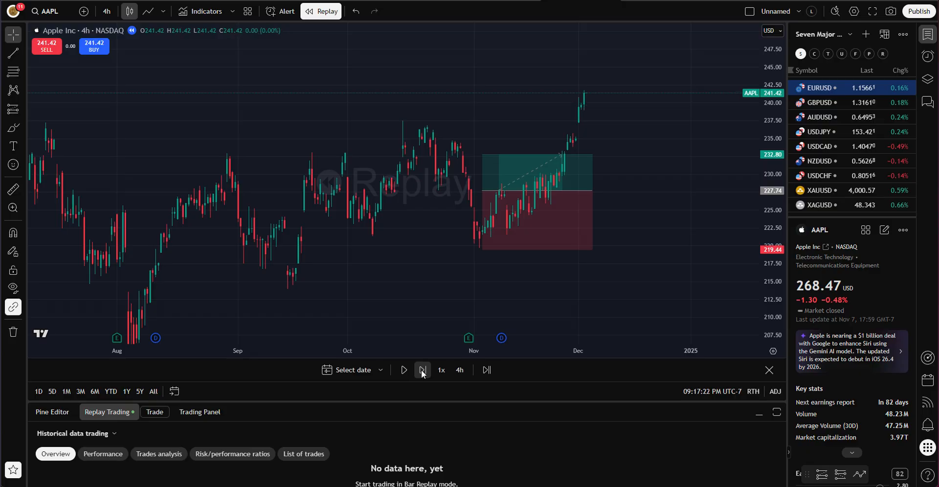
left_click(423, 370)
left_click(422, 370)
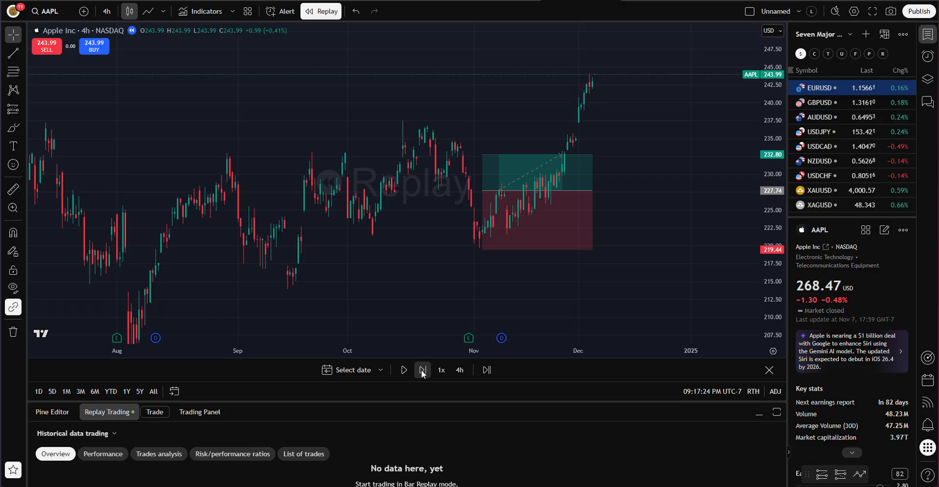
left_click(422, 370)
left_click(422, 370)
left_click(423, 370)
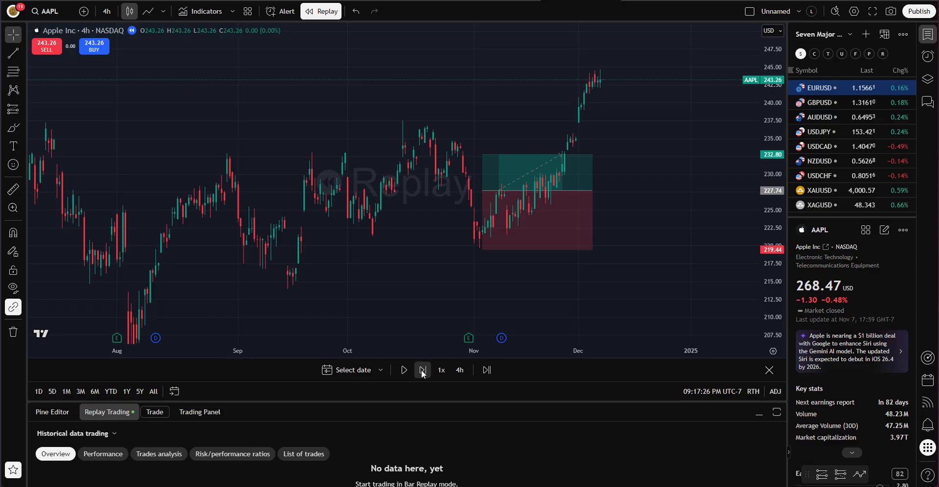
left_click(423, 370)
left_click_drag(672, 215, 581, 205)
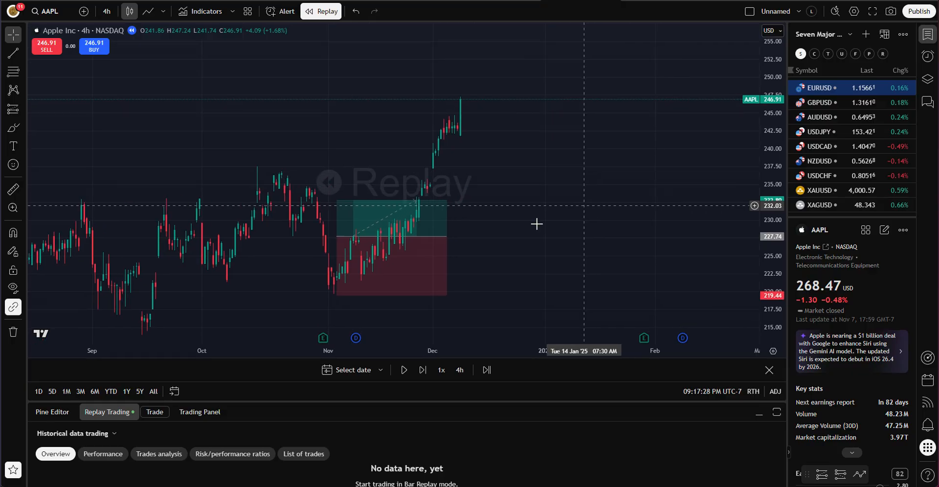
left_click(422, 370)
left_click(421, 370)
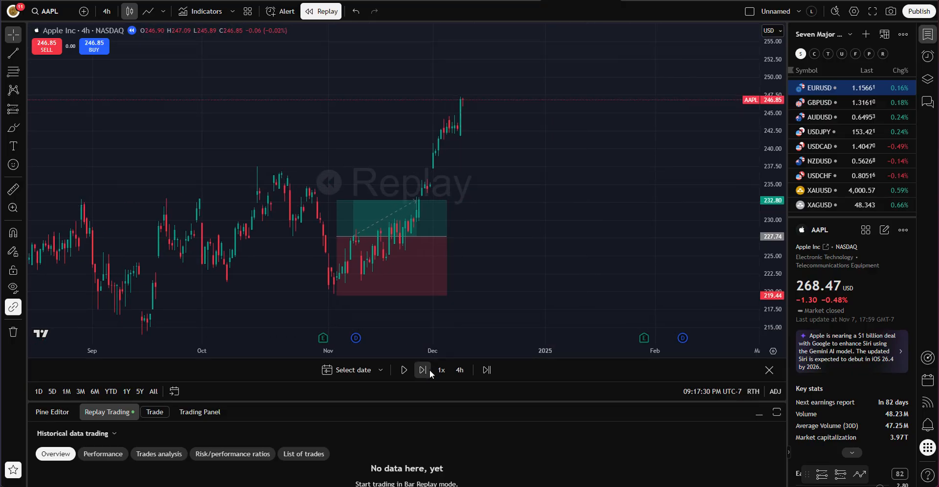
left_click(421, 372)
left_click(420, 371)
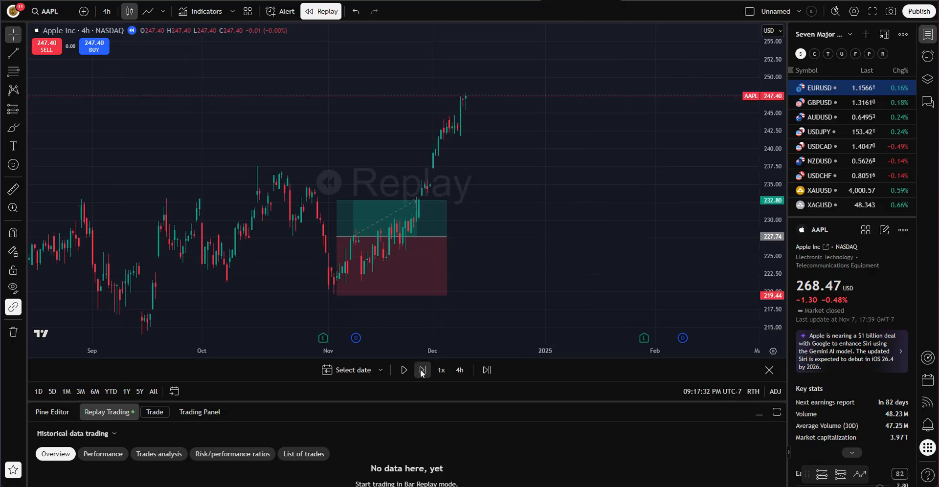
left_click(423, 373)
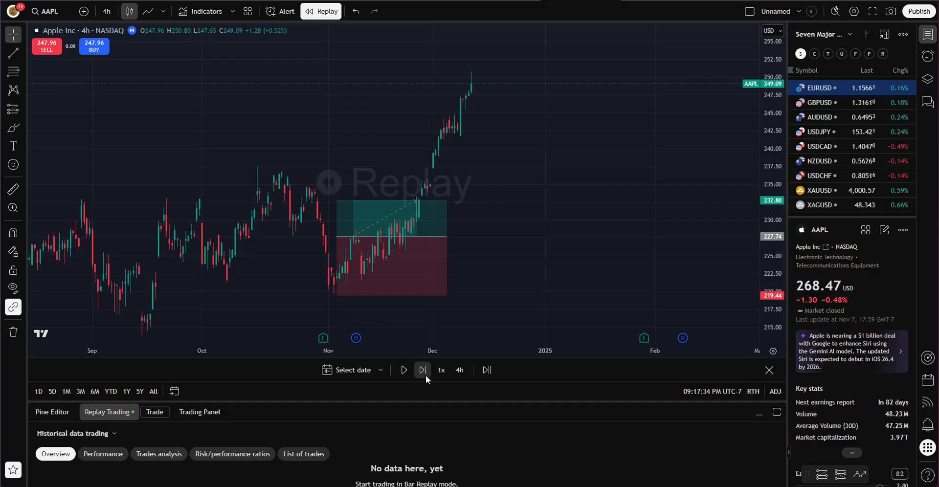
left_click(423, 371)
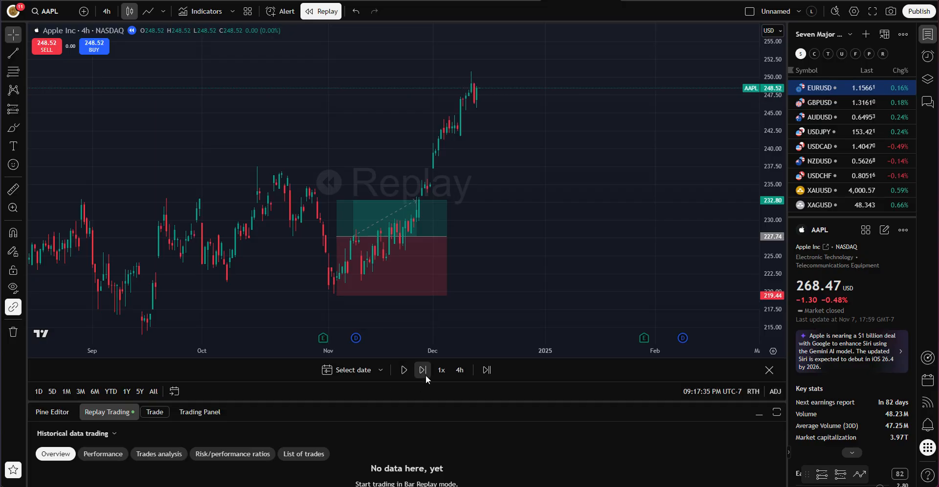
left_click(424, 372)
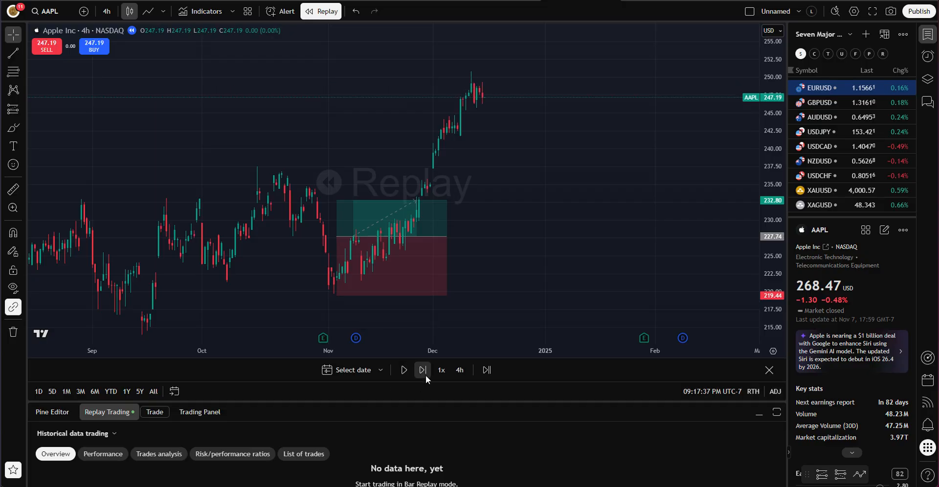
left_click(423, 373)
left_click(424, 372)
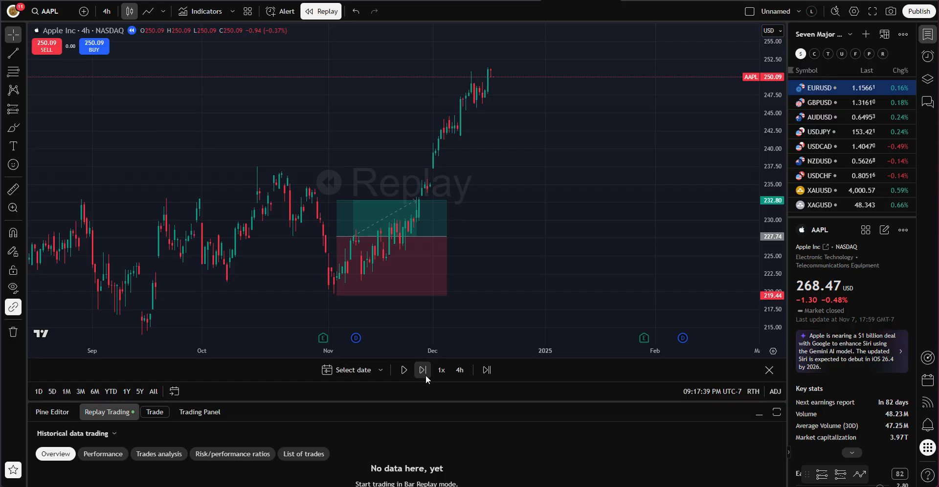
left_click(425, 374)
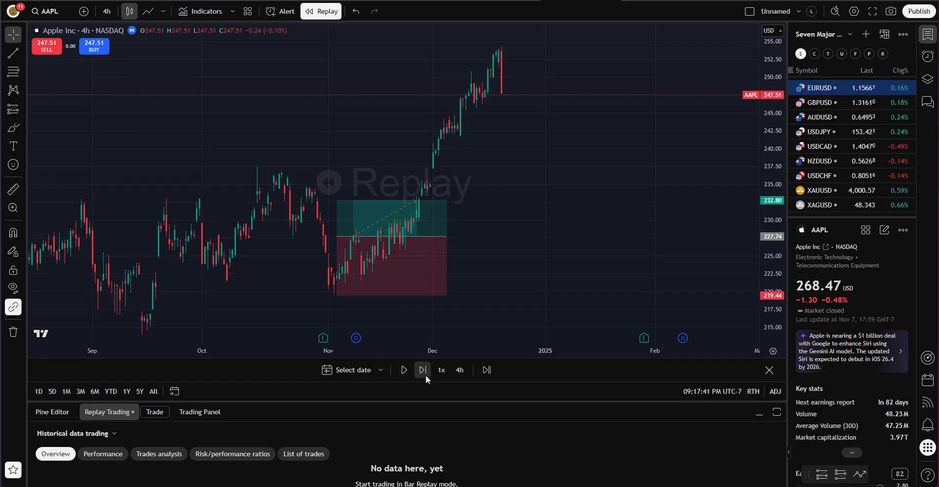
left_click(425, 375)
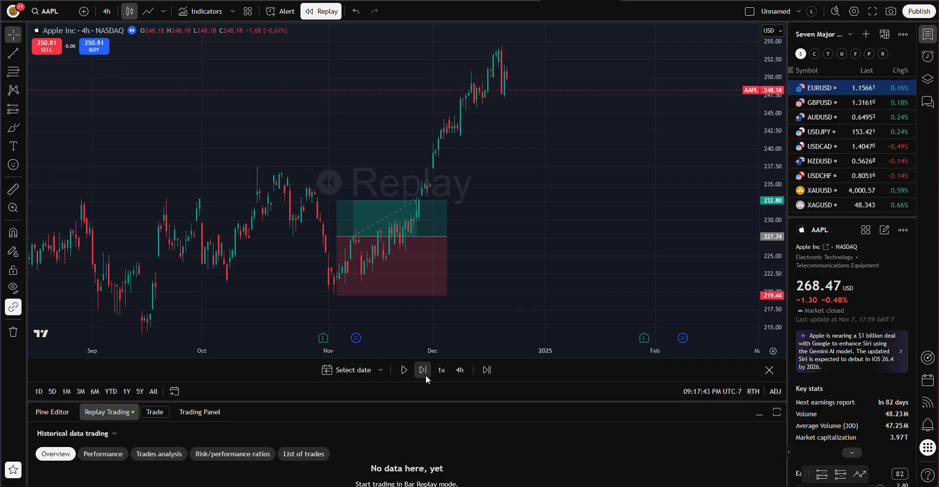
left_click(426, 375)
left_click(425, 375)
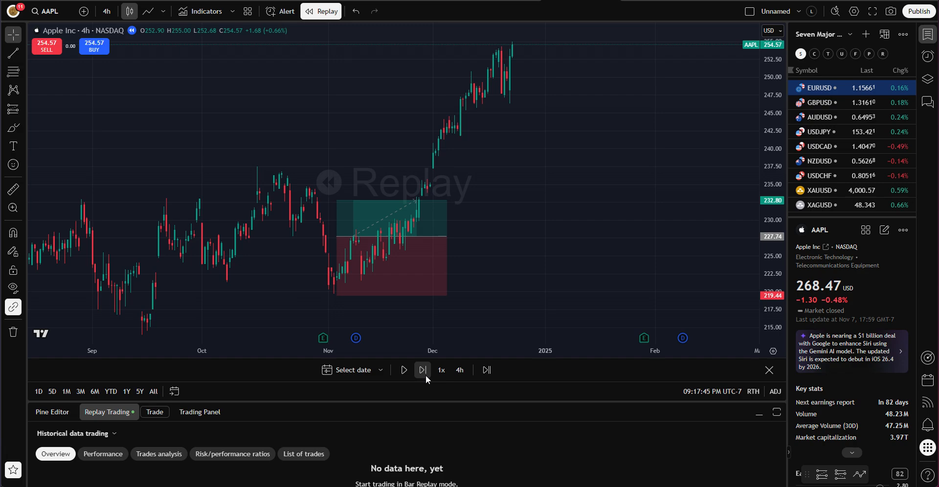
left_click(426, 374)
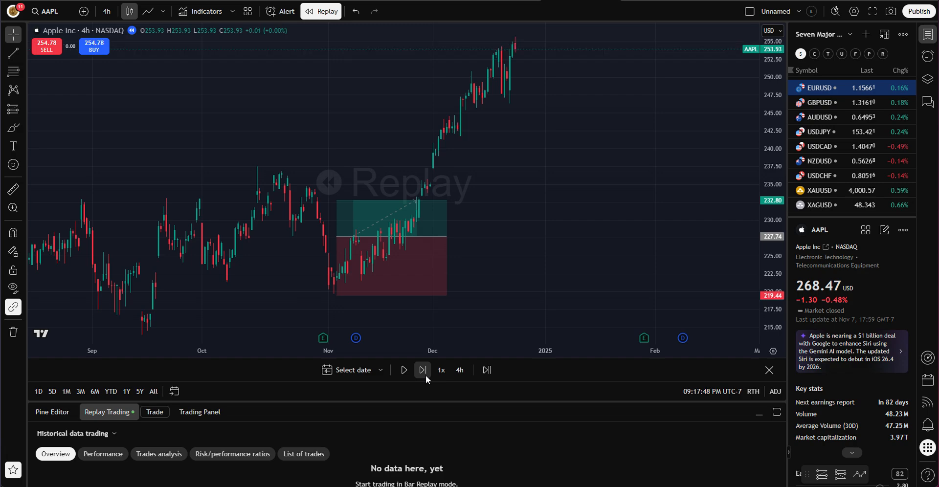
left_click(426, 375)
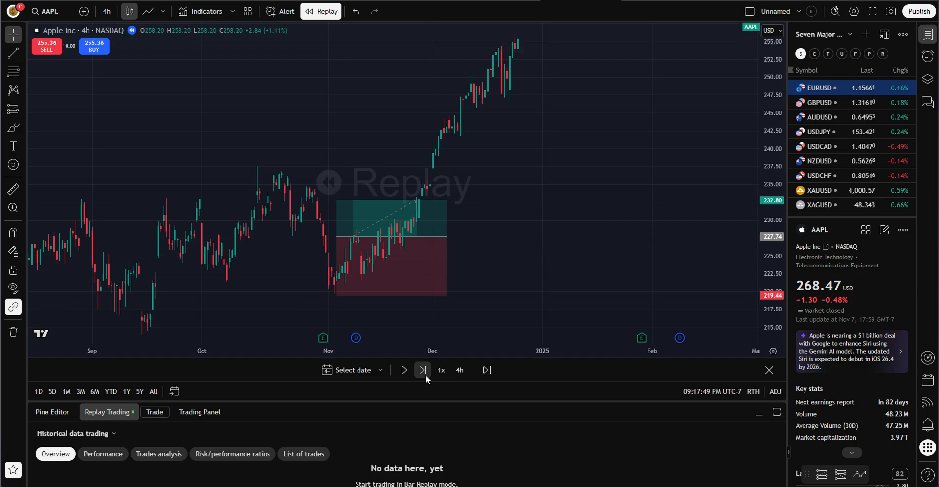
left_click(425, 374)
left_click(424, 372)
Step: Remove the closed November trade's long position drawing from the Apple chart
left_click_drag(570, 233, 521, 274)
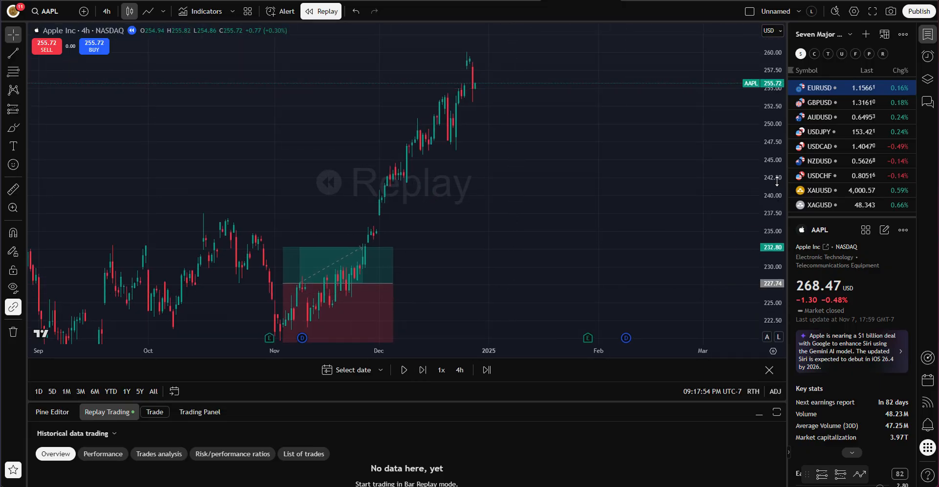
left_click_drag(776, 181, 778, 211)
left_click(384, 275)
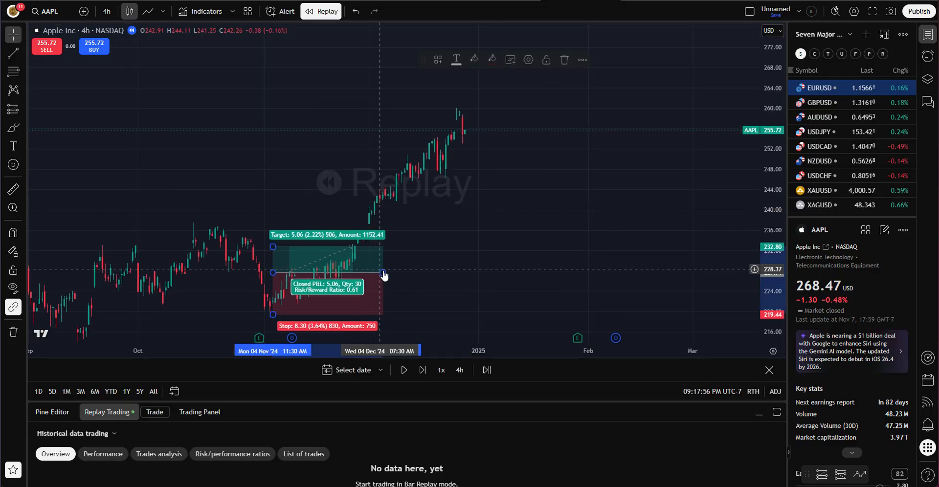
right_click(384, 274)
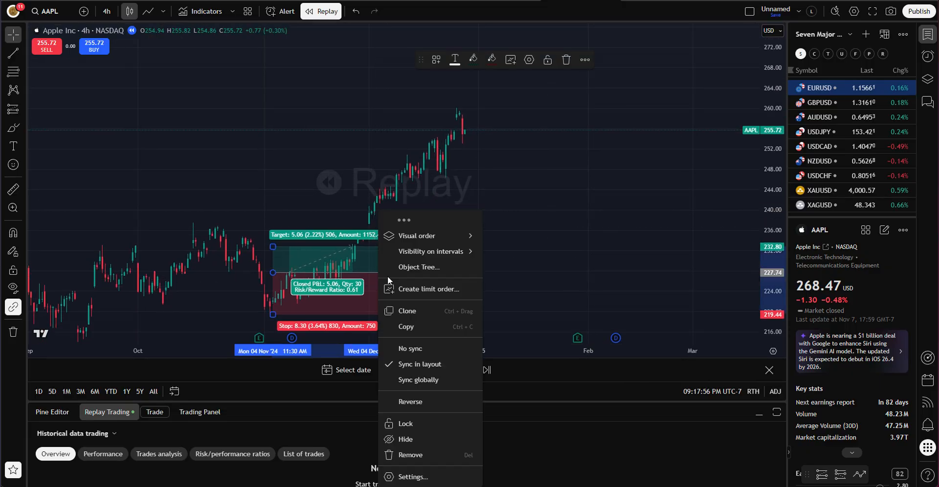
left_click(430, 453)
Step: Advance the Apple replay bar by bar through early January to late January 2025, looking for the next double top or bottom
left_click(424, 370)
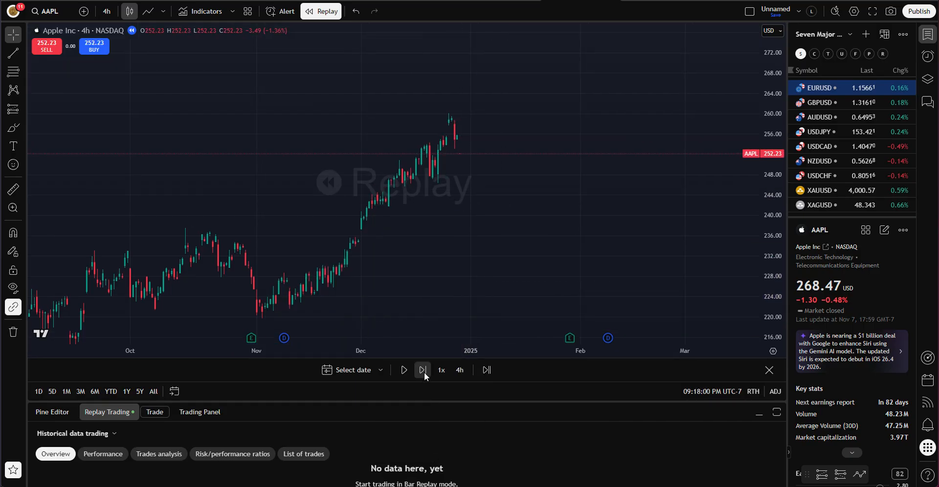
left_click(423, 371)
left_click(424, 370)
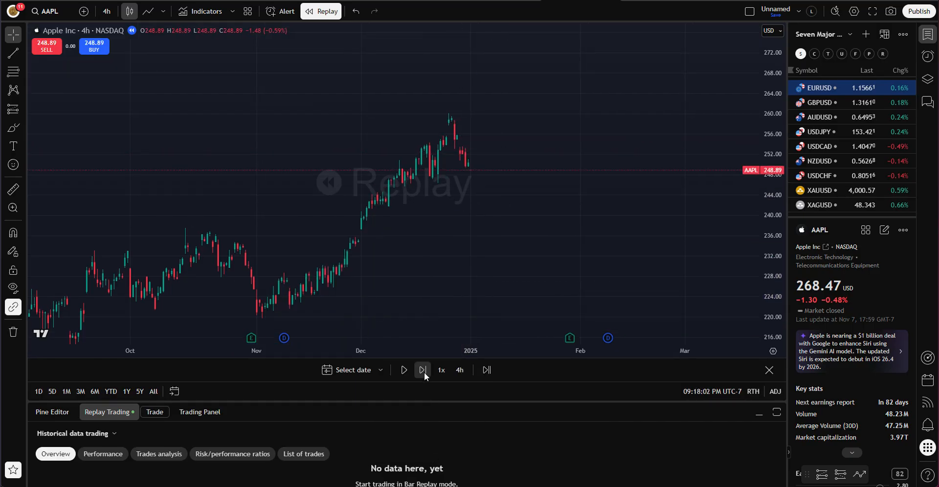
left_click(424, 370)
left_click(423, 370)
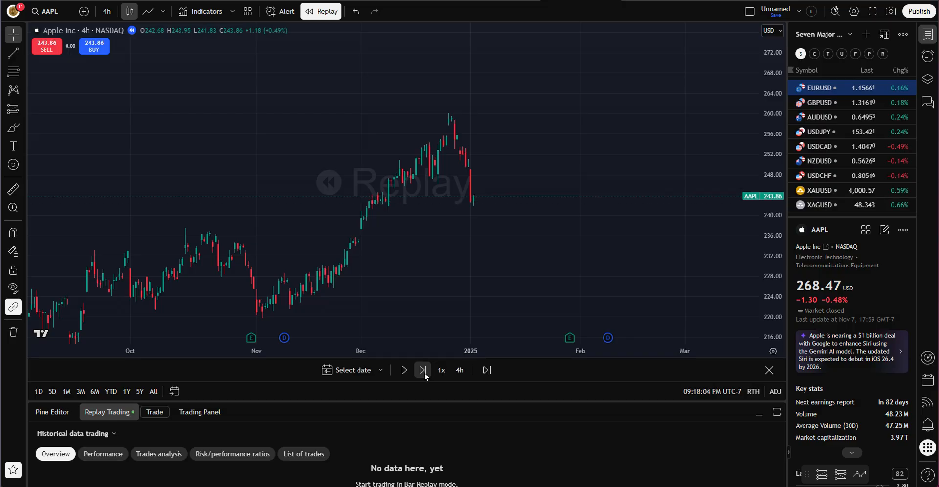
left_click(423, 370)
left_click(424, 370)
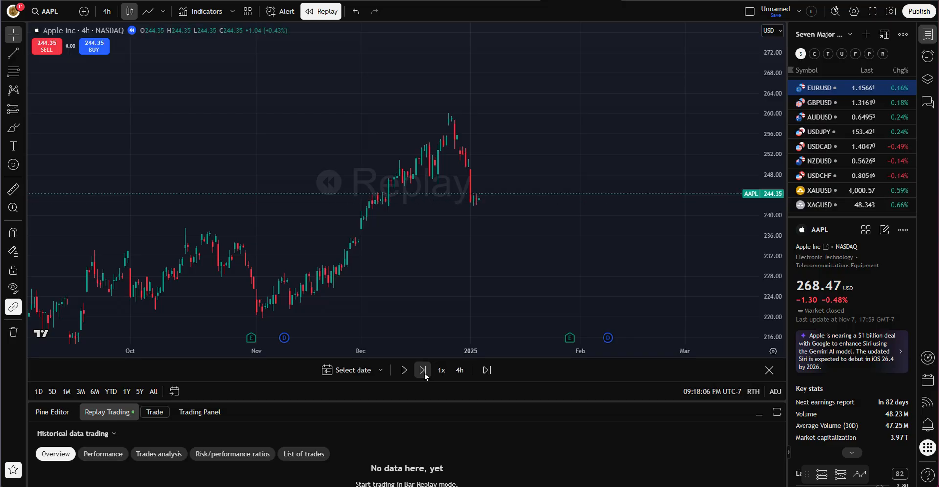
left_click(423, 370)
left_click(423, 370)
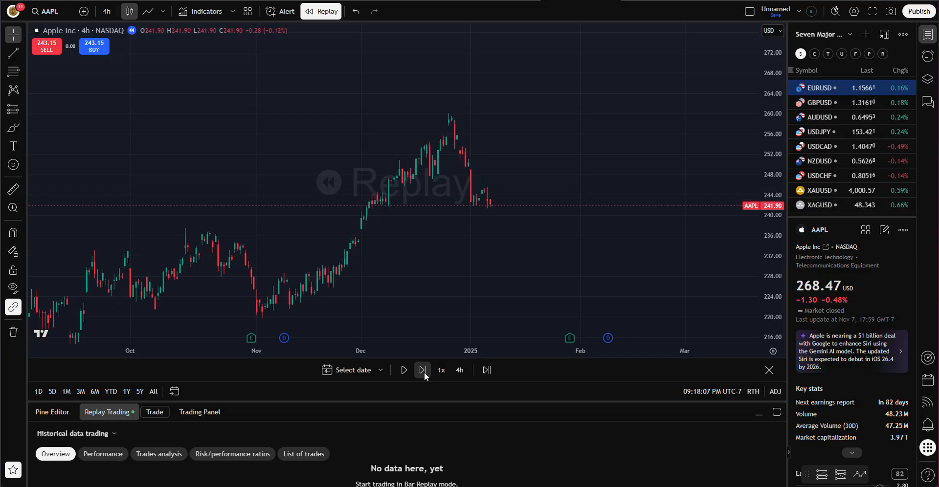
left_click(424, 371)
left_click(423, 370)
left_click(423, 370)
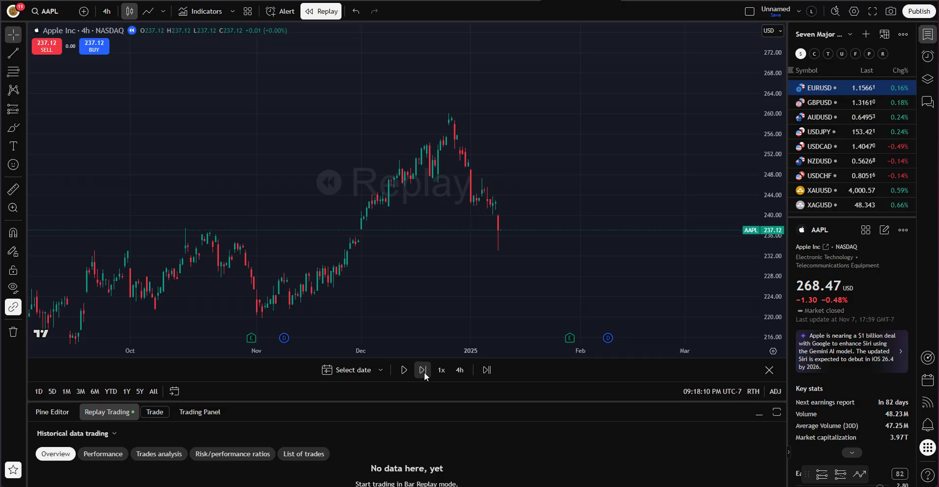
left_click(424, 370)
left_click(423, 371)
left_click(424, 370)
left_click(424, 371)
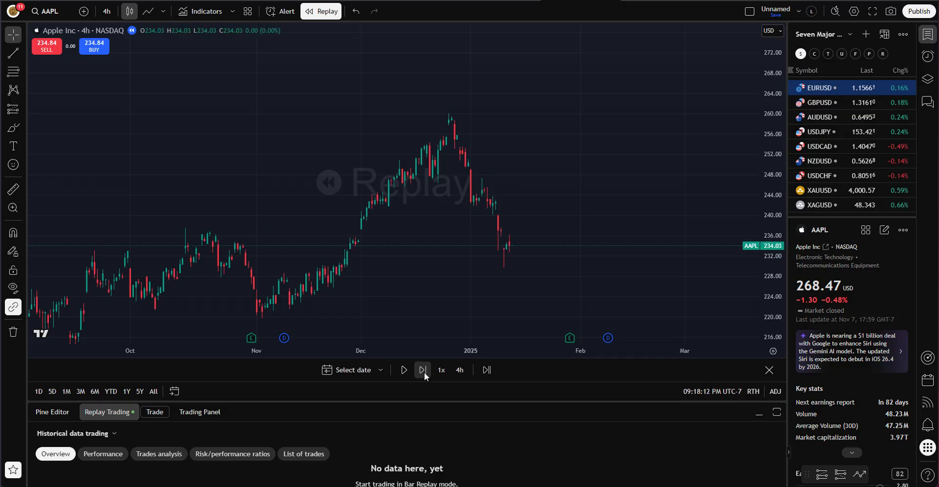
left_click(423, 370)
left_click(424, 370)
left_click(423, 370)
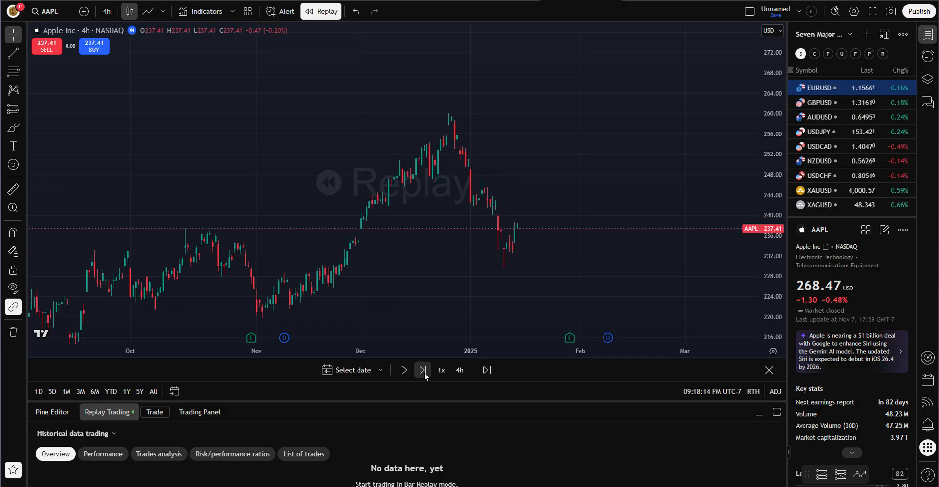
left_click(423, 371)
left_click(423, 370)
left_click(424, 371)
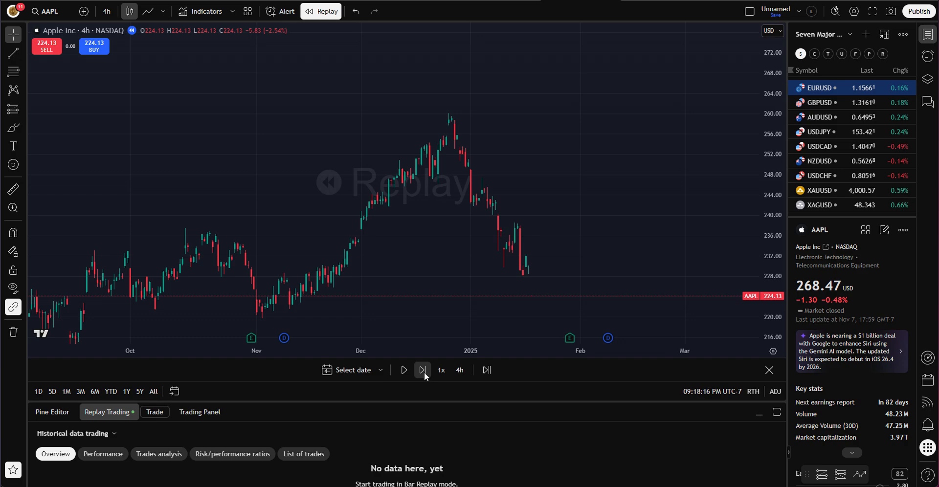
left_click(423, 371)
left_click(424, 371)
left_click(423, 371)
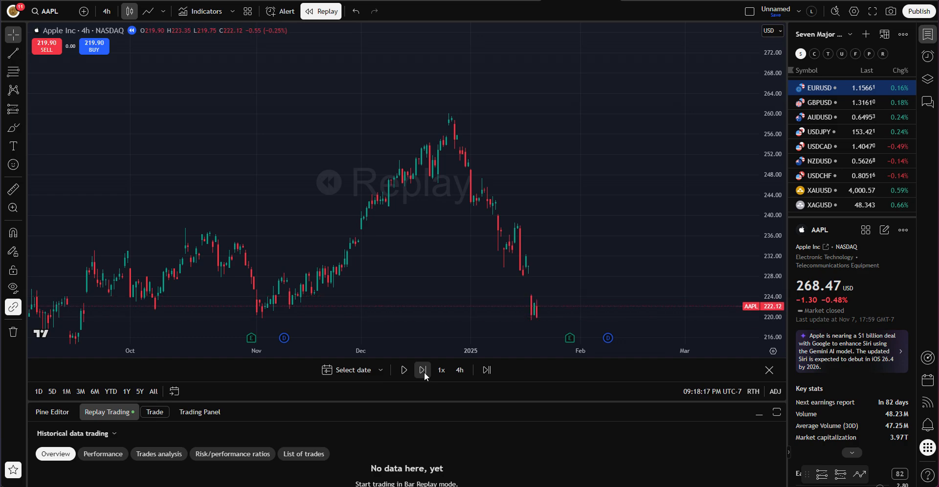
left_click(423, 371)
left_click(423, 371)
left_click(423, 371)
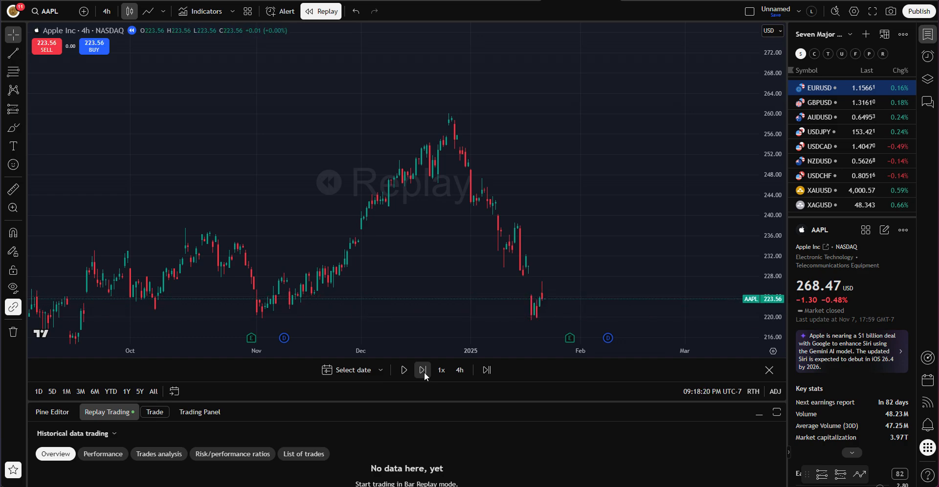
left_click(423, 370)
left_click(423, 370)
left_click(424, 370)
left_click(424, 371)
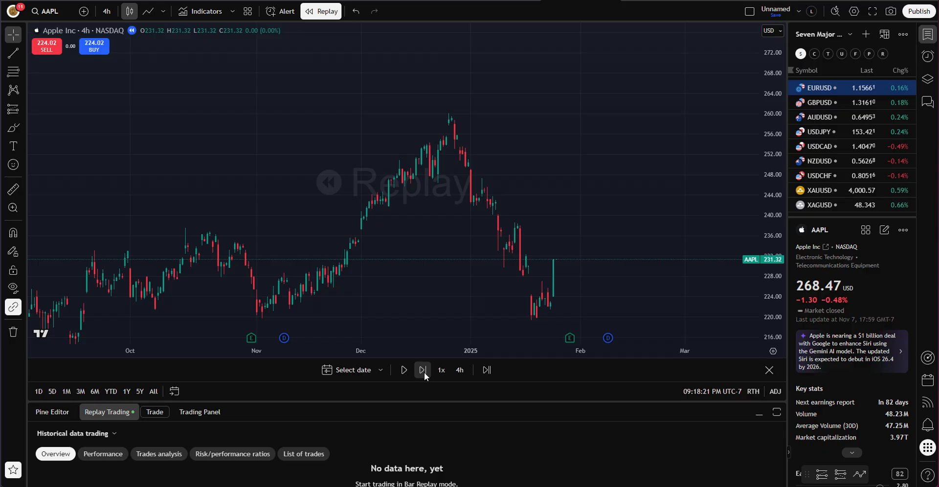
left_click(423, 371)
left_click(424, 371)
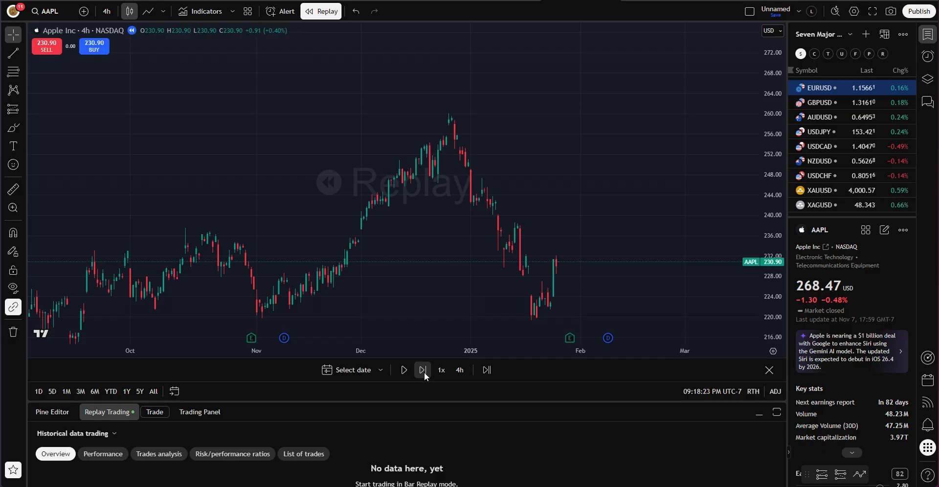
left_click(423, 371)
scroll(688, 215, "right", 3)
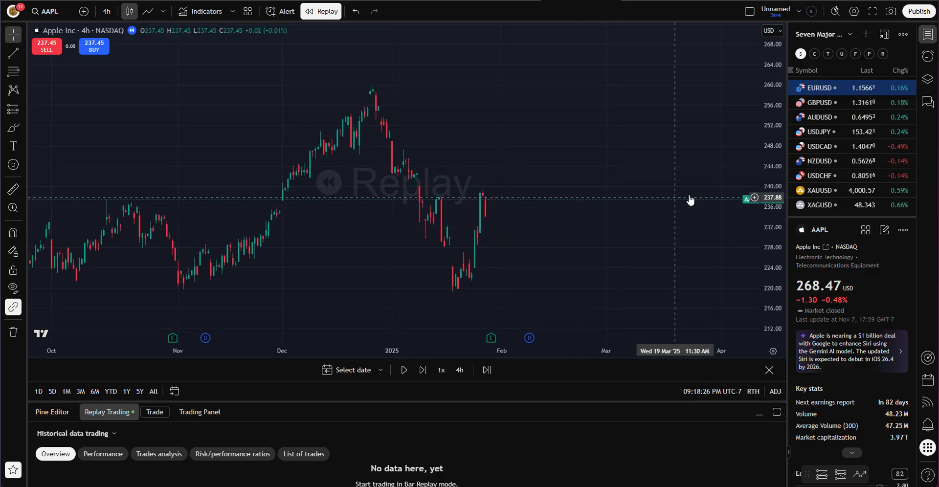
Step: Advance the Apple 4h replay bar by bar from late January to 11 February 2025, looking for a double bottom breakout
left_click_drag(770, 161, 769, 227)
scroll(635, 215, "up", 1)
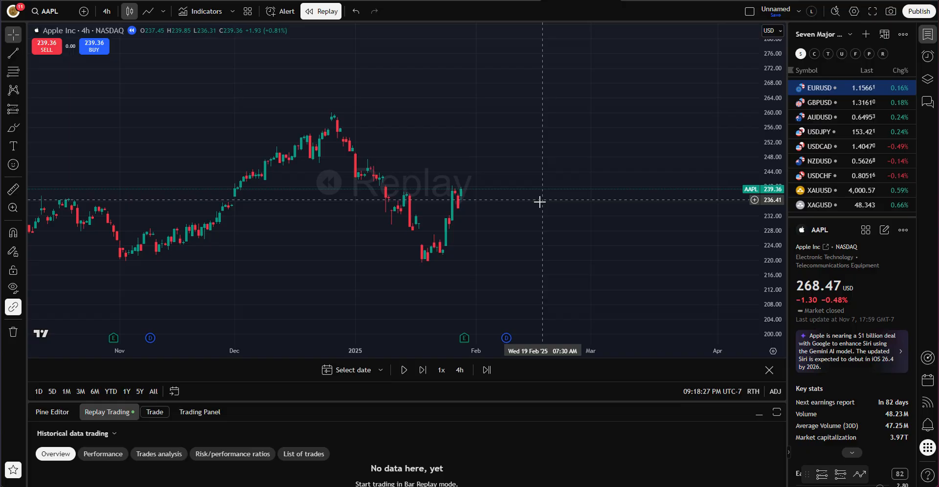
left_click(424, 370)
left_click(423, 370)
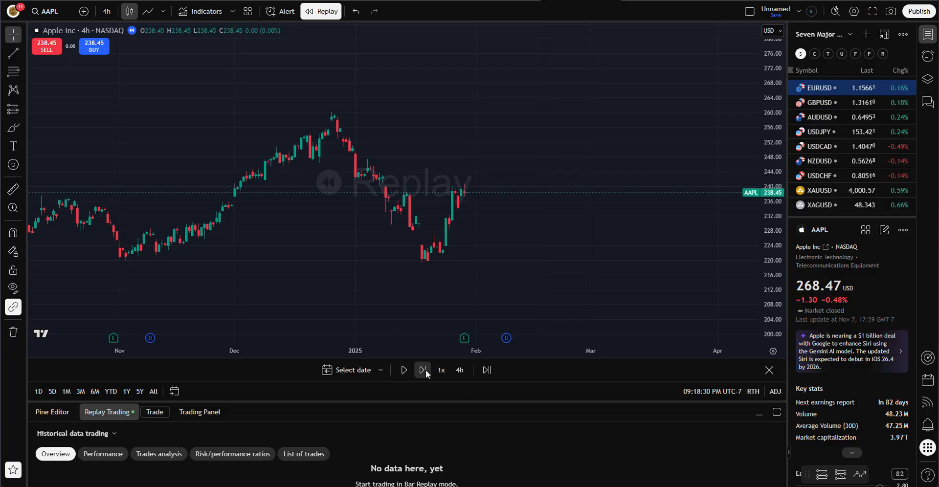
left_click(424, 370)
left_click(423, 370)
left_click(423, 370)
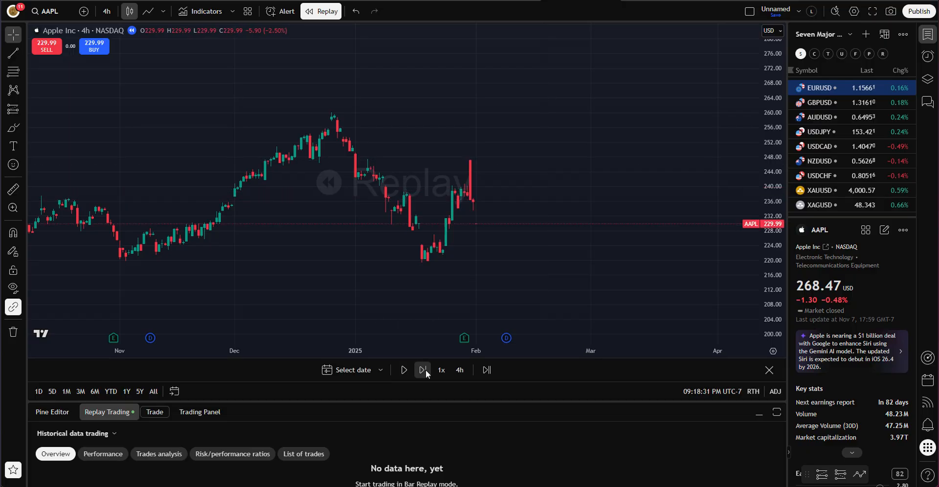
left_click(423, 370)
left_click(423, 370)
left_click(424, 370)
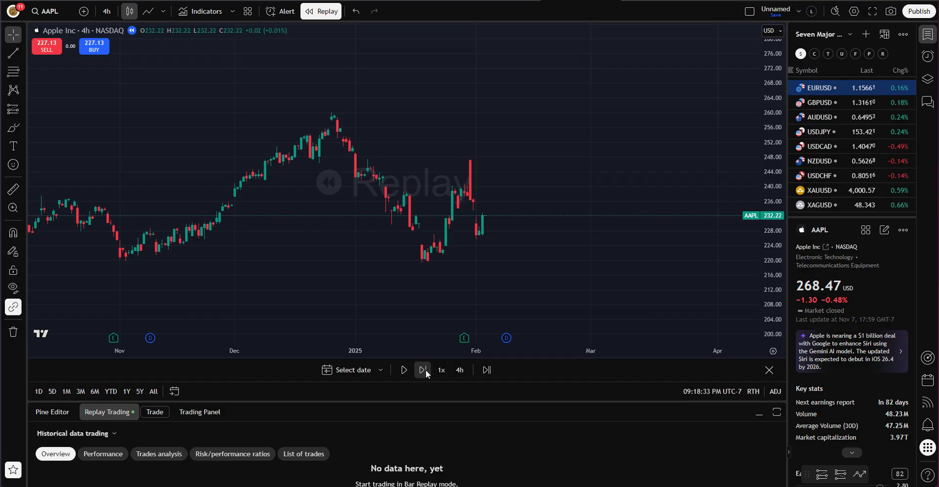
left_click(423, 370)
left_click(424, 371)
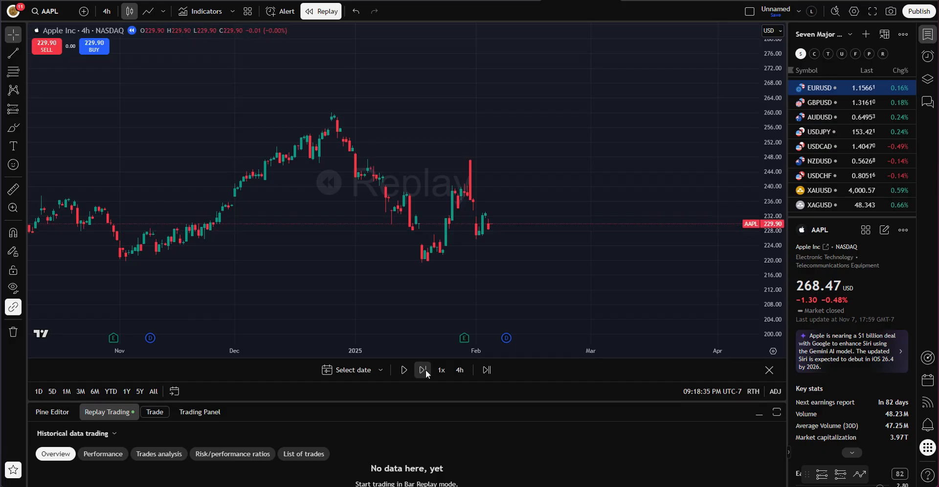
left_click(423, 371)
left_click(423, 370)
left_click(423, 370)
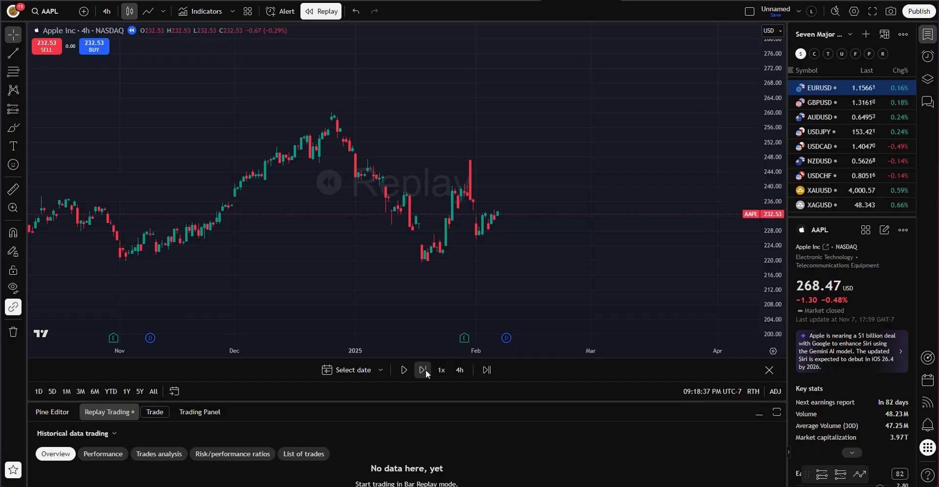
left_click(424, 370)
left_click(424, 370)
left_click(424, 370)
left_click(423, 370)
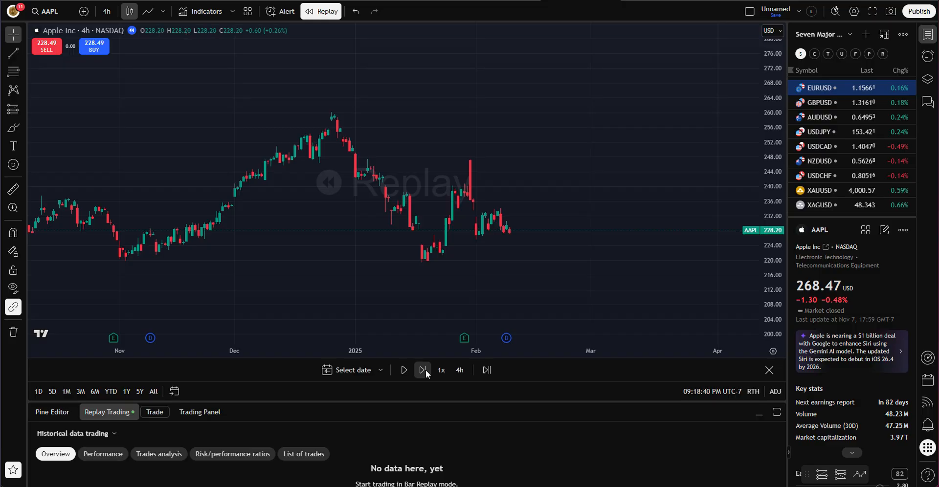
left_click(423, 370)
left_click(423, 370)
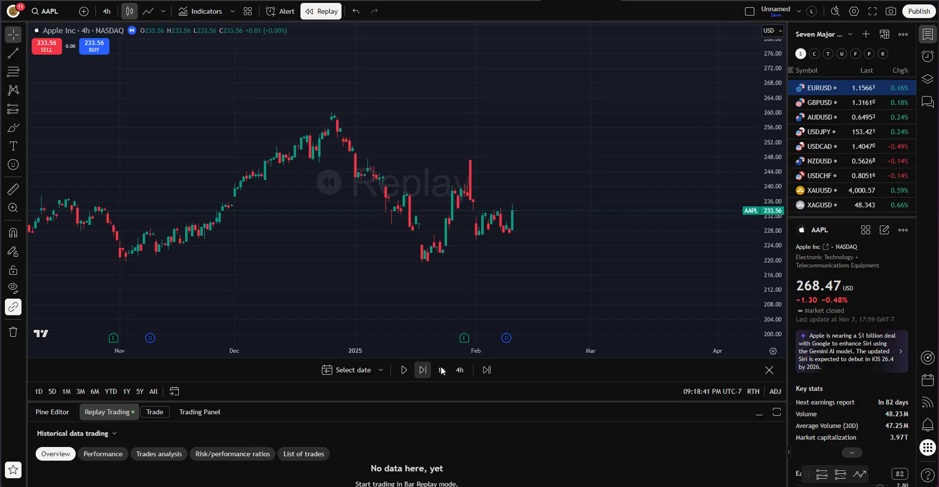
Step: Place a long position drawing on the Apple chart at the early February 2025 bars, with its entry at about 232.95
scroll(574, 219, "up", 2)
scroll(508, 272, "up", 3)
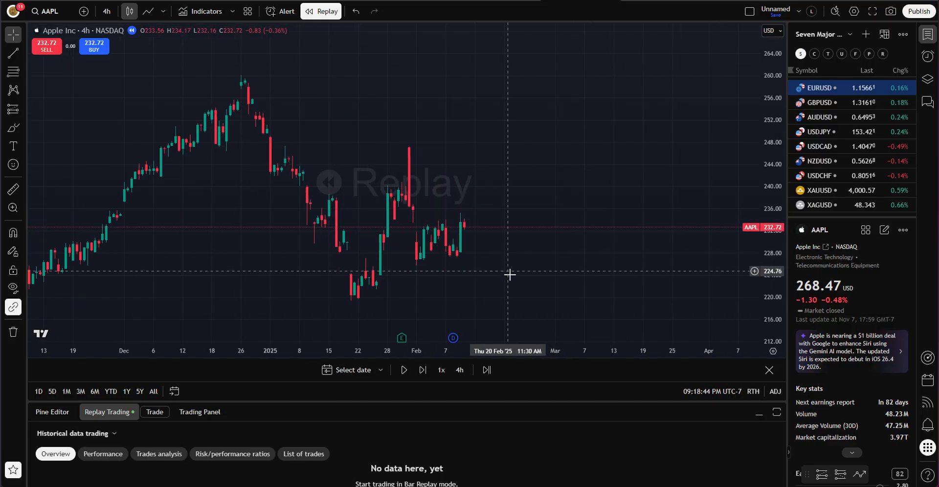
left_click(23, 108)
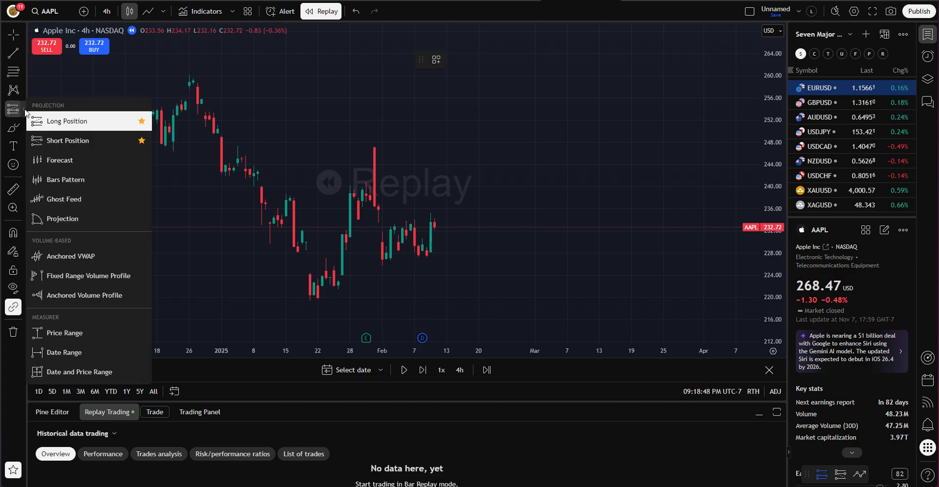
left_click(70, 122)
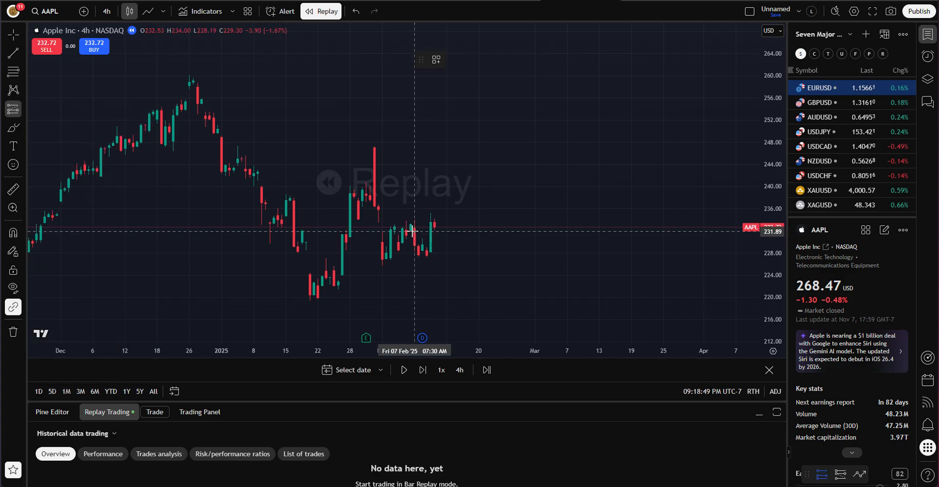
left_click(391, 225)
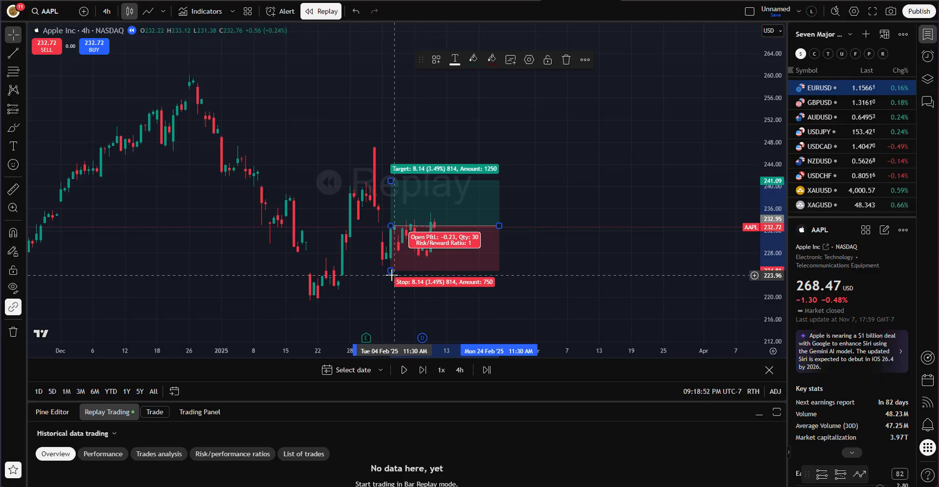
Step: Adjust the long position's stop to about 225.64, below the recent low, and its target to about 244.13
left_click_drag(394, 272, 392, 257)
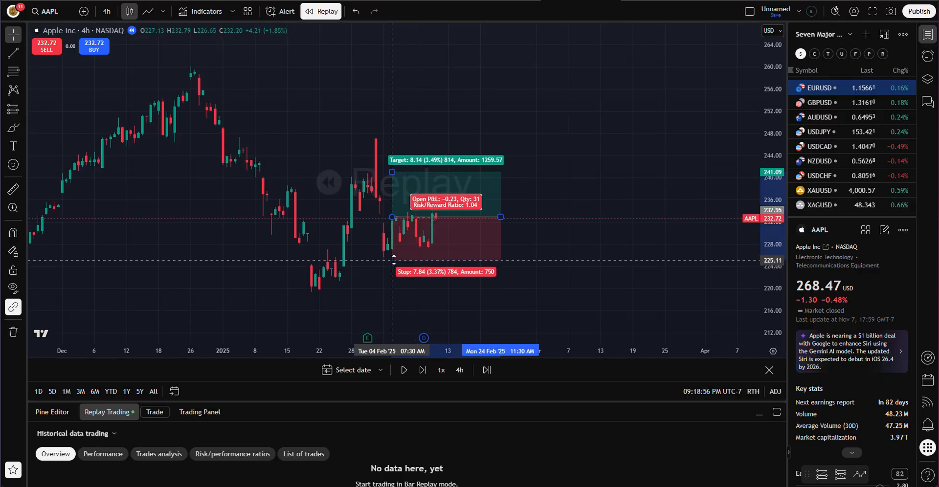
left_click(565, 264)
left_click(393, 176)
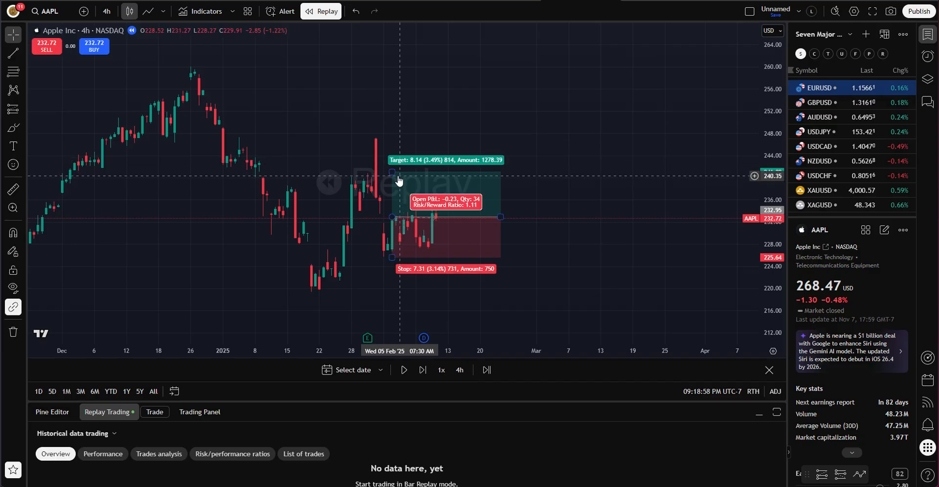
left_click_drag(393, 173, 393, 155)
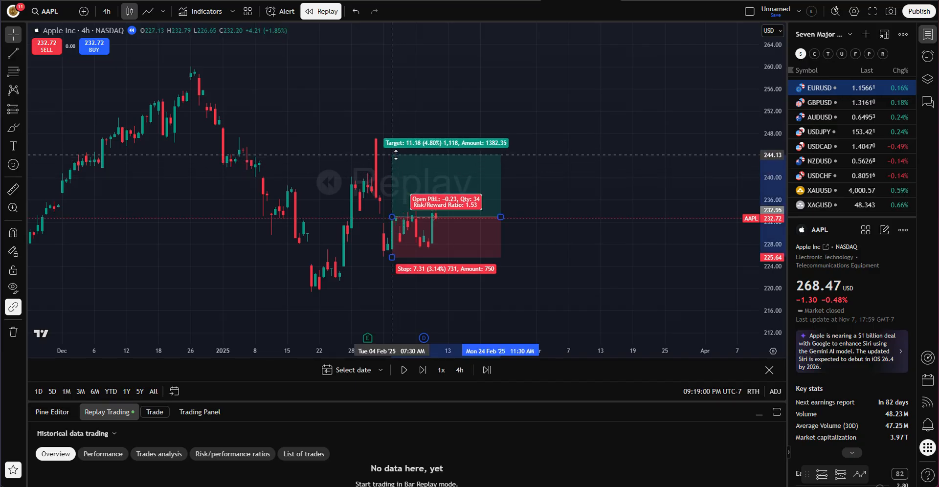
left_click(632, 288)
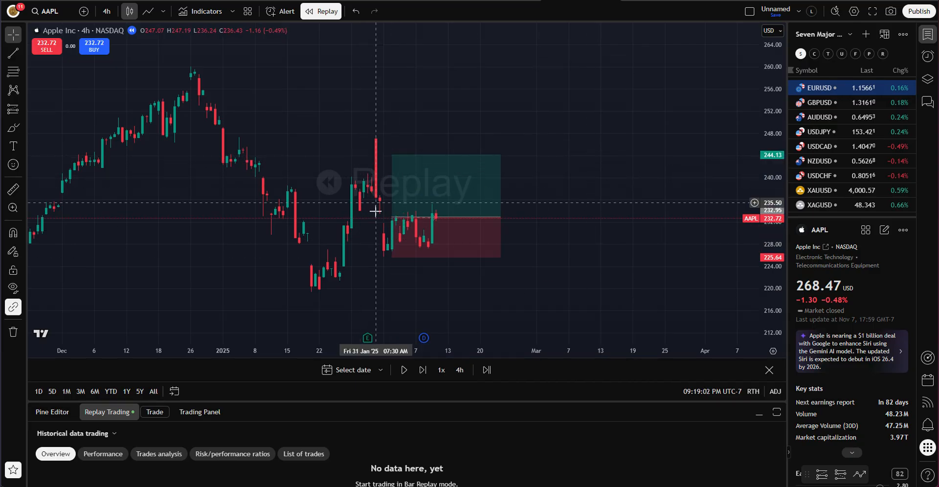
left_click(403, 221)
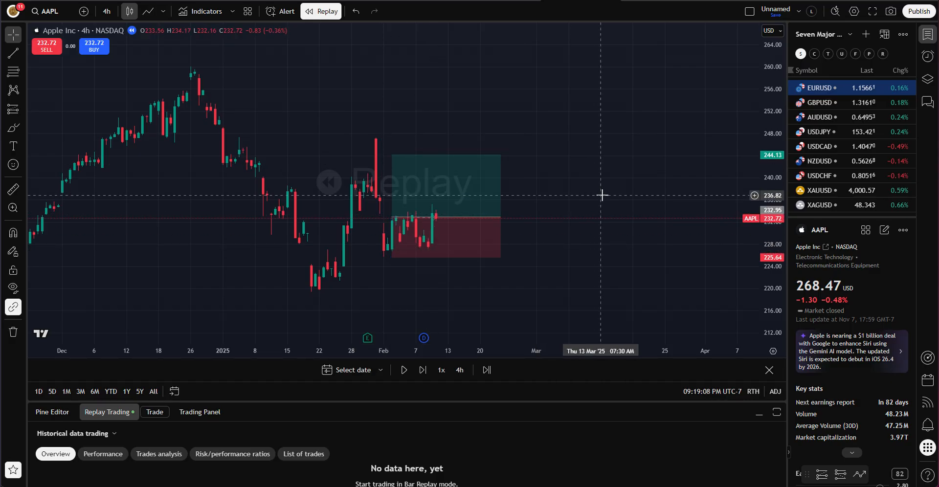
Step: Bring up the Airtable Backtest Records window beside the Apple chart, with the new long position in view
mouse_move(610, 486)
mouse_move(653, 486)
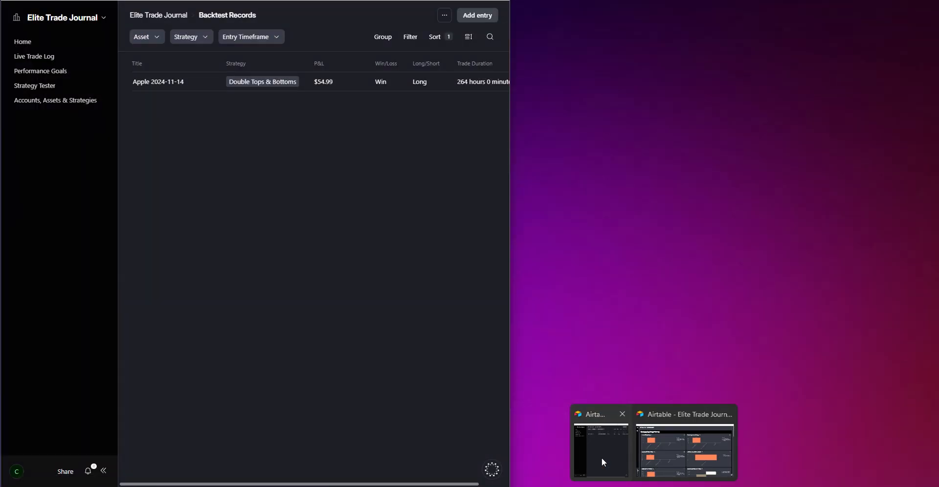
left_click(601, 460)
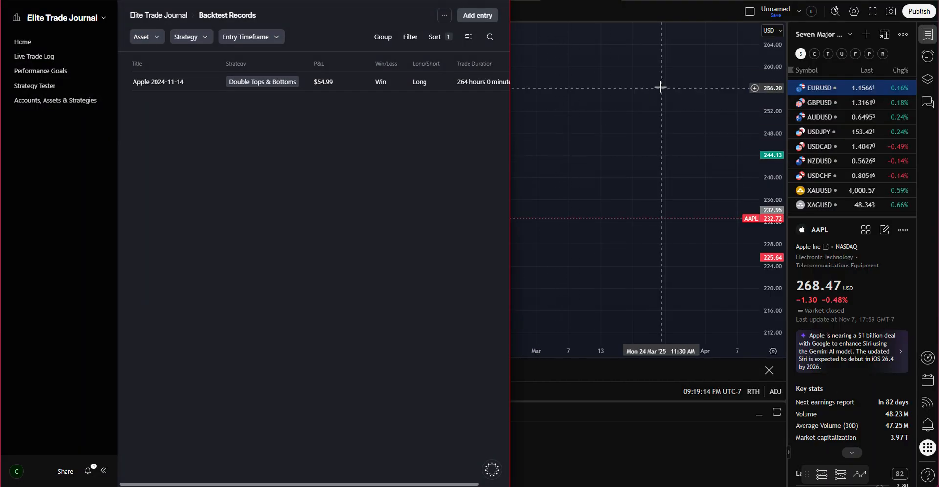
left_click(660, 102)
left_click_drag(593, 277, 813, 259)
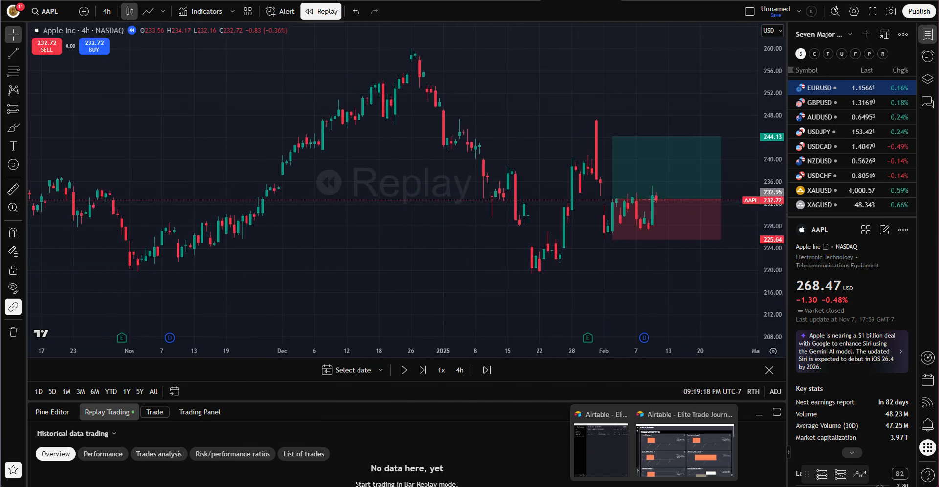
left_click(615, 452)
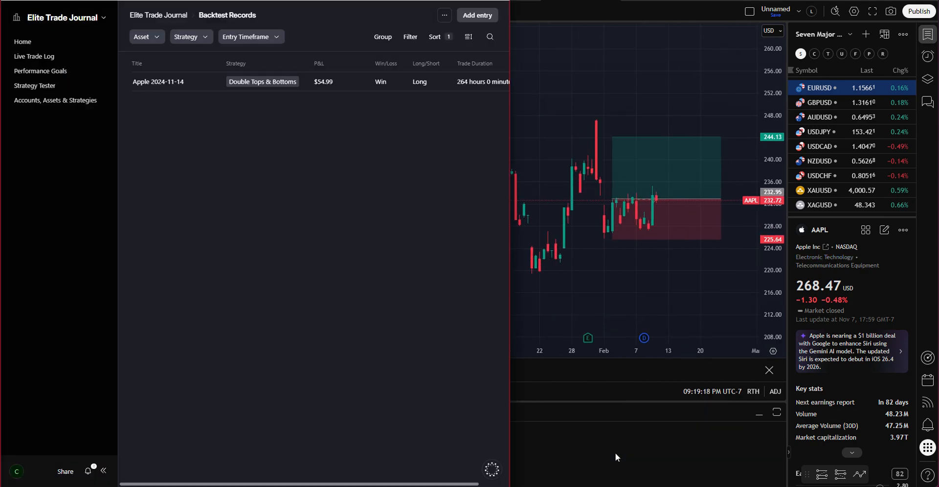
Step: Start a new backtest entry with Apple as the asset and Double Tops & Bottoms as the strategy
left_click(472, 18)
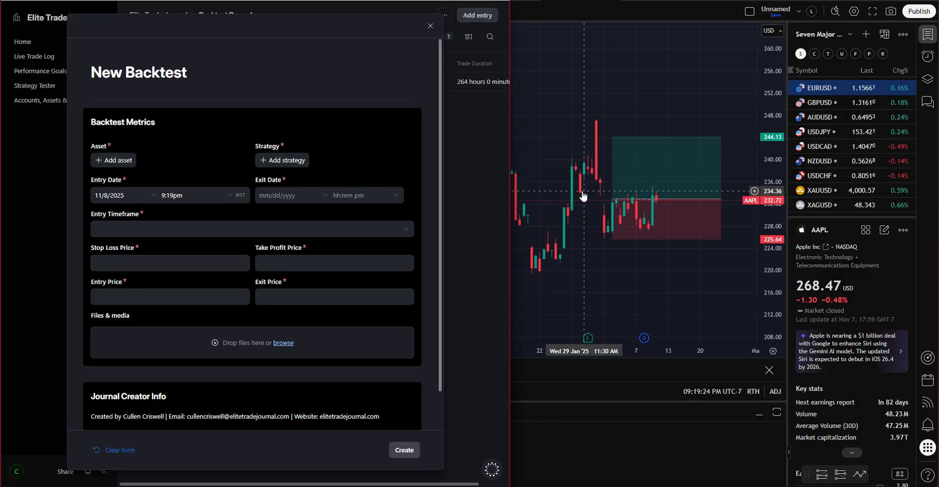
left_click(127, 159)
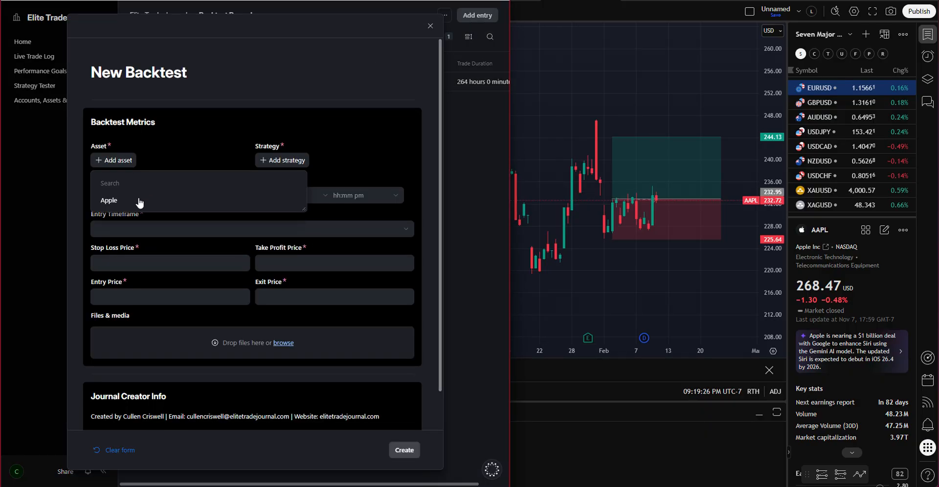
left_click(139, 201)
left_click(282, 160)
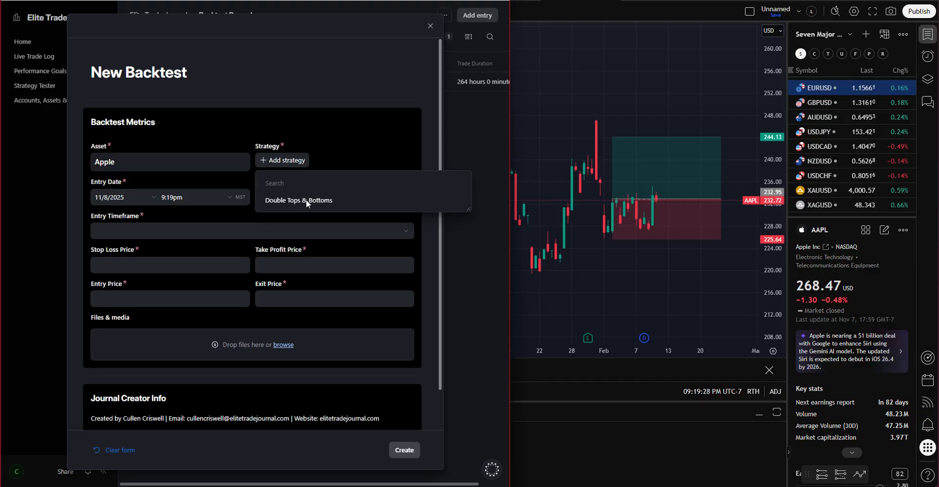
left_click(306, 200)
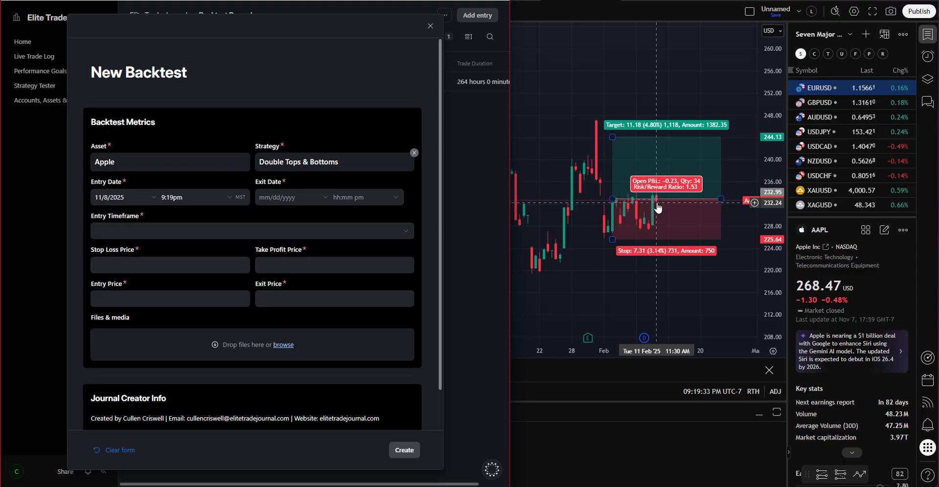
Step: Set the new backtest's entry date to 2/11/2025
left_click(156, 198)
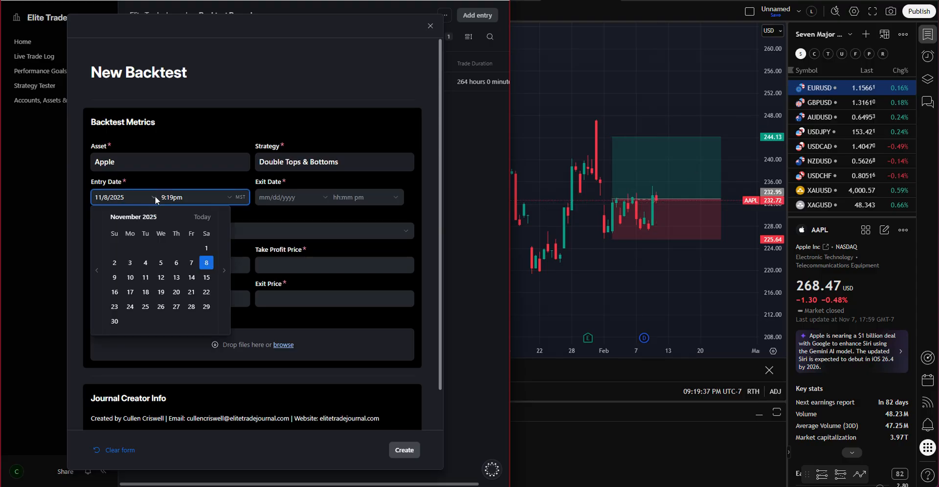
double_click(97, 274)
double_click(97, 274)
double_click(96, 274)
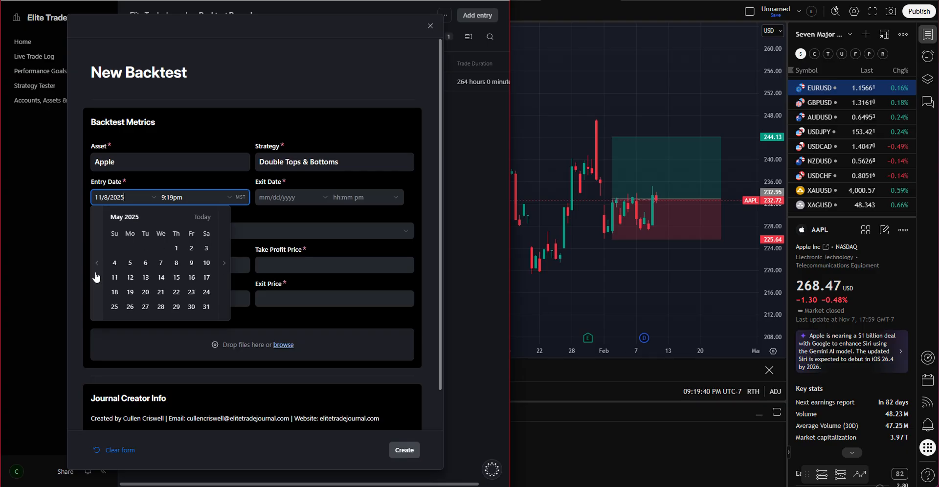
double_click(96, 274)
left_click(96, 274)
left_click(96, 276)
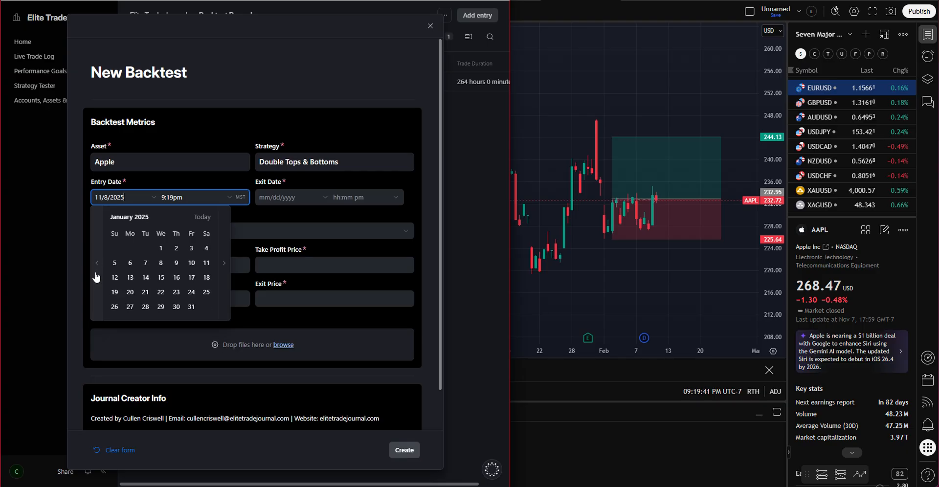
left_click(224, 268)
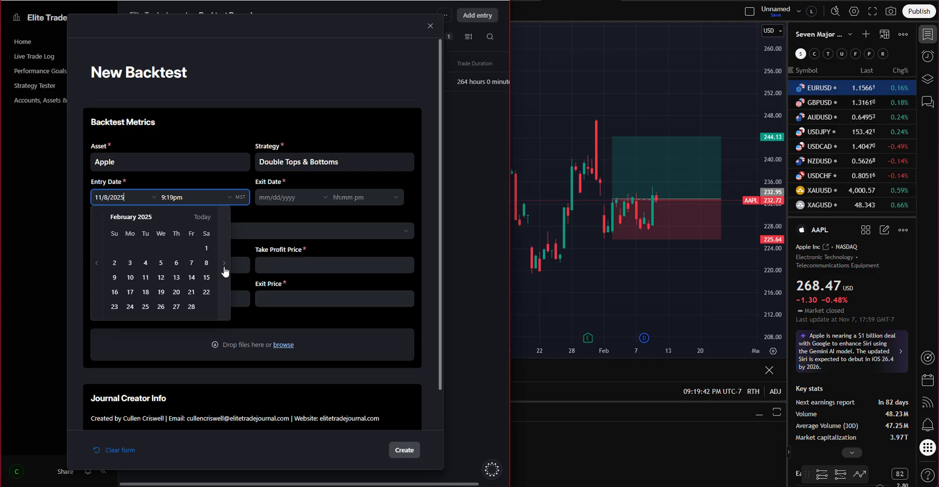
left_click(145, 277)
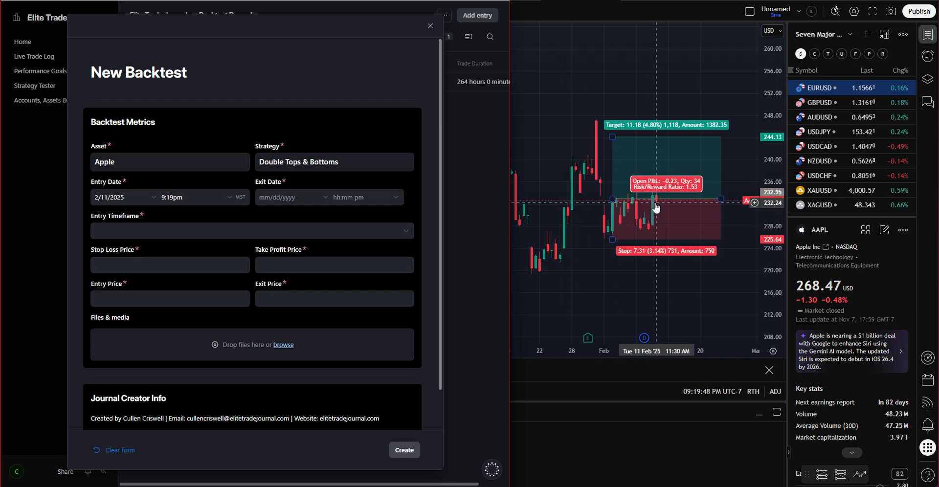
Step: Set the new backtest's entry time to 11:30am
left_click(233, 195)
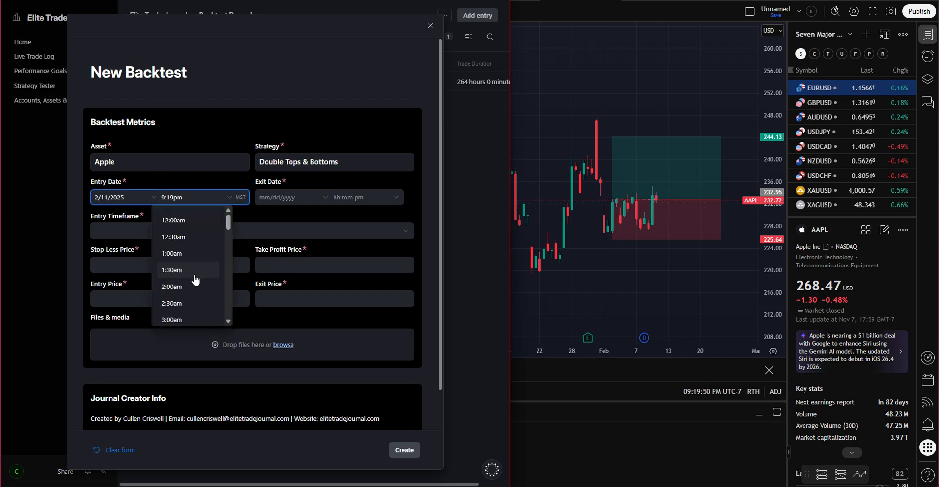
scroll(195, 279, "down", 2)
scroll(195, 279, "down", 4)
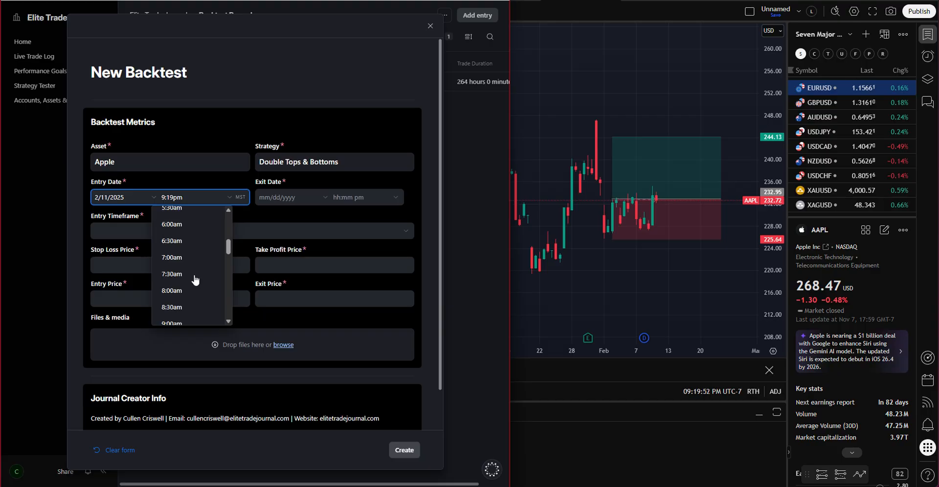
scroll(194, 276, "down", 1)
left_click(193, 273)
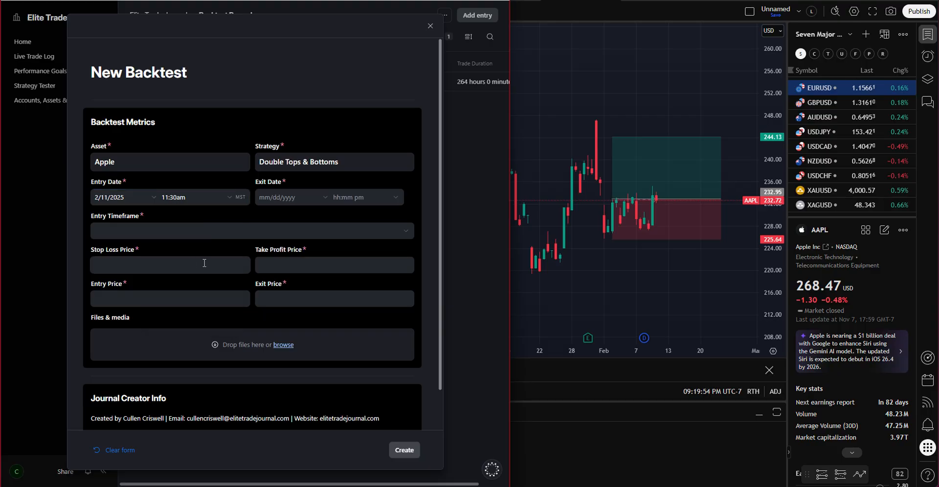
Step: Set the new backtest's entry timeframe to 4h and its stop loss price to 225.64
left_click(138, 240)
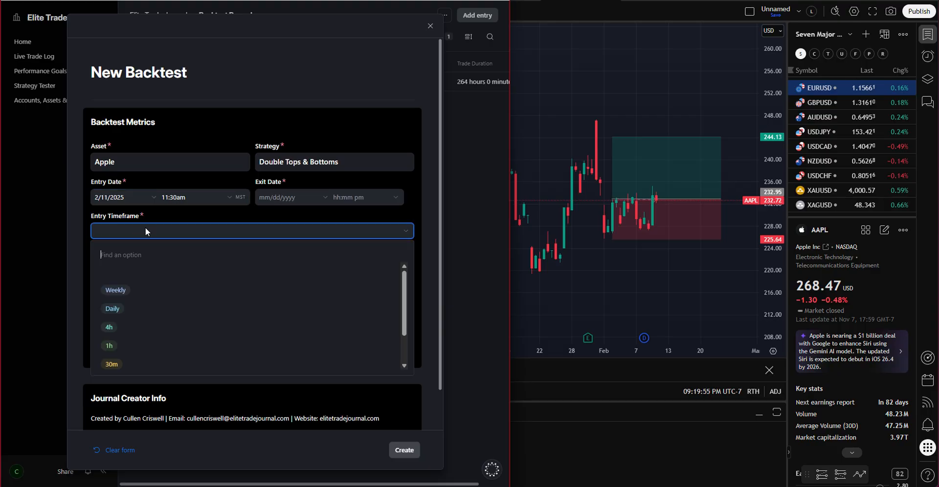
left_click(140, 325)
left_click(124, 266)
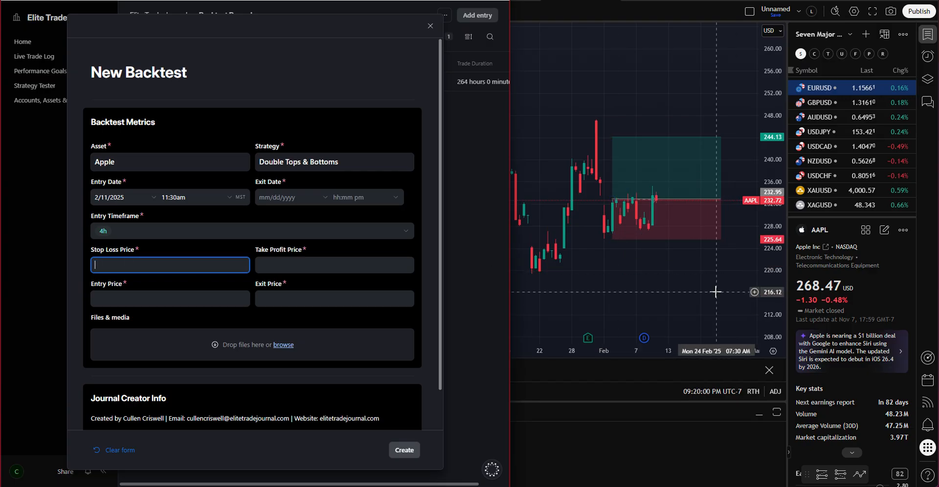
type("225.64")
Step: Set the new backtest's take profit price to 244.13 and its entry price to 244.13
left_click(364, 261)
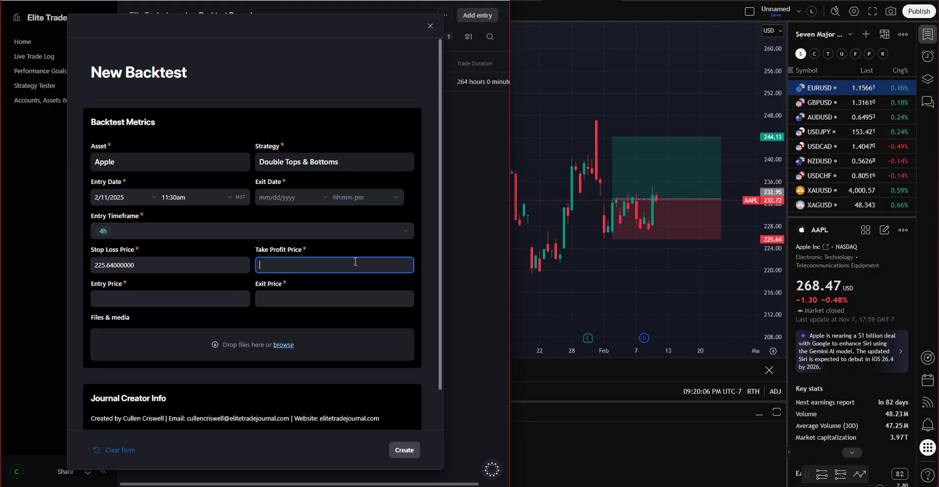
type("2")
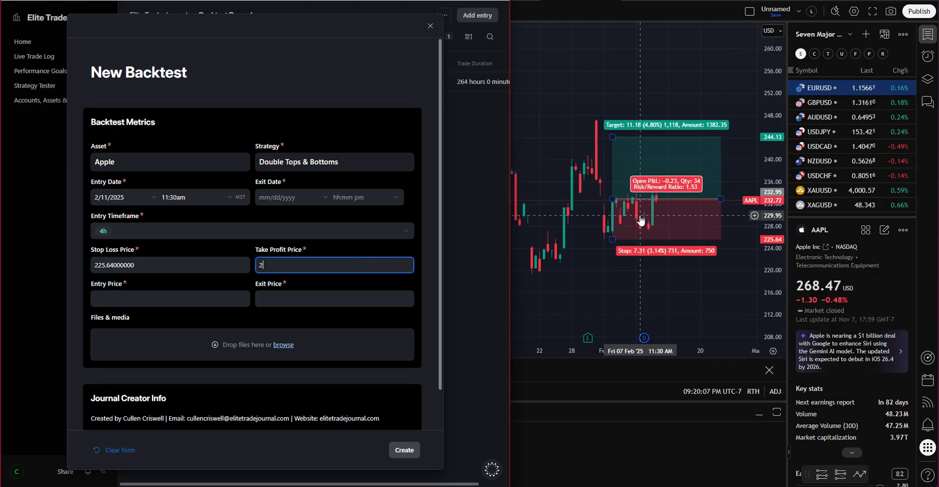
type("44")
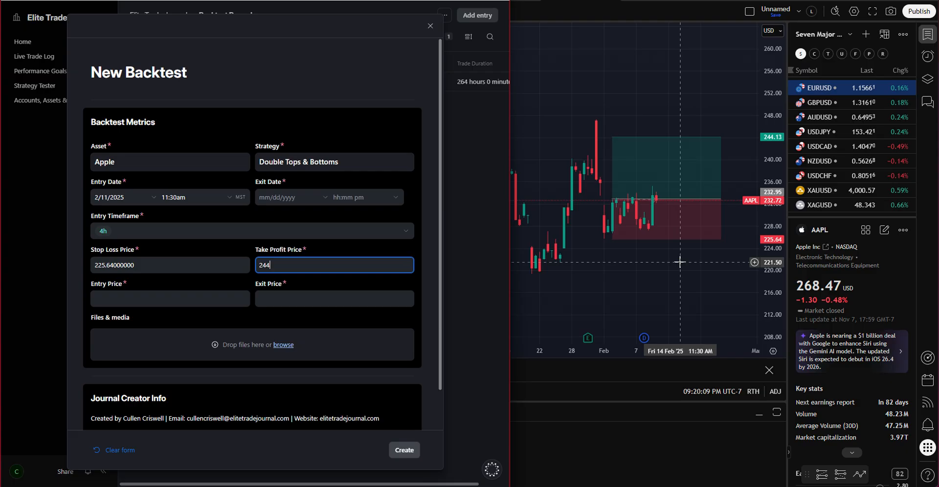
type(".13")
key("Tab")
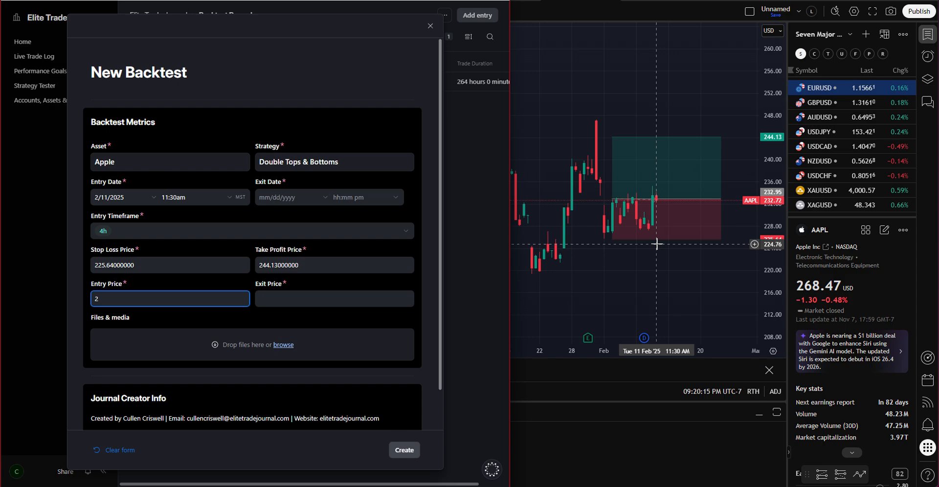
type("244.13")
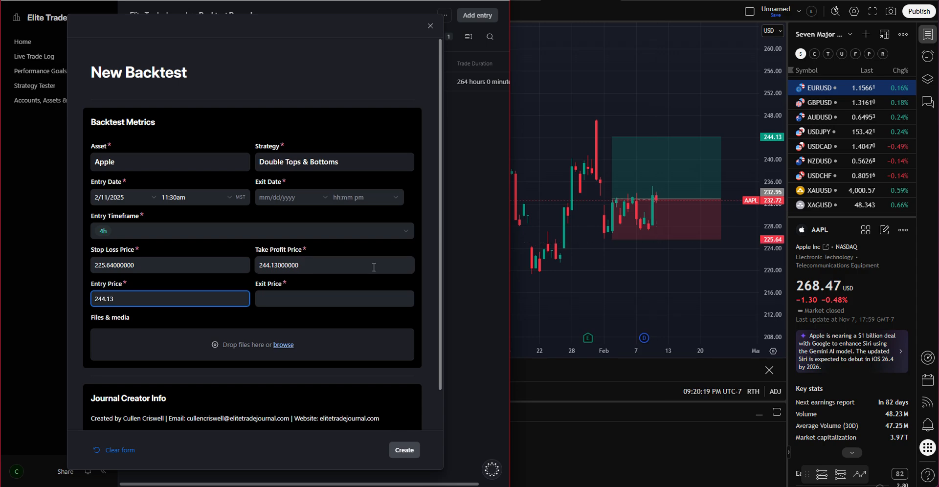
left_click(313, 298)
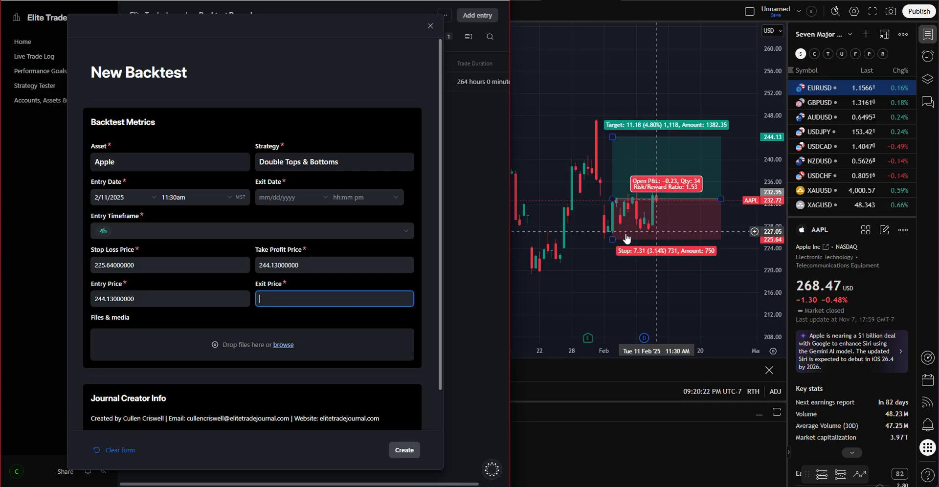
Step: Return to the Apple chart and advance the replay bar by bar until price reaches the long position's 244.13 target
scroll(293, 294, "down", 1)
left_click(676, 274)
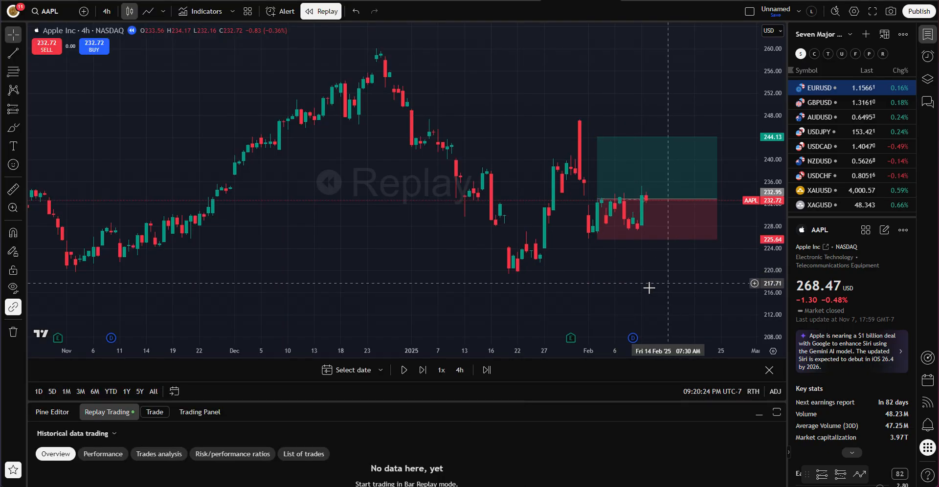
left_click(423, 371)
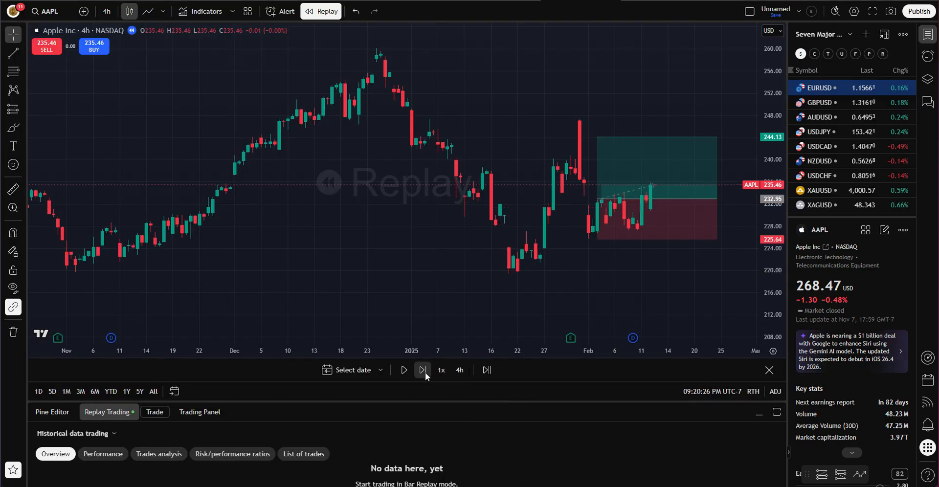
left_click(423, 371)
left_click(424, 370)
left_click(424, 371)
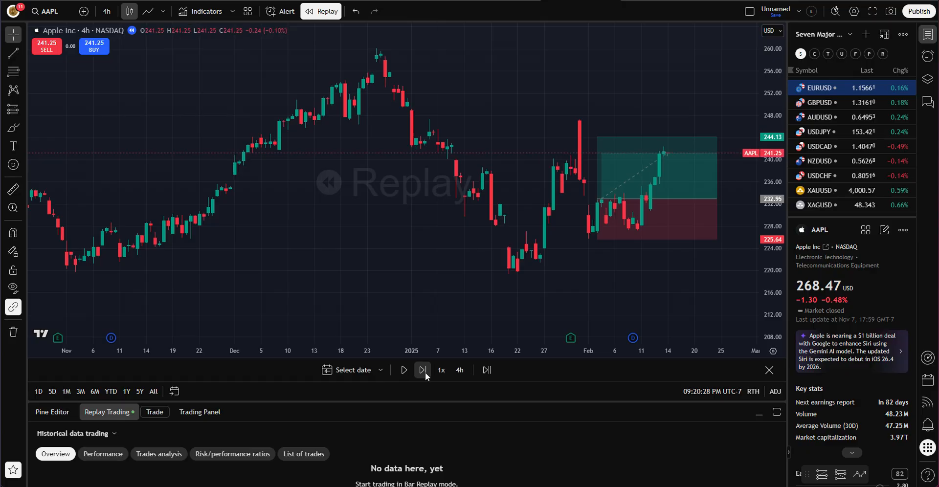
left_click(423, 371)
left_click(423, 371)
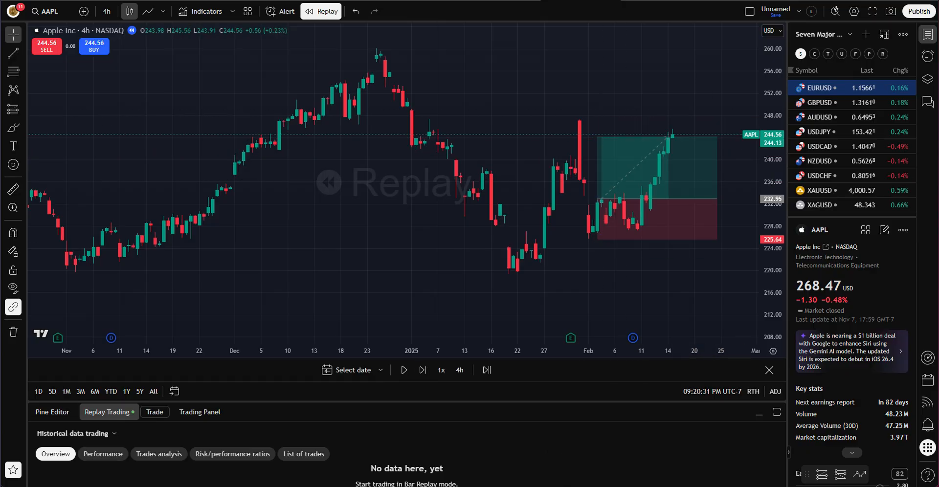
Step: Switch back to the Airtable backtest form and set the exit price to 244.13
mouse_move(439, 486)
mouse_move(650, 486)
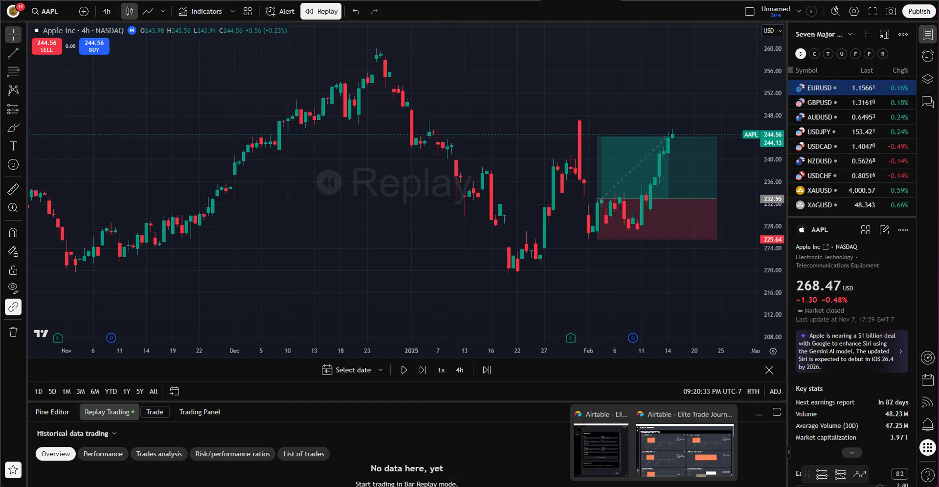
left_click(606, 448)
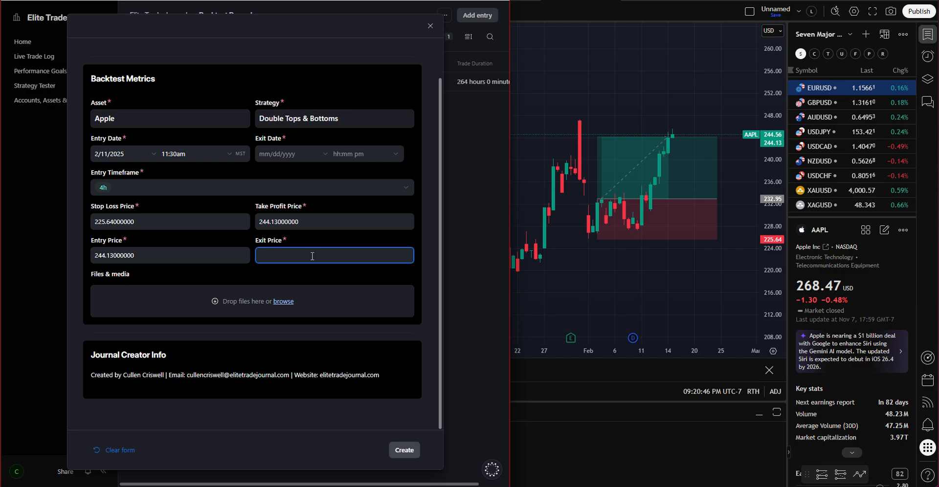
type("244.13")
left_click(374, 269)
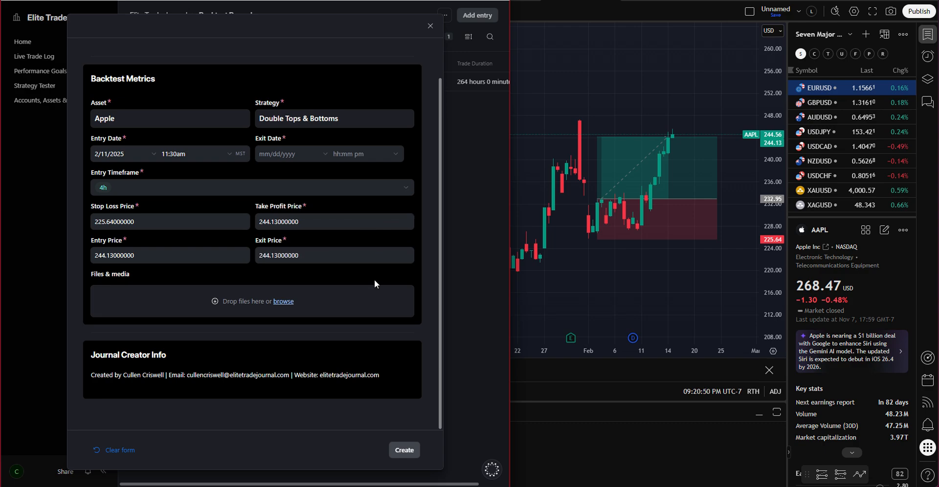
Step: Recheck the price fields and try to create the backtest entry
double_click(113, 224)
left_click(147, 223)
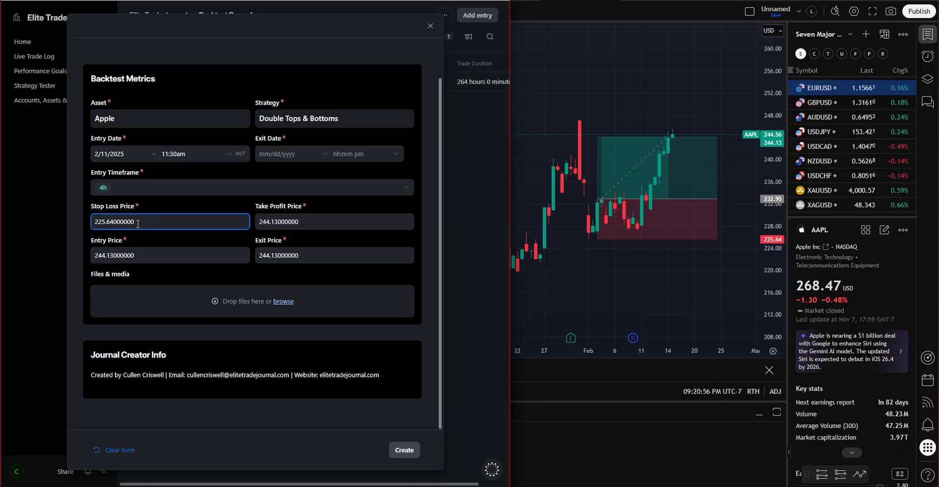
left_click(384, 252)
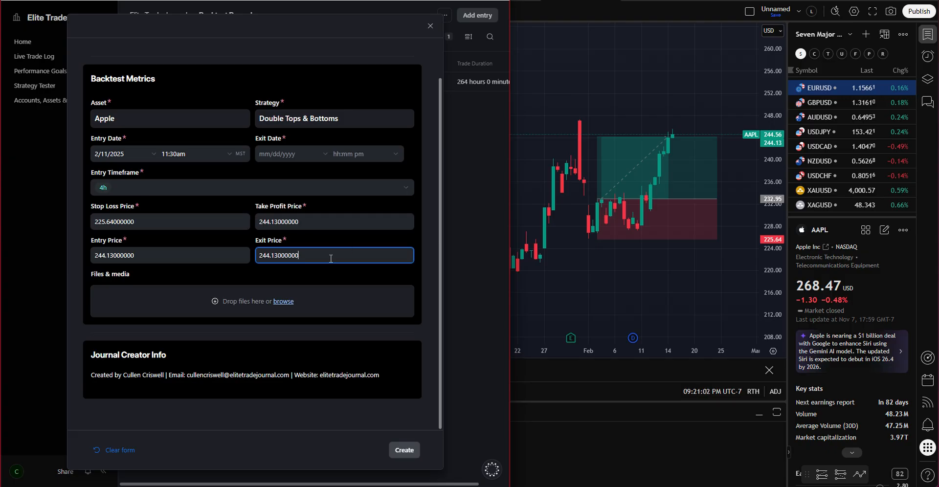
left_click(408, 450)
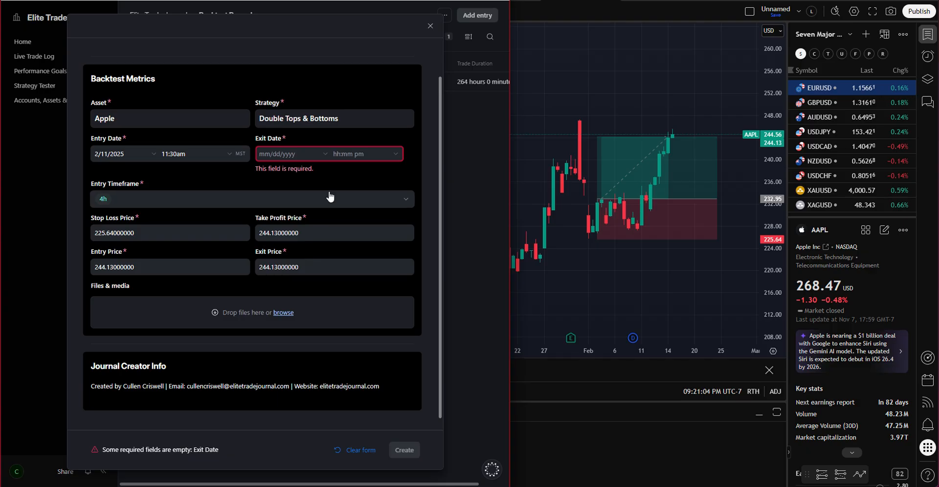
Step: Set the new backtest's exit date to 2/14/2025
left_click(316, 155)
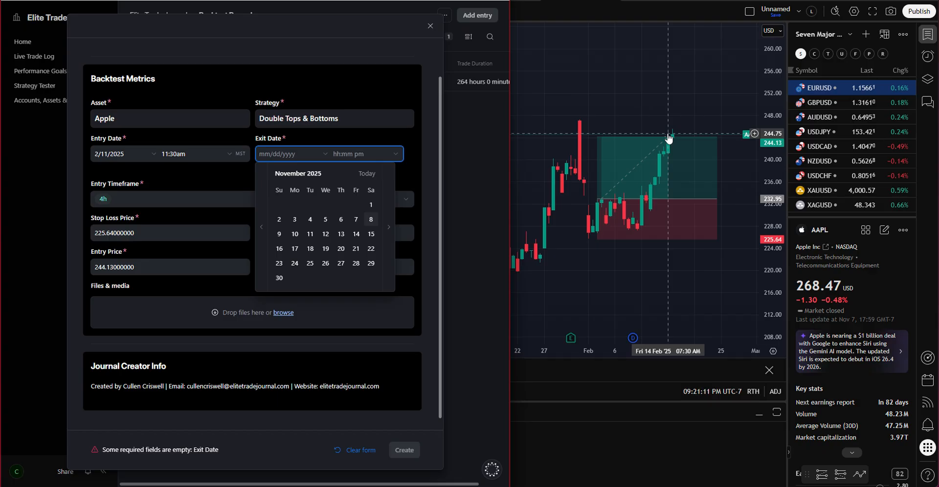
left_click(262, 227)
left_click(262, 226)
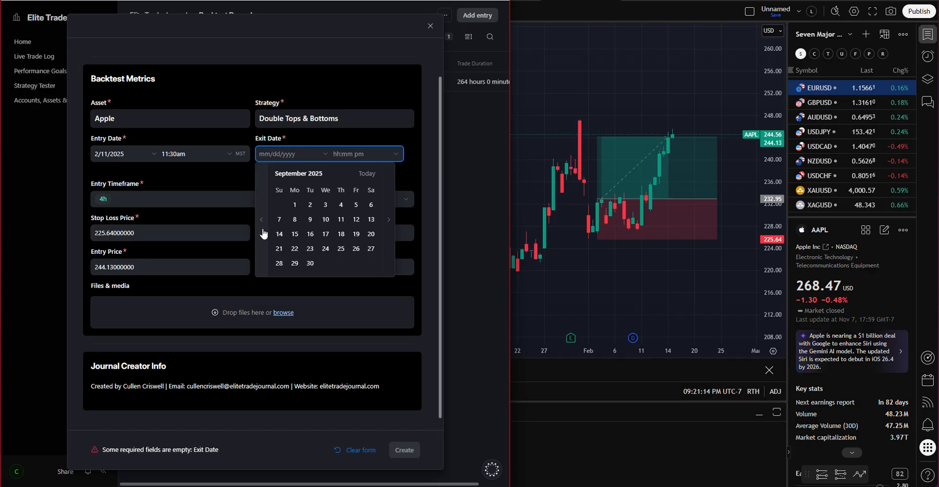
left_click(261, 226)
left_click(262, 227)
left_click(261, 226)
left_click(262, 226)
left_click(263, 228)
left_click(262, 228)
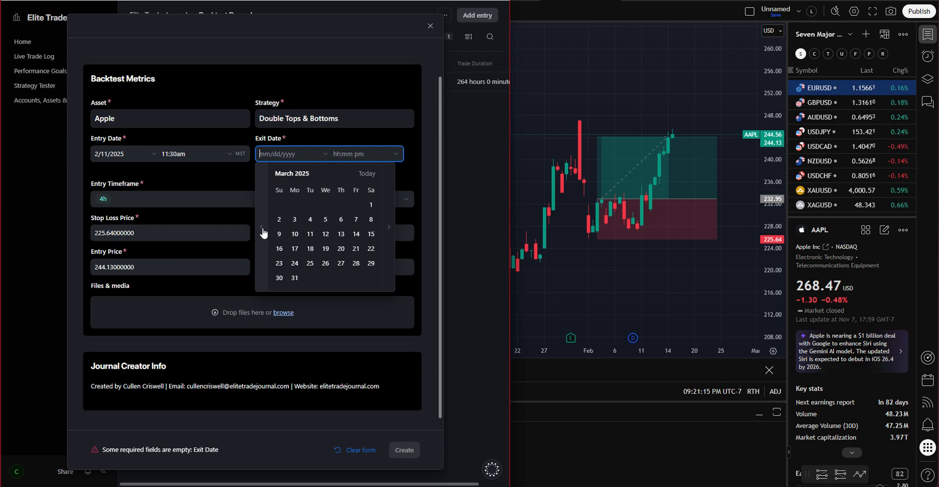
left_click(262, 228)
left_click(262, 228)
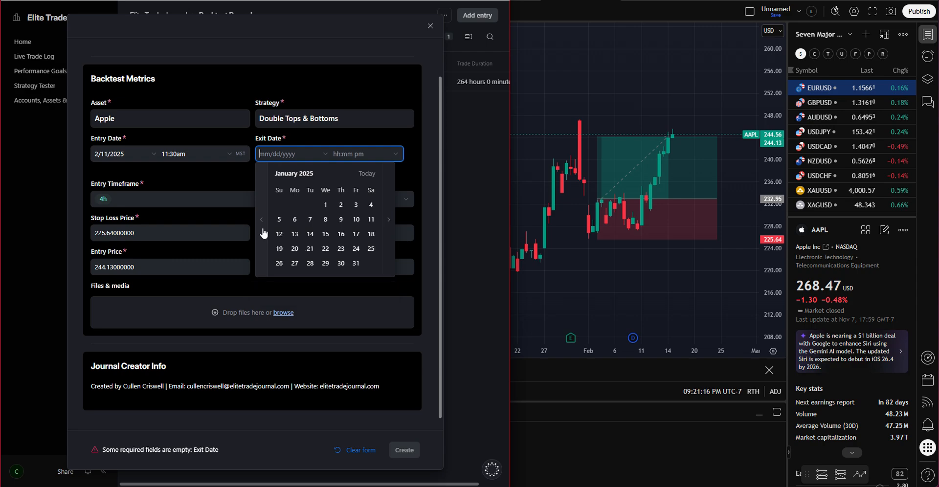
left_click(388, 220)
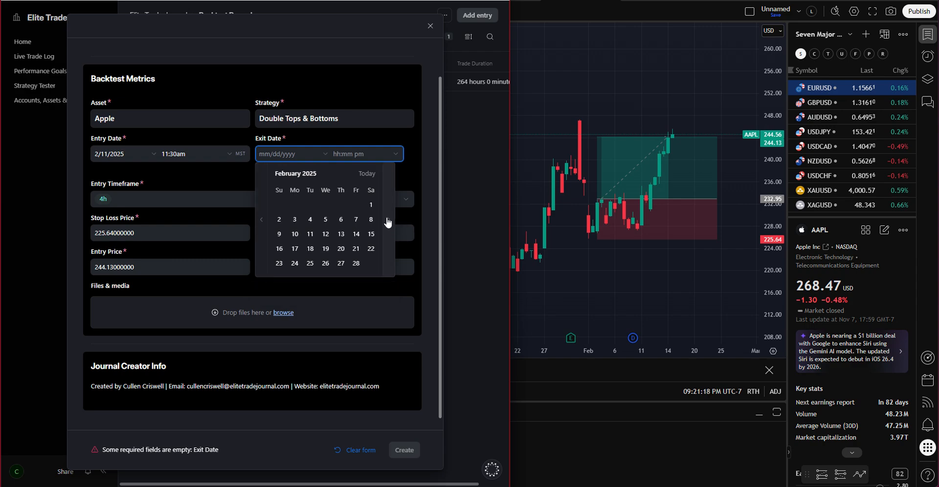
left_click(356, 234)
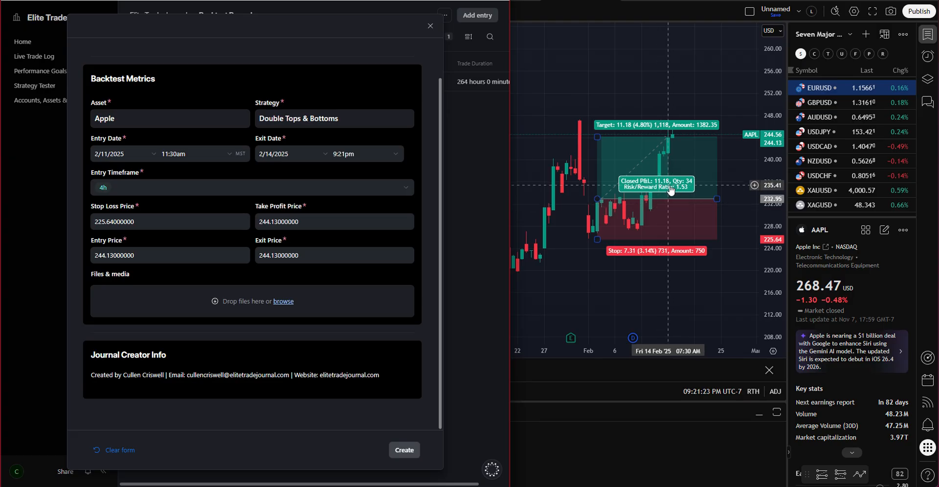
Step: Set the exit time to 7:30am and create the backtest entry
left_click(369, 155)
scroll(369, 213, "down", 3)
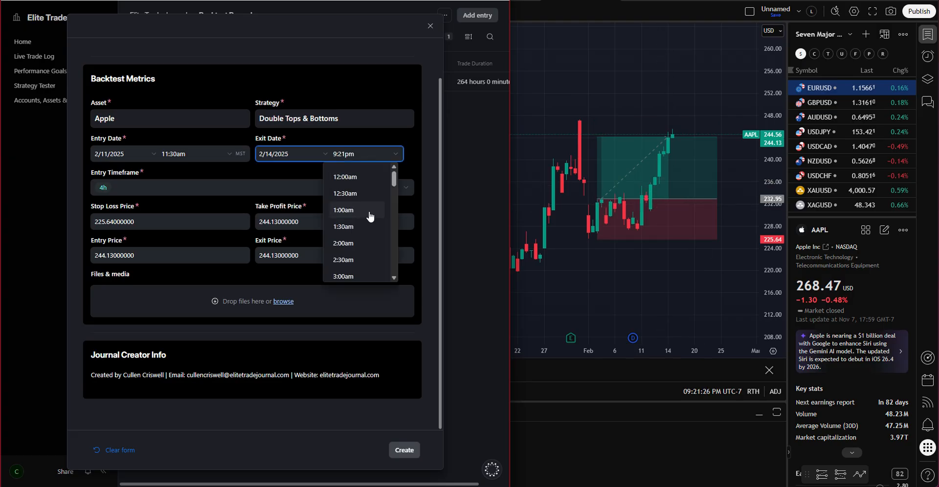
scroll(369, 215, "down", 1)
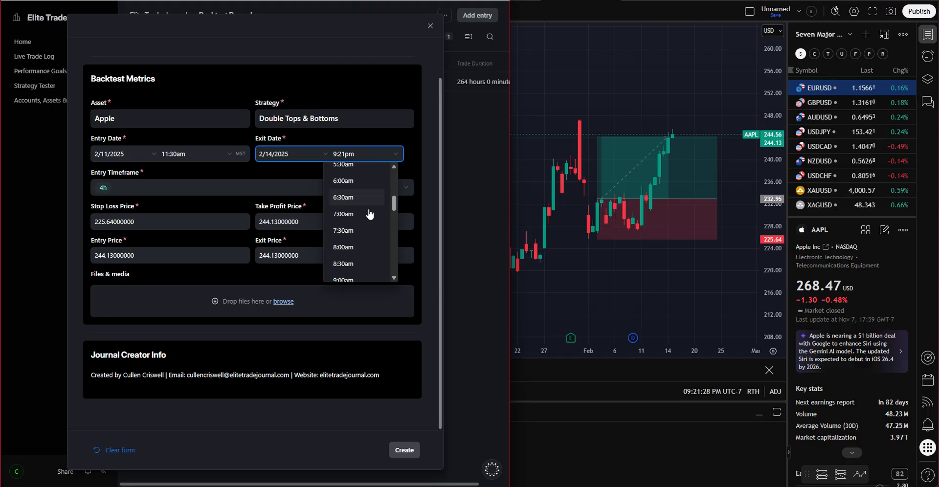
left_click(369, 231)
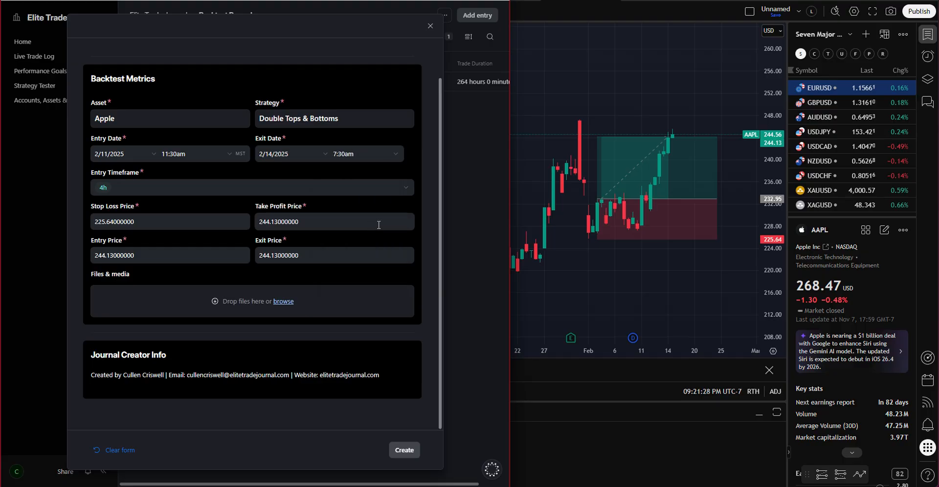
left_click(408, 451)
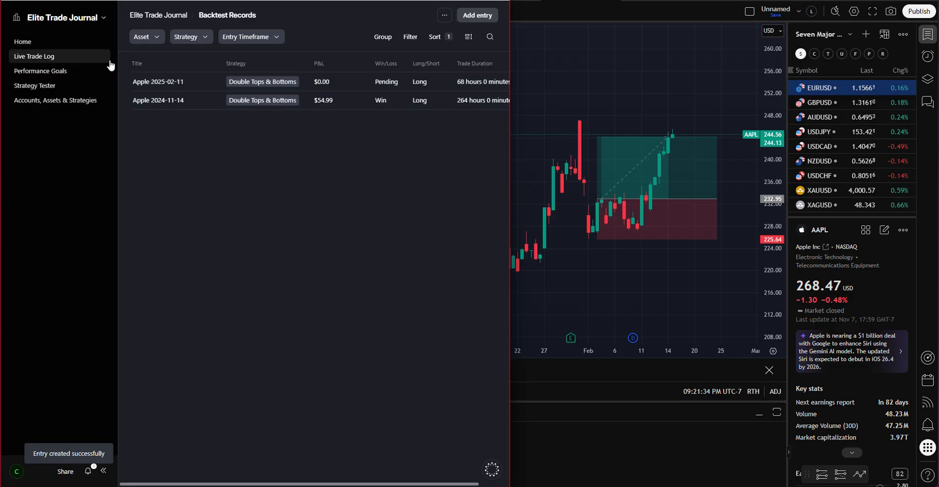
Step: Open the Double Tops & Bottoms details from the Backtest Dashboard's P&L by Strategy chart and review its asset, timeframe, weekday and long/short charts
left_click(53, 87)
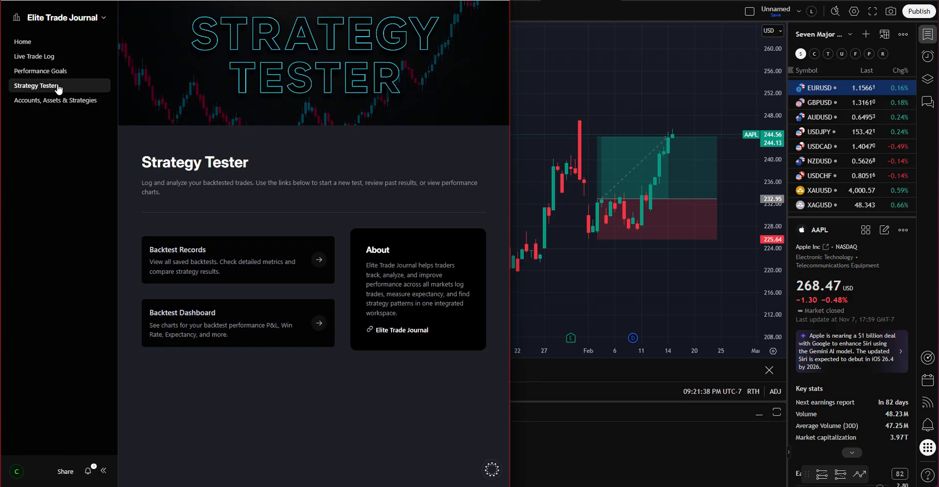
left_click(234, 328)
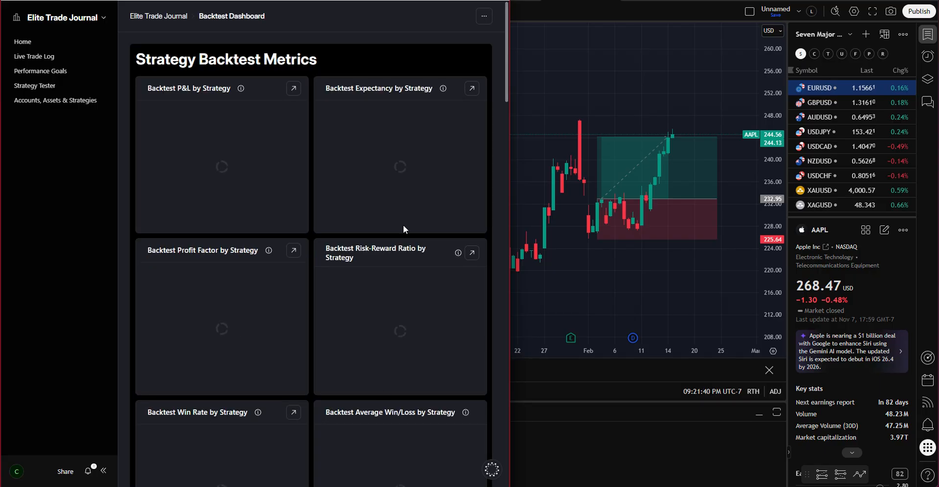
mouse_move(203, 160)
left_click(200, 137)
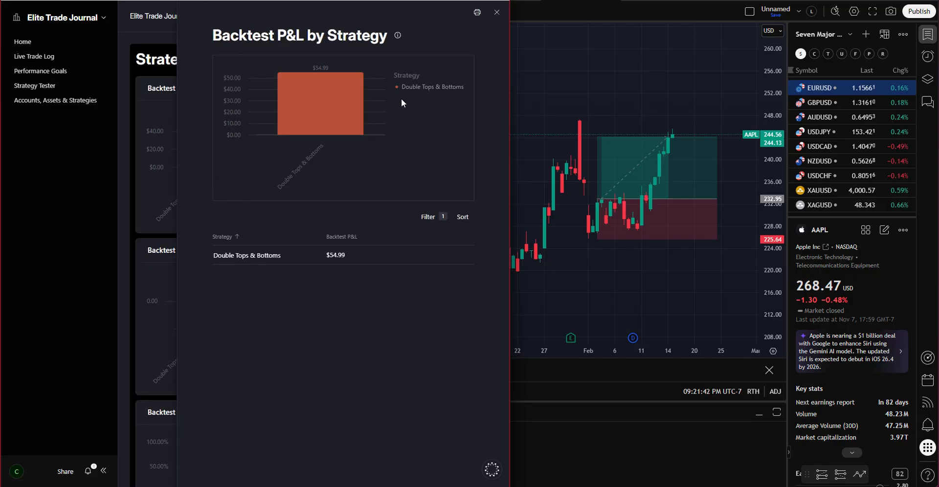
mouse_move(257, 255)
left_click(305, 255)
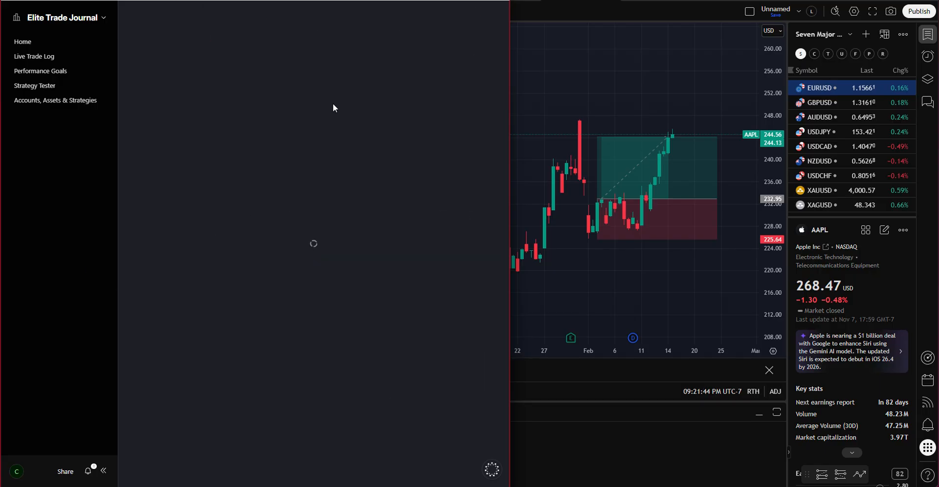
scroll(362, 96, "down", 8)
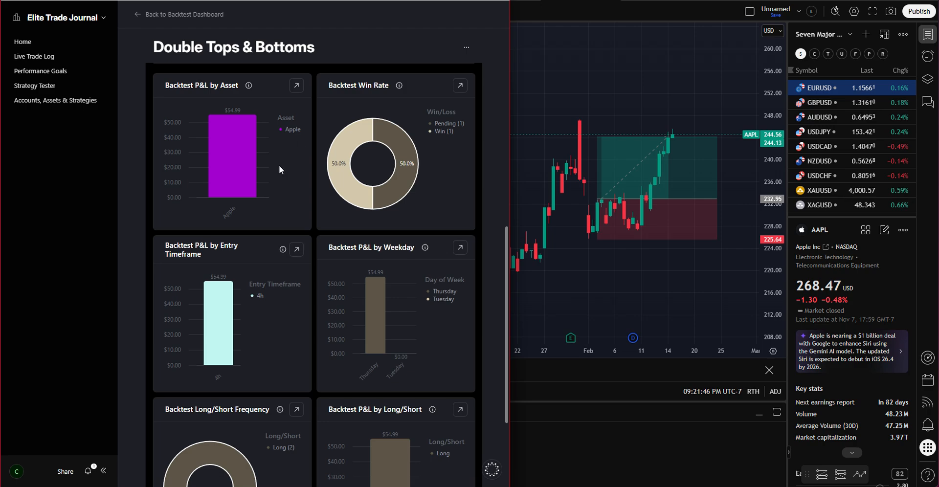
scroll(279, 166, "down", 3)
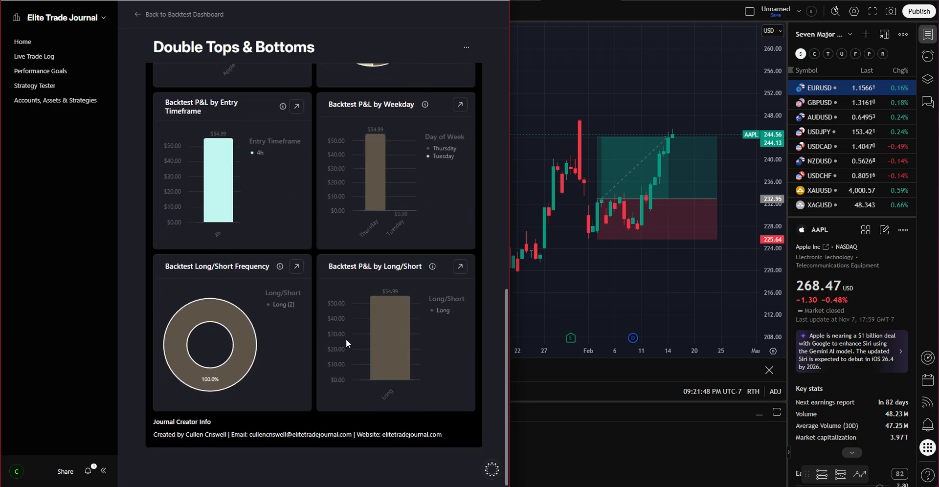
scroll(345, 339, "up", 1)
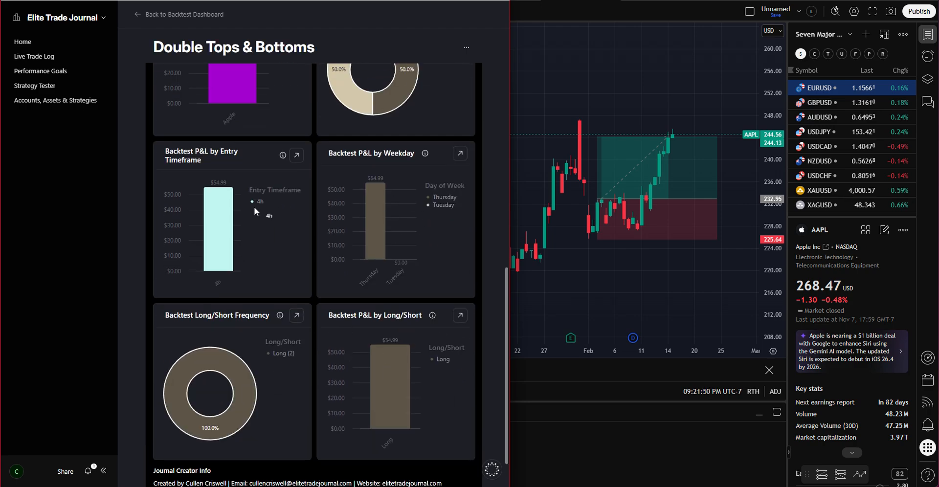
Step: Recheck the Double Tops & Bottoms charts and metrics, and look over the Accounts, Assets & Strategies page
scroll(408, 230, "up", 4)
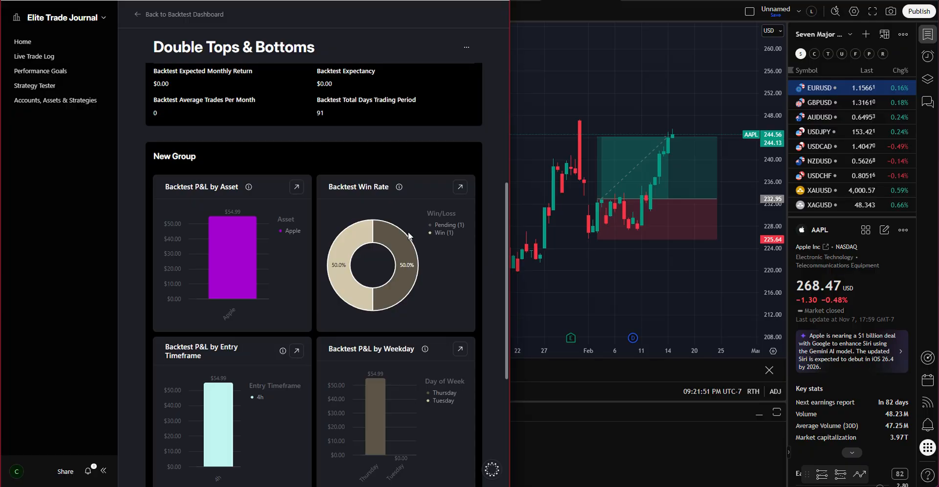
scroll(409, 235, "up", 7)
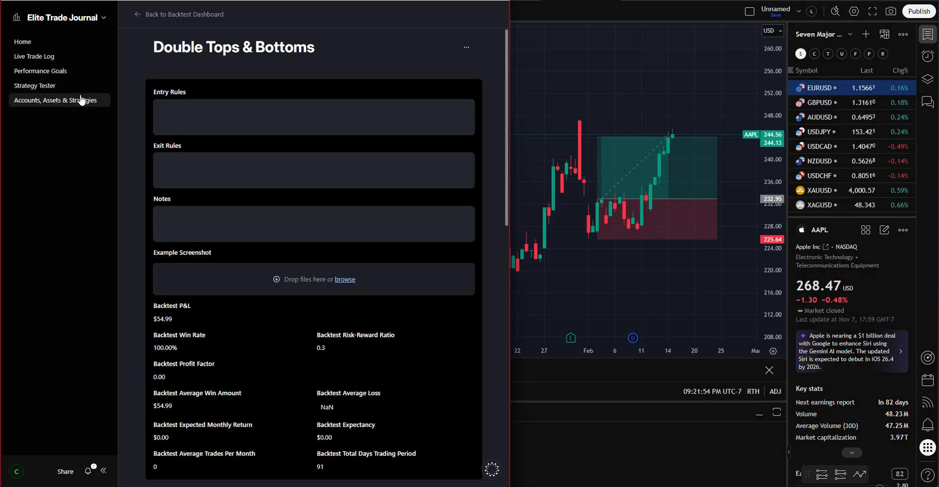
left_click(44, 101)
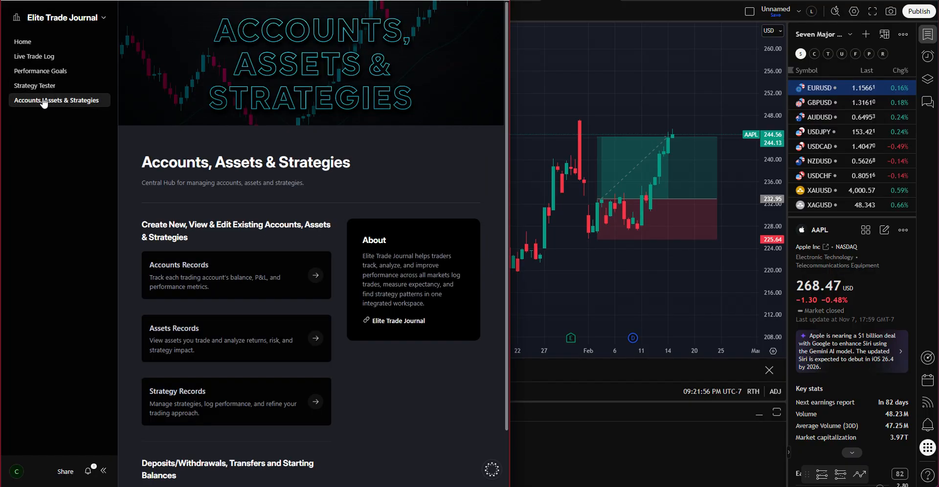
scroll(230, 237, "down", 2)
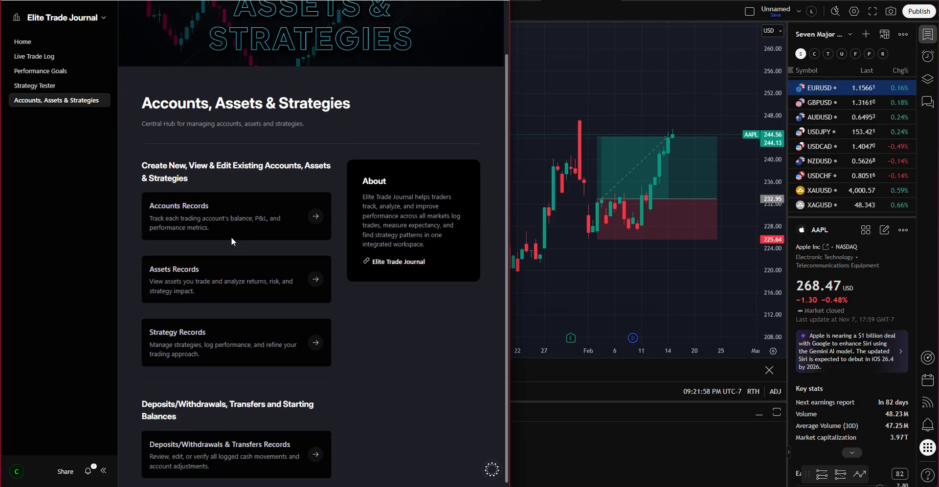
scroll(231, 237, "up", 2)
Step: Open the Backtest Dashboard from the Strategy Tester page and review the Strategy Backtest Metrics charts
left_click(58, 86)
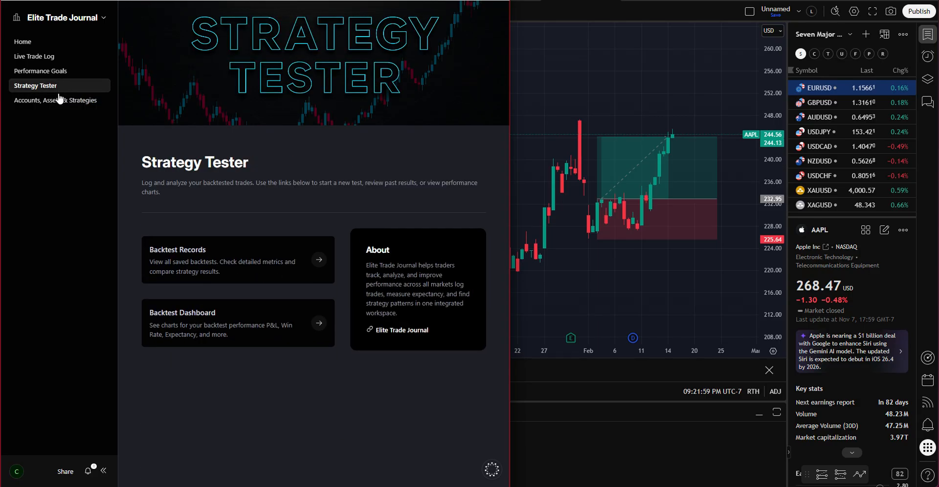
left_click(242, 325)
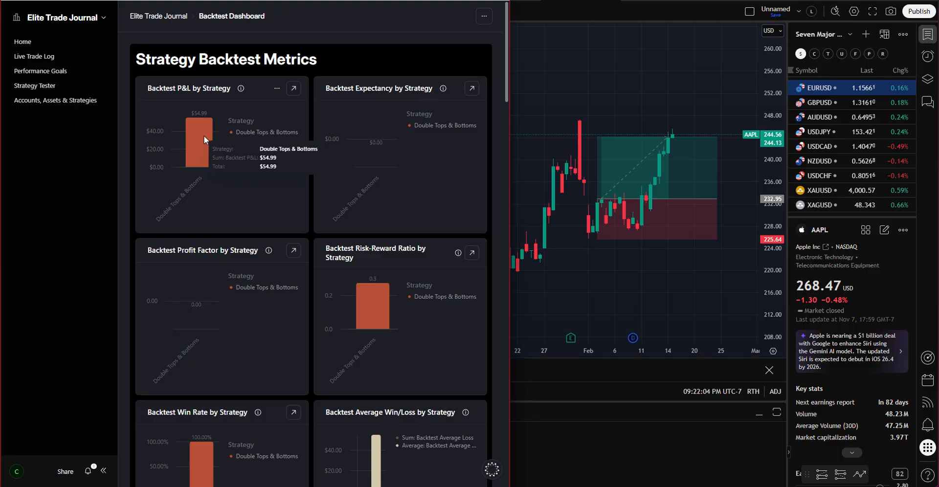
scroll(376, 124, "down", 2)
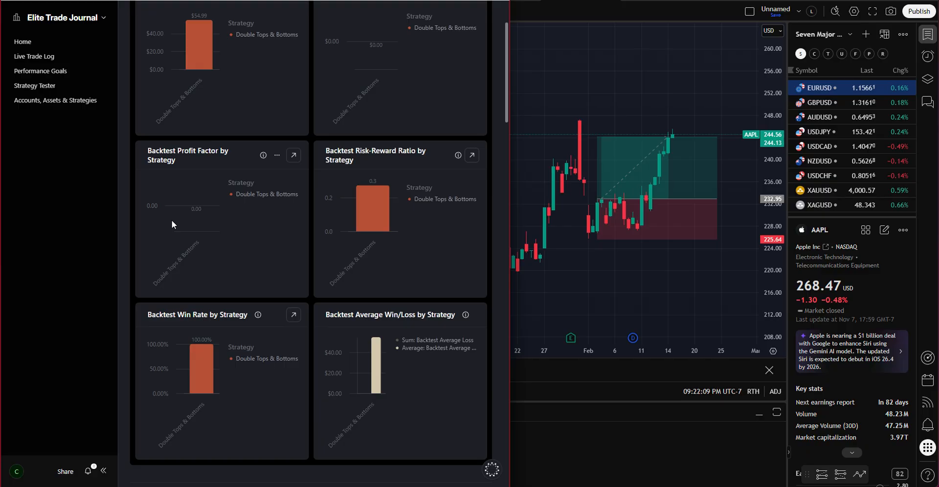
scroll(227, 227, "up", 2)
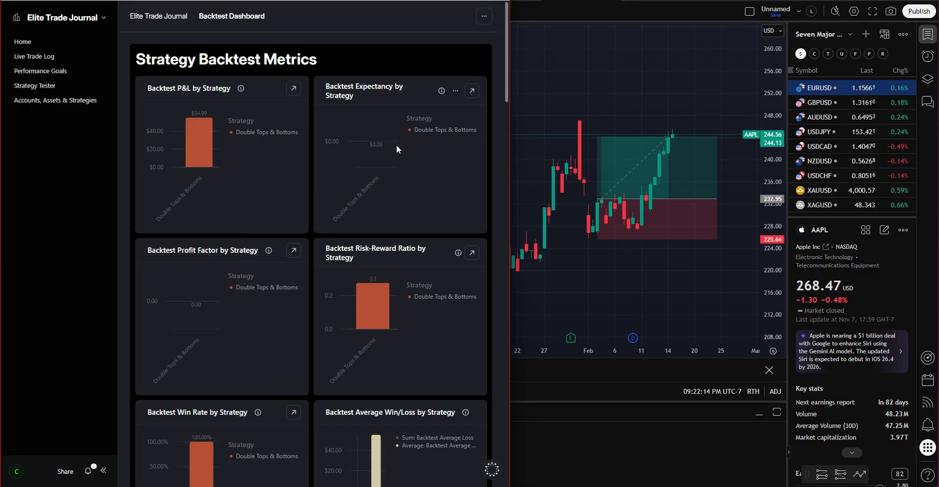
Step: Review the Assets Backtest Metrics charts and read the description of Backtest Profit Factor by Asset
scroll(283, 268, "down", 3)
scroll(283, 268, "down", 8)
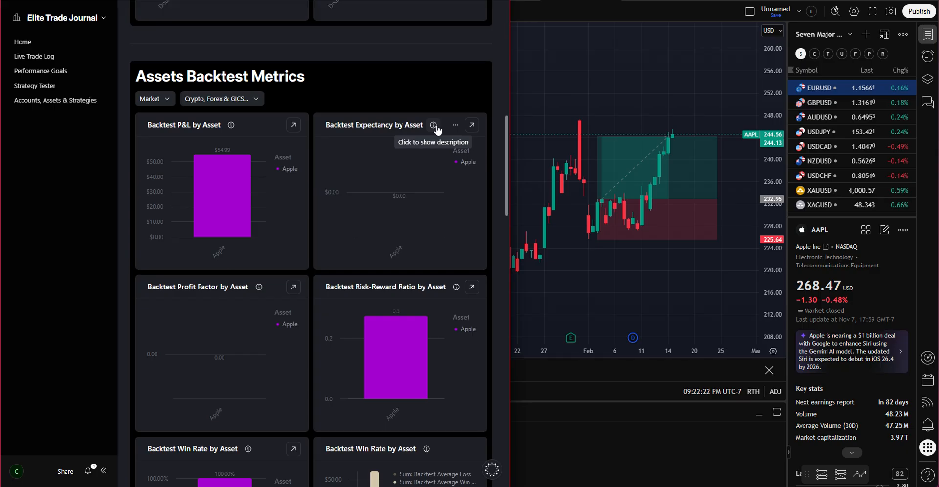
scroll(331, 156, "down", 2)
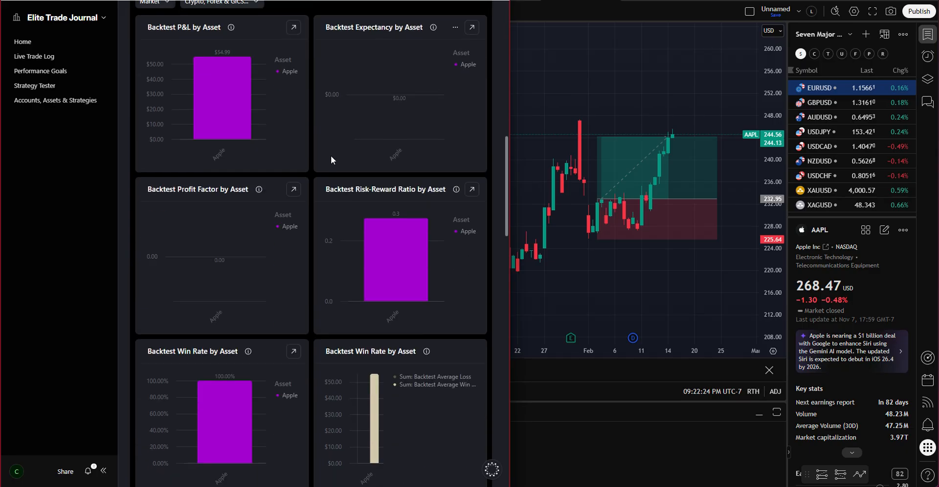
left_click(260, 189)
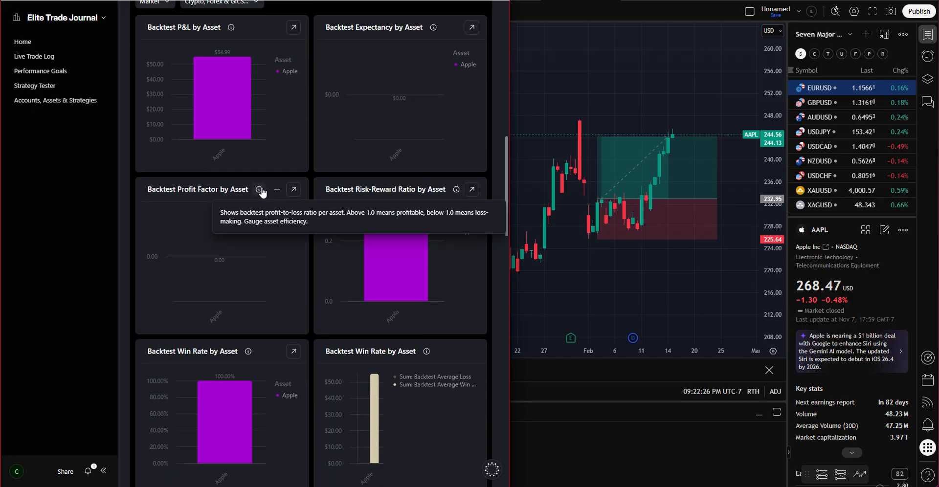
left_click(261, 188)
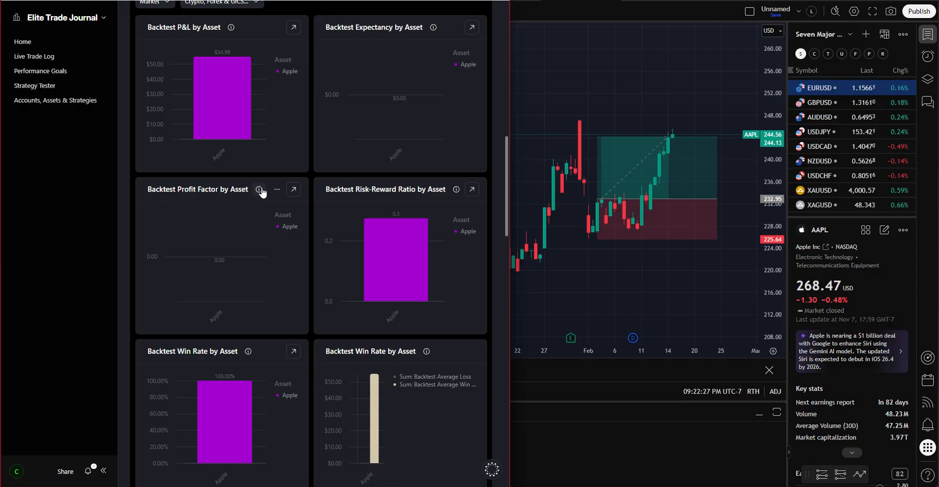
mouse_move(259, 190)
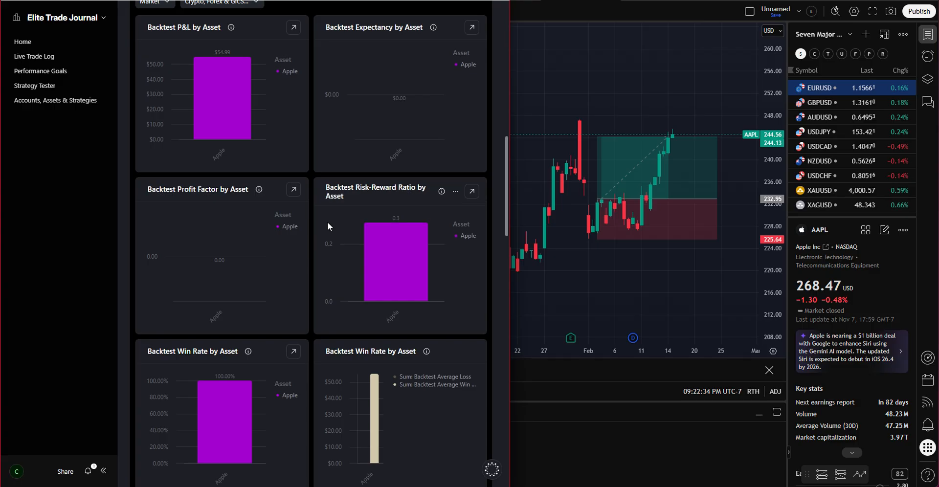
Step: Examine the asset win rate, P&L by Market and P&L by GICS Sector charts, plus the Backtest Overview
scroll(441, 196, "up", 2)
scroll(441, 197, "down", 7)
scroll(441, 197, "down", 2)
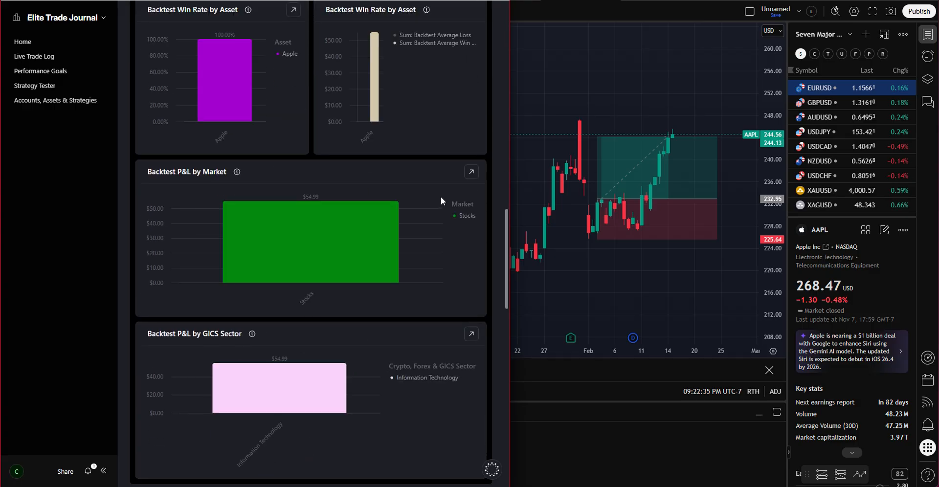
scroll(441, 197, "down", 5)
scroll(301, 170, "up", 3)
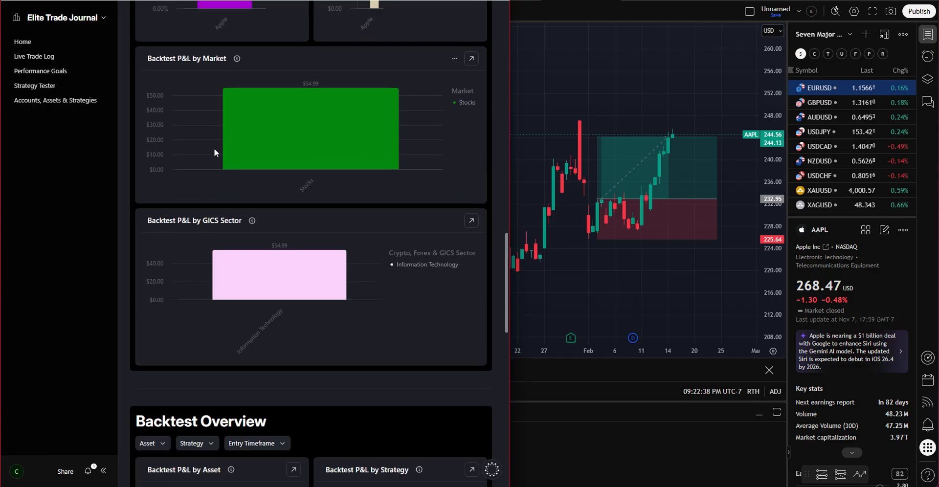
scroll(214, 153, "up", 1)
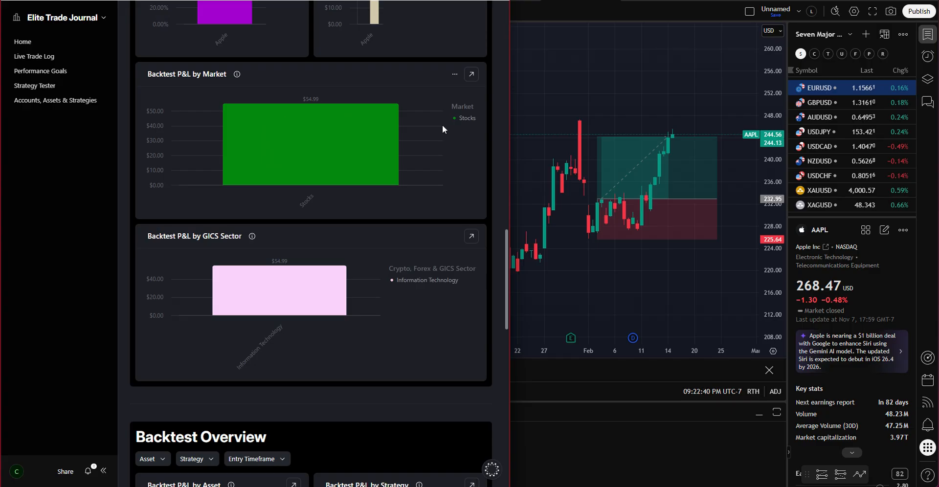
scroll(441, 124, "down", 10)
Step: Open the Double Tops & Bottoms record from the Backtest P&L by Strategy chart's details
left_click_drag(505, 421, 534, 18)
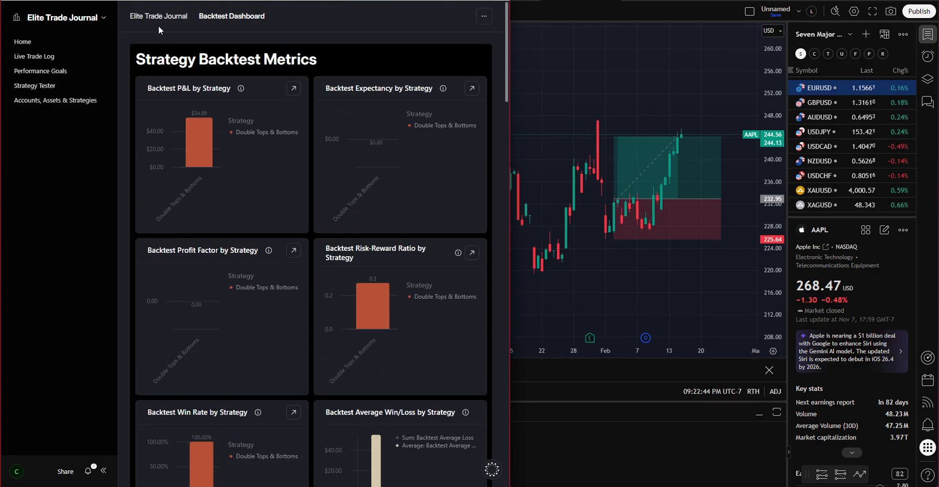
mouse_move(198, 123)
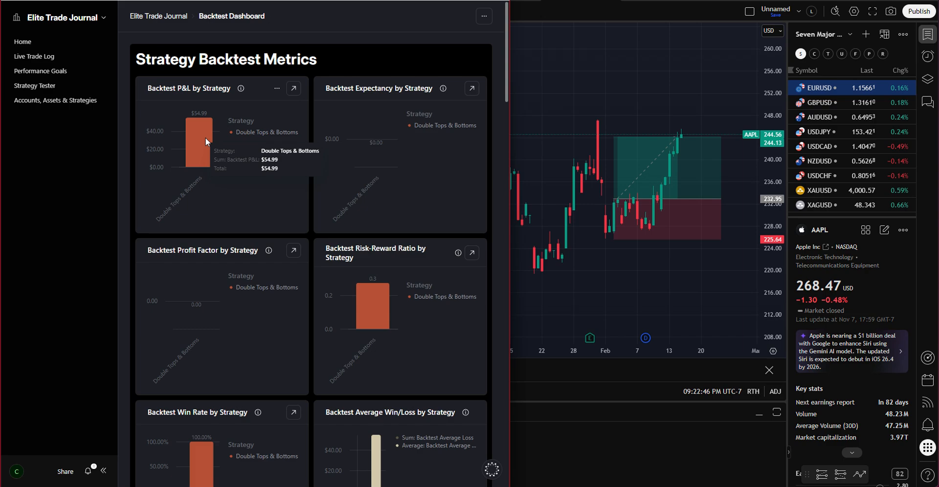
left_click(205, 140)
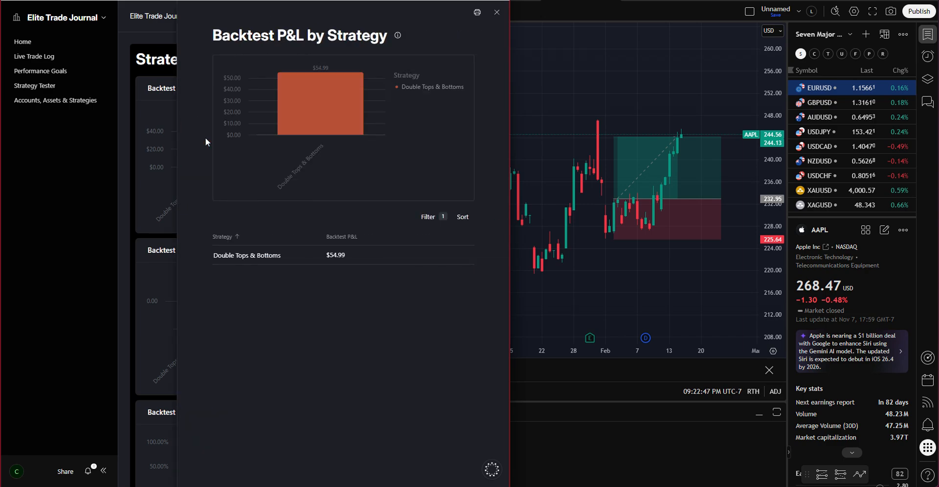
mouse_move(294, 258)
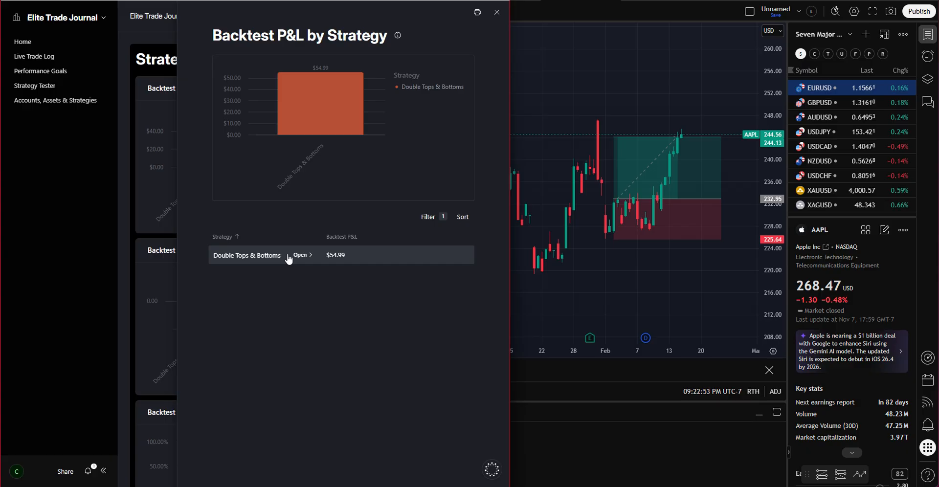
left_click(351, 261)
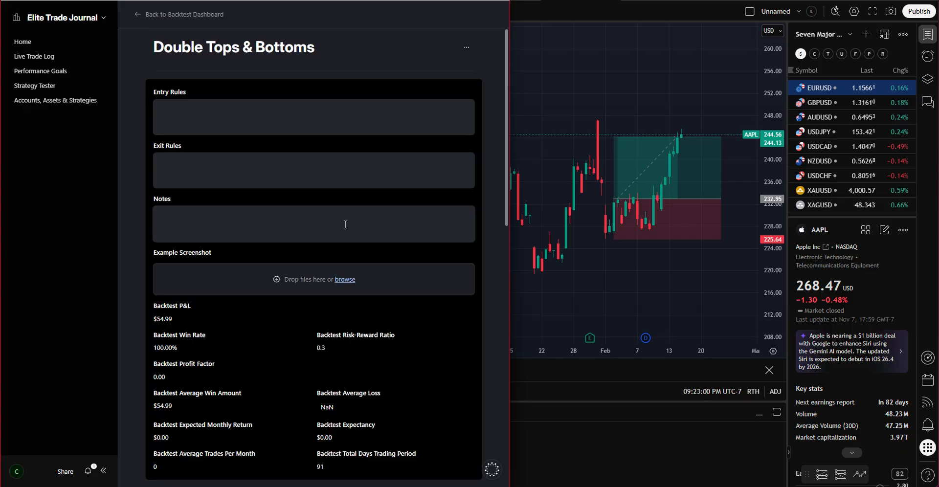
Step: Review the strategy's backtest metrics, including the average win amount, and its asset, win rate, timeframe and weekday charts
scroll(281, 128, "down", 1)
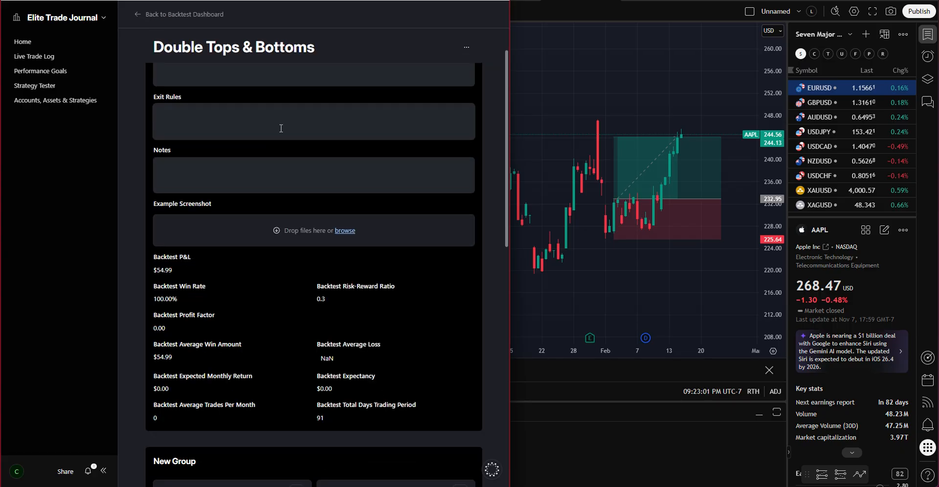
scroll(282, 128, "down", 1)
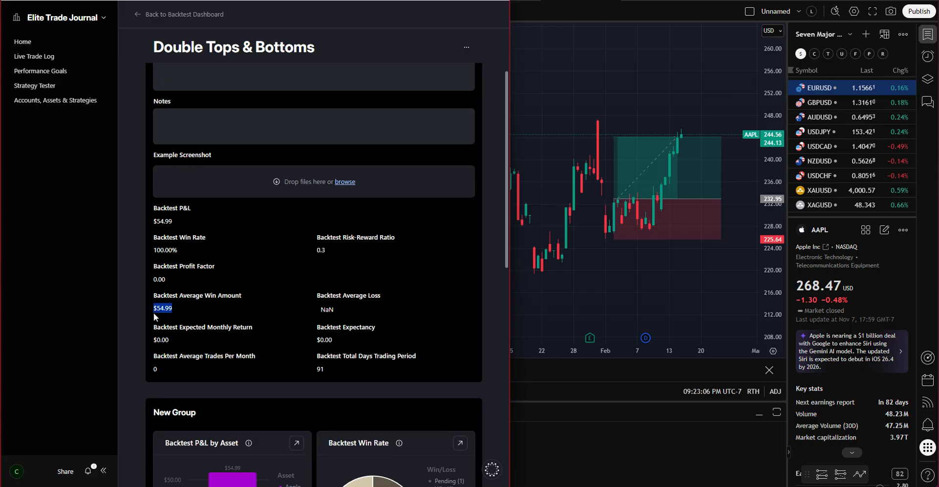
scroll(294, 195, "up", 1)
scroll(342, 230, "down", 1)
scroll(404, 273, "down", 4)
scroll(405, 274, "down", 3)
scroll(405, 274, "up", 4)
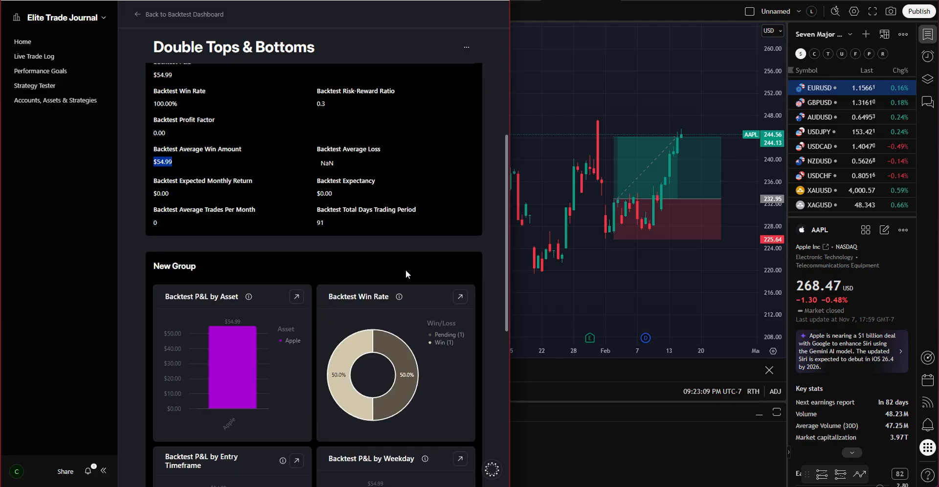
scroll(406, 274, "up", 2)
scroll(406, 269, "up", 1)
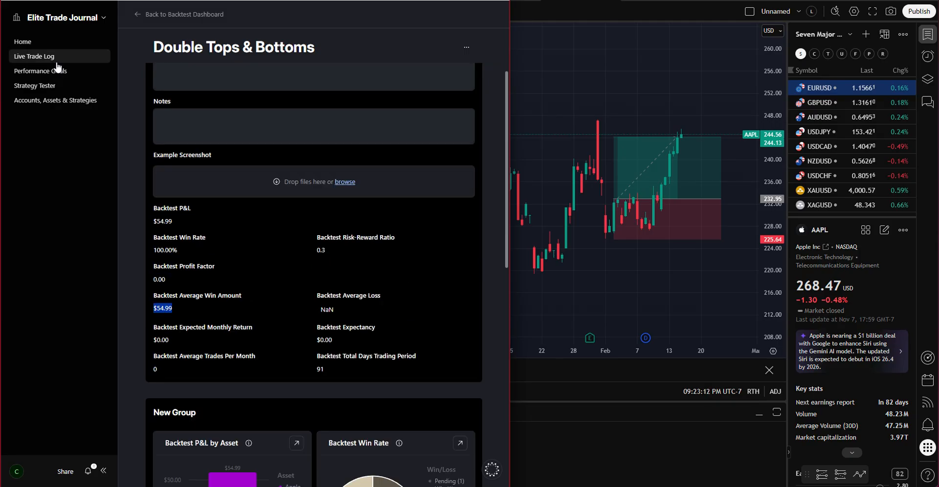
left_click(225, 310)
scroll(244, 308, "down", 9)
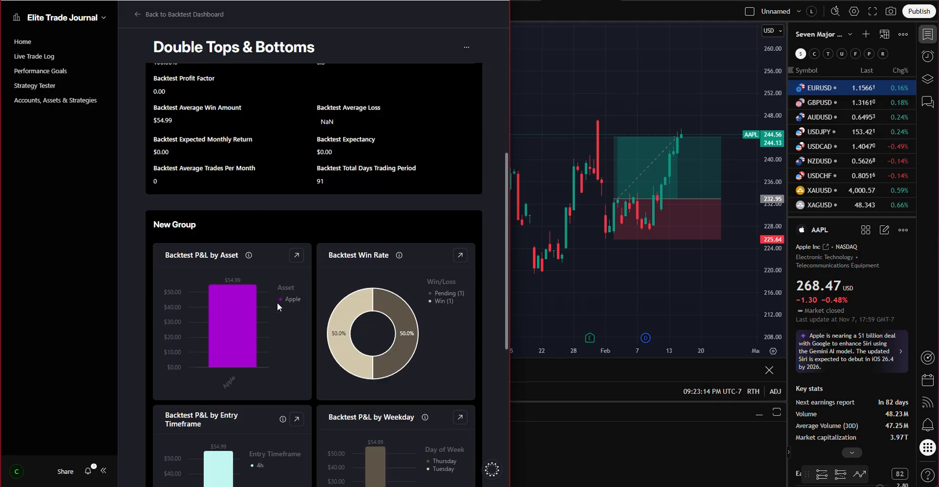
scroll(276, 303, "down", 1)
scroll(280, 298, "up", 11)
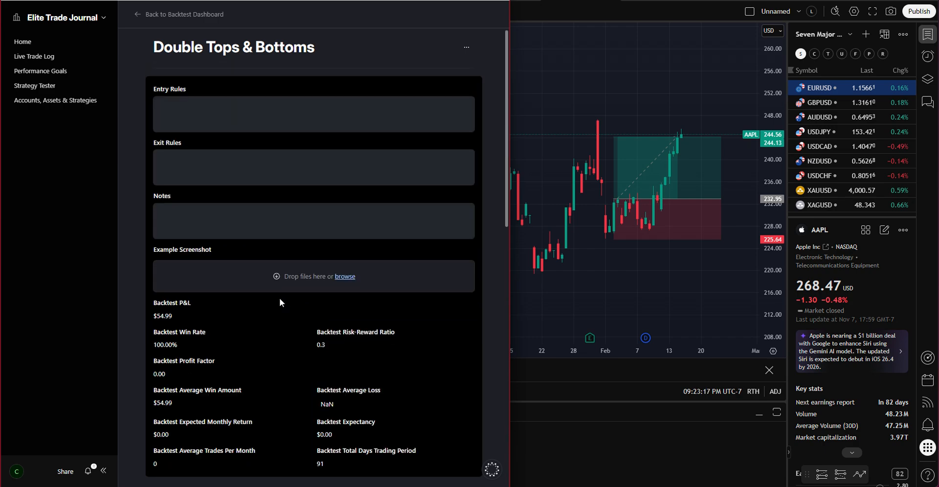
scroll(280, 303, "down", 9)
scroll(280, 302, "up", 9)
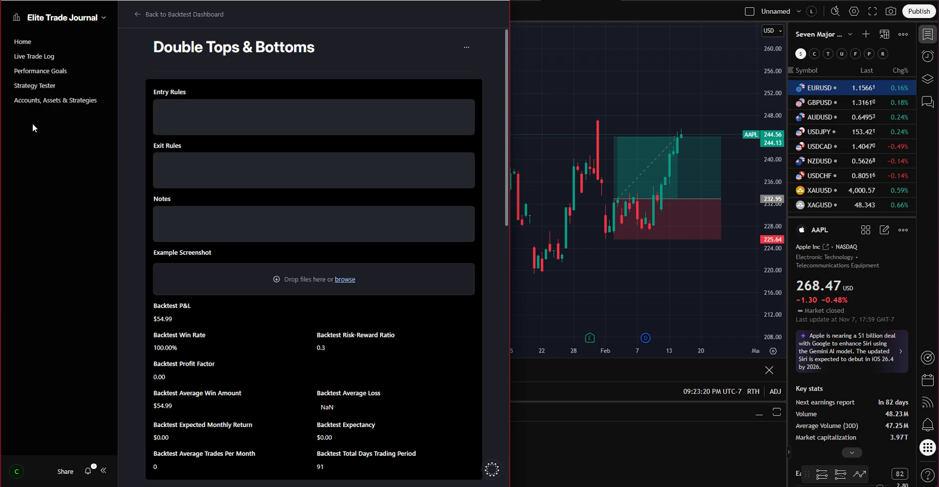
Step: Open the Performance Goals Records and start a new performance goal
left_click(34, 103)
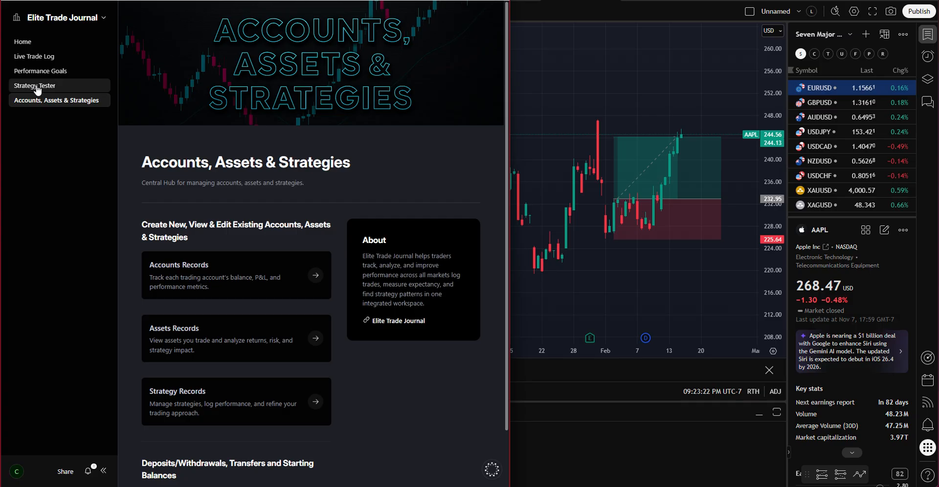
left_click(37, 88)
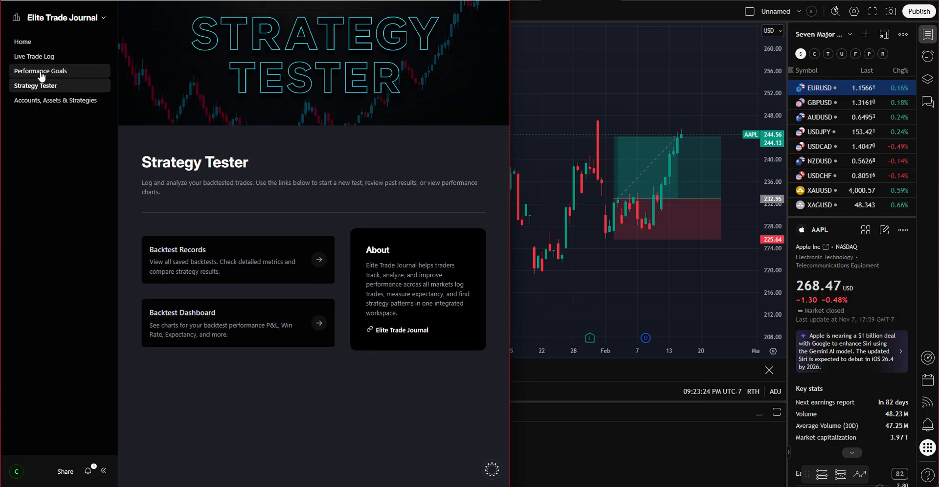
left_click(41, 74)
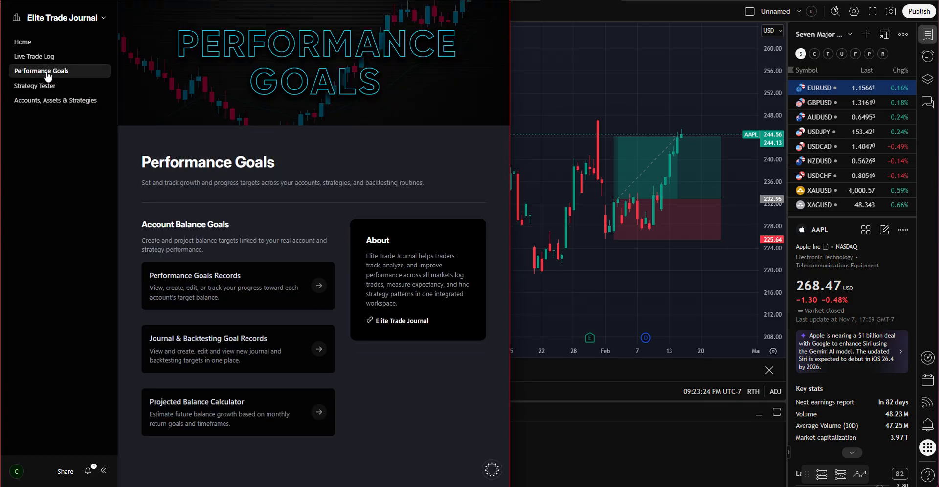
left_click(291, 291)
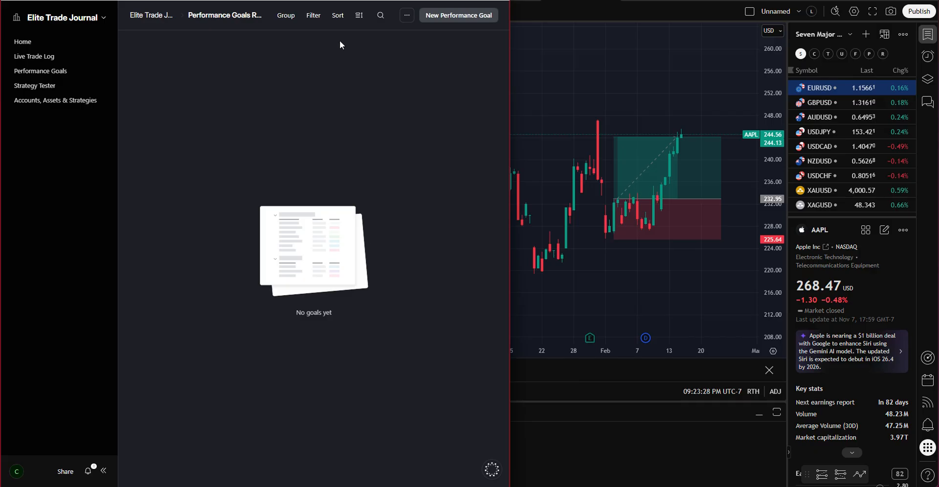
left_click(435, 15)
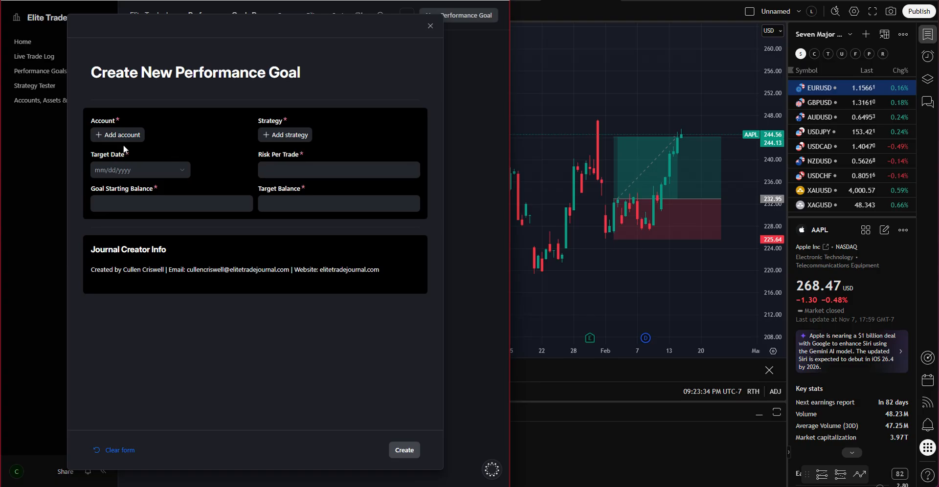
Step: Assign the Robinhood account and the Double Tops & Bottoms strategy to the new performance goal
left_click(126, 140)
left_click(139, 180)
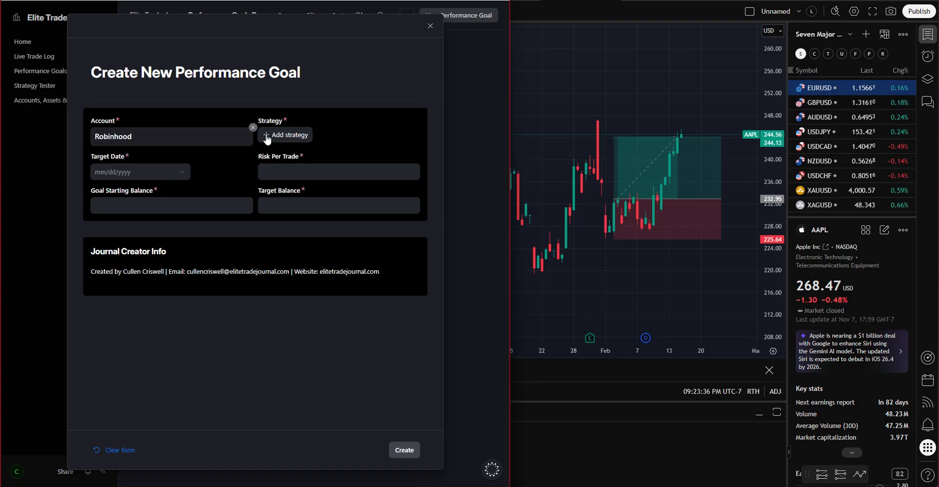
left_click(271, 137)
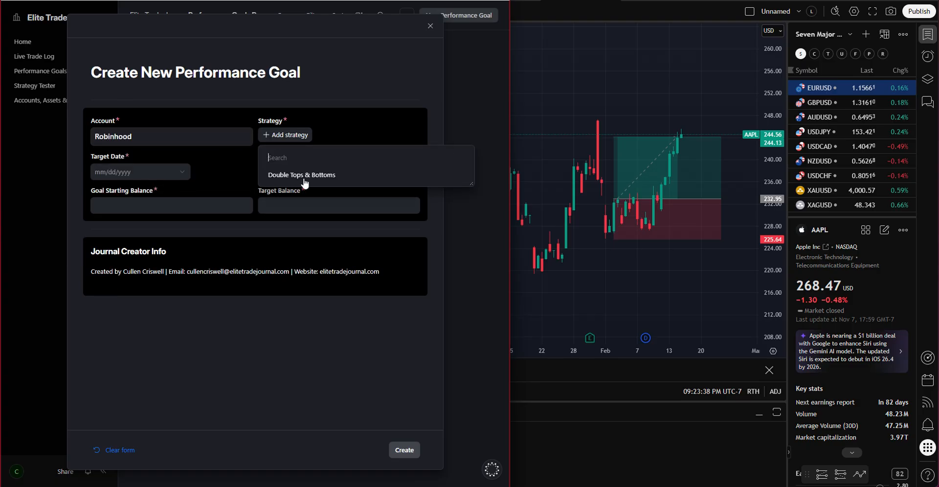
left_click(302, 175)
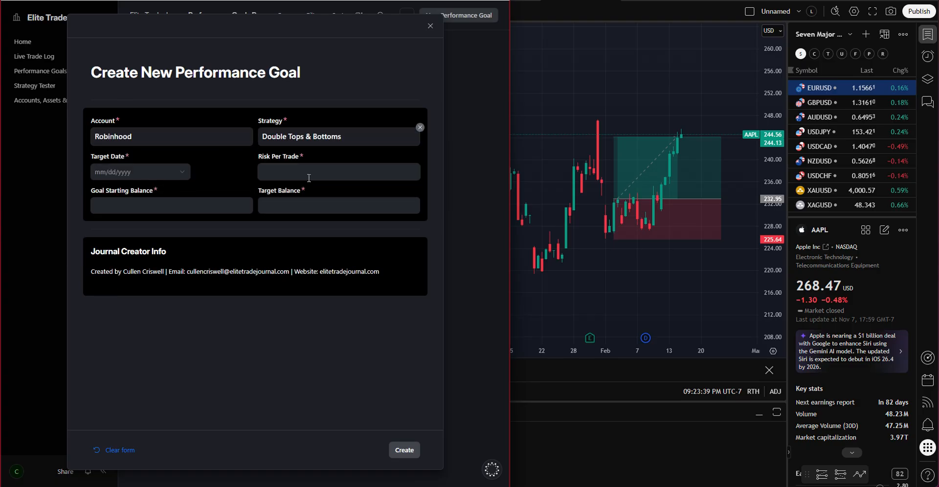
Step: Set the performance goal's target date to 1/1/2026
left_click(174, 172)
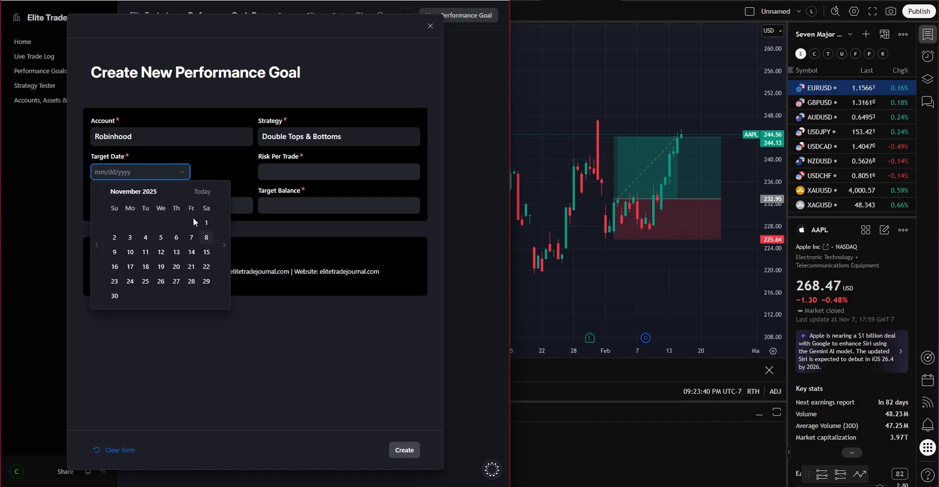
left_click(223, 245)
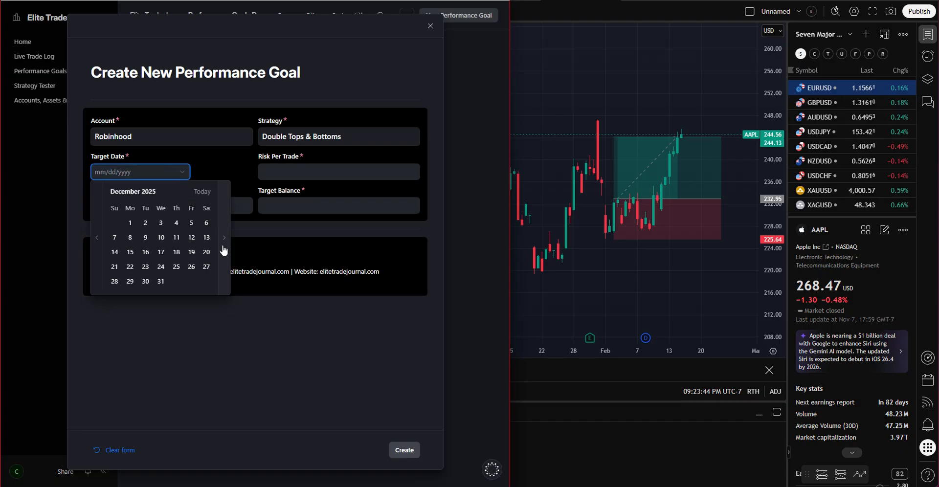
left_click(225, 248)
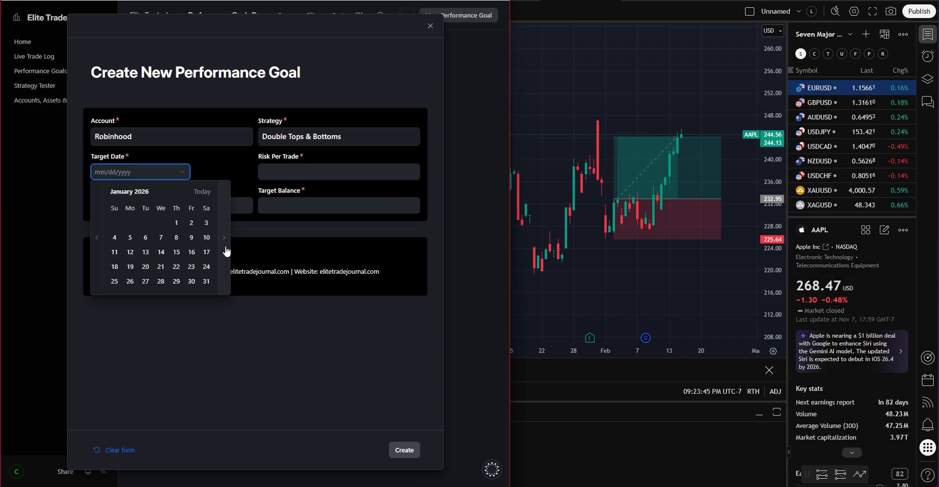
left_click(177, 223)
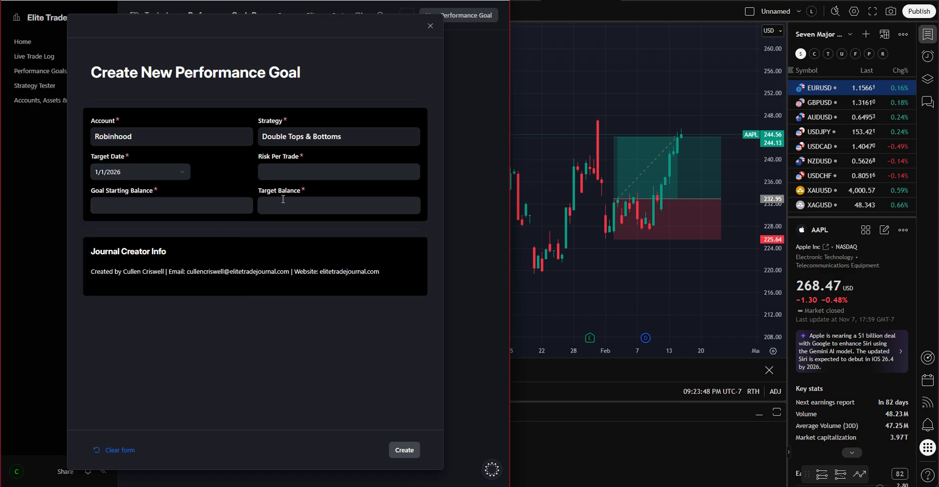
Step: Set the goal starting balance to $20,000 and the target balance to $25,000
left_click(322, 166)
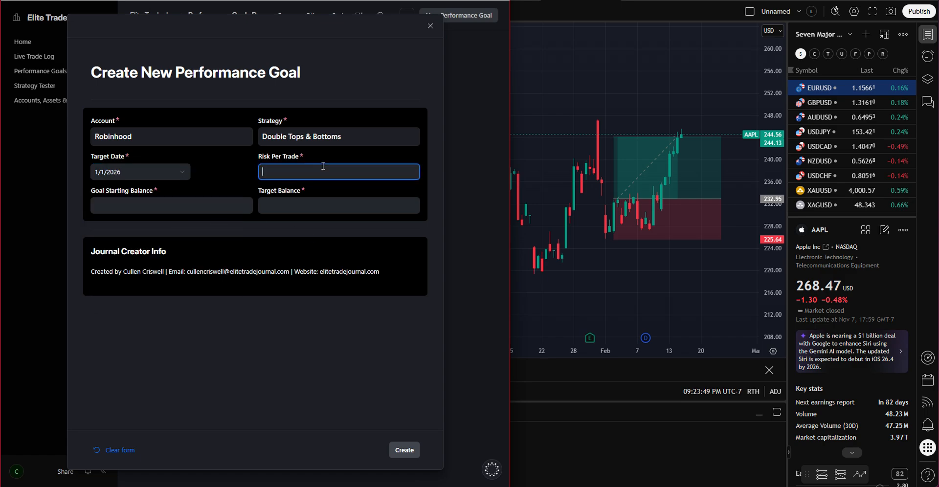
left_click(184, 207)
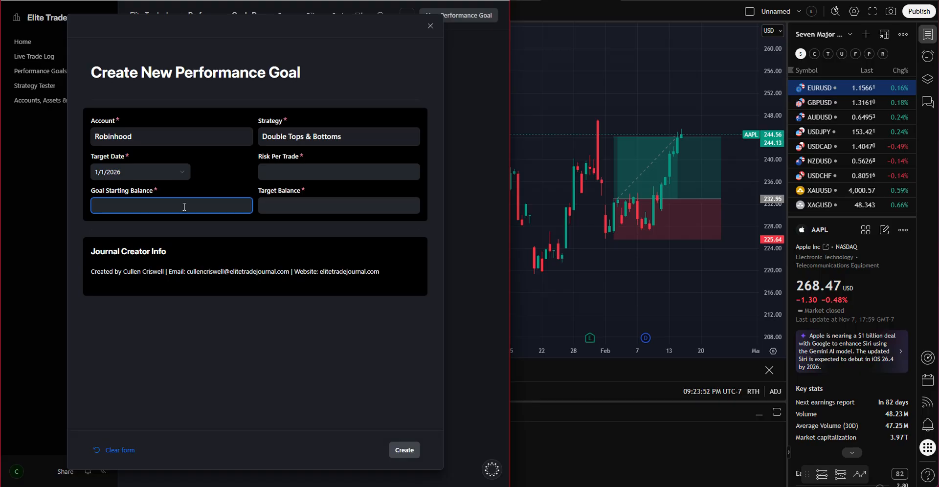
type("20000")
key("Left")
key("Left")
key("Left")
left_click(300, 209)
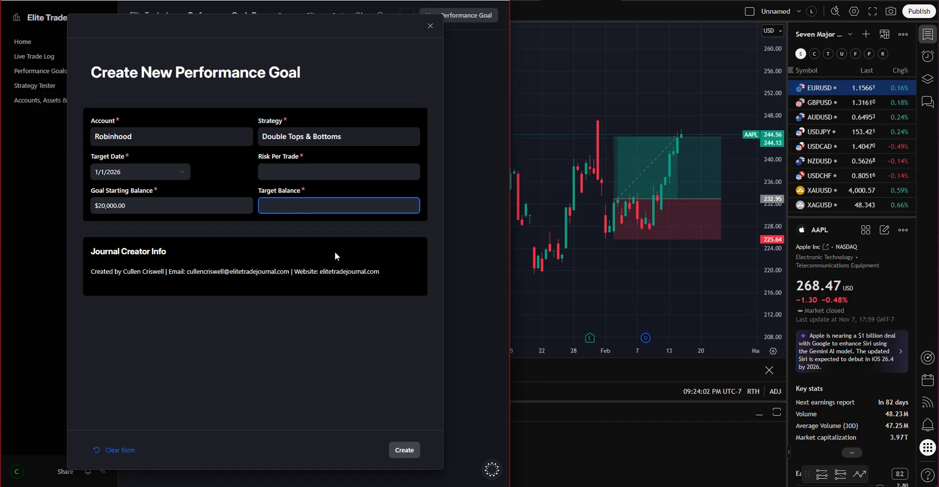
type("25,000")
left_click(334, 243)
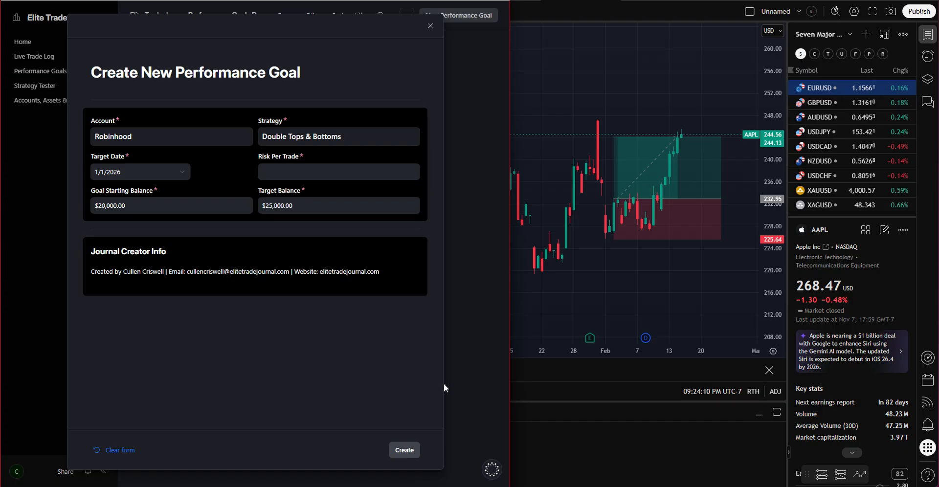
Step: Set the risk per trade to 1% and create the performance goal
left_click(405, 449)
left_click(309, 168)
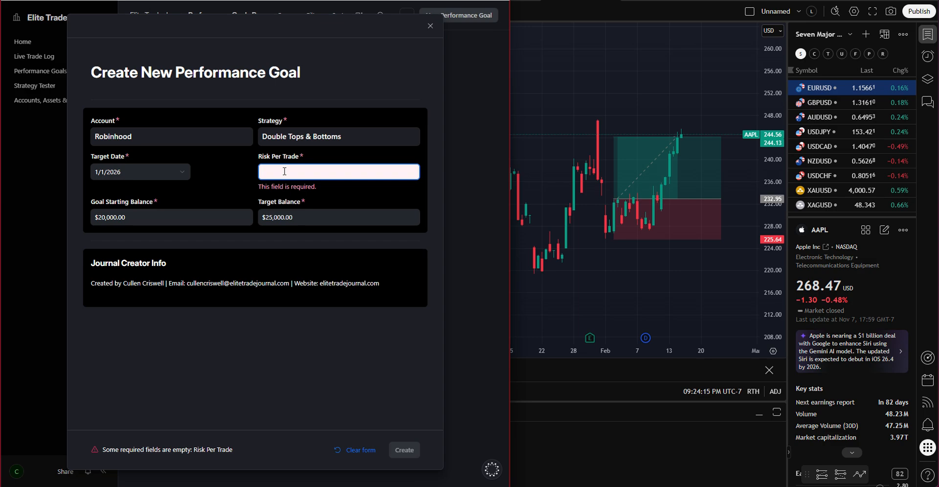
type("1")
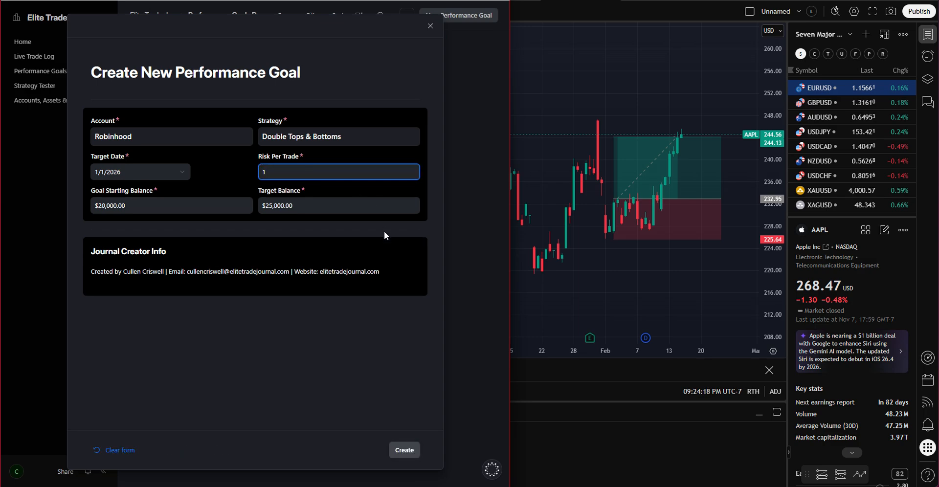
left_click(370, 353)
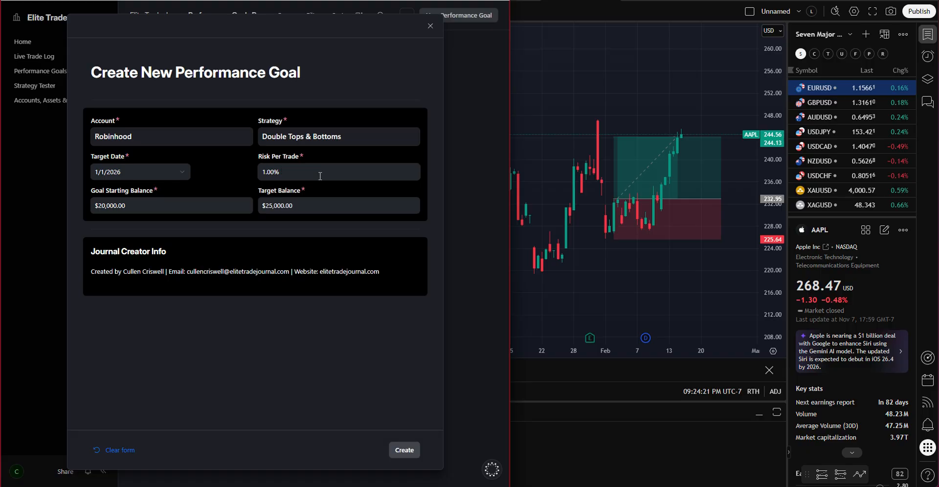
left_click(283, 172)
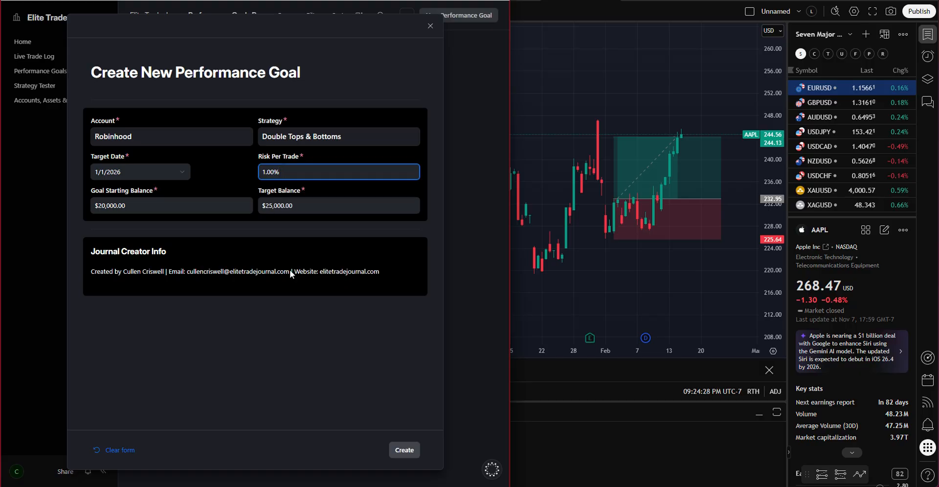
left_click(415, 454)
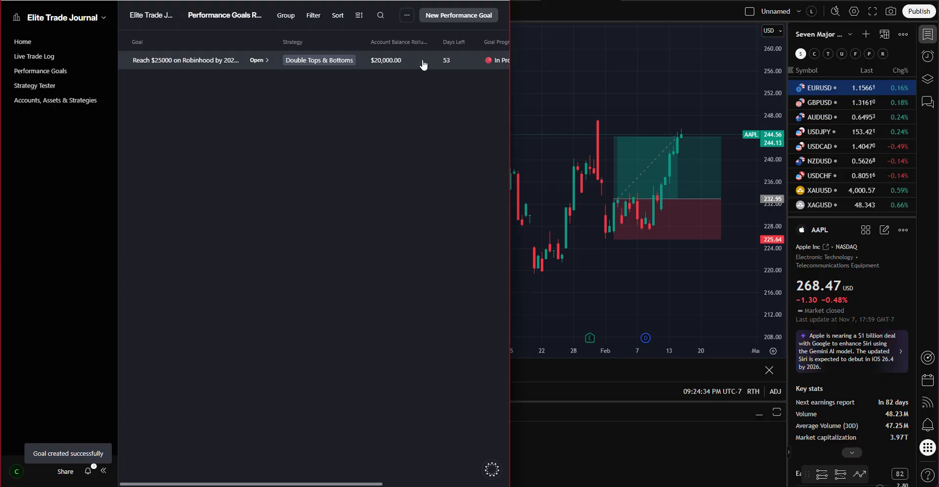
Step: Widen the journal window and examine the new Robinhood goal's details, including the amounts needed per day and to reach the goal
left_click_drag(511, 94, 931, 127)
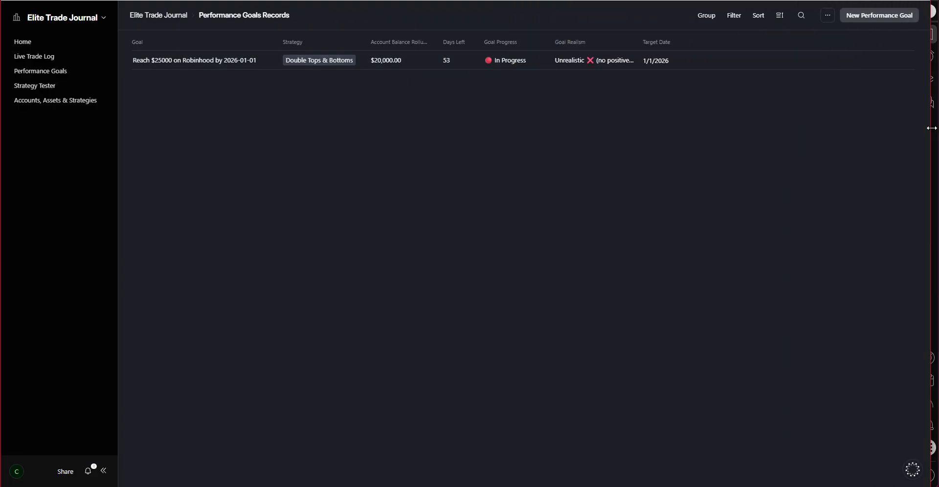
left_click(226, 63)
scroll(690, 128, "down", 1)
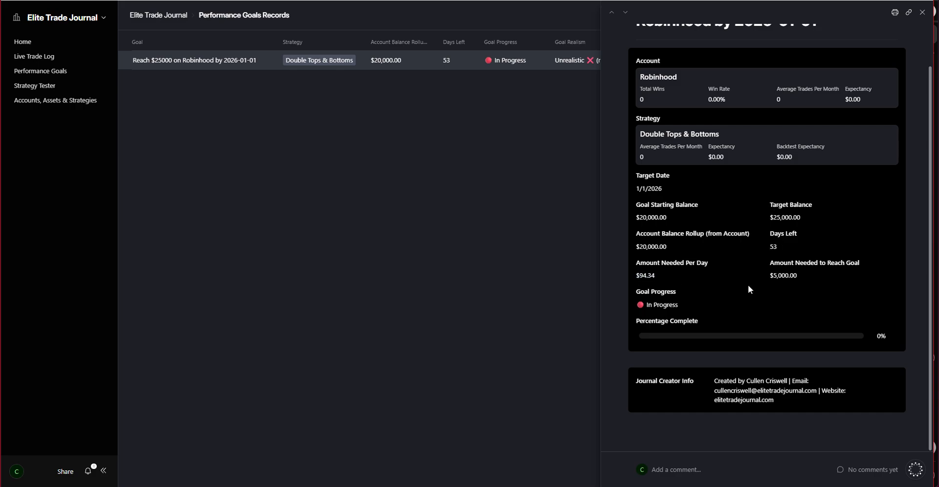
left_click_drag(747, 286, 859, 281)
scroll(859, 281, "up", 1)
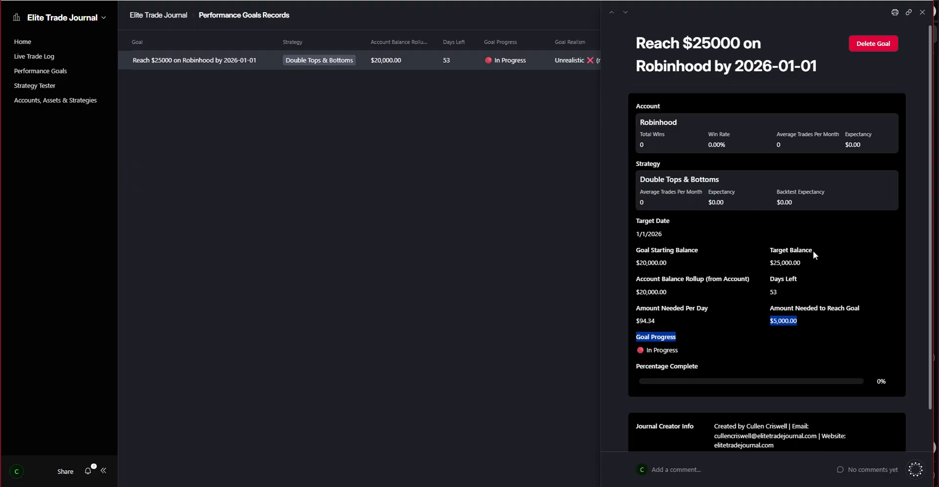
scroll(814, 251, "down", 1)
scroll(816, 251, "up", 1)
Step: Open the Journal & Backtesting Goal Records and start a new goal
left_click(49, 72)
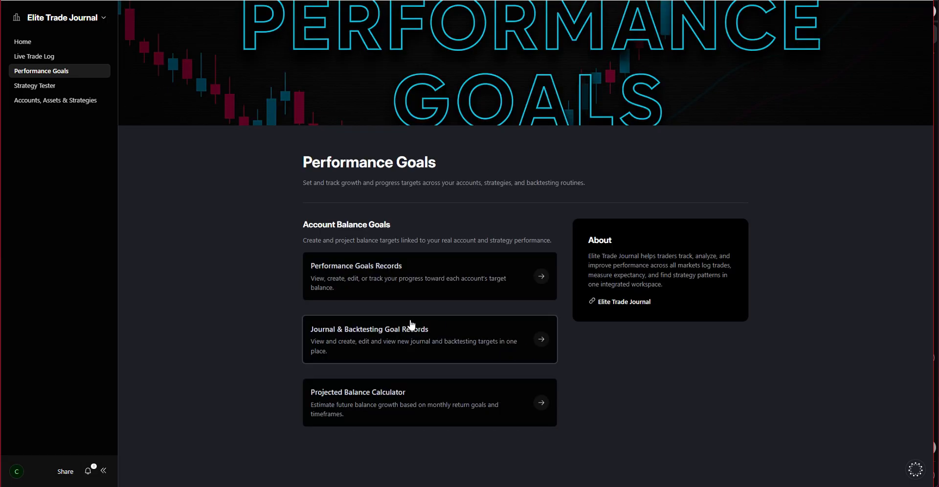
left_click(427, 341)
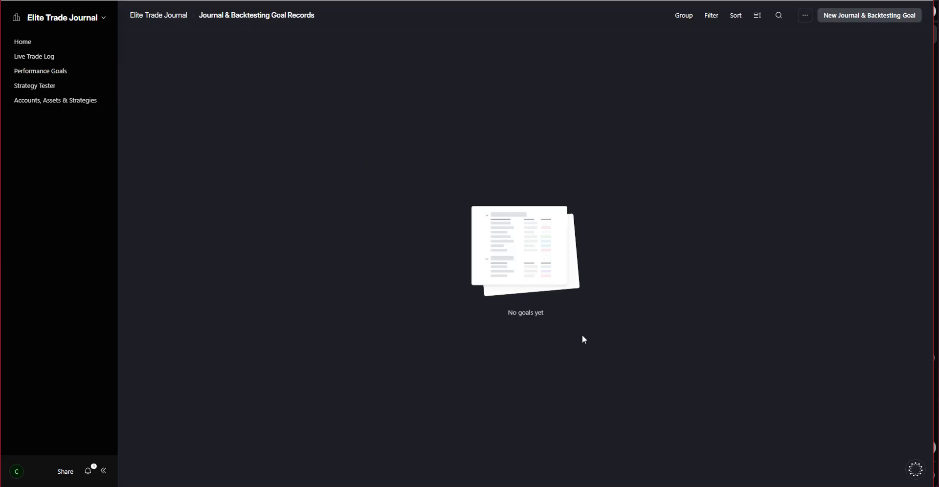
left_click(858, 19)
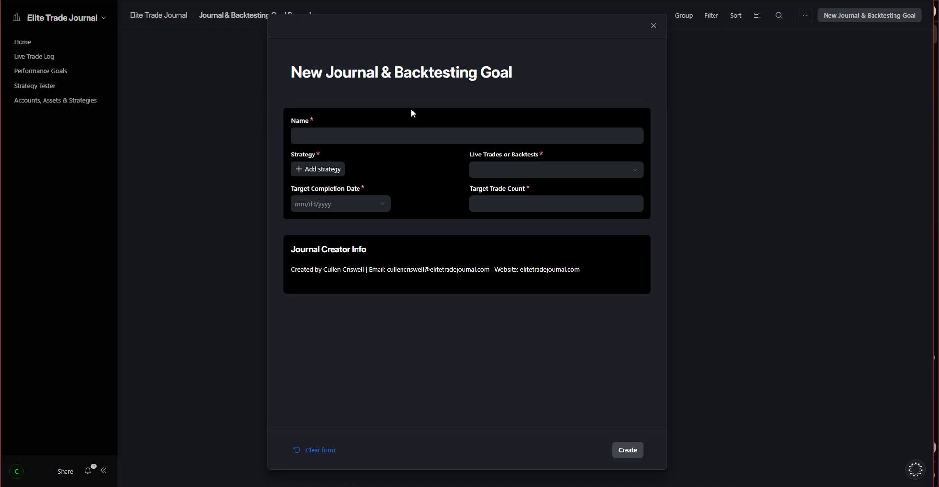
Step: Name the goal "Backtest 100 Trades of Double Tops" and set its trade type to Backtest
left_click(387, 132)
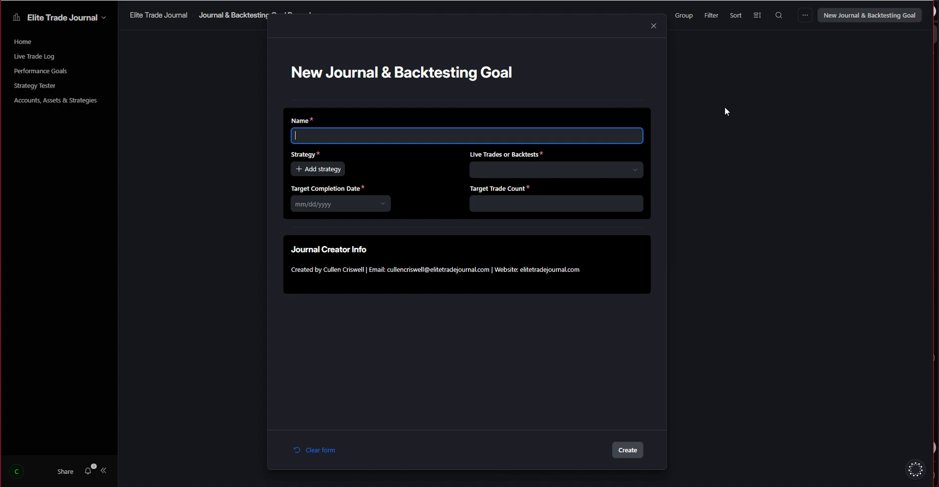
type("Backtest 100 Trades of Double tops")
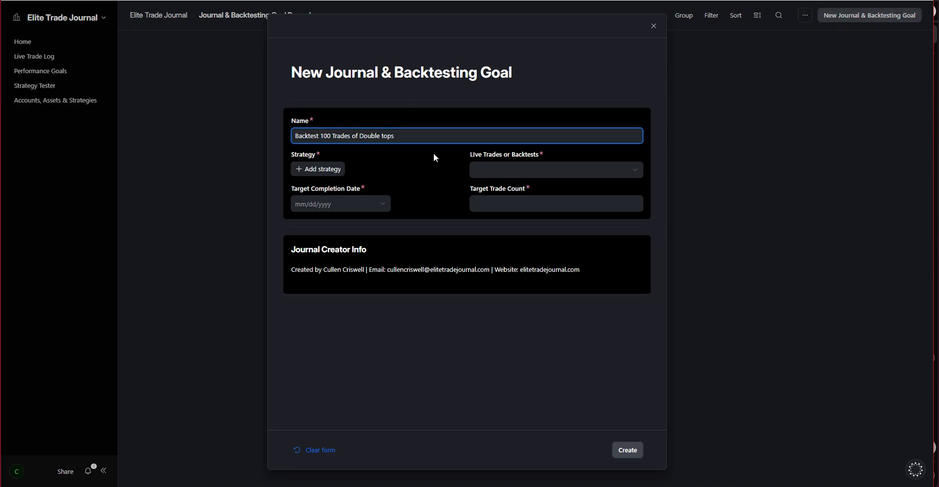
key("BackSpace")
type("T")
left_click(489, 169)
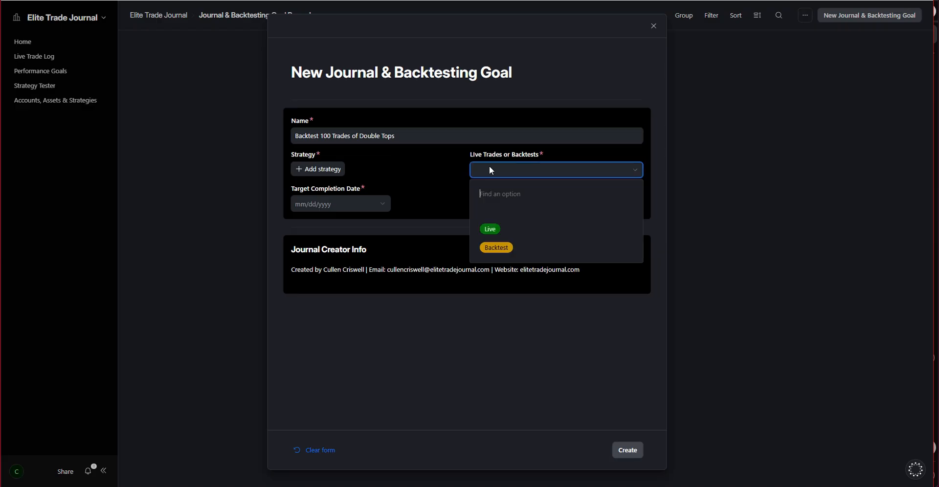
left_click(529, 244)
left_click(526, 171)
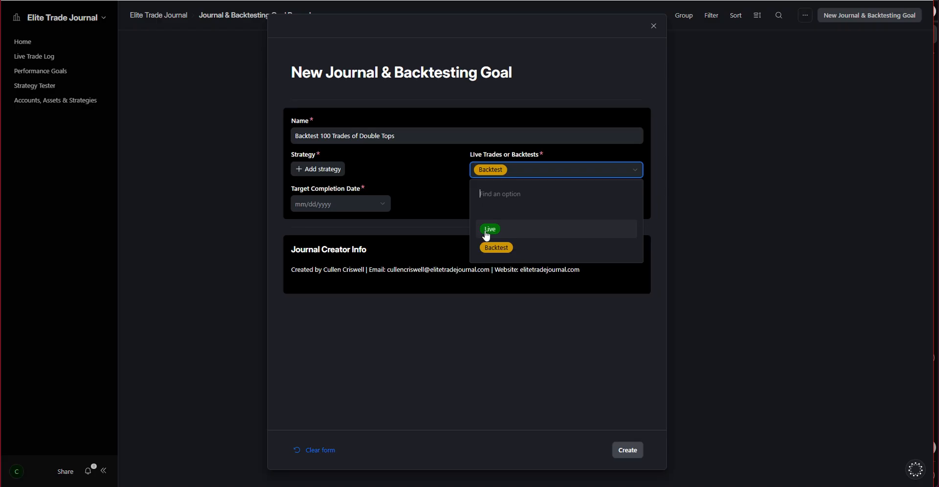
left_click(506, 250)
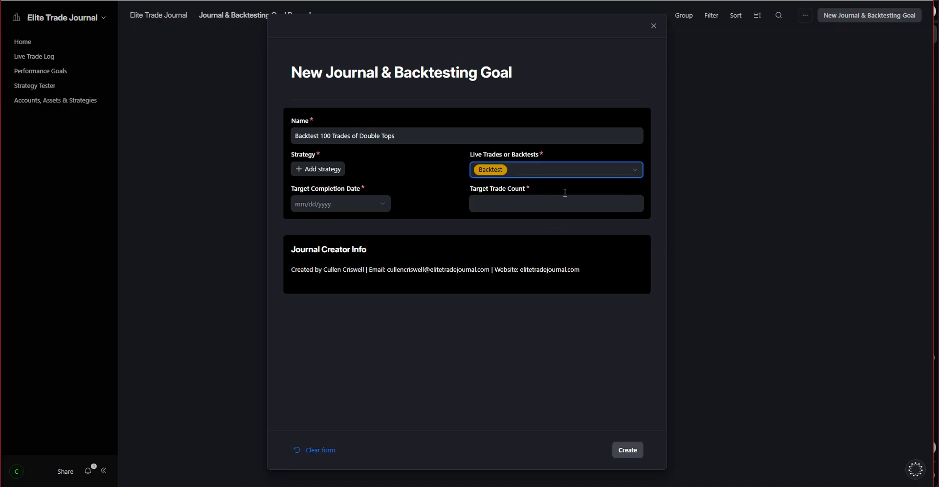
Step: Assign the Double Tops & Bottoms strategy to the backtesting goal and set its target completion date to 11/30/2025
left_click(322, 169)
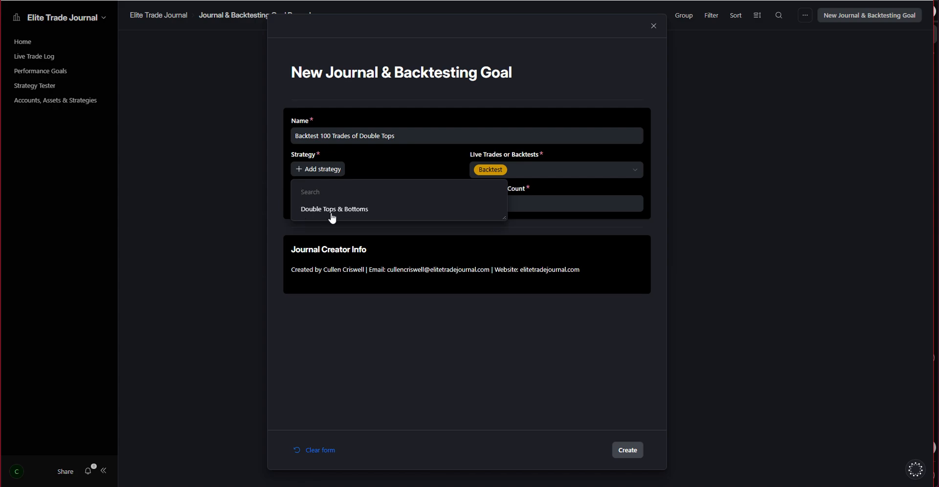
left_click(333, 214)
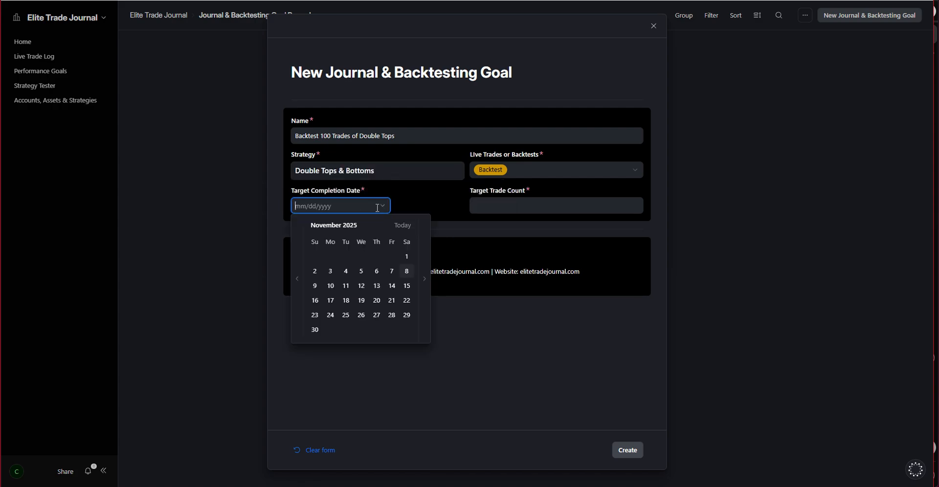
left_click(316, 330)
Step: Set the target trade count to 100 and create the backtesting goal
left_click(505, 206)
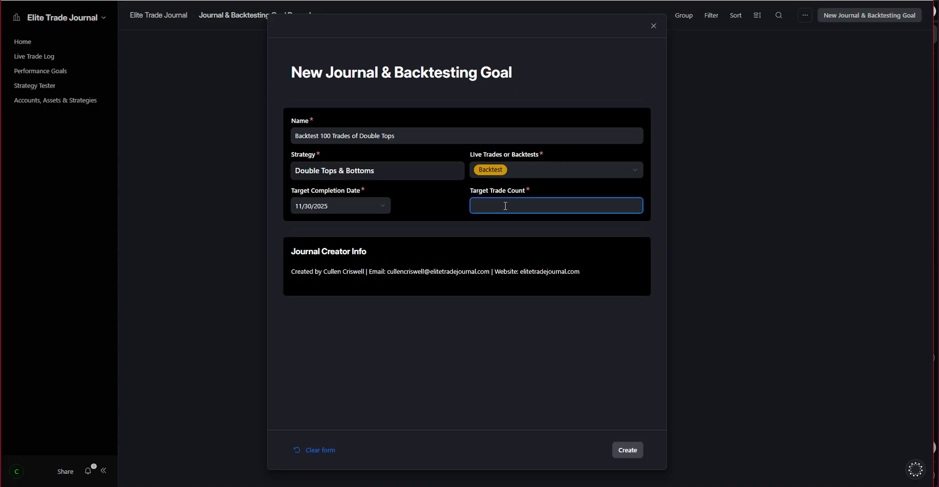
type("100")
left_click(540, 230)
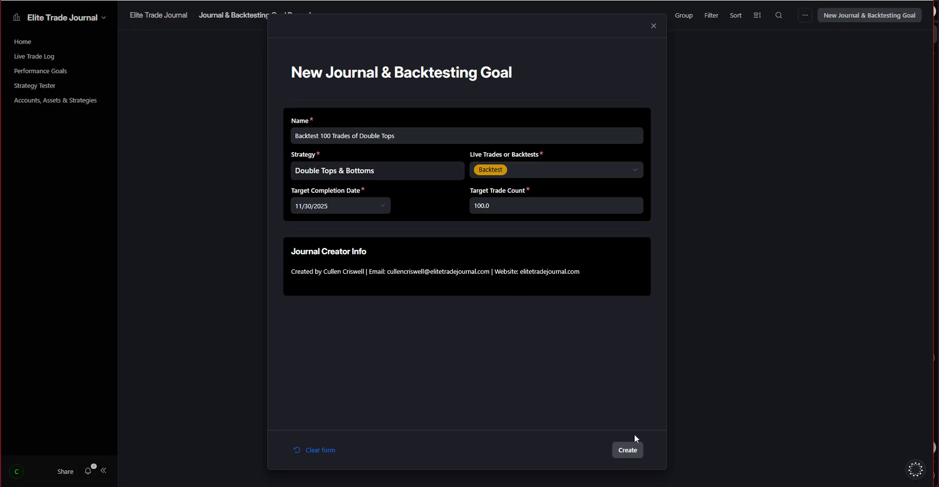
left_click(629, 458)
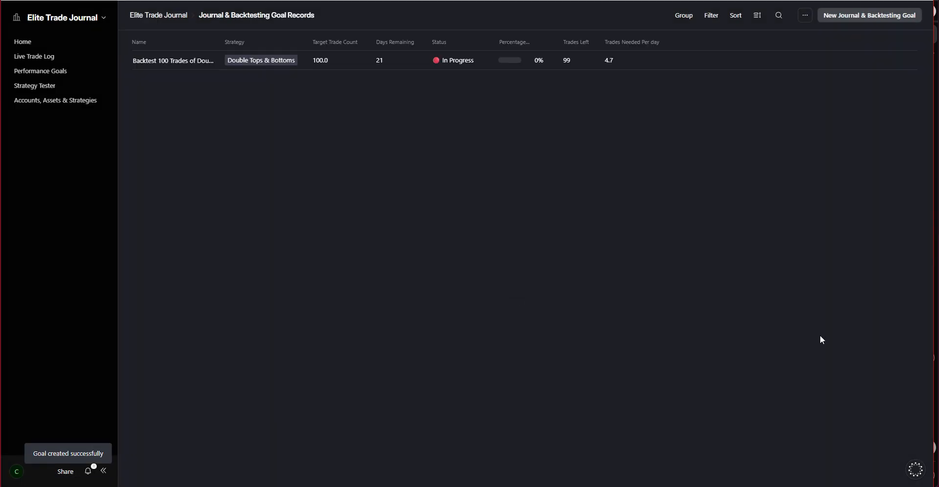
Step: Review the backtesting goal's details, including the trades left, and return to the Performance Goals page
left_click(346, 60)
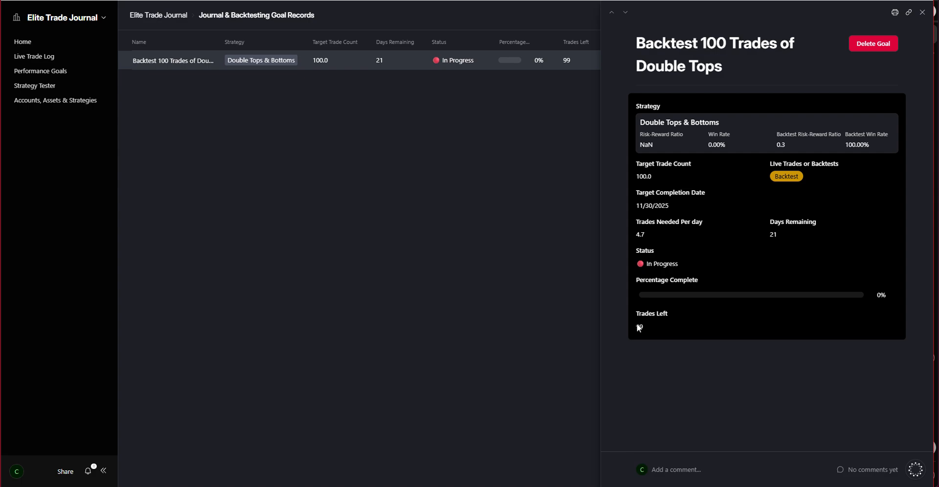
left_click_drag(636, 326, 679, 328)
left_click(675, 325)
left_click(455, 197)
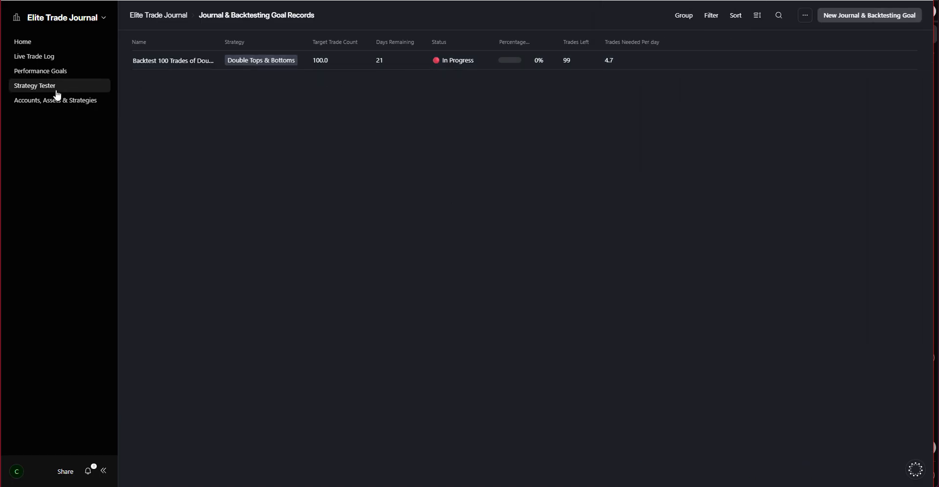
left_click(56, 71)
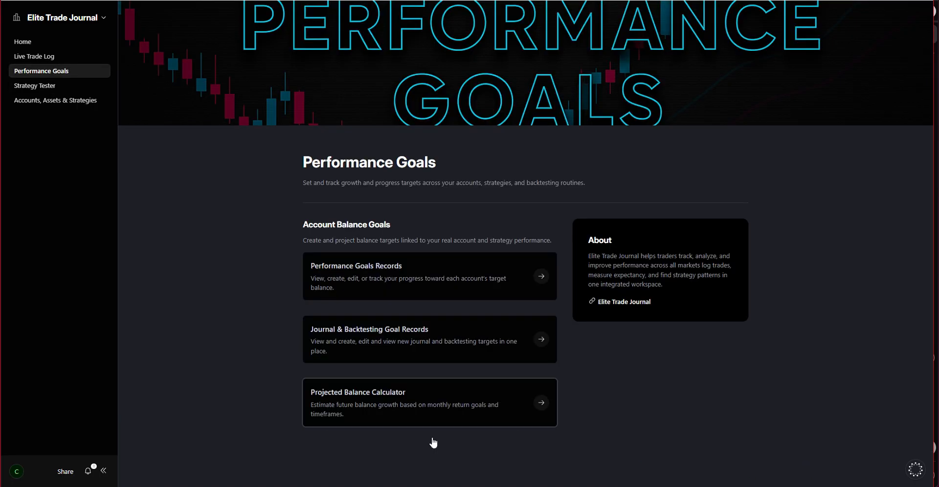
Step: Open the Projected Balance Calculator and add the Robinhood account to it
left_click(342, 390)
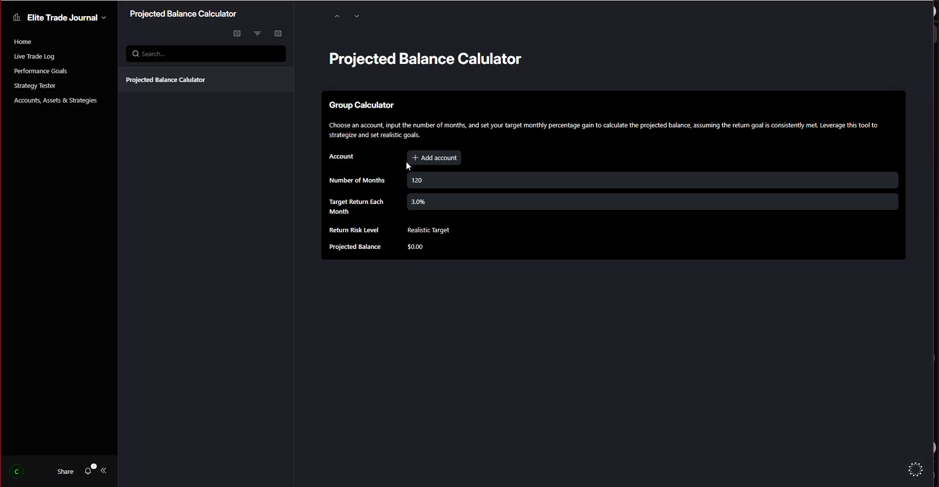
left_click(417, 157)
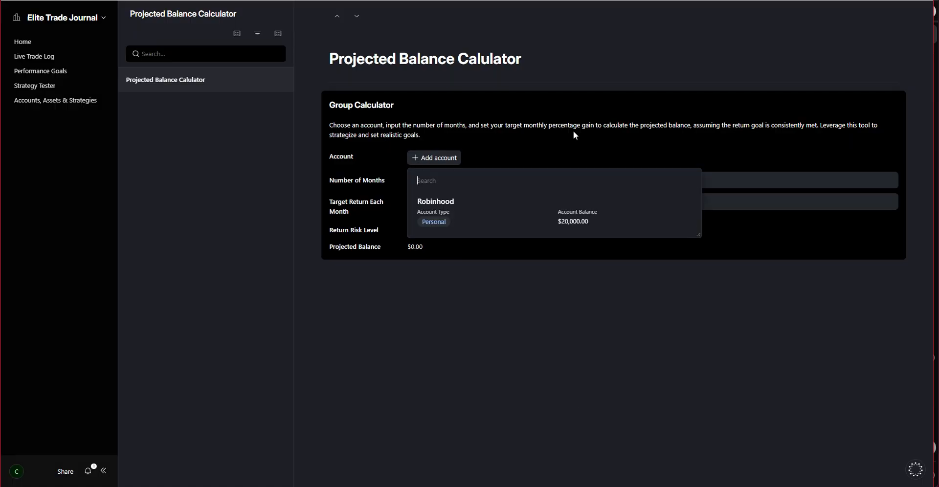
left_click(474, 210)
Step: Set the calculator's number of months to 120
left_click(445, 204)
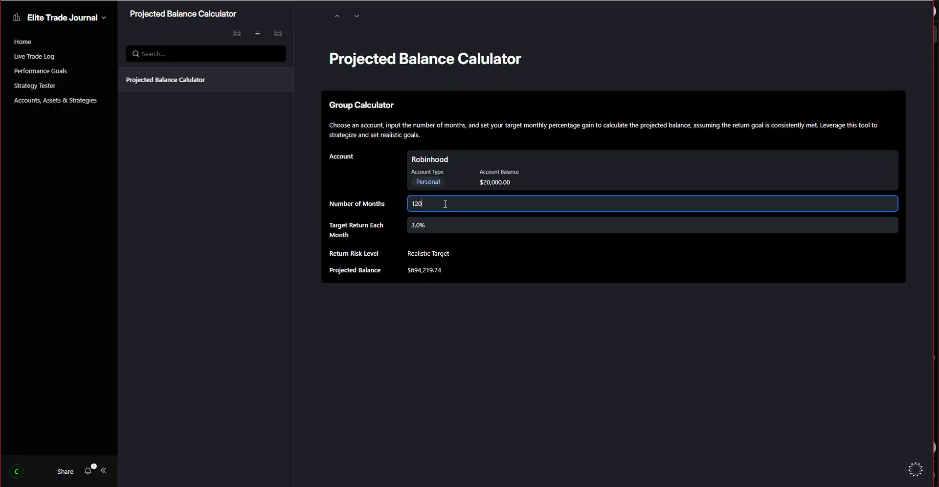
key("BackSpace")
key("BackSpace")
key("BackSpace")
type("120")
Step: Set the target return each month to 30% and examine the projected balance
left_click(480, 230)
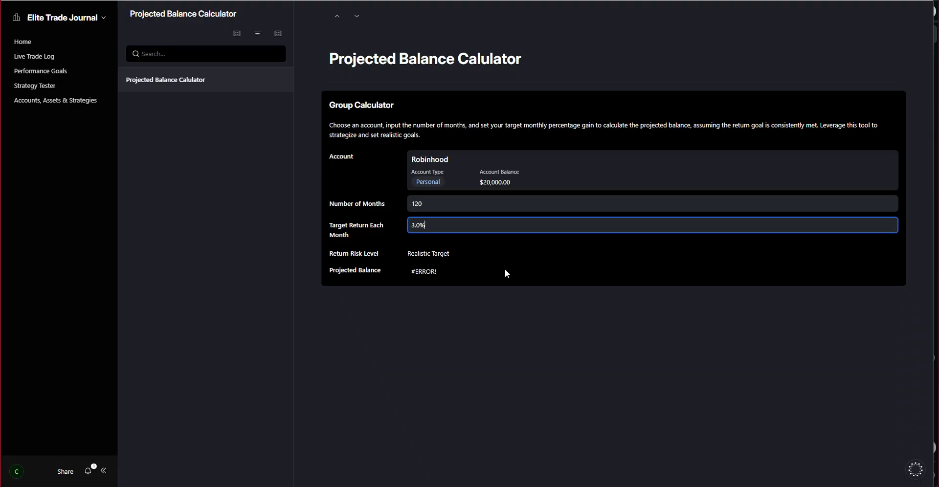
left_click_drag(428, 226, 409, 229)
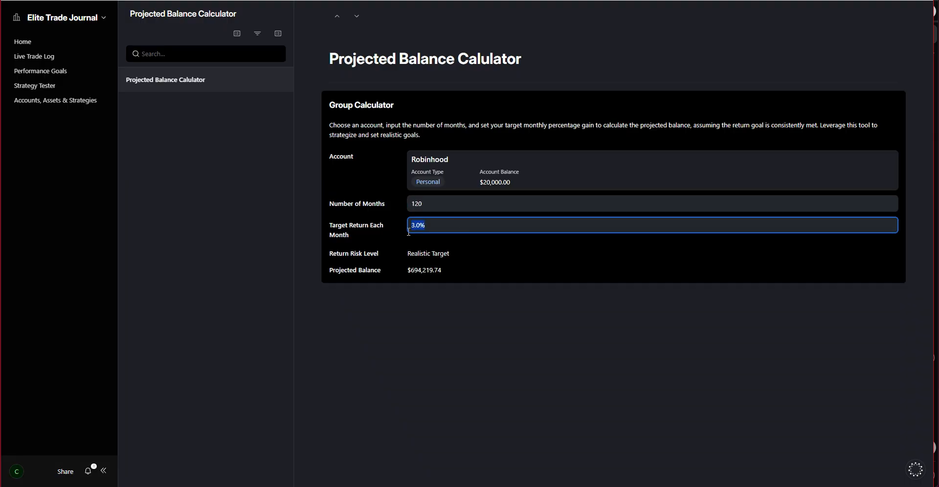
key("BackSpace")
type("30")
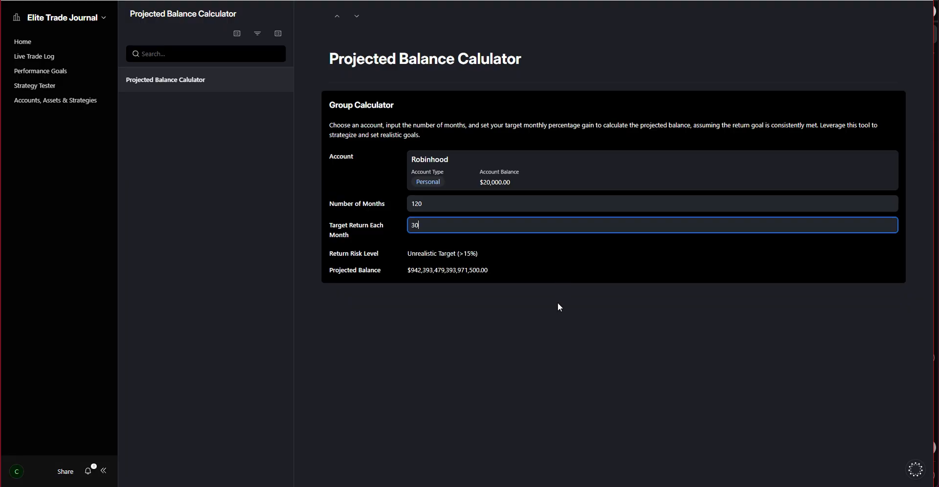
left_click(558, 306)
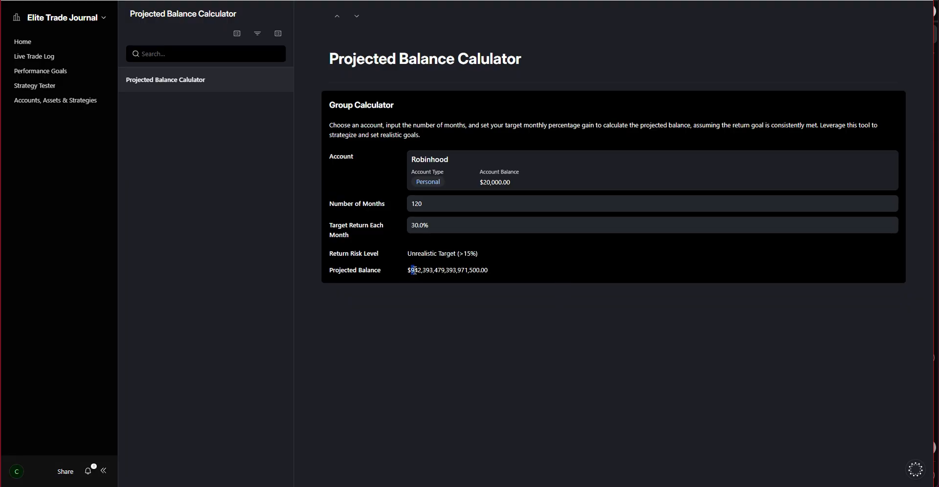
left_click_drag(410, 270, 472, 270)
left_click_drag(416, 272, 490, 271)
left_click(504, 272)
Step: Set the target return each month to 3%
left_click(443, 226)
key("BackSpace")
key("BackSpace")
key("BackSpace")
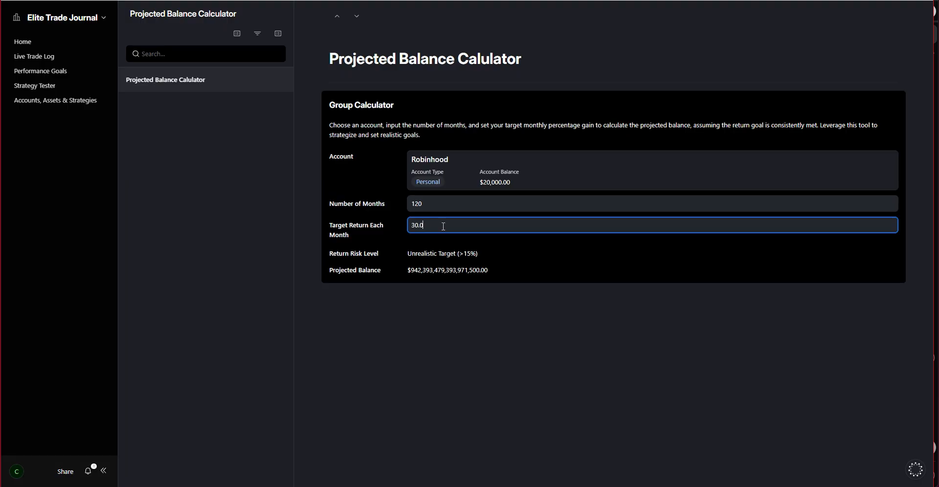
key("BackSpace")
left_click(473, 246)
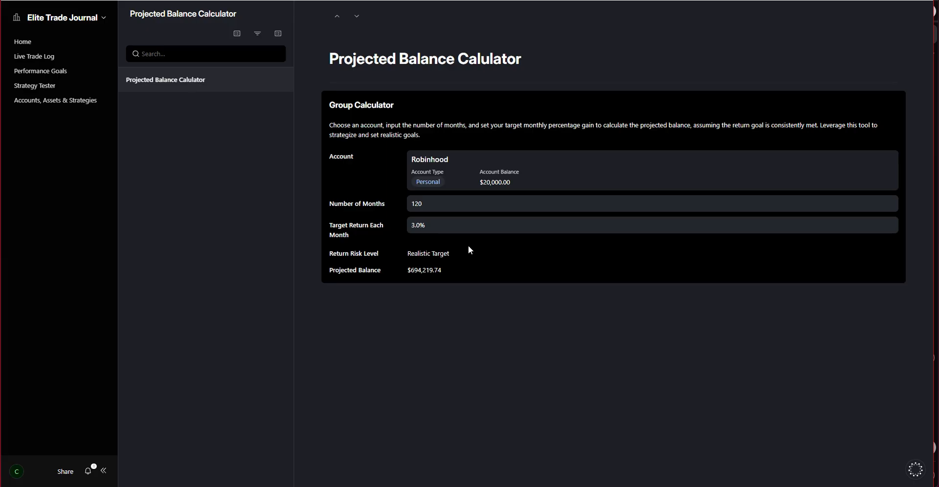
left_click(415, 225)
left_click(513, 253)
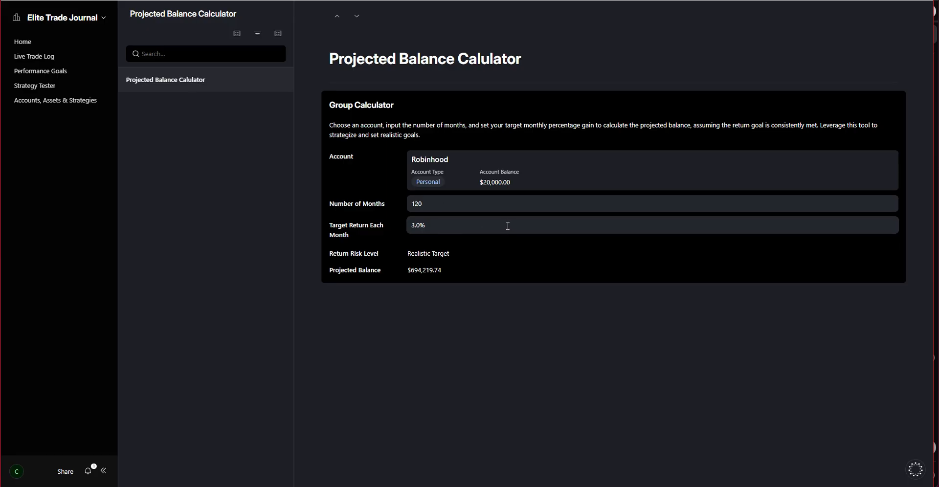
left_click_drag(429, 225, 410, 228)
left_click(437, 227)
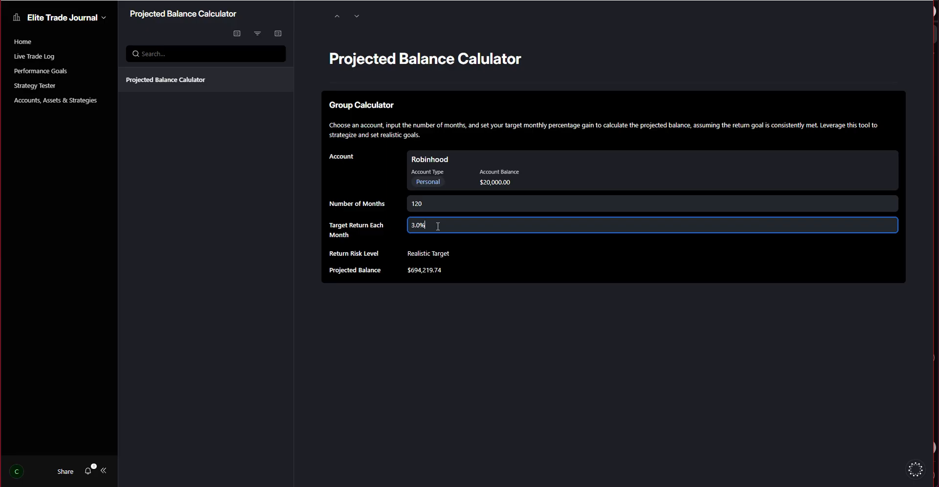
left_click_drag(438, 227, 409, 228)
double_click(434, 227)
left_click_drag(412, 224, 436, 225)
left_click(445, 225)
left_click(531, 272)
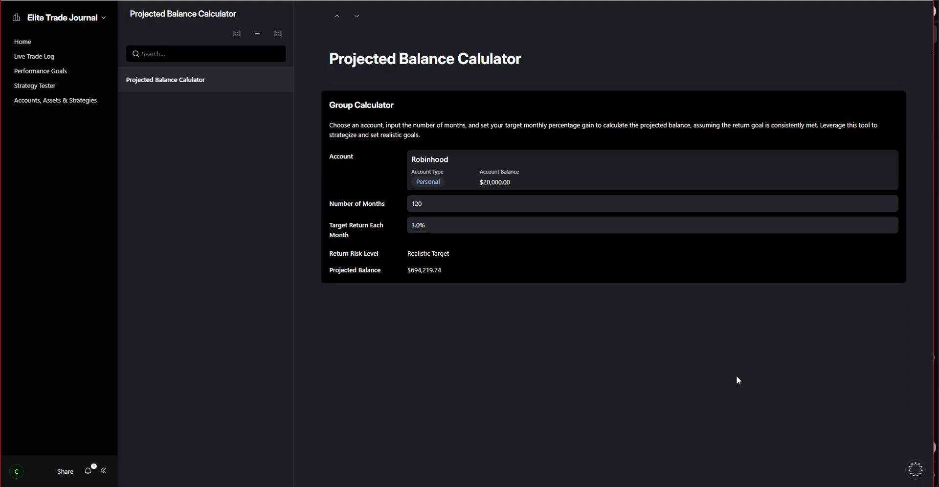
Step: Try target monthly returns of 5%, 10% and 30% in the balance calculator, one after another
left_click_drag(430, 225, 416, 227)
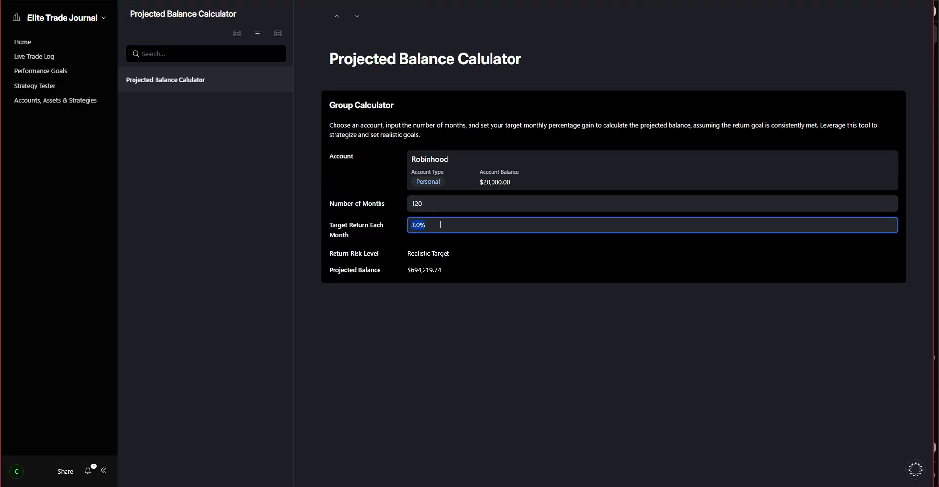
type("5.0%")
key("BackSpace")
key("BackSpace")
key("BackSpace")
key("BackSpace")
type("10")
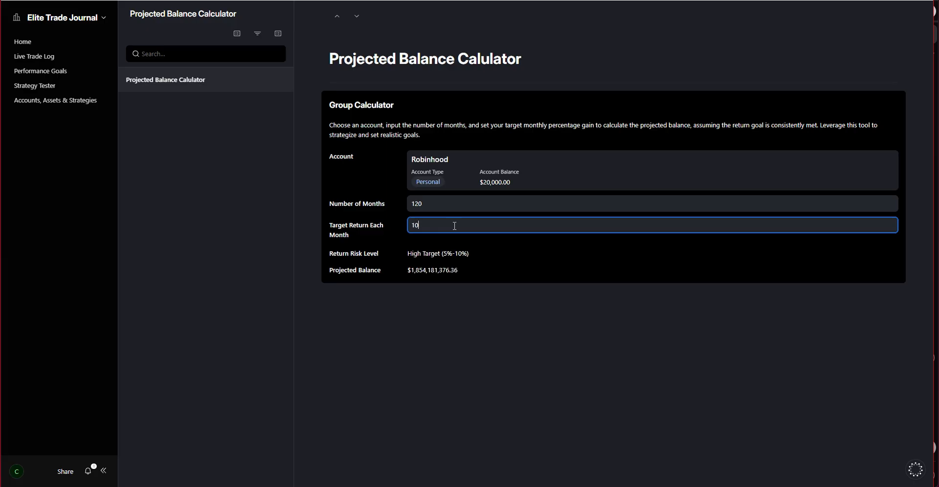
left_click_drag(425, 225, 408, 227)
type("30")
left_click(450, 249)
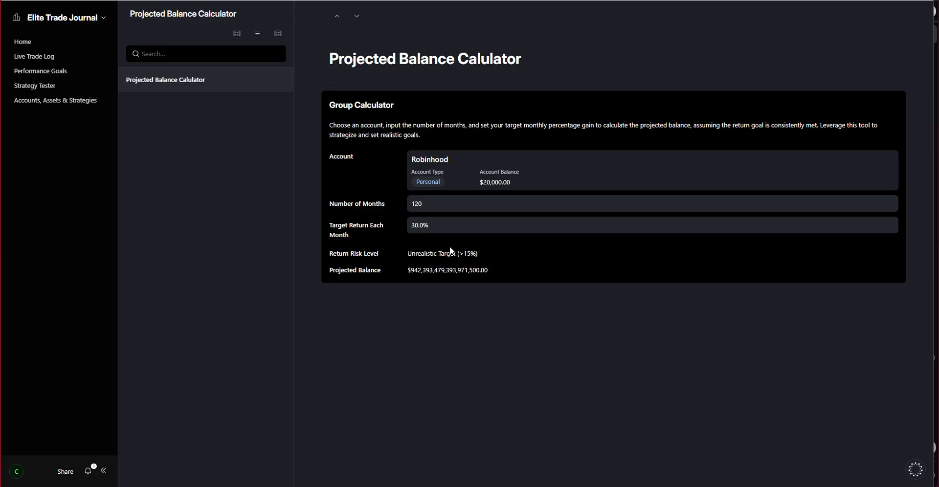
Step: Set the target return each month to 3% and examine the projected balance
left_click(440, 227)
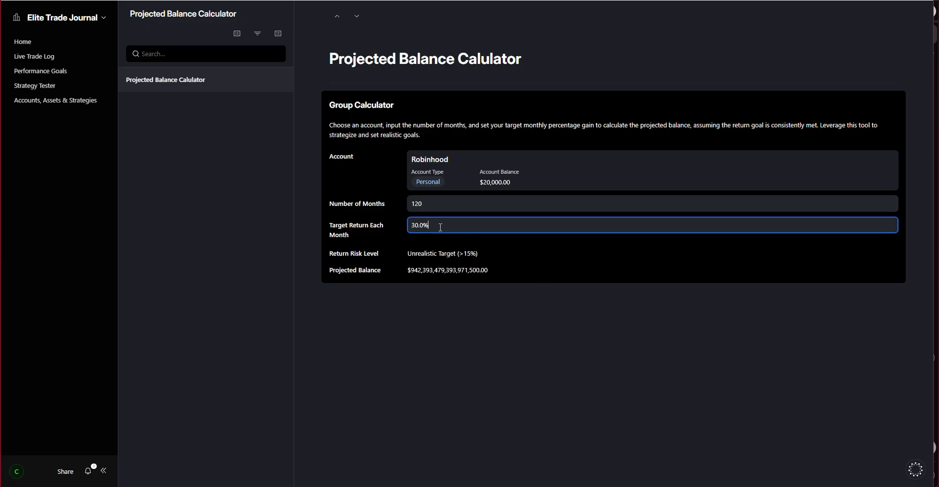
type("3")
left_click(556, 299)
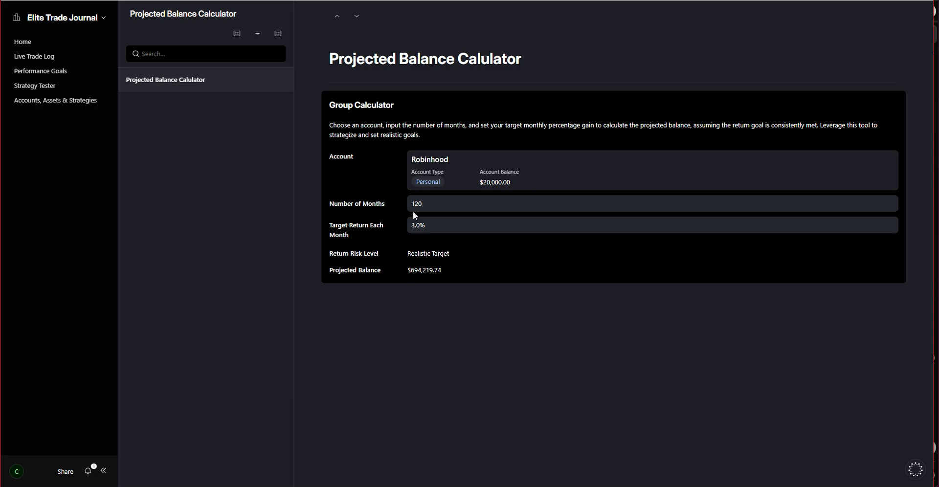
left_click_drag(413, 270, 444, 271)
left_click(453, 272)
Step: Look through the Performance Goals, Strategy Tester, Accounts, Assets & Strategies and Home pages, ending on the Live Trade Log page
left_click(47, 72)
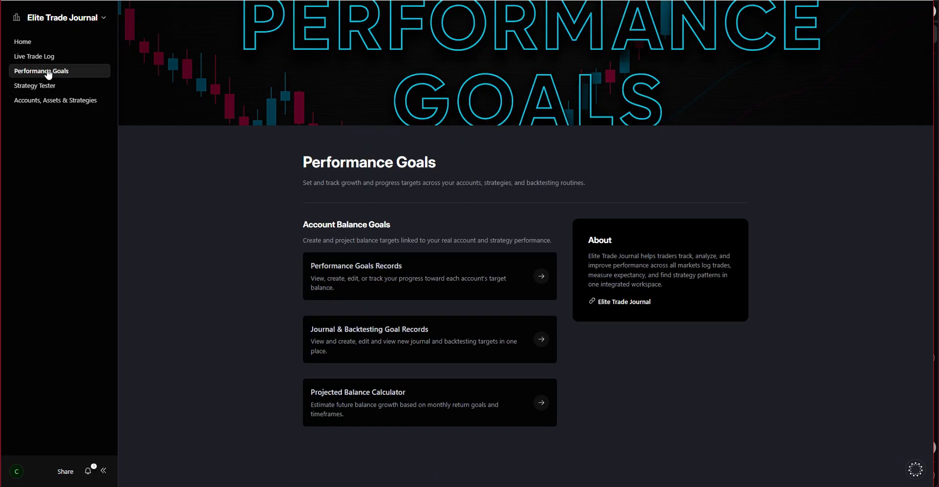
left_click(32, 86)
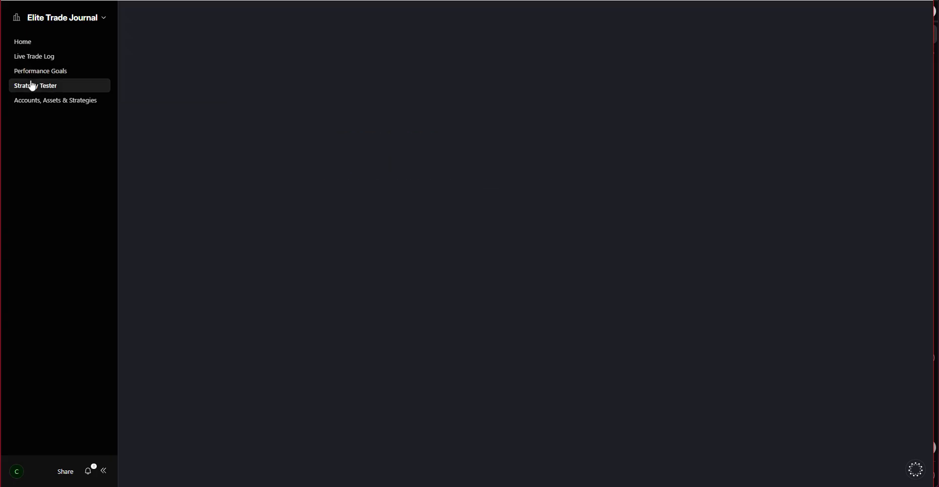
left_click(61, 100)
left_click(59, 86)
left_click(60, 74)
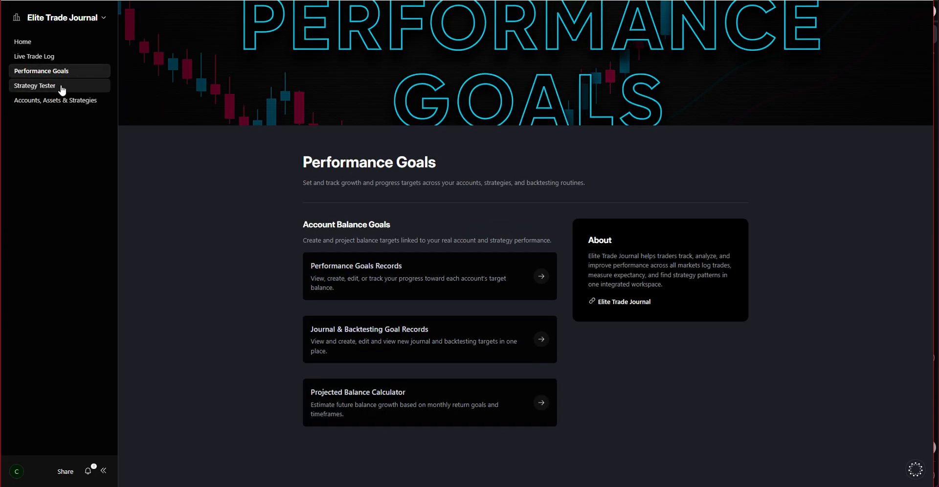
left_click(66, 100)
left_click(26, 43)
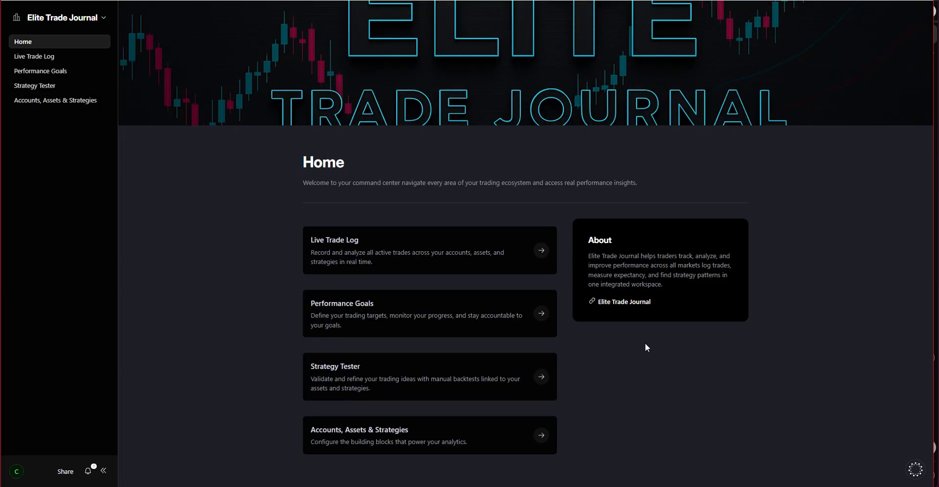
left_click(36, 58)
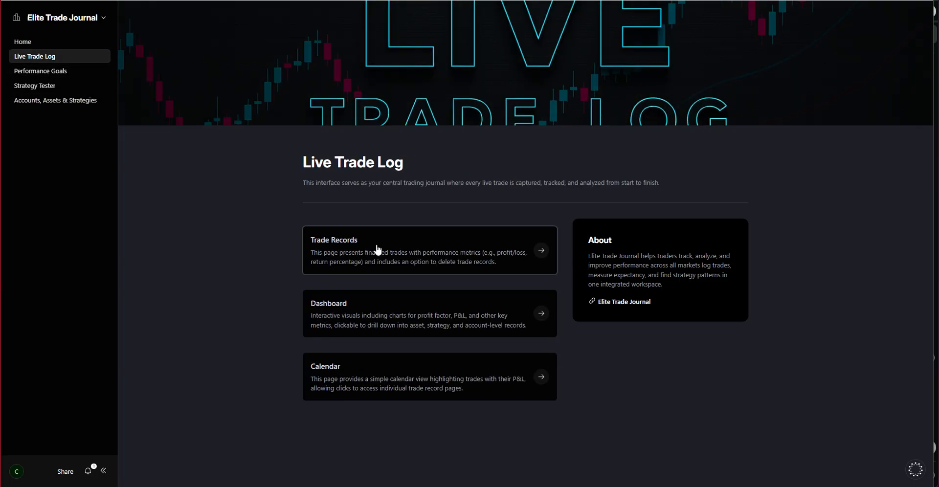